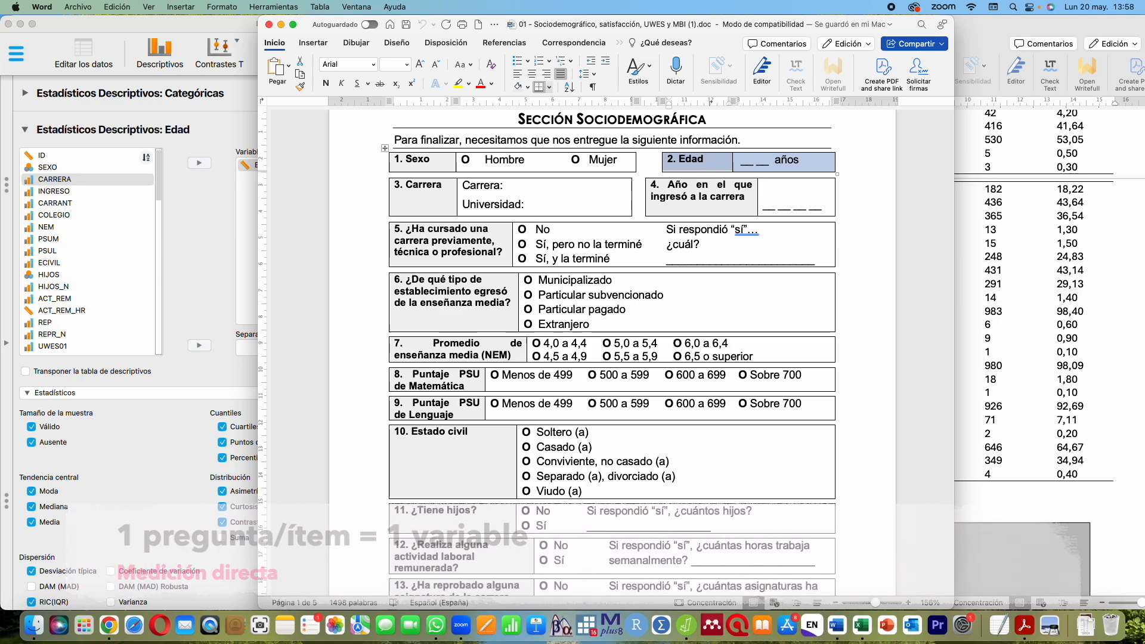
# Review the questionnaire's year-of-entry question and highlight items 1 to 9 of the satisfaction scale
pyautogui.click(882, 206)
pyautogui.click(795, 212)
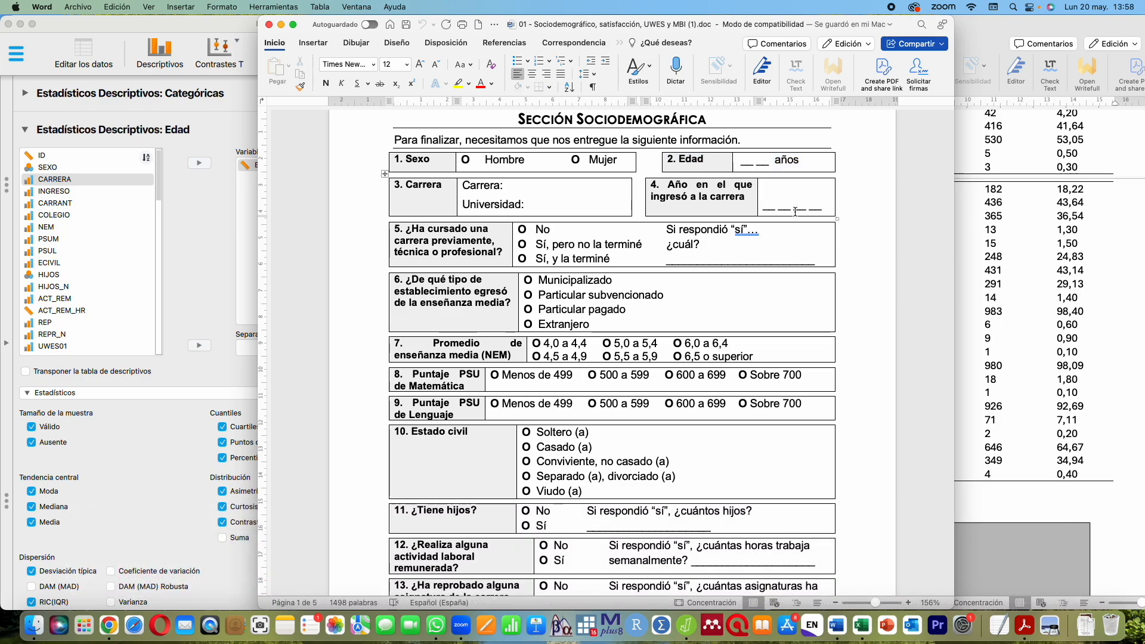
pyautogui.scroll(-20, 795, 212)
pyautogui.moveTo(966, 472); pyautogui.dragTo(958, 522)
pyautogui.moveTo(428, 261); pyautogui.dragTo(489, 467)
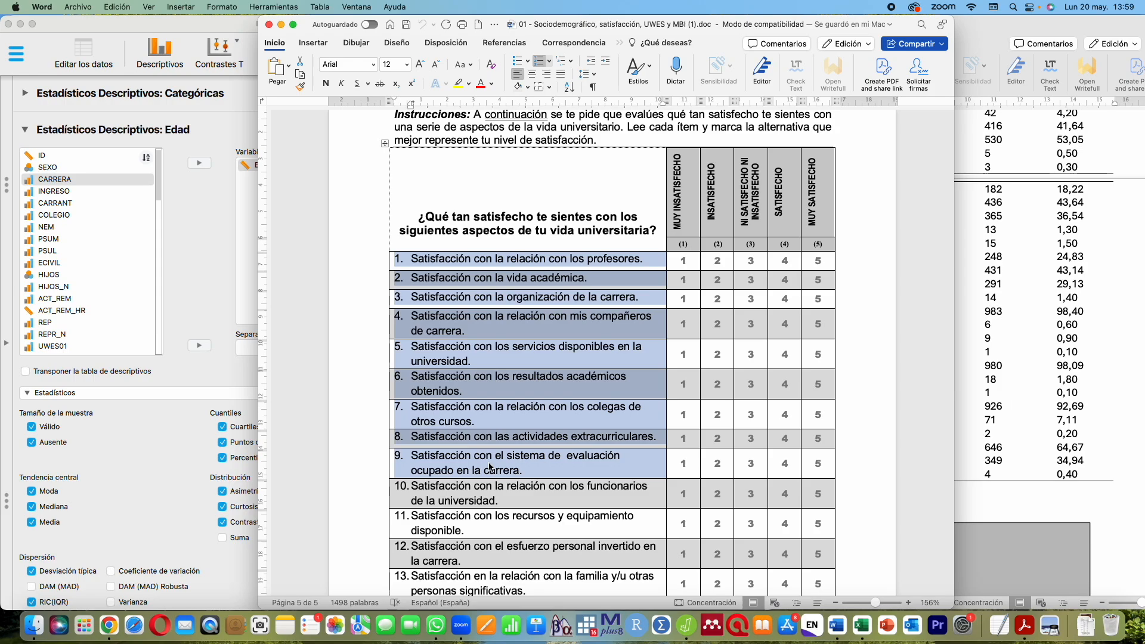
pyautogui.moveTo(583, 482); pyautogui.dragTo(564, 265)
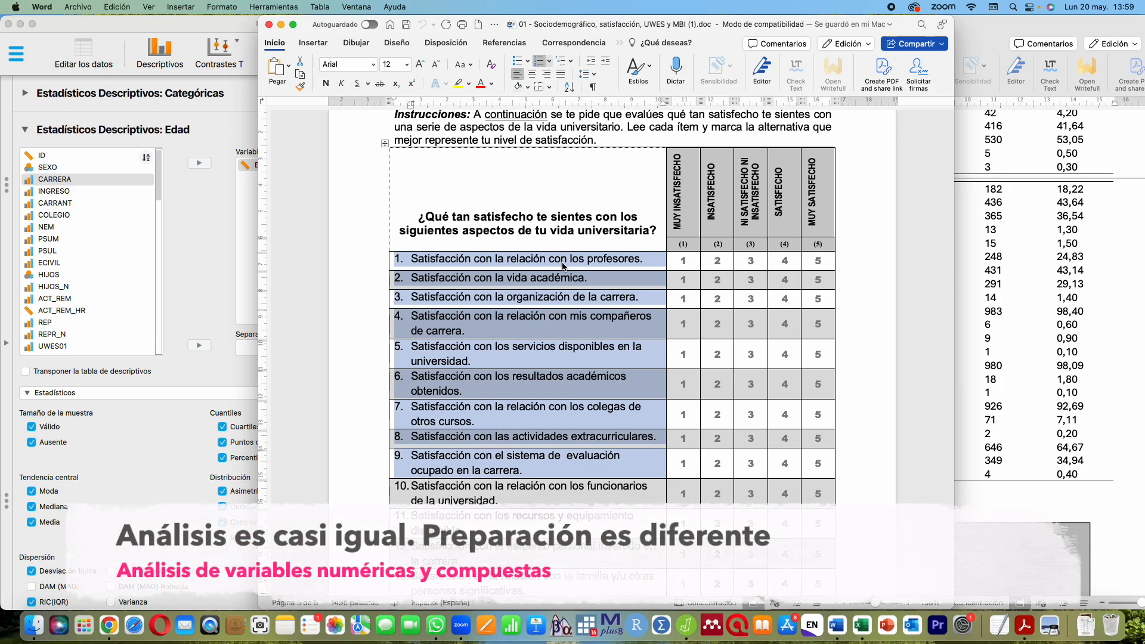
# Examine the MBI-S scale in the questionnaire, from its heading and instructions through its 22 items
pyautogui.scroll(5, 563, 266)
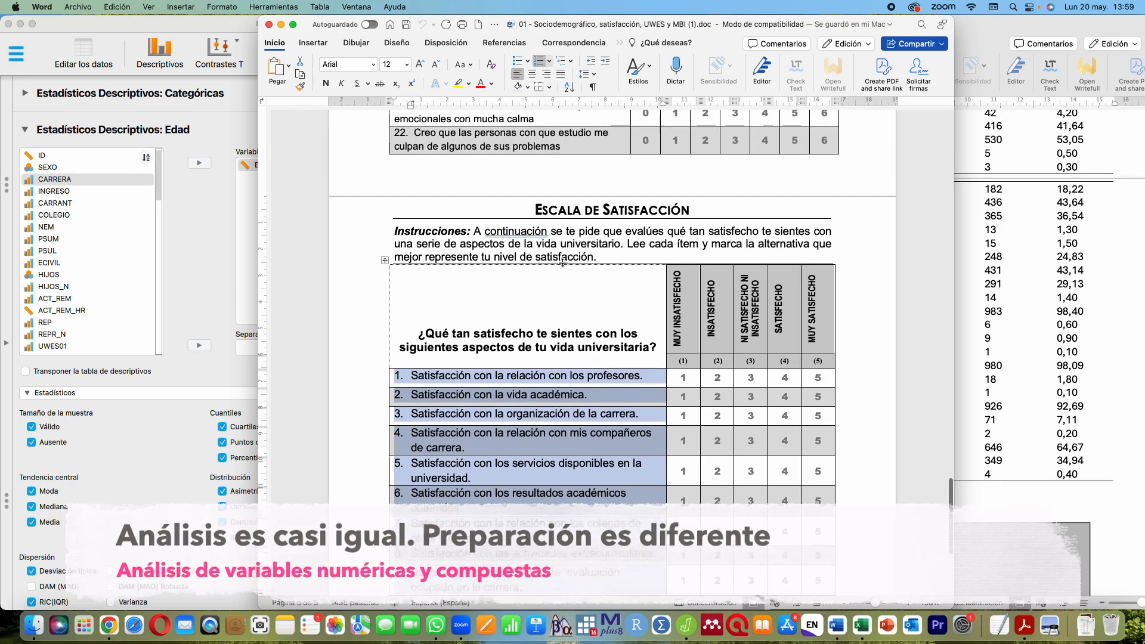
pyautogui.scroll(15, 572, 280)
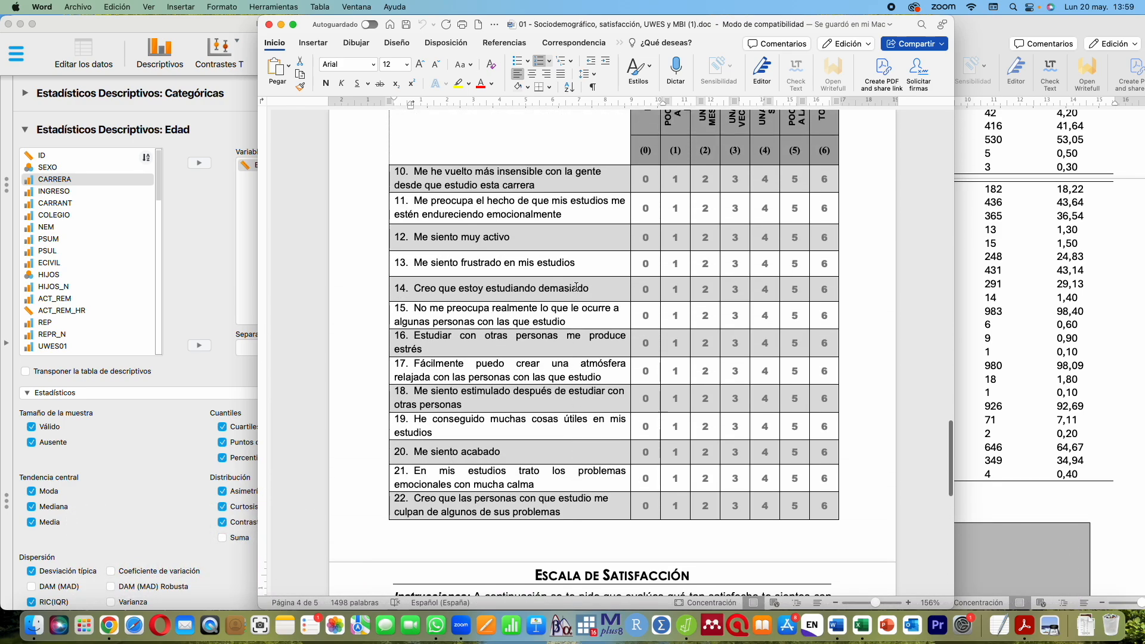
pyautogui.scroll(15, 576, 287)
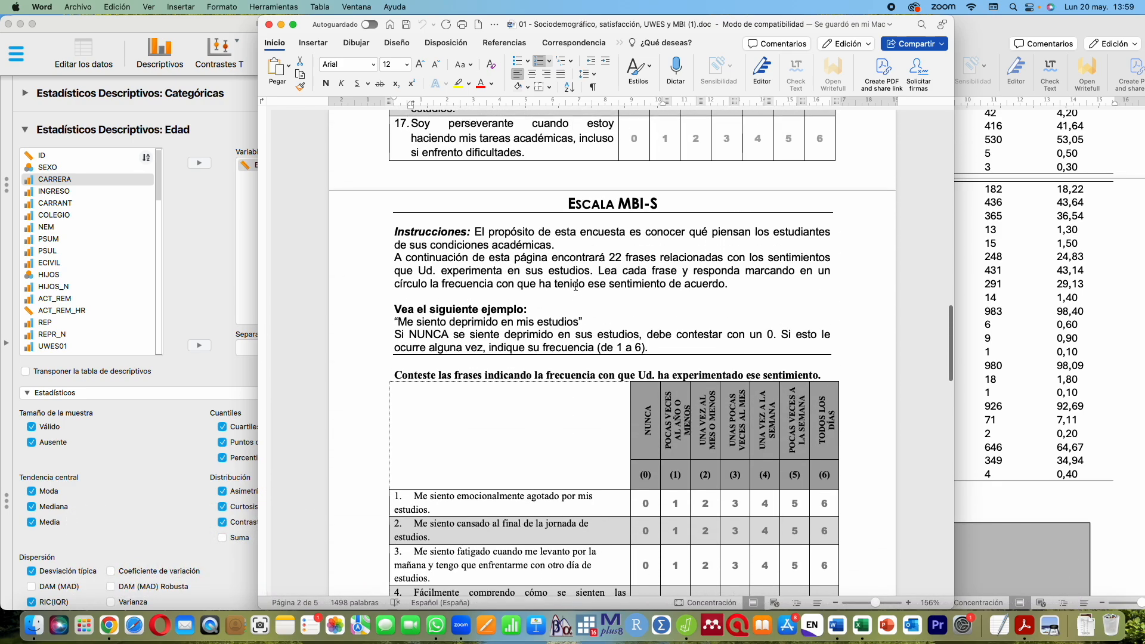
pyautogui.moveTo(572, 310); pyautogui.dragTo(669, 313)
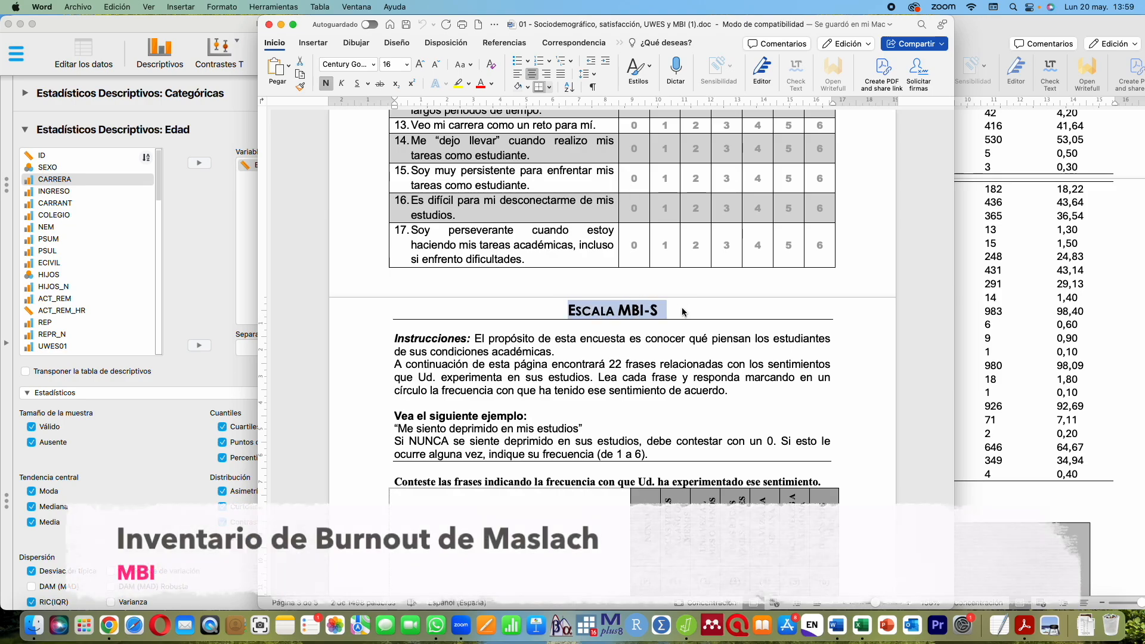
pyautogui.scroll(-15, 682, 311)
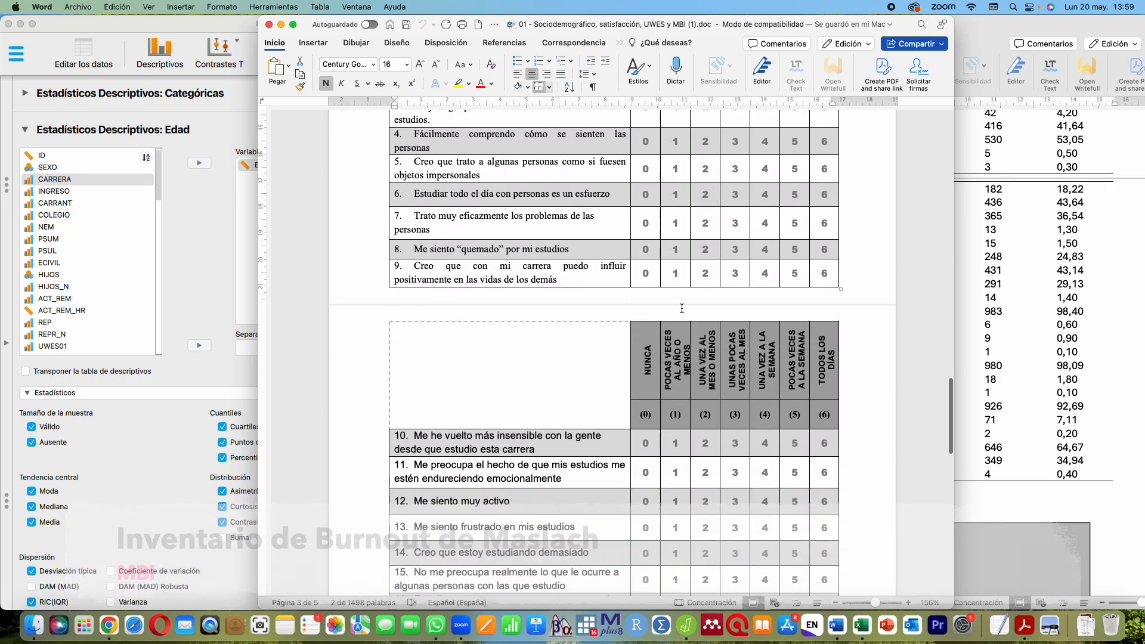
pyautogui.scroll(-3, 681, 308)
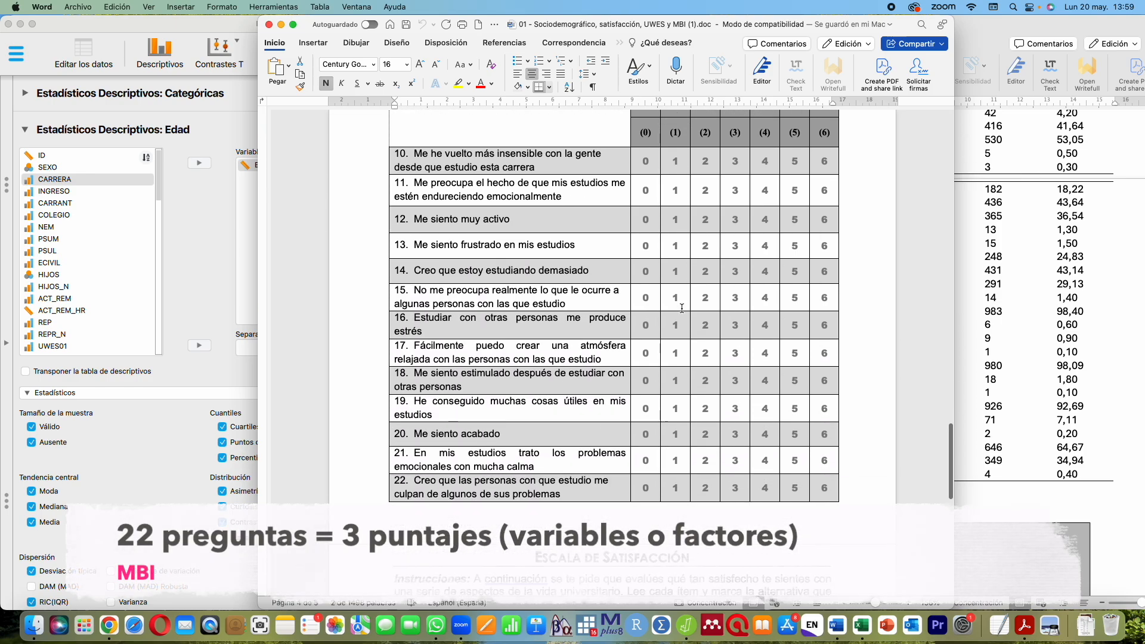
pyautogui.scroll(6, 596, 507)
pyautogui.click(595, 515)
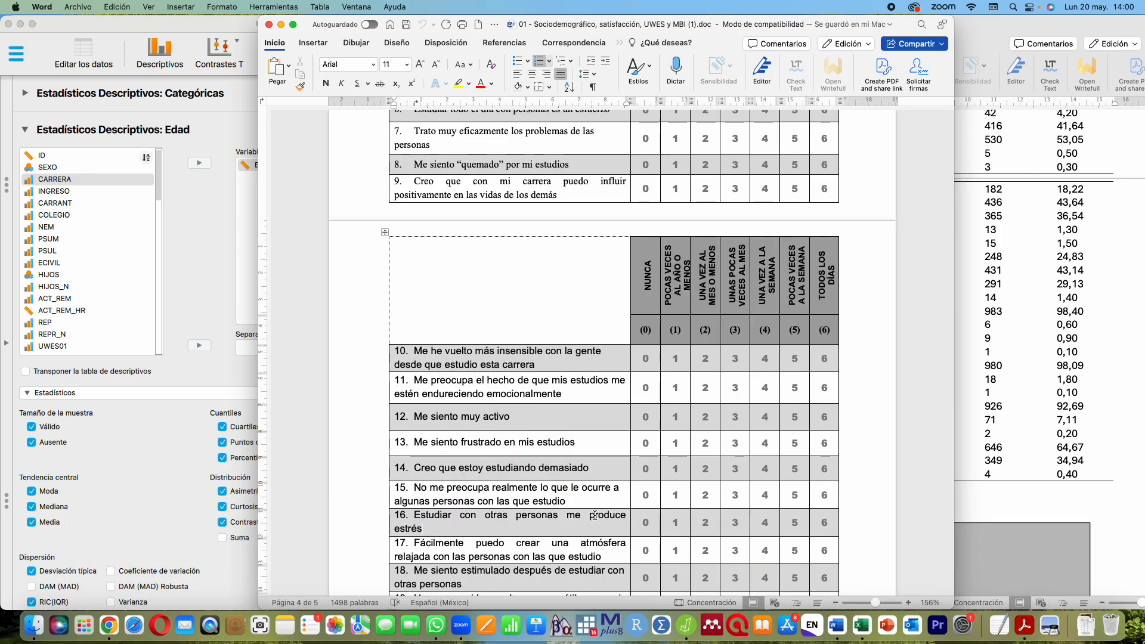
pyautogui.click(580, 501)
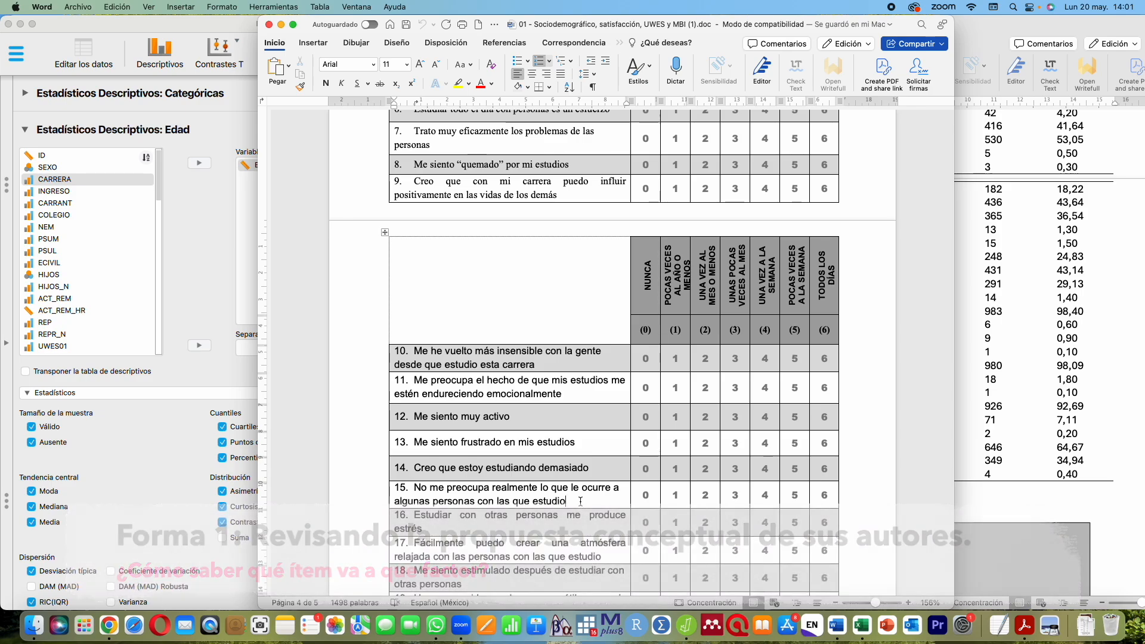
# Switch to Chrome and find the three-factor model figure in the MDPI article on the Maslach Burnout Inventory-Student Survey
pyautogui.click(106, 626)
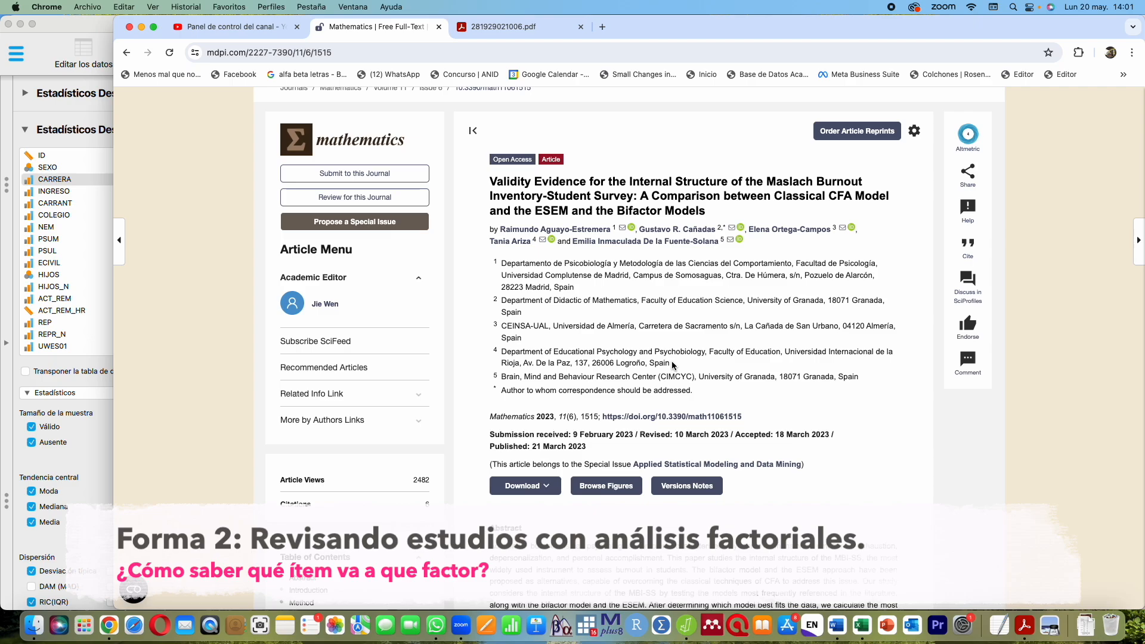
pyautogui.moveTo(766, 181); pyautogui.dragTo(549, 192)
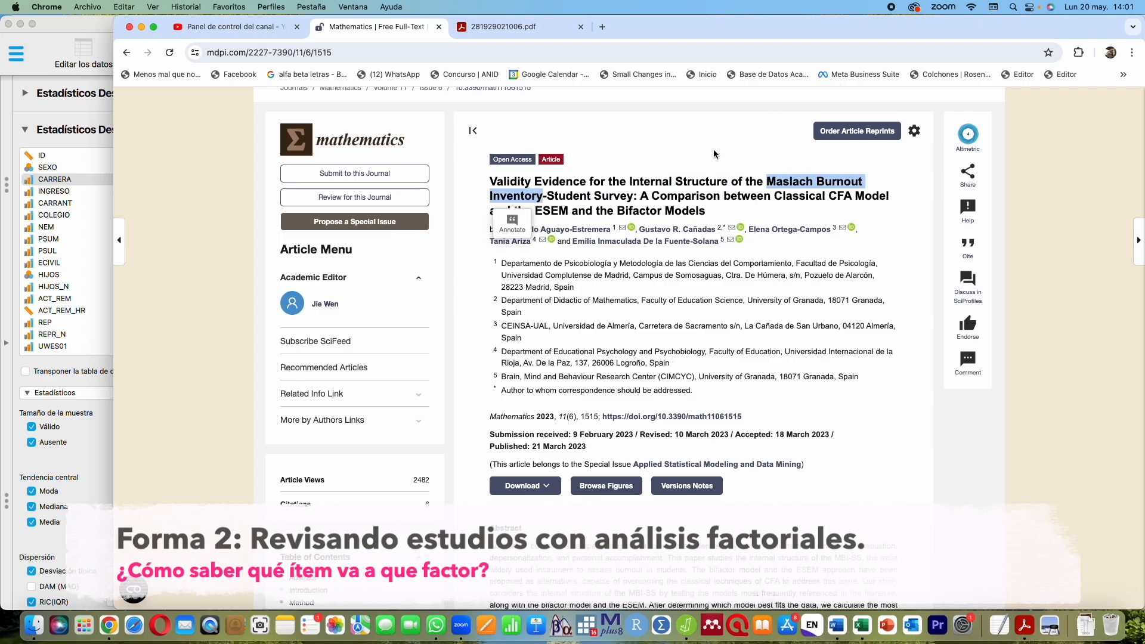
pyautogui.click(772, 193)
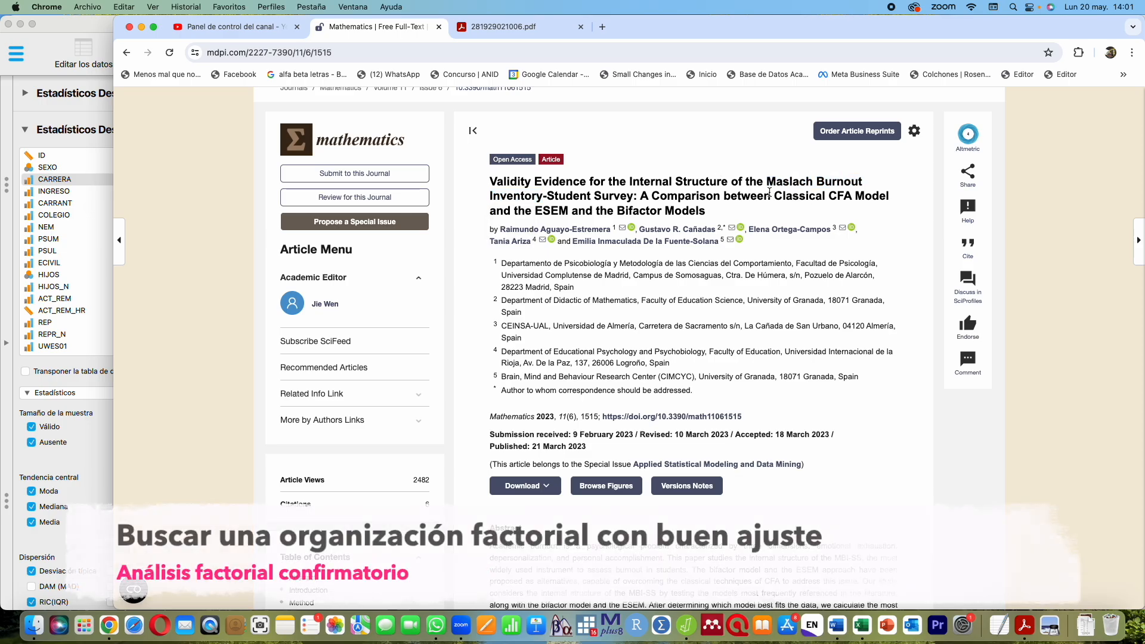
pyautogui.scroll(-20, 772, 192)
pyautogui.scroll(-15, 765, 191)
pyautogui.scroll(-8, 765, 192)
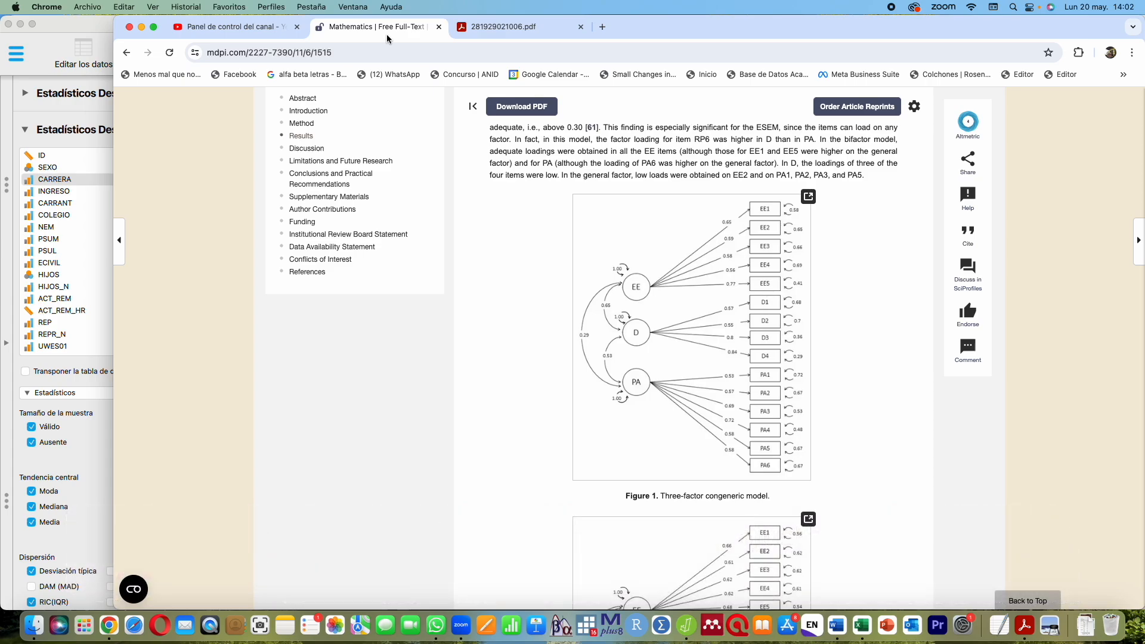
# Open the 281929021006.pdf article on the Maslach inventory in Chilean students and find which items make up each factor
pyautogui.click(485, 28)
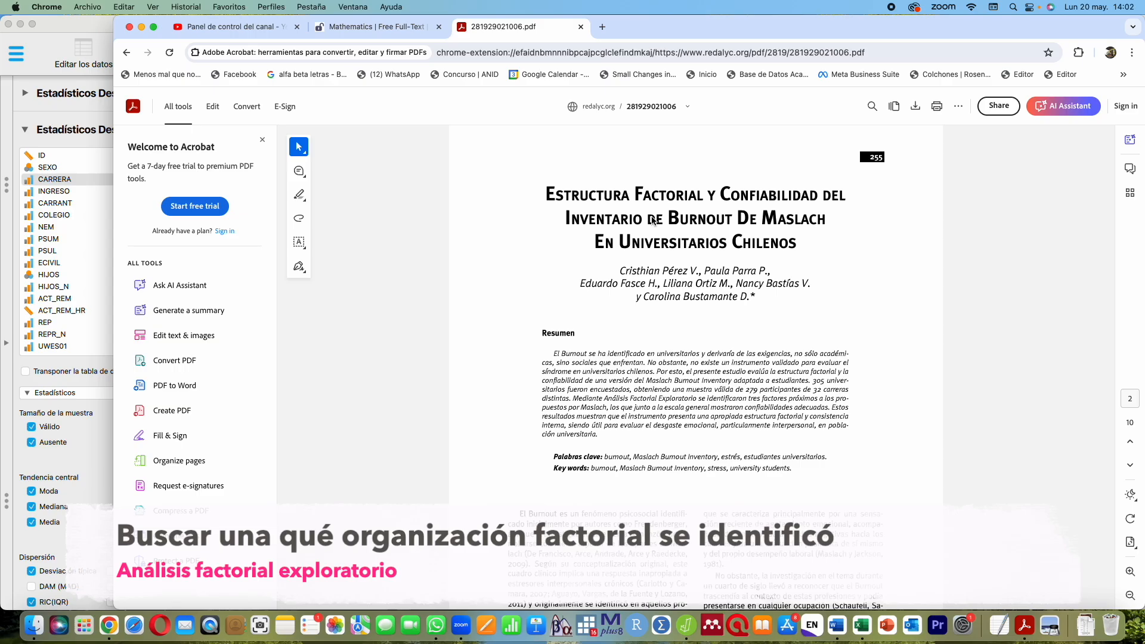
pyautogui.moveTo(564, 219); pyautogui.dragTo(830, 222)
pyautogui.scroll(-8, 888, 232)
pyautogui.moveTo(1110, 214); pyautogui.dragTo(1093, 477)
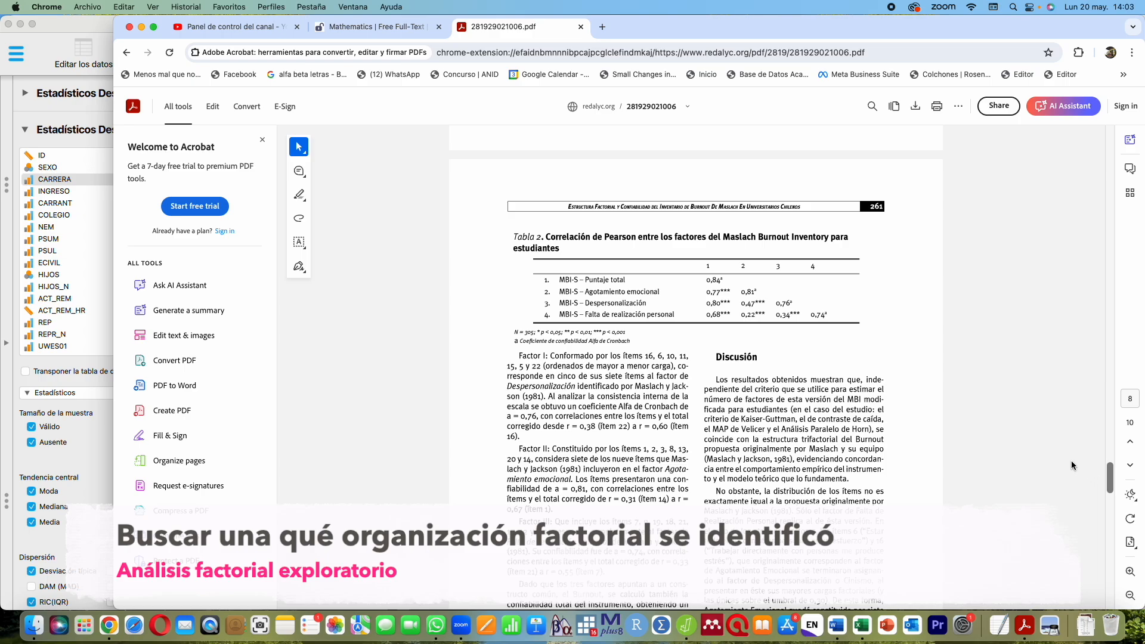
pyautogui.doubleClick(522, 356)
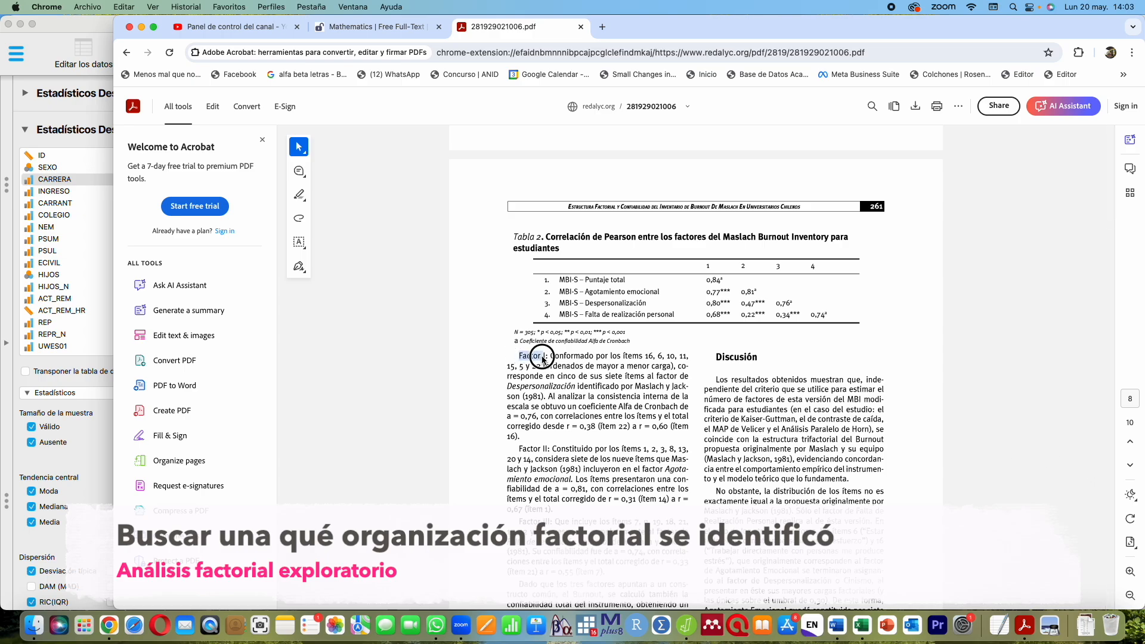
pyautogui.click(573, 360)
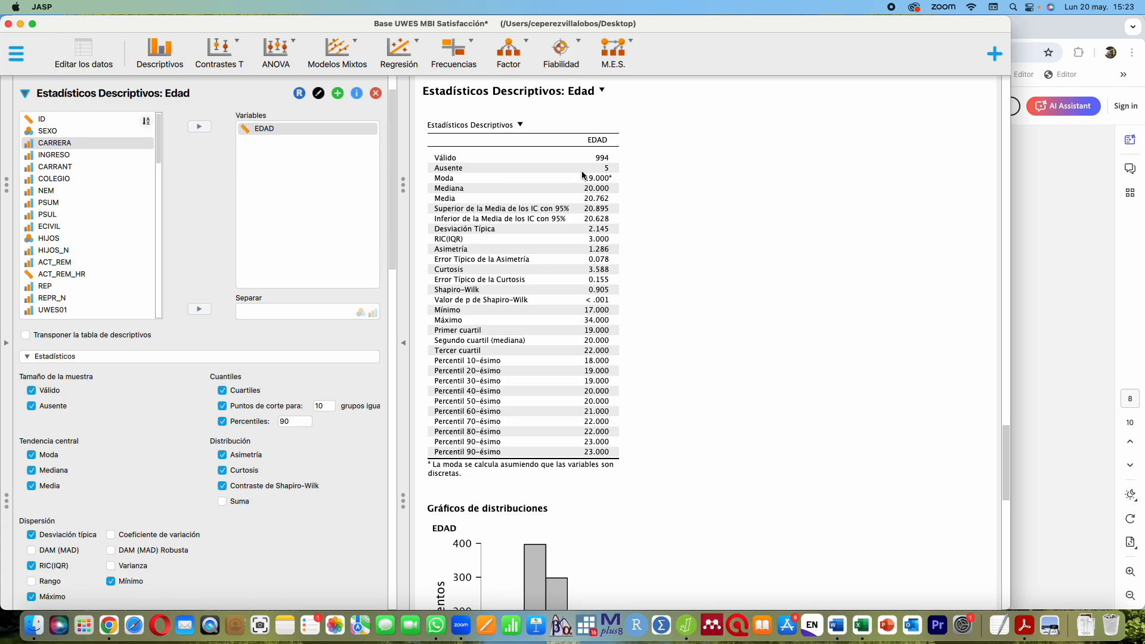
# Add a new Descriptives analysis in JASP and select the variables MBI01 to MBI22
pyautogui.click(154, 58)
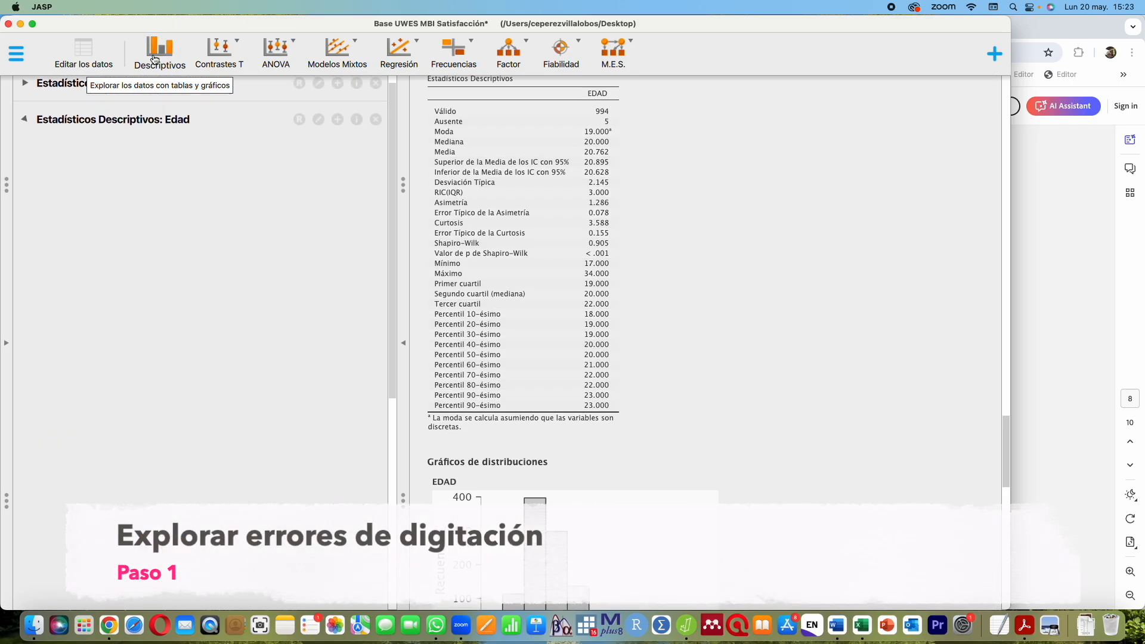
pyautogui.moveTo(160, 199); pyautogui.dragTo(148, 289)
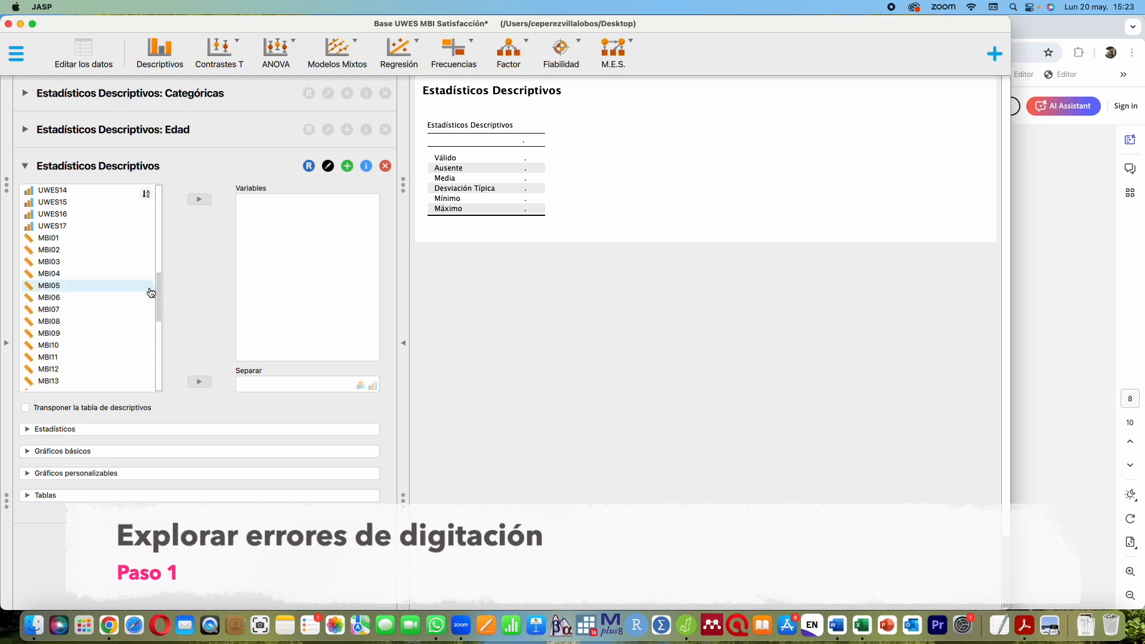
pyautogui.click(53, 239)
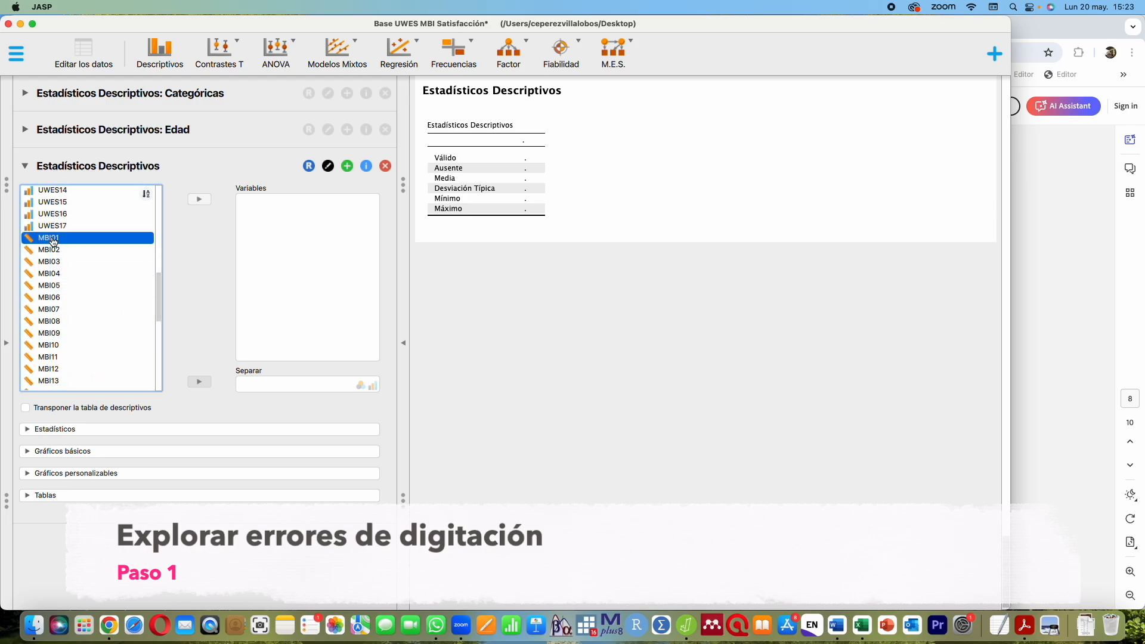
pyautogui.hotkey('shift', 'Down')
pyautogui.hotkey('shift', 'Down')
pyautogui.hotkey('shift', 'Down')
pyautogui.hotkey('shift', 'Down')
pyautogui.hotkey('shift', 'Down')
pyautogui.hotkey('shift', 'Down')
pyautogui.hotkey('shift', 'Down')
pyautogui.hotkey('shift', 'Down')
pyautogui.hotkey('shift', 'Down')
pyautogui.hotkey('shift', 'Down')
pyautogui.hotkey('shift', 'Down')
pyautogui.hotkey('shift', 'Down')
pyautogui.hotkey('shift', 'Down')
pyautogui.hotkey('shift', 'Down')
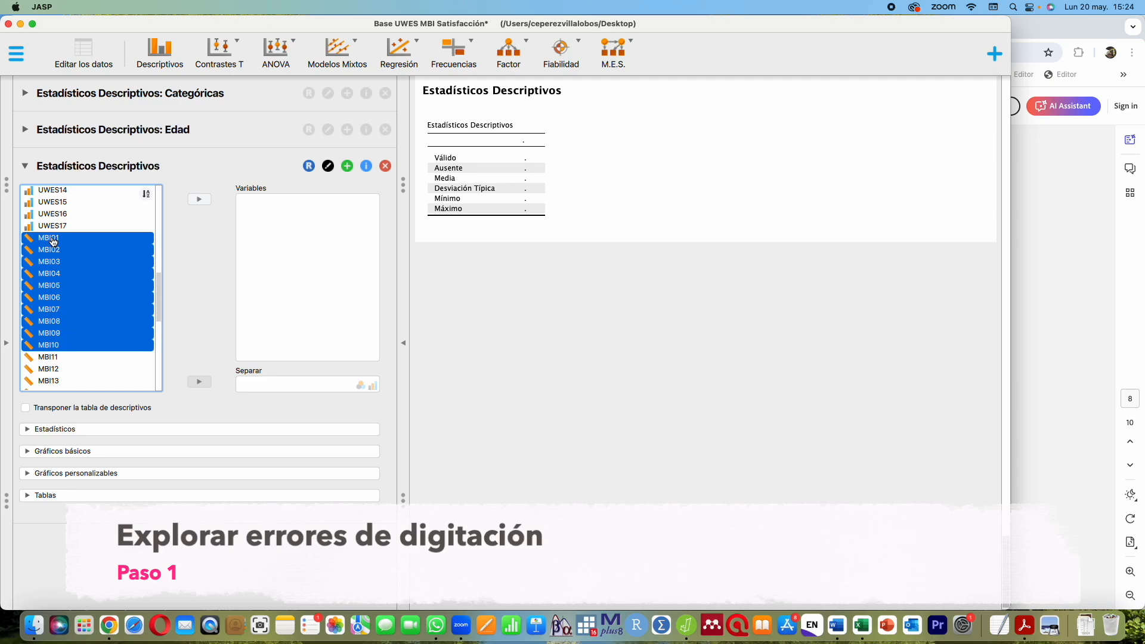
pyautogui.hotkey('shift', 'Down')
pyautogui.hotkey('shift', 'Down')
pyautogui.hotkey('shift', 'Down')
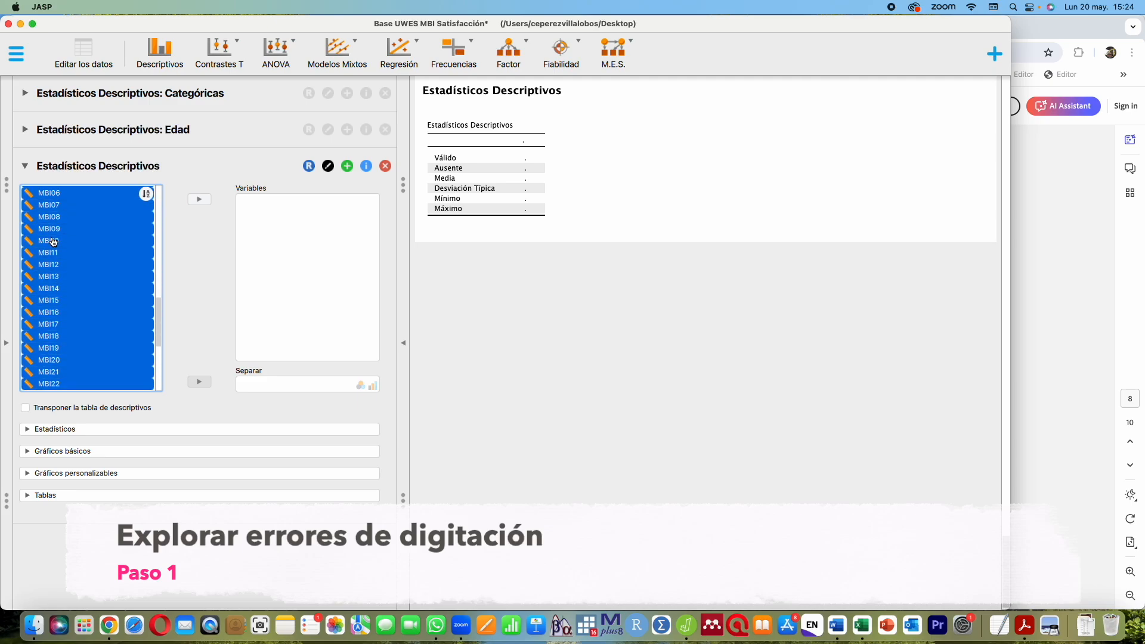
pyautogui.moveTo(53, 241); pyautogui.dragTo(288, 366)
# Switch to the Word questionnaire and highlight the MBI-S frequency labels and the 0 to 6 response options of item 1
pyautogui.click(833, 629)
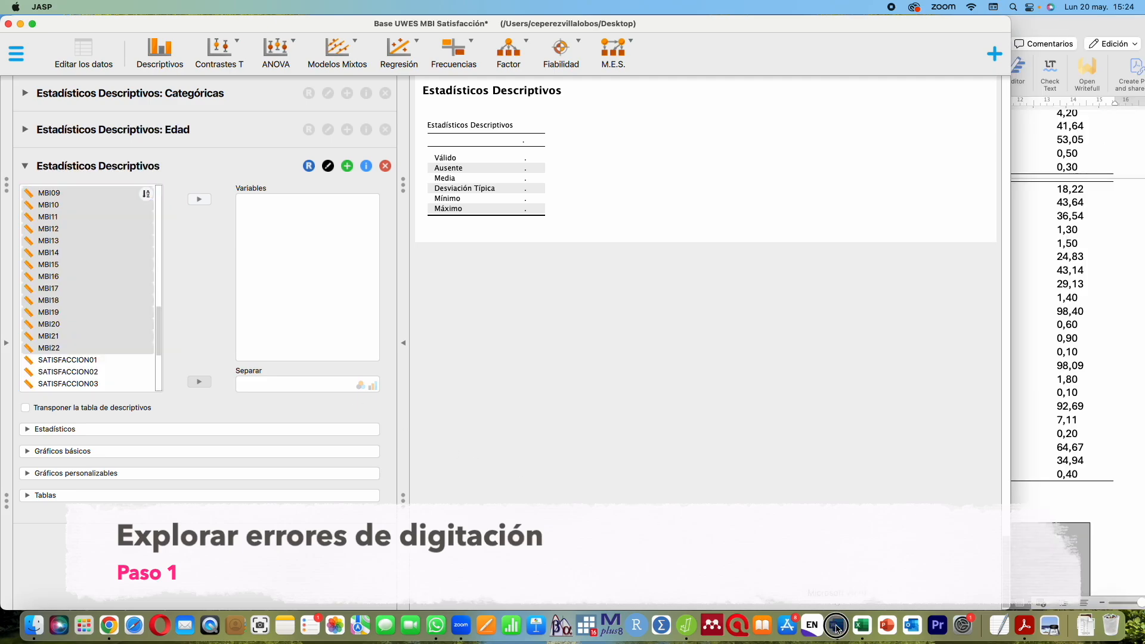
pyautogui.moveTo(422, 428); pyautogui.dragTo(826, 441)
pyautogui.moveTo(644, 356); pyautogui.dragTo(823, 357)
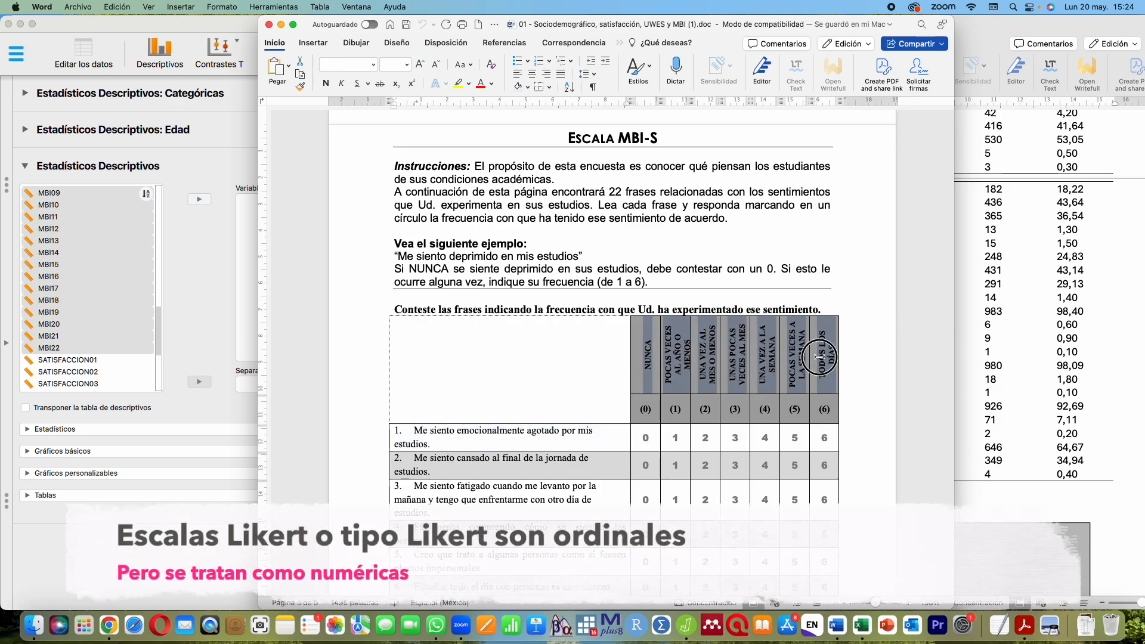
pyautogui.moveTo(643, 441); pyautogui.dragTo(827, 438)
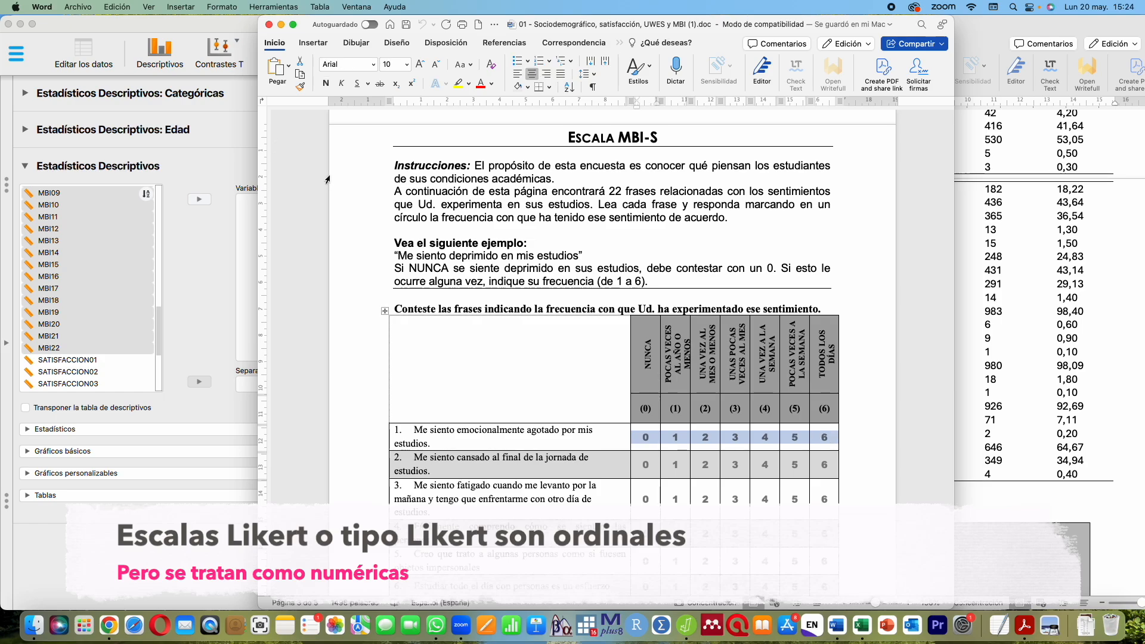
# Switch back to JASP, assign the selected MBI items as analysis variables and exclude the mean and standard deviation
pyautogui.click(190, 27)
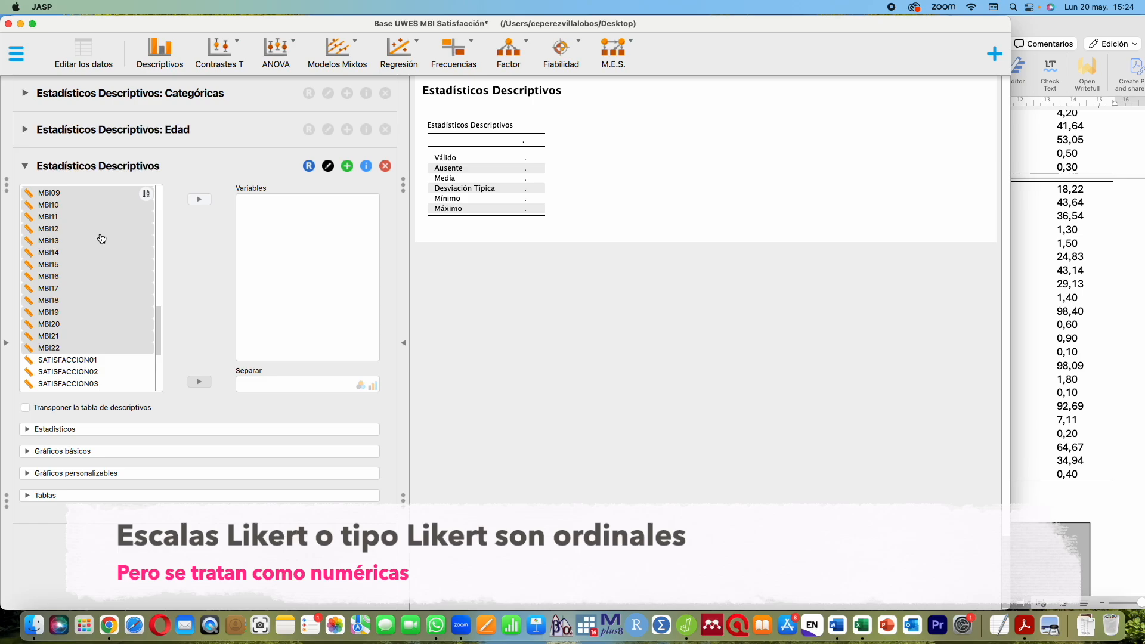
pyautogui.click(197, 200)
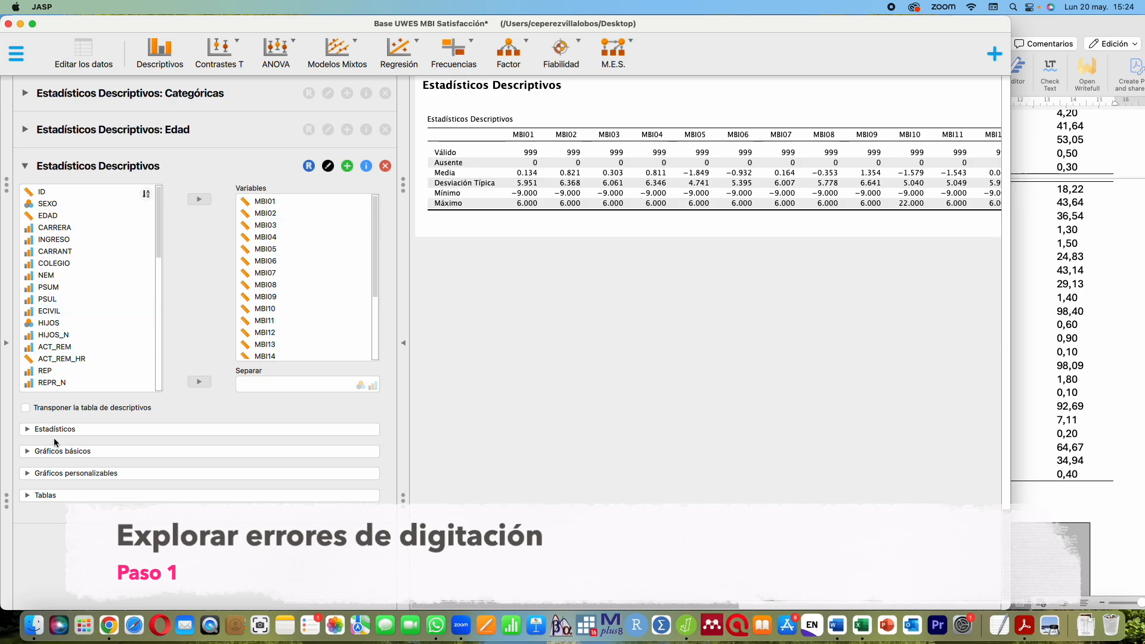
pyautogui.click(32, 434)
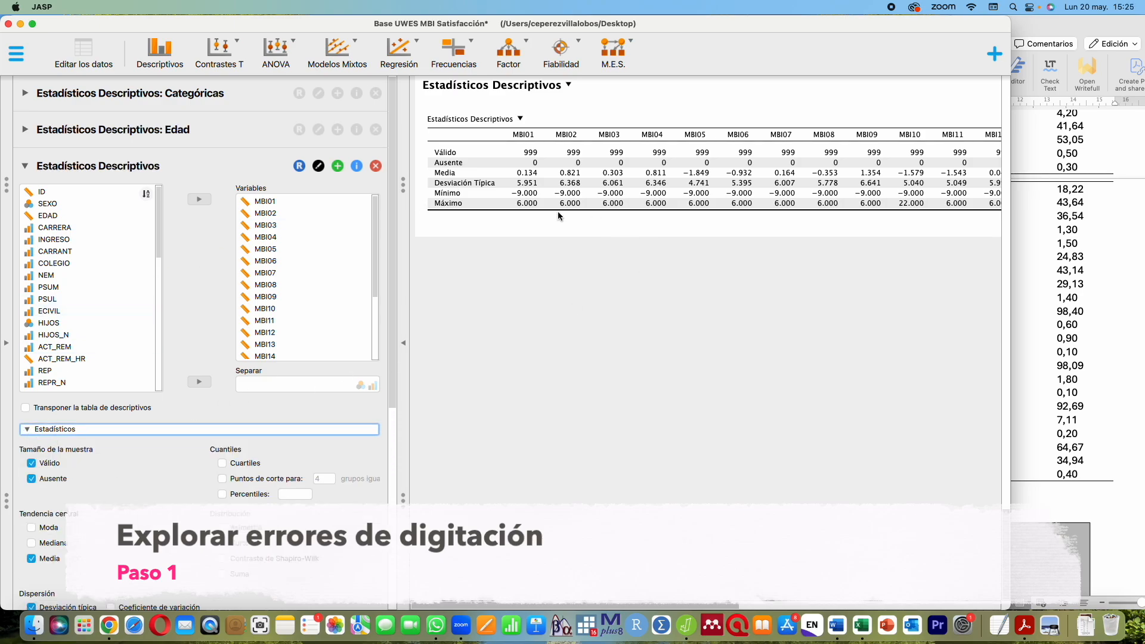
pyautogui.scroll(-3, 87, 492)
pyautogui.click(32, 483)
pyautogui.click(32, 531)
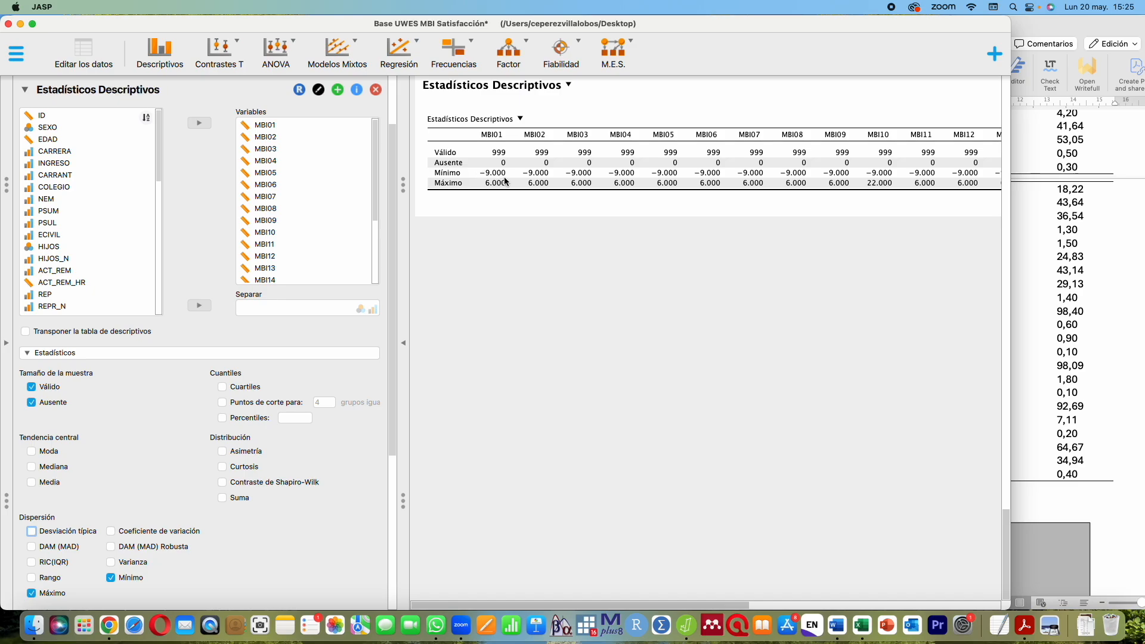
# Add frequency tables for the MBI items and look through them for out-of-range values
pyautogui.scroll(-10, 227, 306)
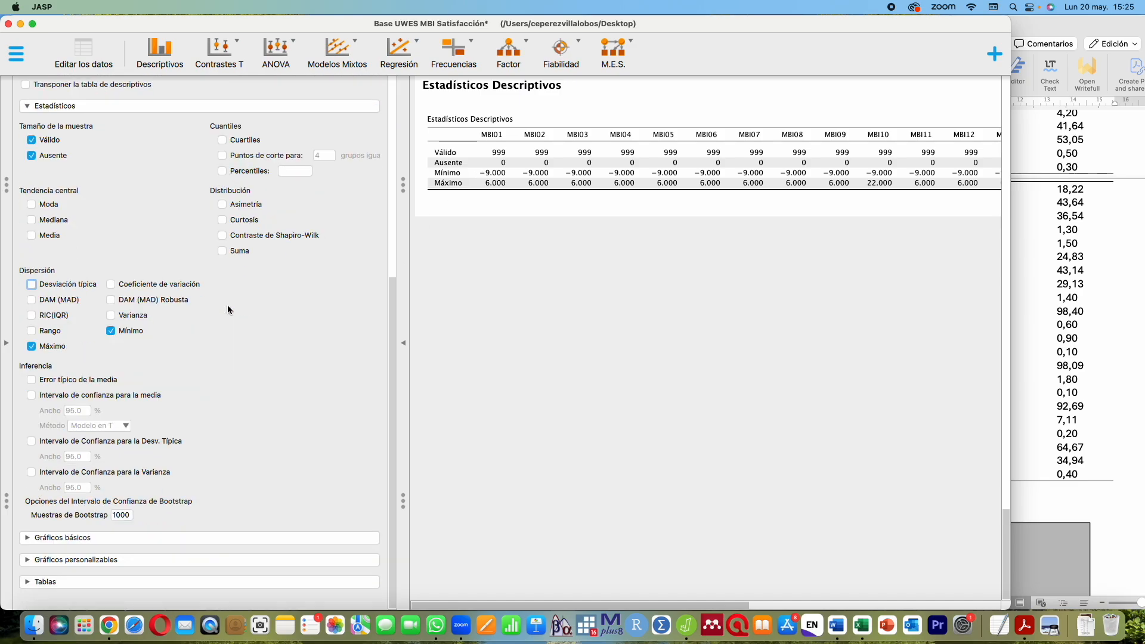
pyautogui.click(49, 582)
pyautogui.click(25, 567)
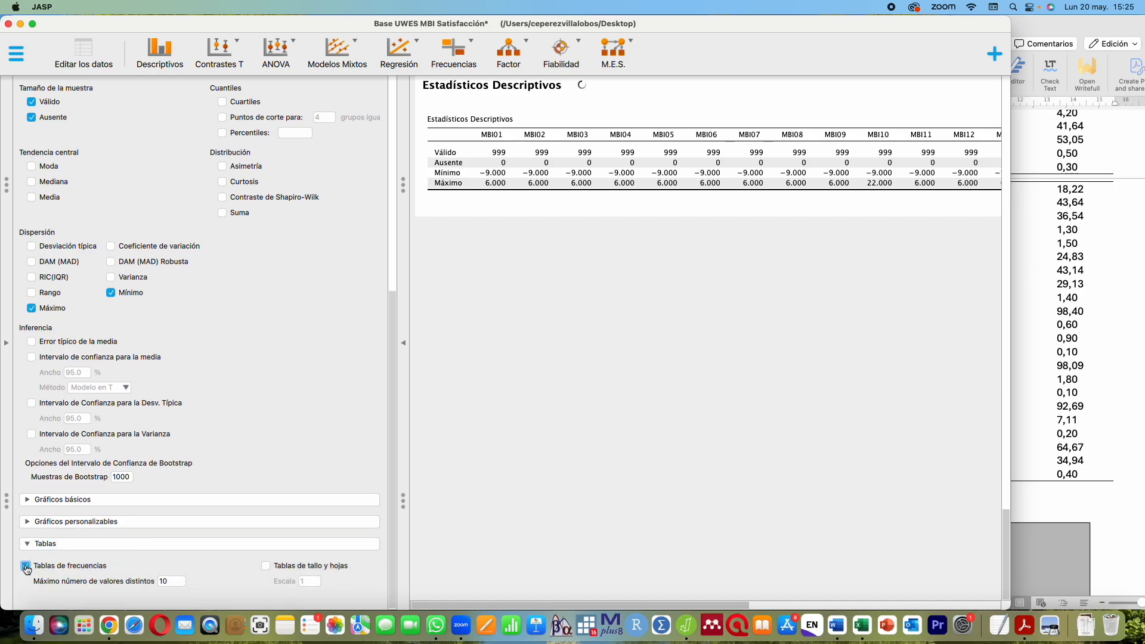
pyautogui.scroll(-10, 485, 364)
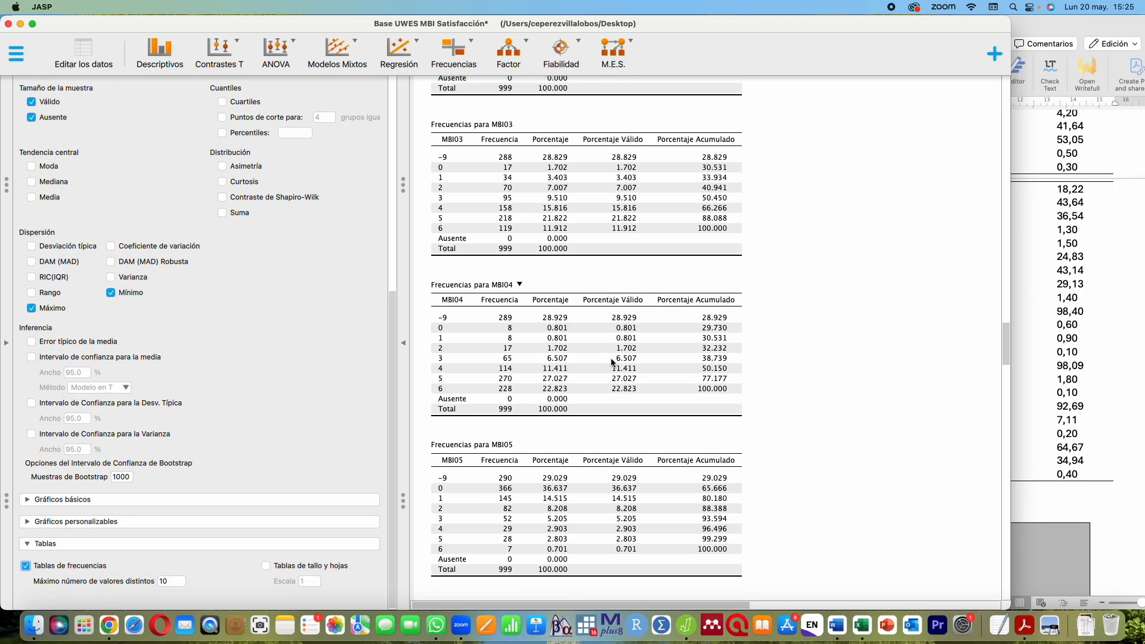
# Switch to the Word questionnaire, highlight the 0 to 6 response options of item 1 and return to JASP
pyautogui.click(837, 626)
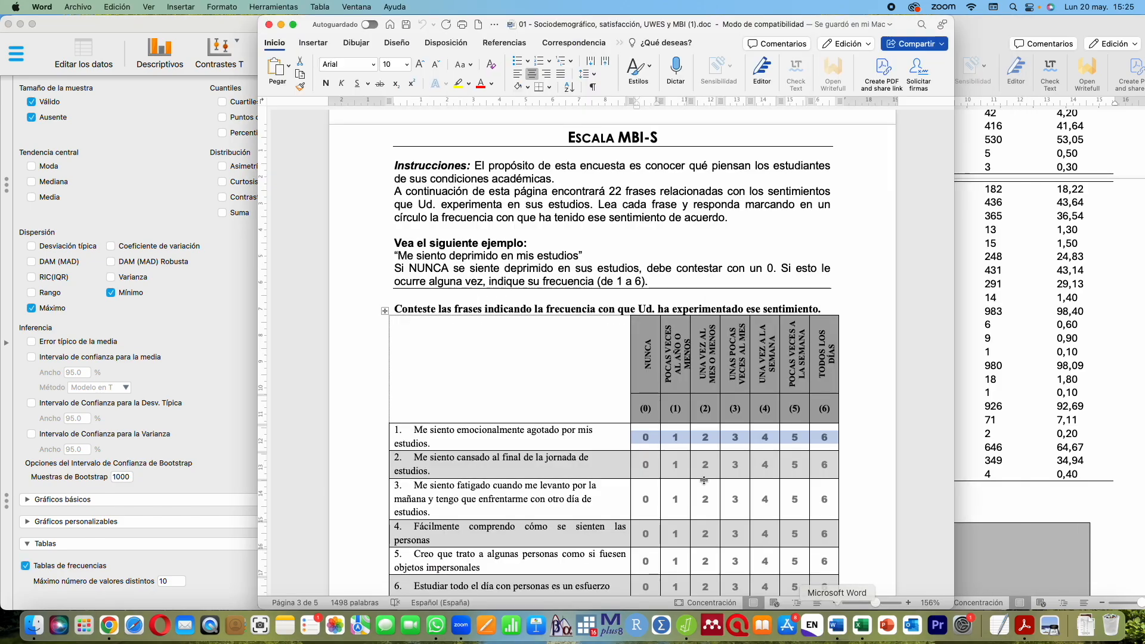
pyautogui.moveTo(644, 439); pyautogui.dragTo(821, 439)
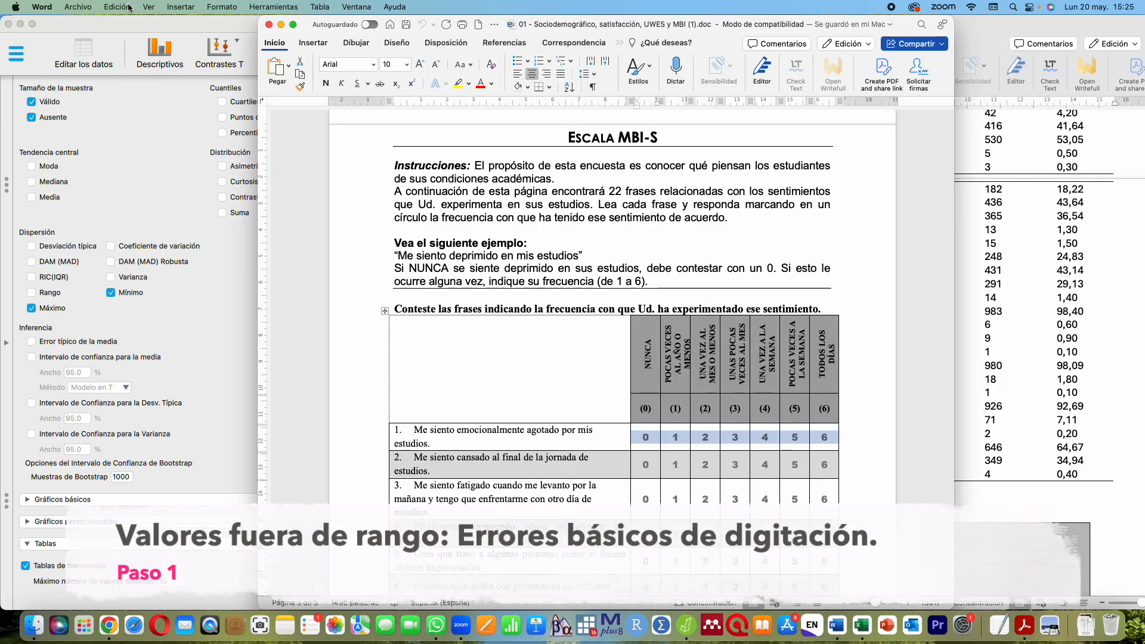
pyautogui.click(169, 37)
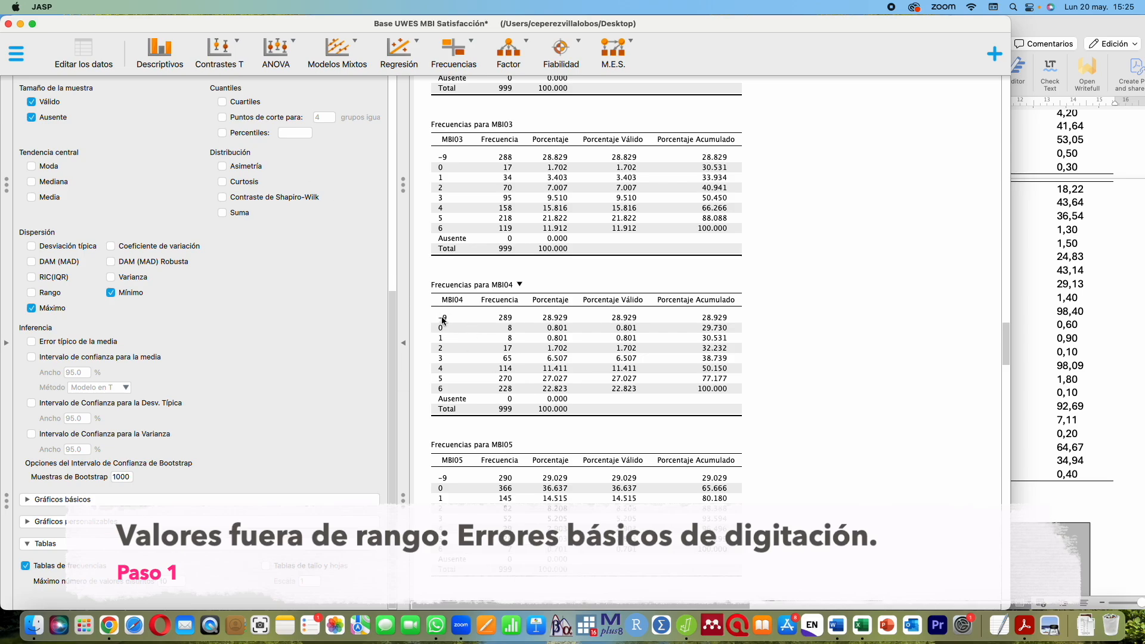
# Switch to the Excel codebook, check the missing-value code listed for the variables in the VALOR PERDIDO column and return to JASP
pyautogui.click(865, 632)
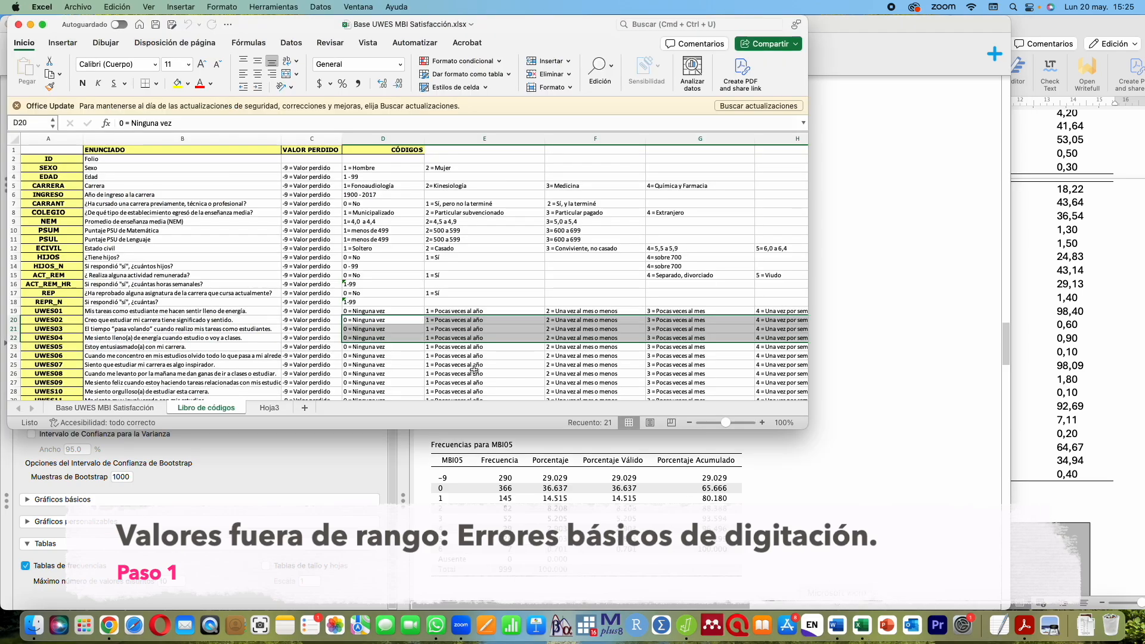
pyautogui.click(305, 186)
pyautogui.click(313, 311)
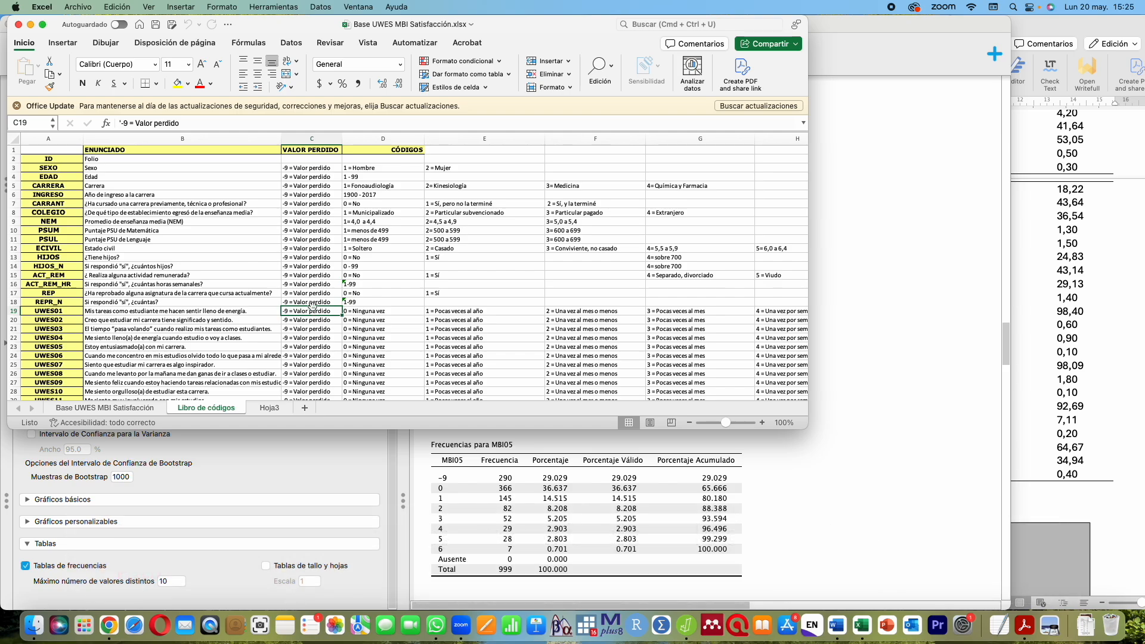
pyautogui.click(870, 37)
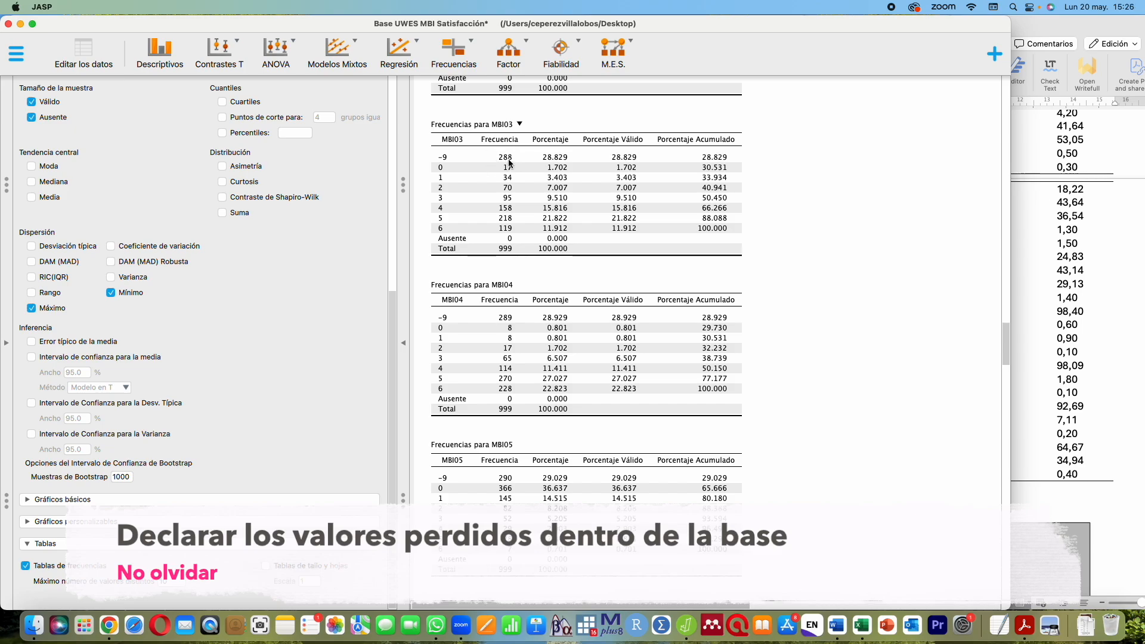
# In the data view, enable a column-specific missing-value list for MBI01 and add -9 to it
pyautogui.click(12, 340)
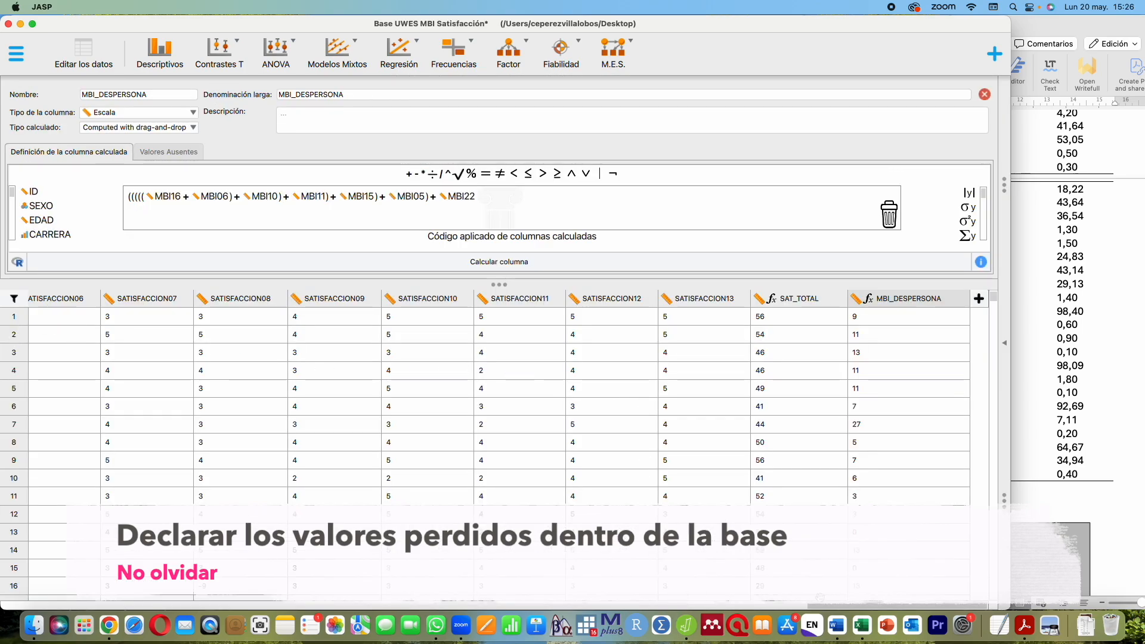
pyautogui.moveTo(820, 600); pyautogui.dragTo(394, 596)
pyautogui.click(198, 299)
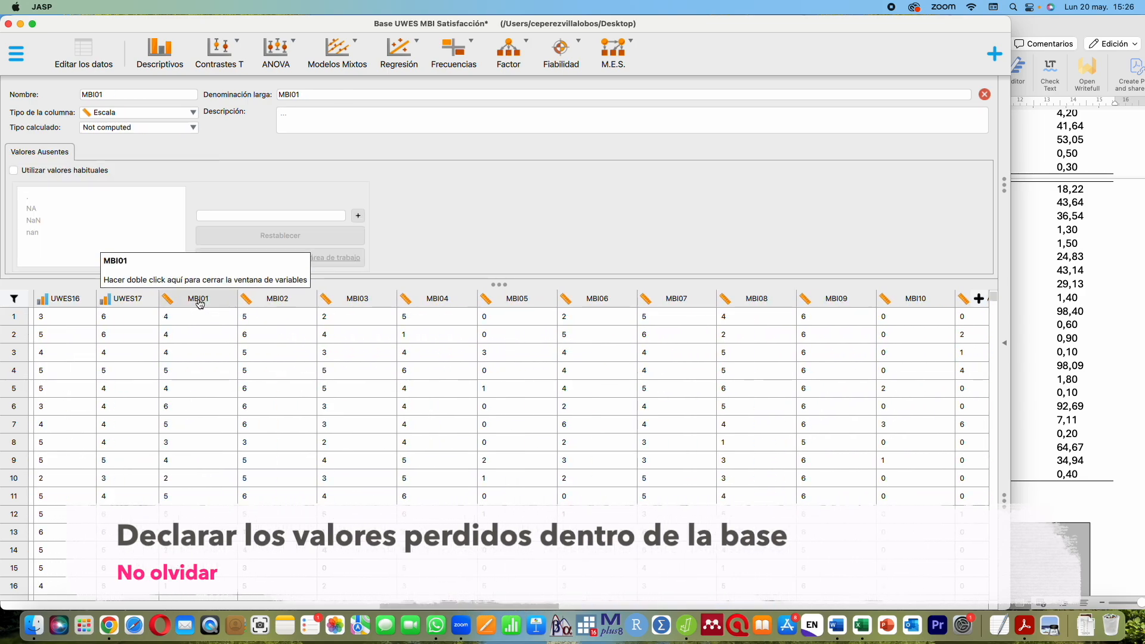
pyautogui.click(16, 174)
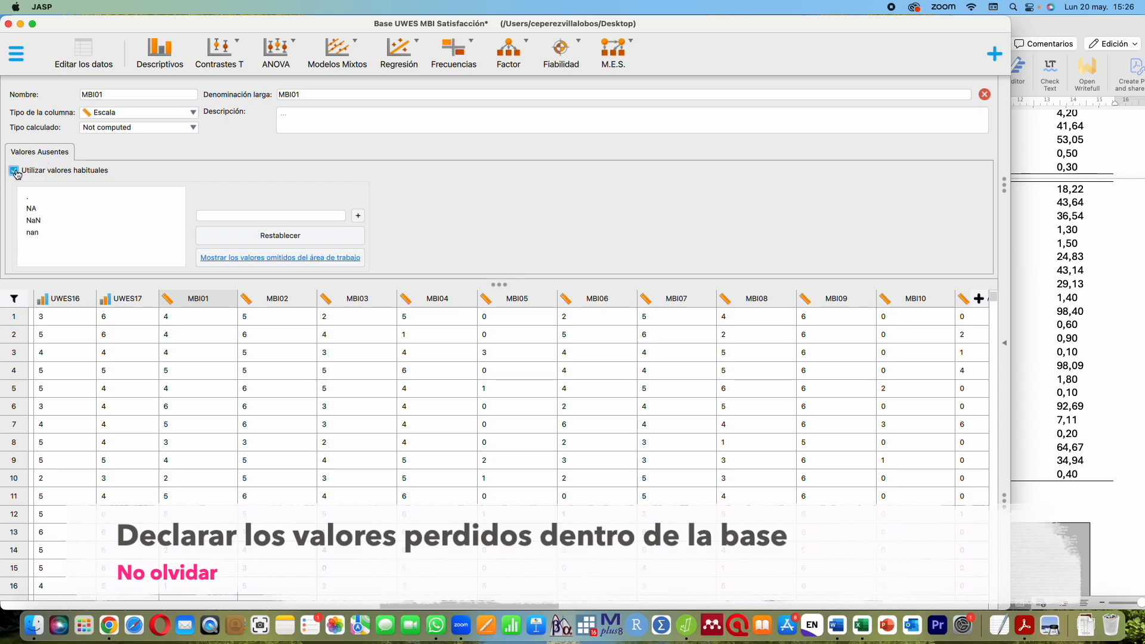
pyautogui.moveTo(48, 201)
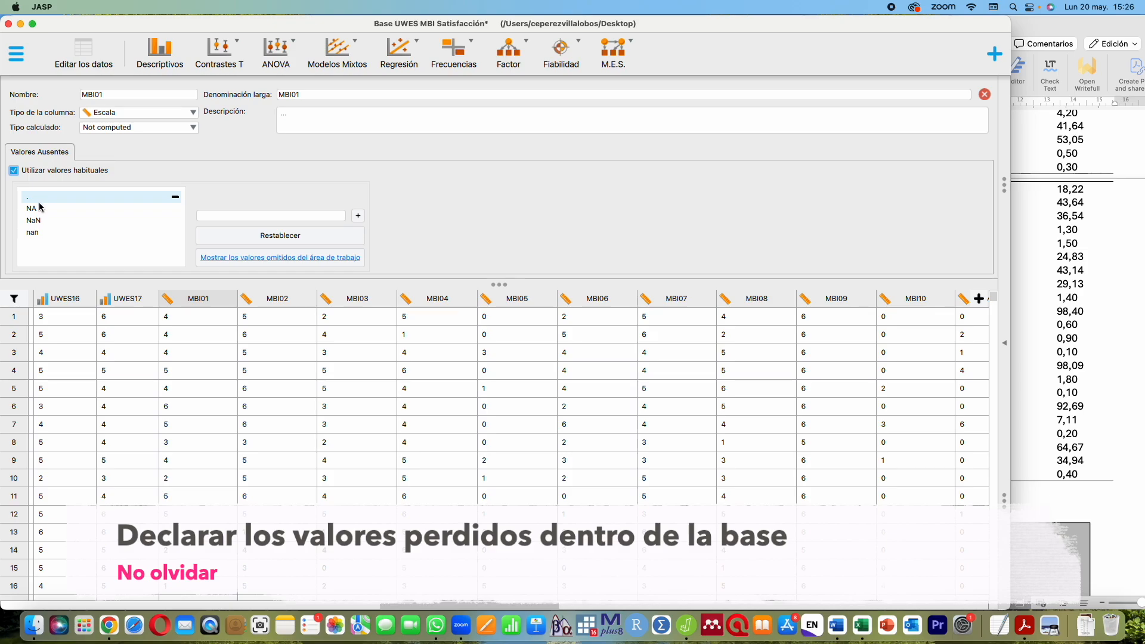
pyautogui.moveTo(31, 237)
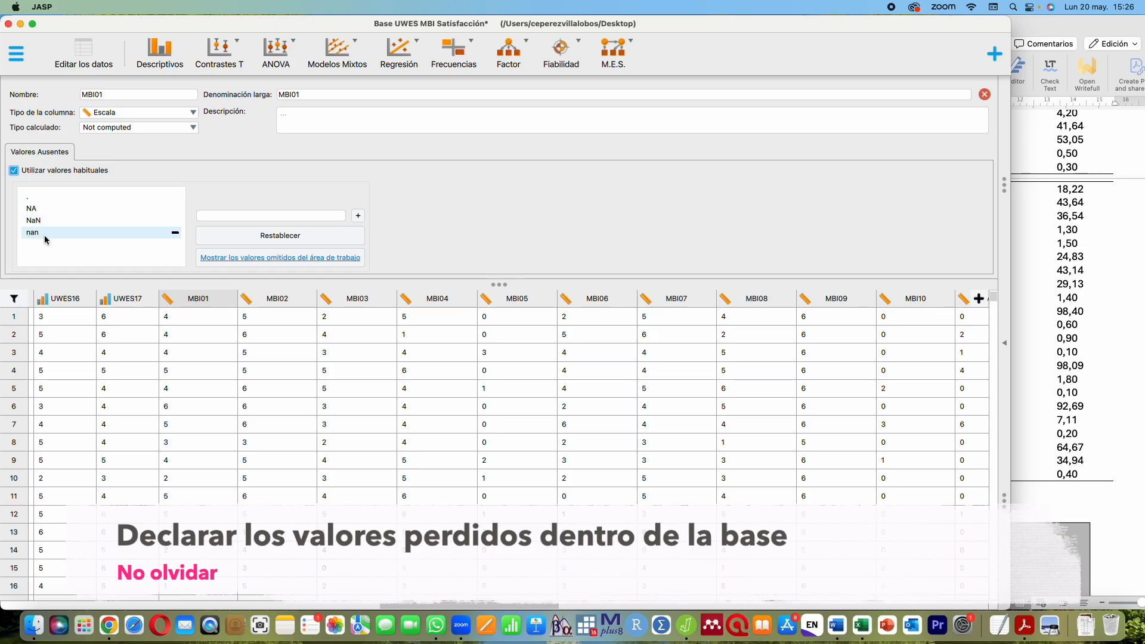
pyautogui.click(215, 216)
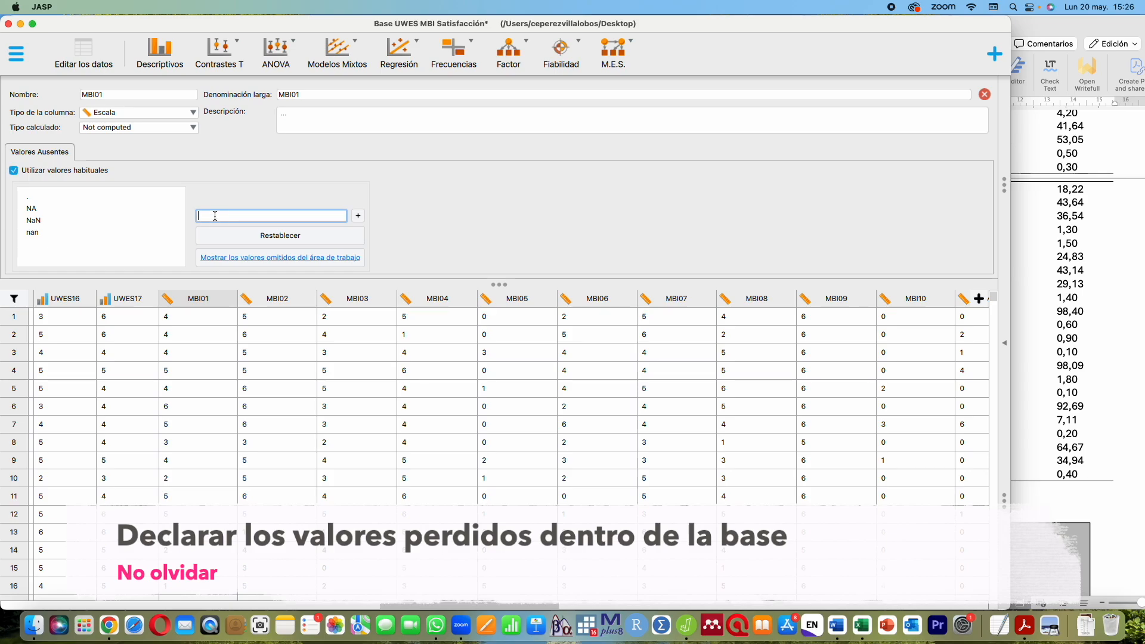
pyautogui.write('-9')
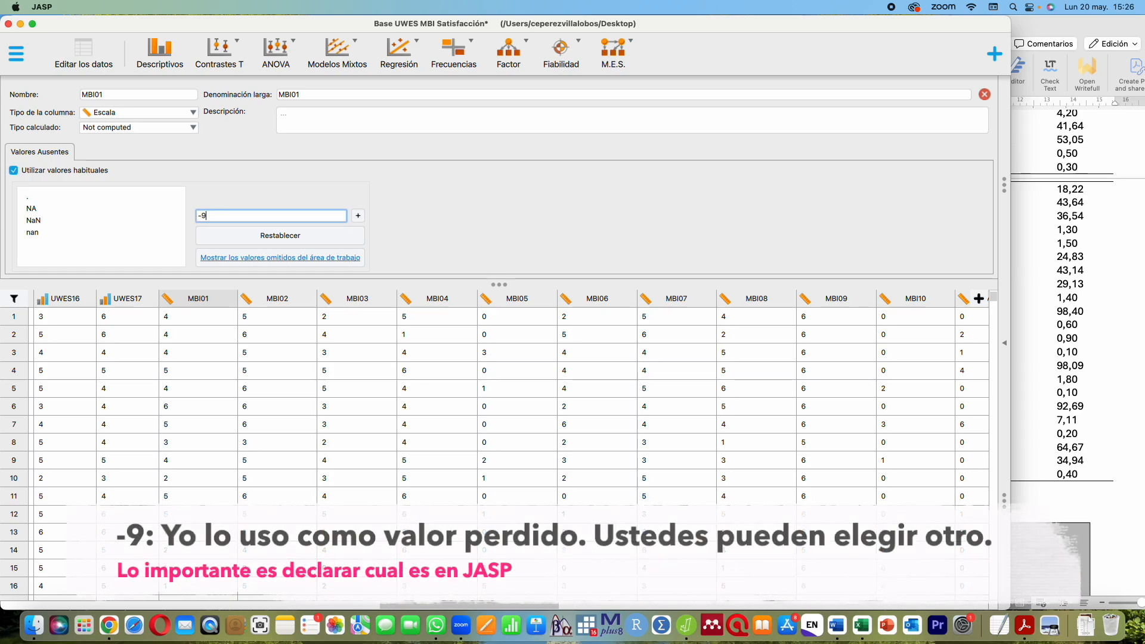
pyautogui.click(358, 215)
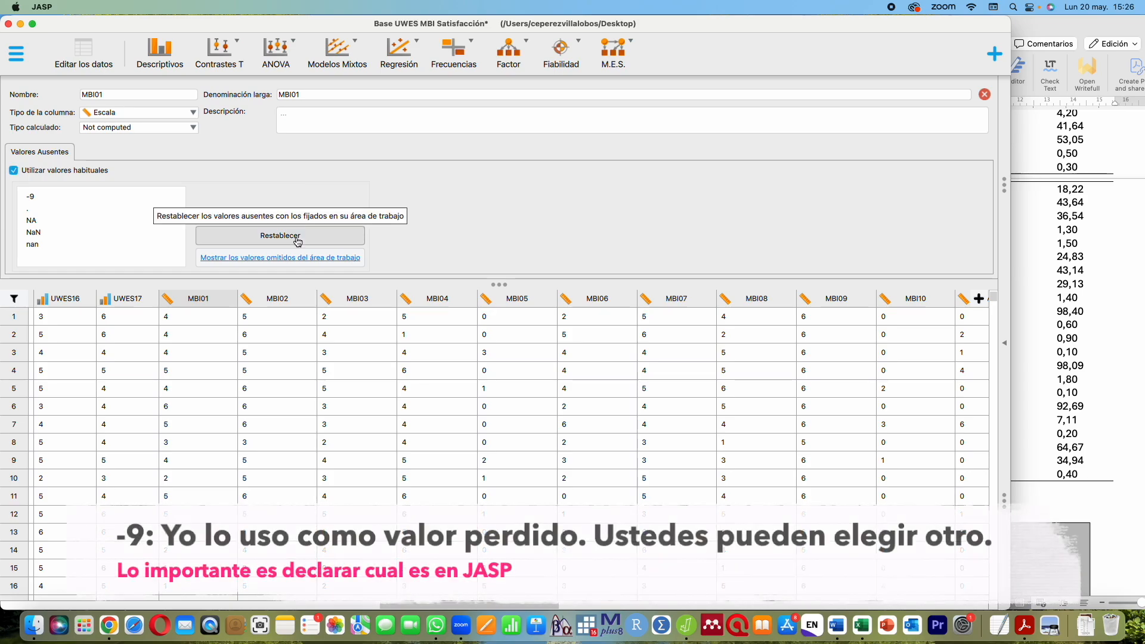
# Remove MBI01 from the descriptives variables and add it back to refresh the results, and examine its frequency table
pyautogui.click(1004, 331)
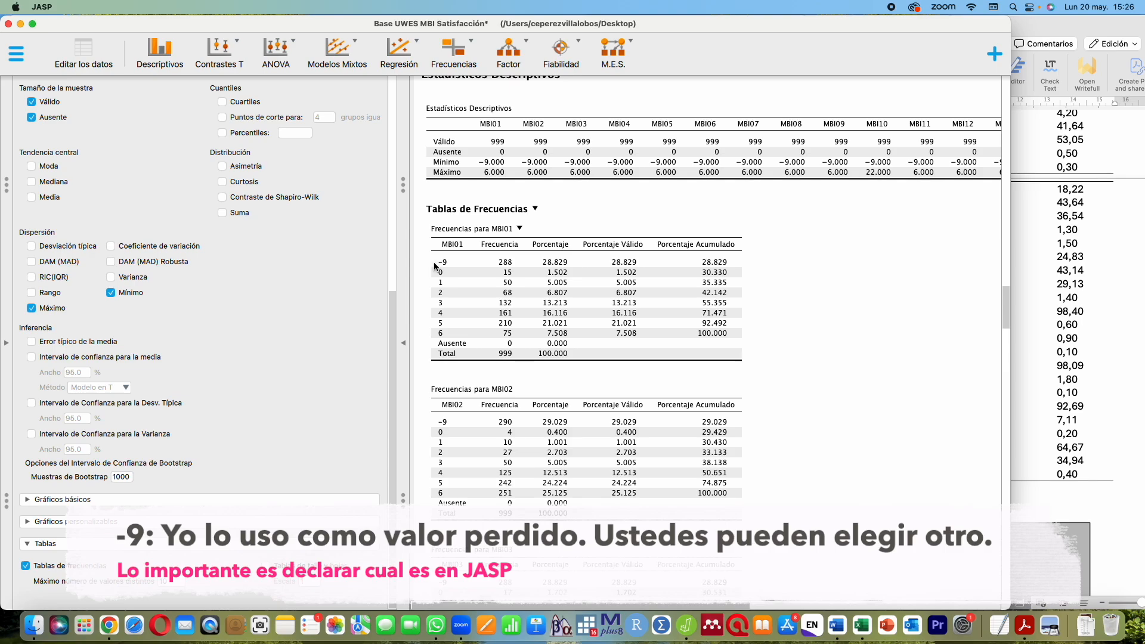
pyautogui.moveTo(391, 298); pyautogui.dragTo(389, 81)
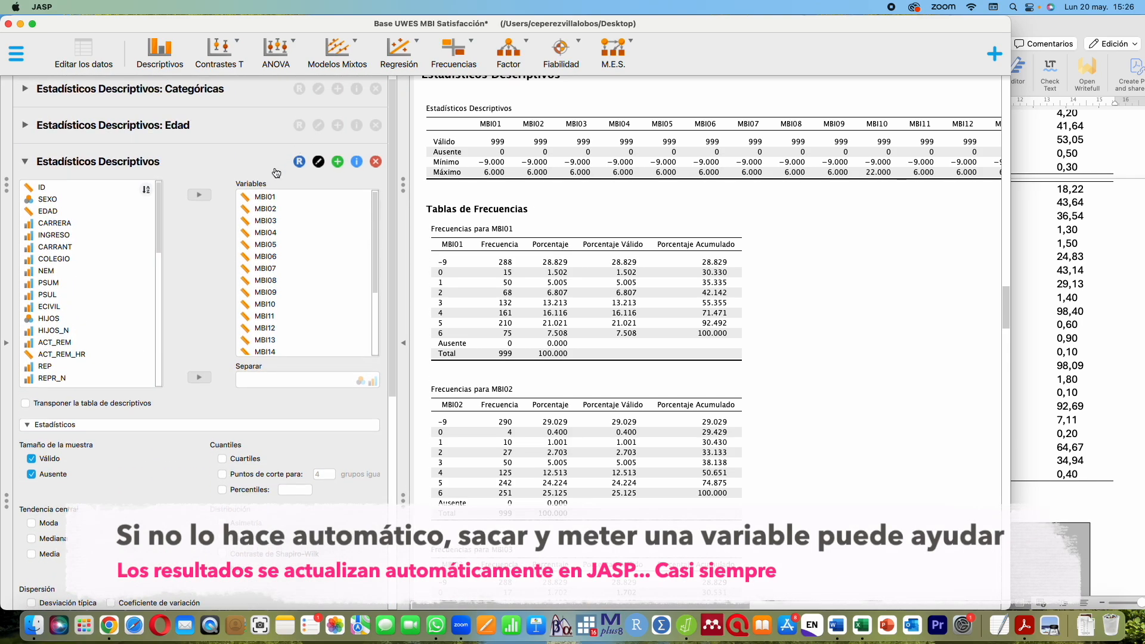
pyautogui.click(265, 197)
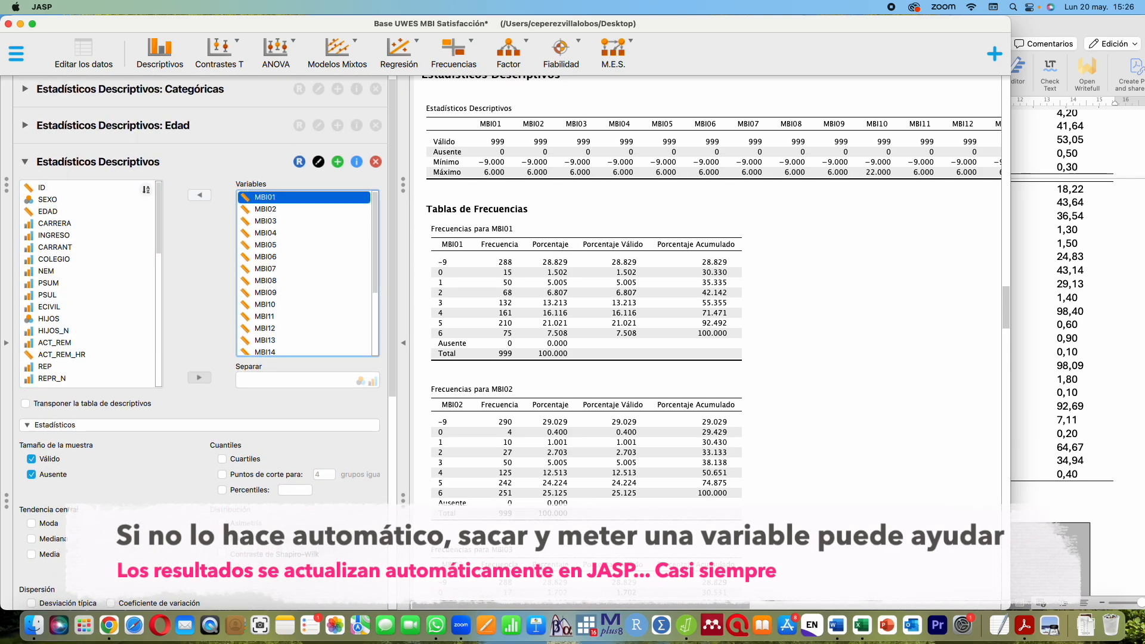
pyautogui.click(200, 195)
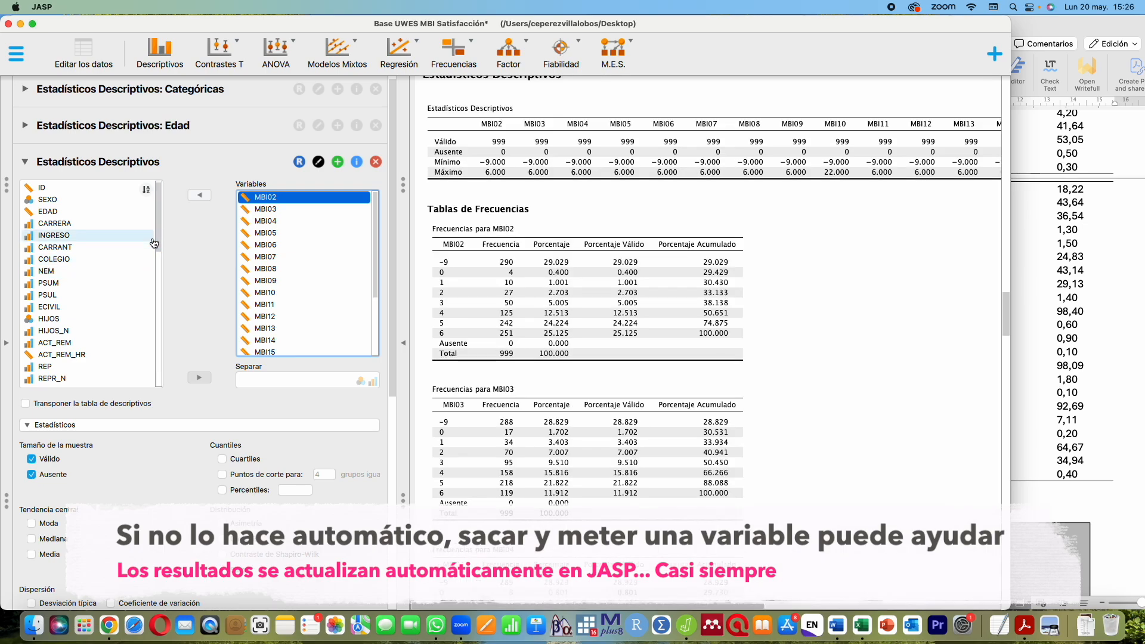
pyautogui.moveTo(158, 245); pyautogui.dragTo(153, 341)
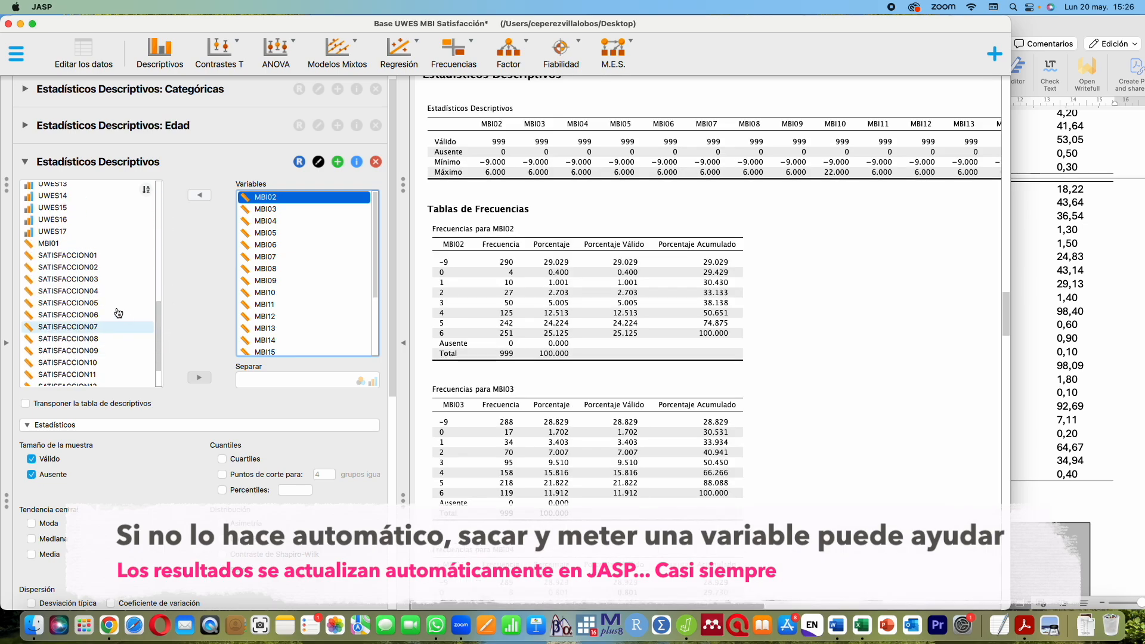
pyautogui.click(49, 243)
pyautogui.click(201, 196)
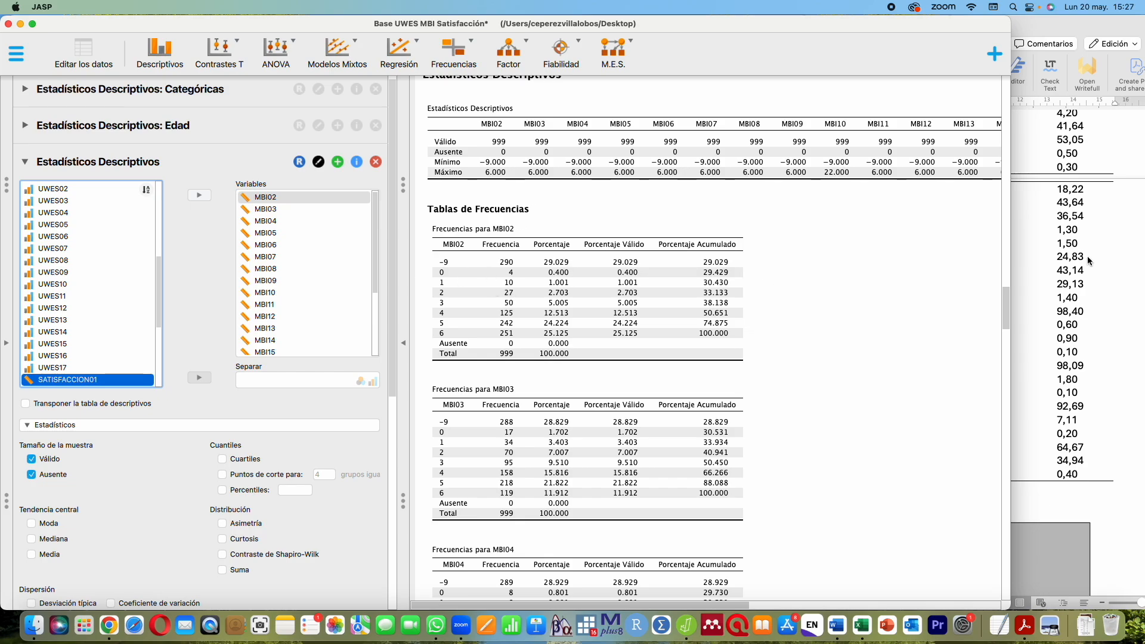
pyautogui.moveTo(1006, 301); pyautogui.dragTo(966, 582)
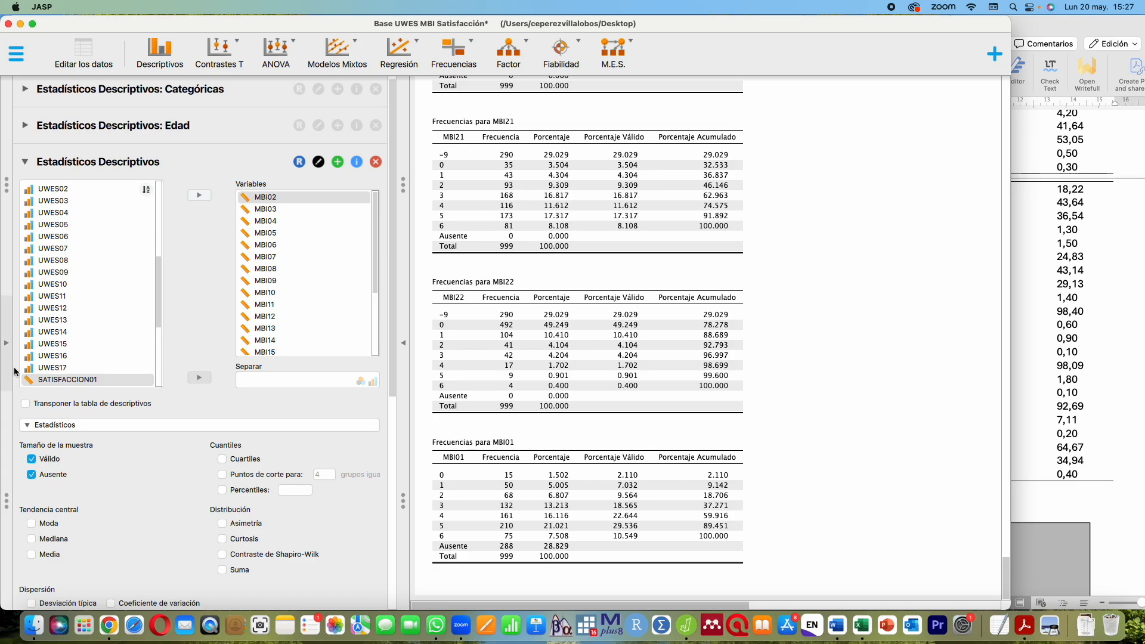
pyautogui.moveTo(158, 322); pyautogui.dragTo(159, 371)
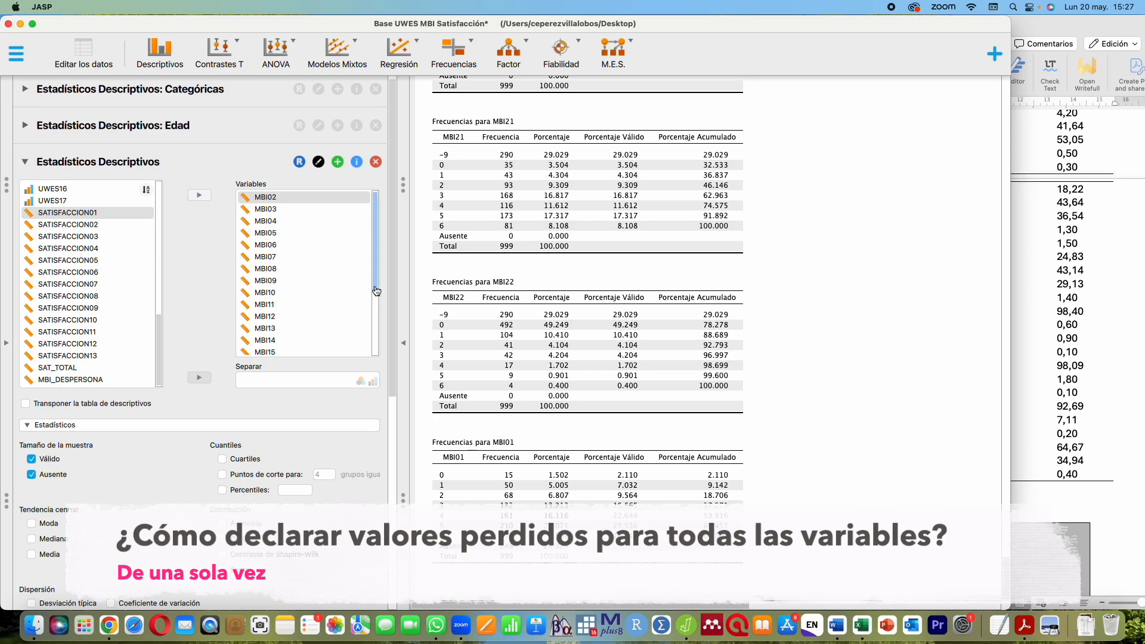
# Display the data view, switch to the Excel codebook to inspect the whole VALOR PERDIDO column, and return to JASP
pyautogui.click(6, 343)
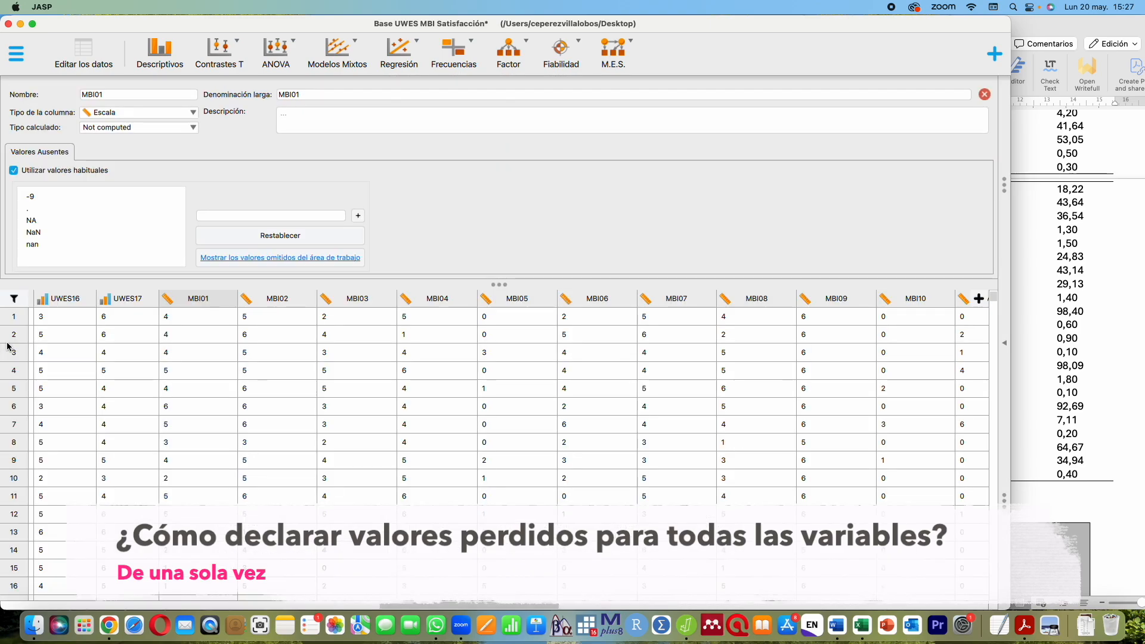
pyautogui.click(859, 626)
pyautogui.click(305, 137)
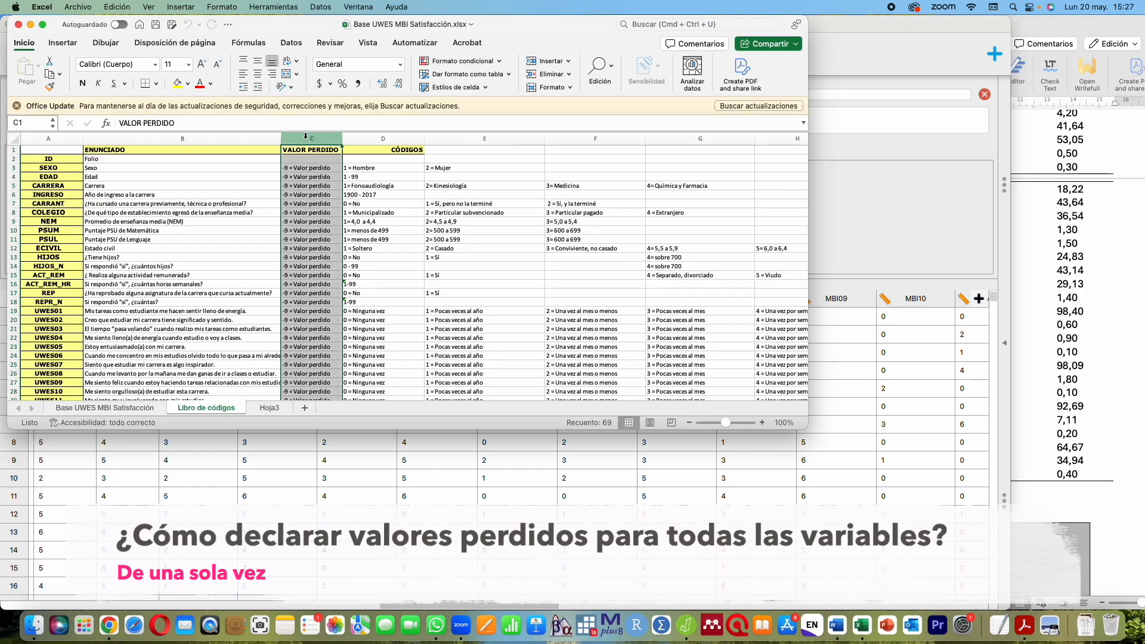
pyautogui.moveTo(725, 422); pyautogui.dragTo(732, 424)
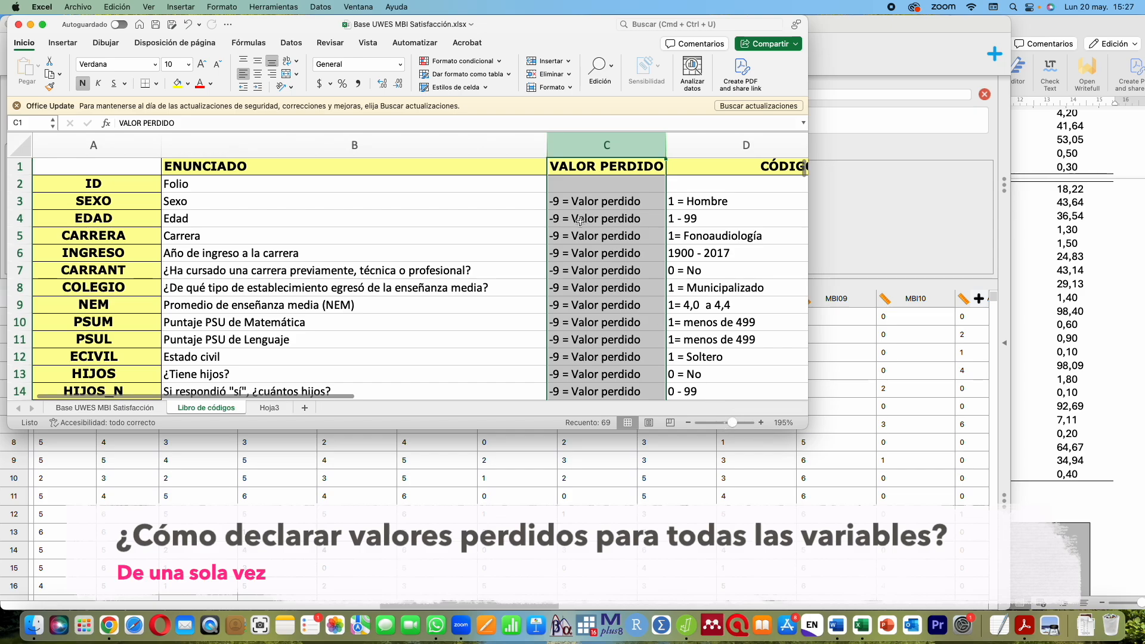
pyautogui.click(821, 25)
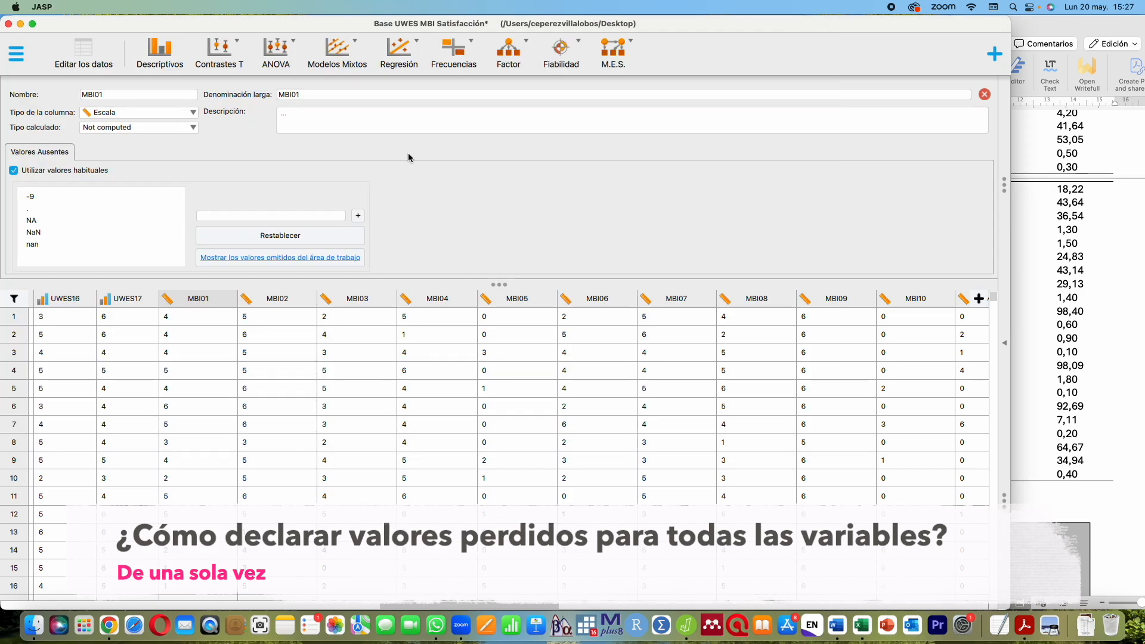
# Open the data preferences and remove -9 from the general list of missing values
pyautogui.click(17, 54)
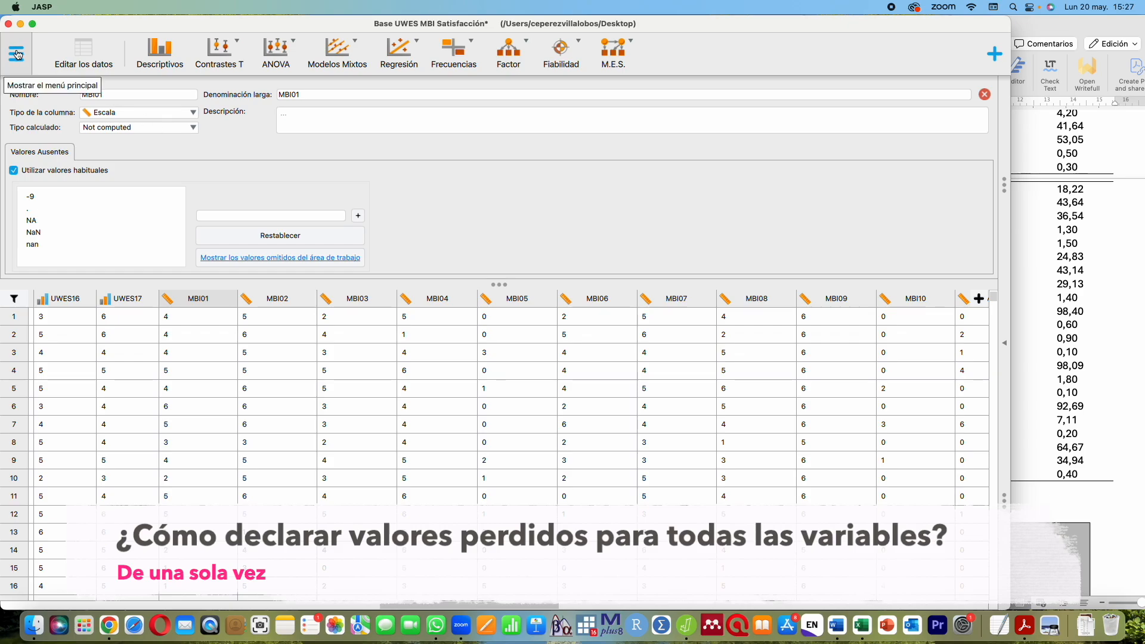
pyautogui.click(34, 148)
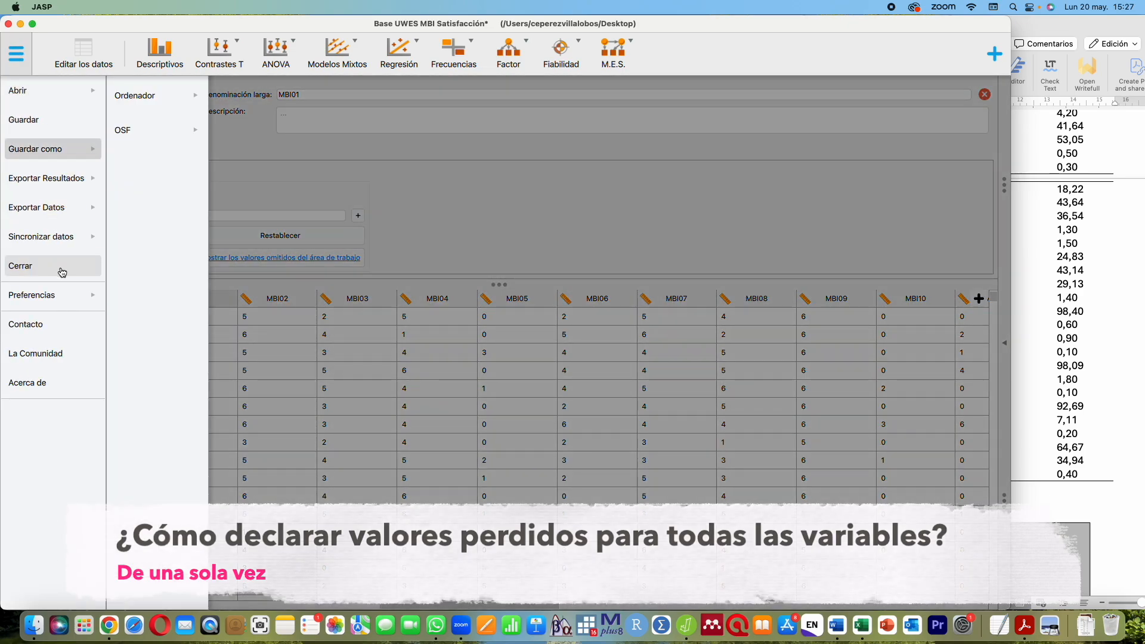
pyautogui.click(68, 298)
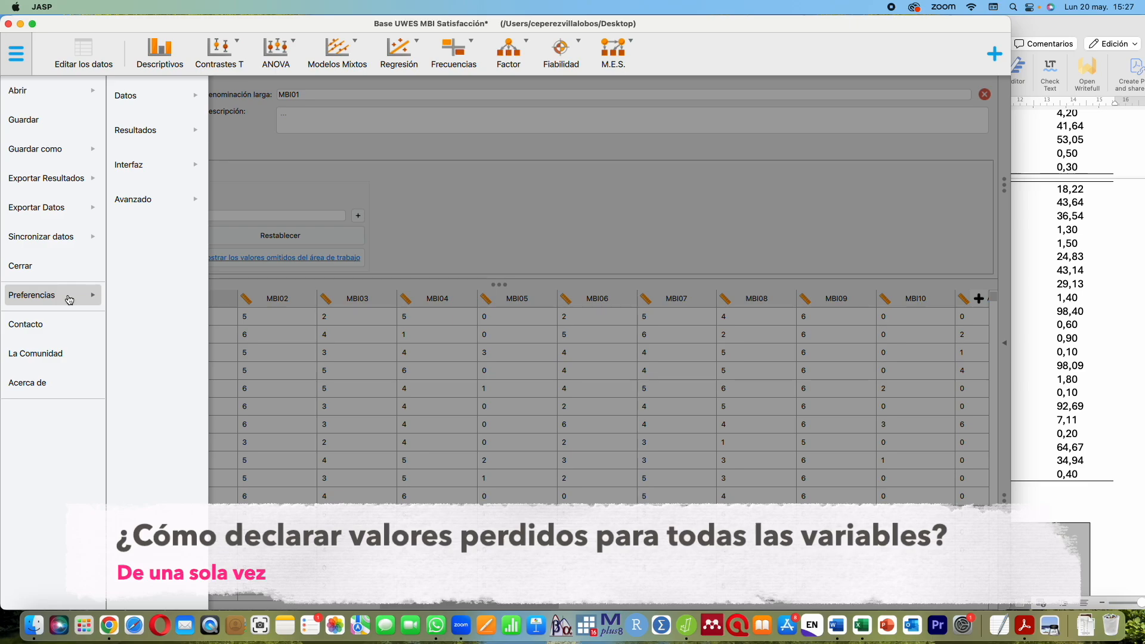
pyautogui.click(158, 97)
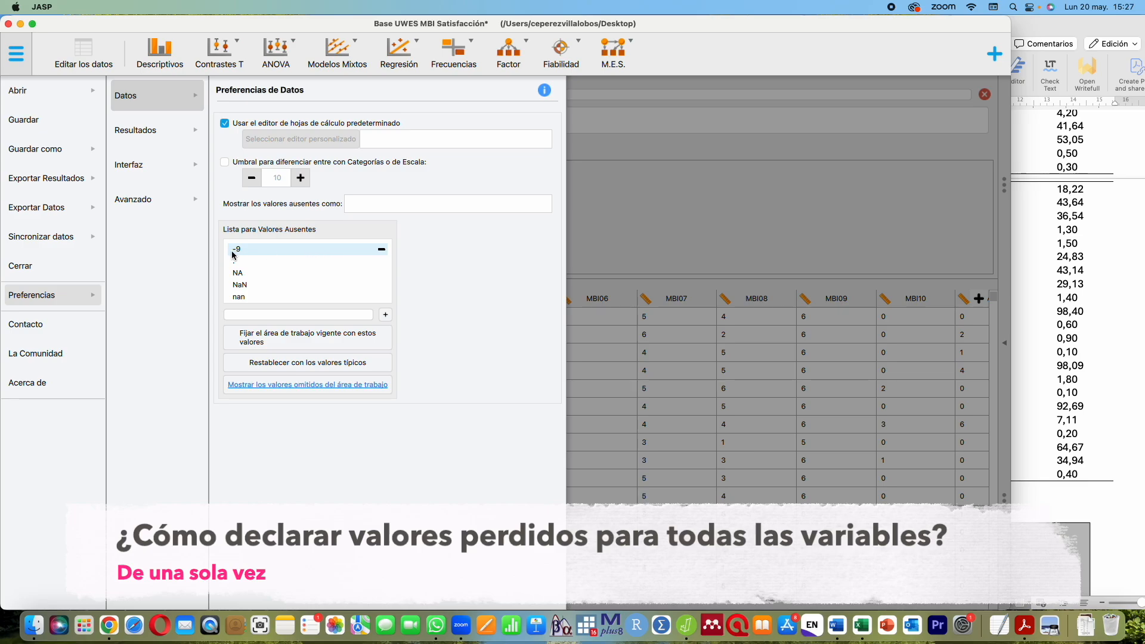
pyautogui.click(381, 249)
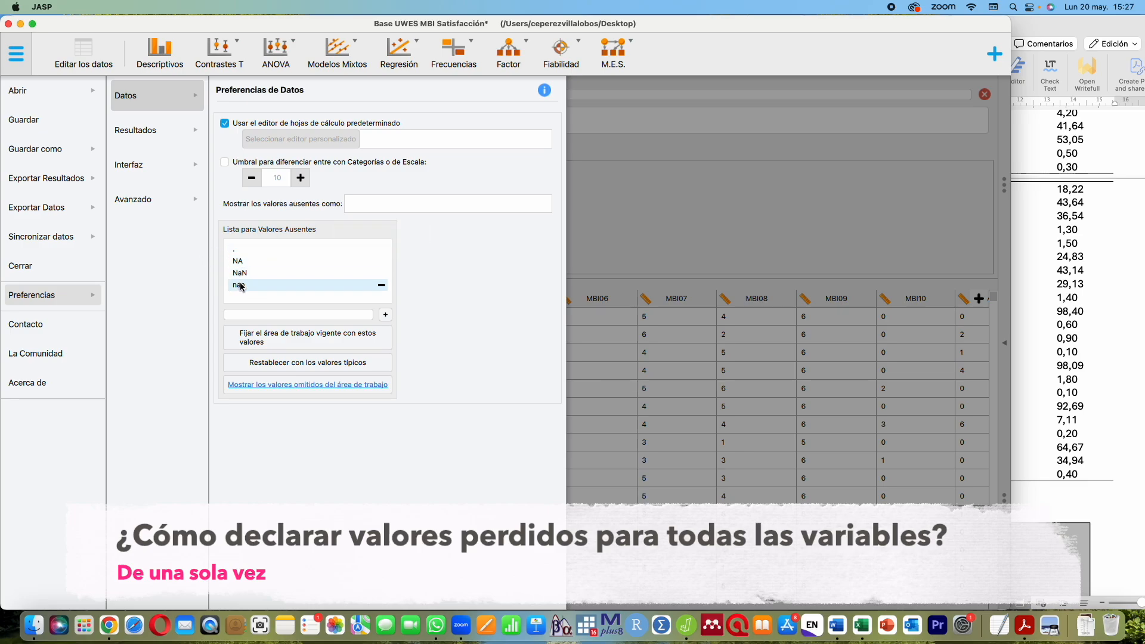
# Add -9 to the general missing-values list, apply the list to the current workspace and close the preferences
pyautogui.click(244, 315)
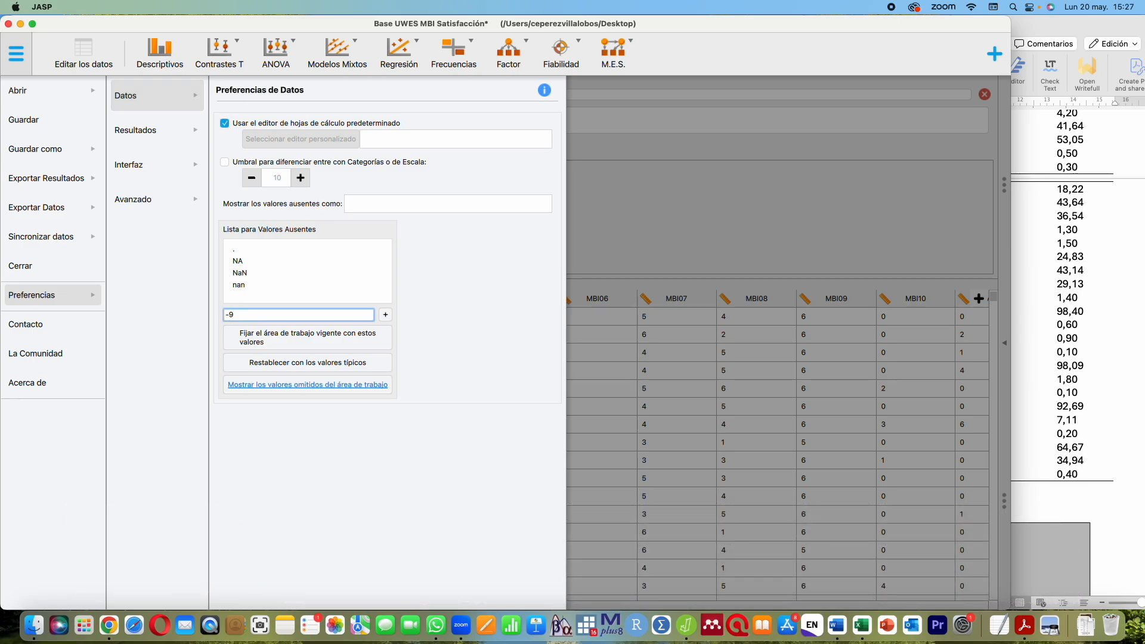
pyautogui.click(385, 315)
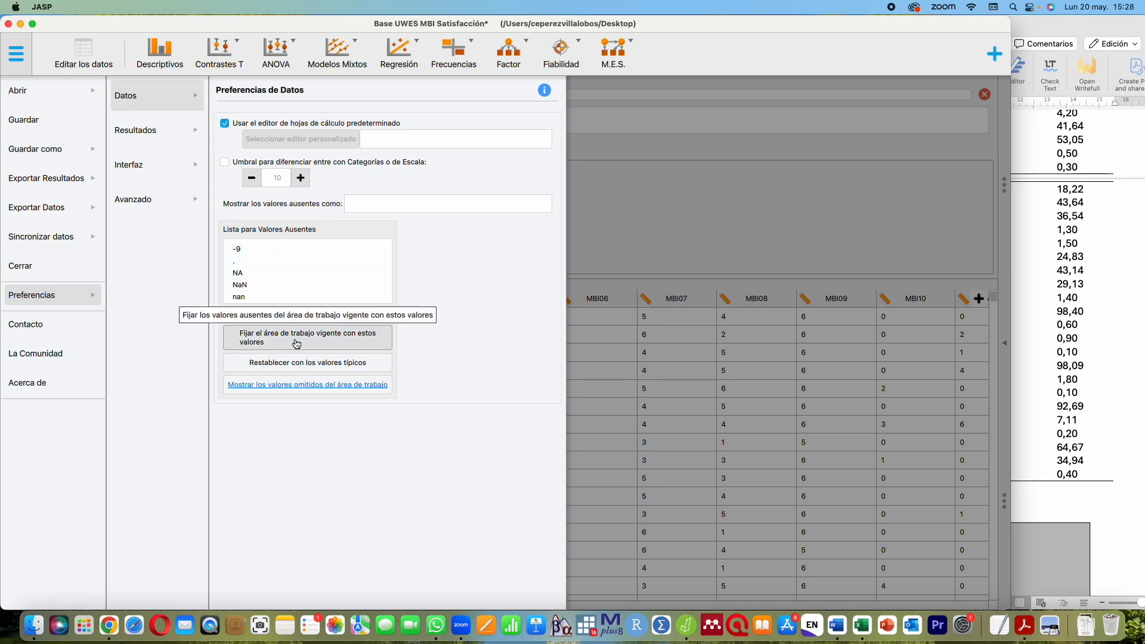
pyautogui.click(296, 344)
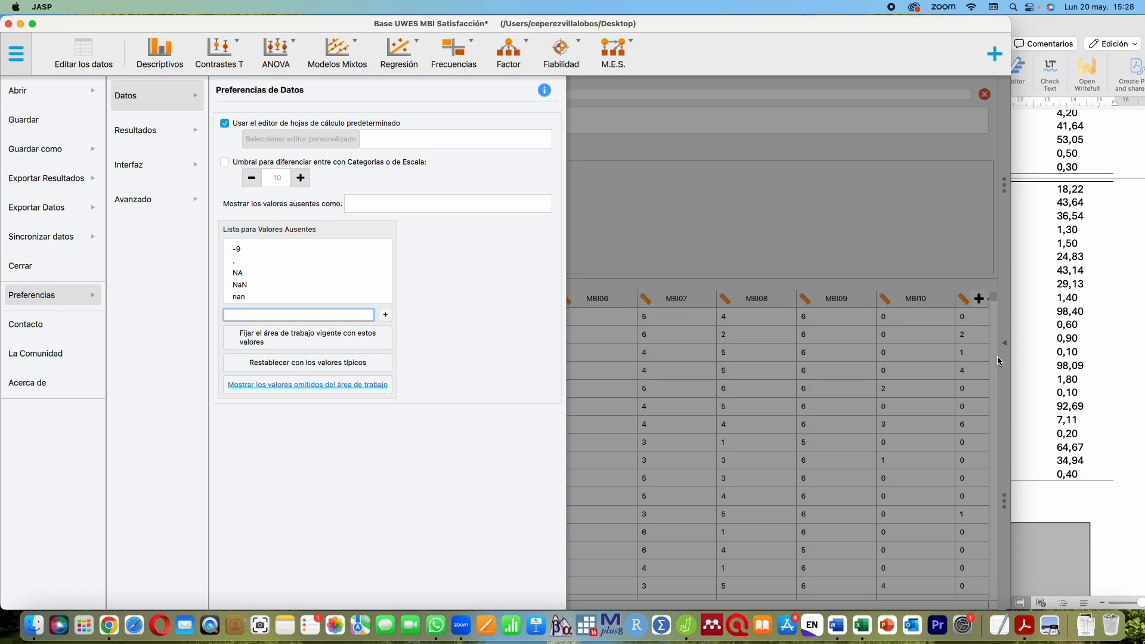
pyautogui.click(17, 60)
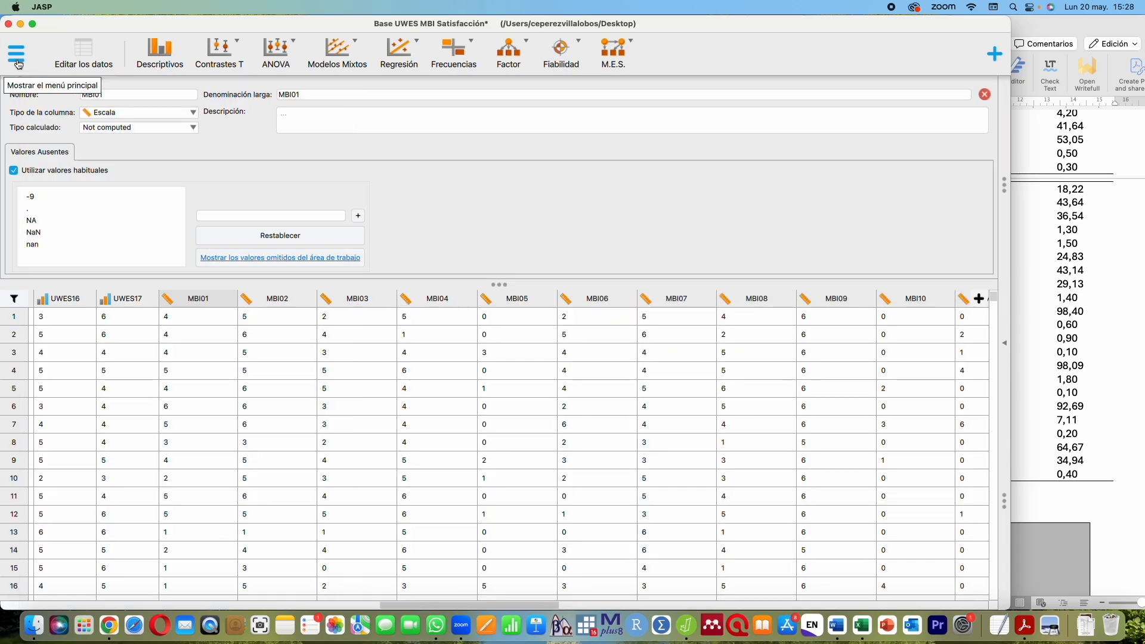
# Return to the descriptives analysis and remove all the MBI items from its variables
pyautogui.click(1004, 376)
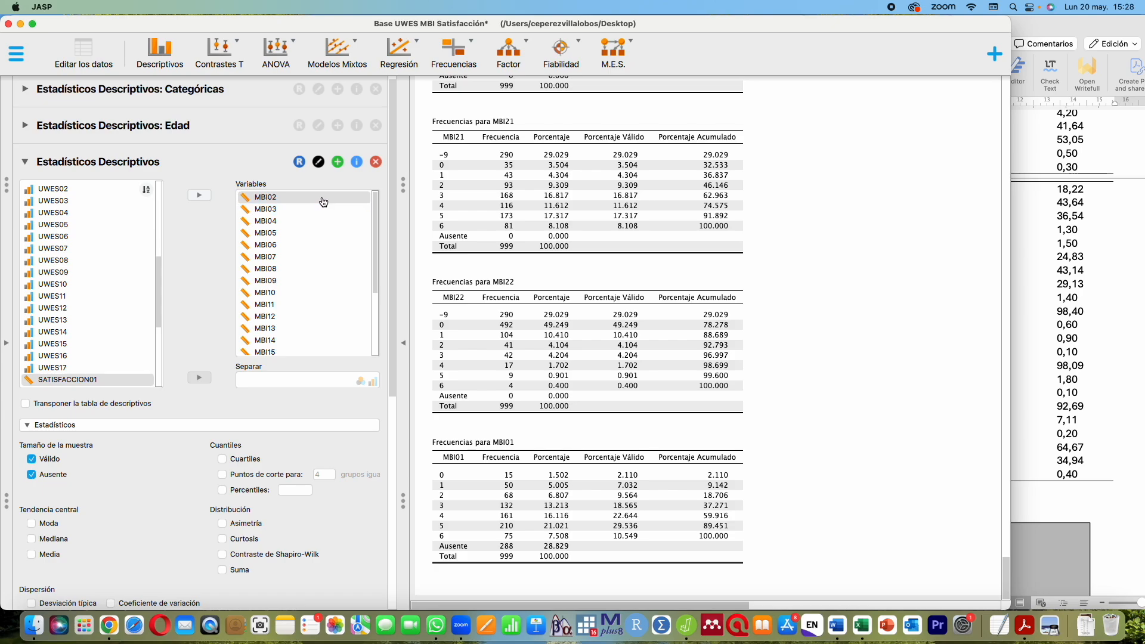
pyautogui.click(285, 200)
pyautogui.hotkey('shift', 'Down')
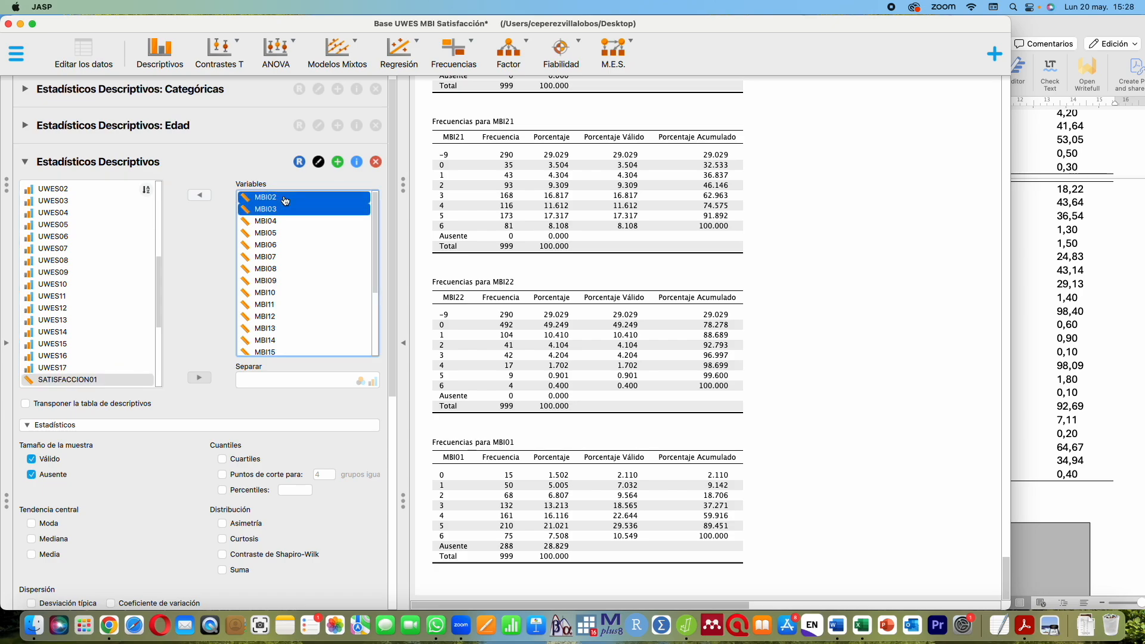
pyautogui.hotkey('shift', 'Down')
pyautogui.hotkey('shift', 'Down')
pyautogui.hotkey('shift', 'Down')
pyautogui.hotkey('shift', 'Down')
pyautogui.hotkey('shift', 'Down')
pyautogui.hotkey('shift', 'Down')
pyautogui.hotkey('shift', 'Down')
pyautogui.hotkey('shift', 'Down')
pyautogui.hotkey('shift', 'Down')
pyautogui.hotkey('shift', 'Down')
pyautogui.hotkey('shift', 'Down')
pyautogui.hotkey('shift', 'Down')
pyautogui.hotkey('shift', 'Down')
pyautogui.hotkey('shift', 'Down')
pyautogui.hotkey('shift', 'Down')
pyautogui.hotkey('shift', 'Down')
pyautogui.hotkey('shift', 'Down')
pyautogui.hotkey('shift', 'Down')
pyautogui.hotkey('shift', 'Down')
pyautogui.hotkey('shift', 'Down')
pyautogui.click(200, 195)
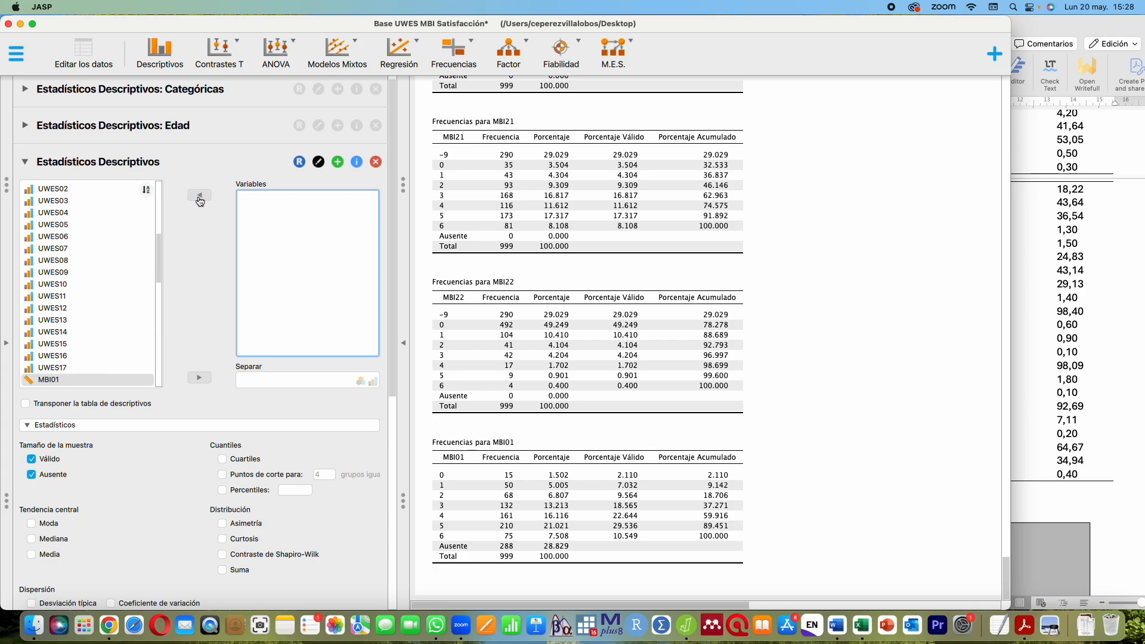
# Add MBI01 to MBI22 back to the descriptives variables to refresh their results
pyautogui.moveTo(160, 266); pyautogui.dragTo(160, 290)
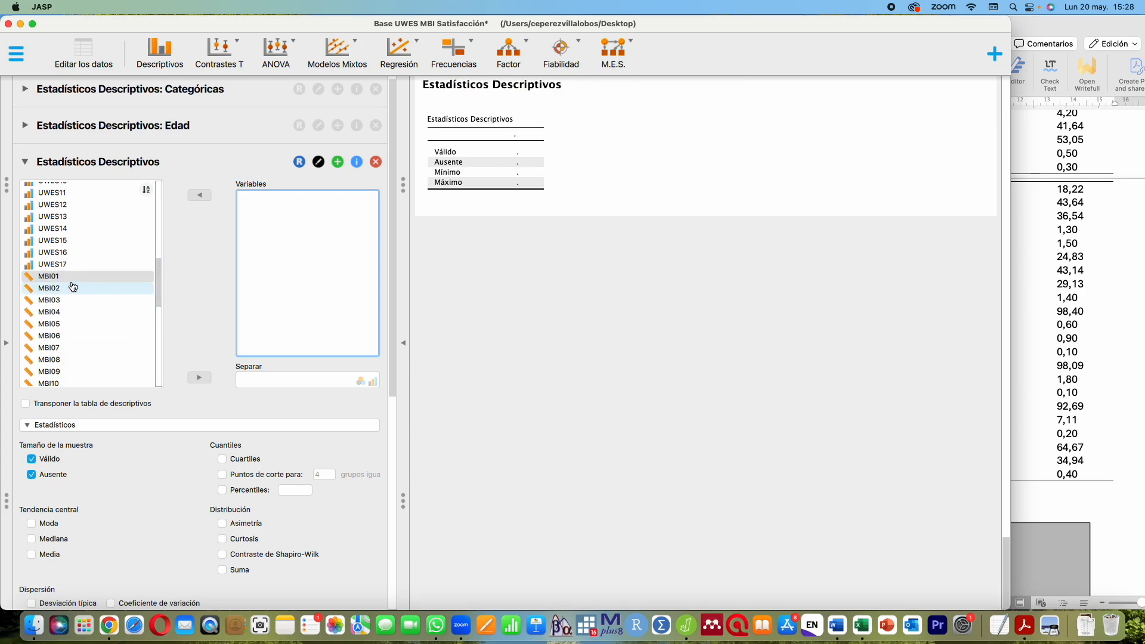
pyautogui.click(49, 280)
pyautogui.hotkey('shift', 'Down')
pyautogui.hotkey('shift', 'Down')
pyautogui.hotkey('shift', 'Down')
pyautogui.hotkey('shift', 'Down')
pyautogui.hotkey('shift', 'Down')
pyautogui.hotkey('shift', 'Down')
pyautogui.hotkey('shift', 'Down')
pyautogui.hotkey('shift', 'Down')
pyautogui.hotkey('shift', 'Down')
pyautogui.hotkey('shift', 'Down')
pyautogui.hotkey('shift', 'Down')
pyautogui.hotkey('shift', 'Down')
pyautogui.hotkey('shift', 'Down')
pyautogui.hotkey('shift', 'Down')
pyautogui.hotkey('shift', 'Down')
pyautogui.hotkey('shift', 'Down')
pyautogui.hotkey('shift', 'Down')
pyautogui.hotkey('shift', 'Down')
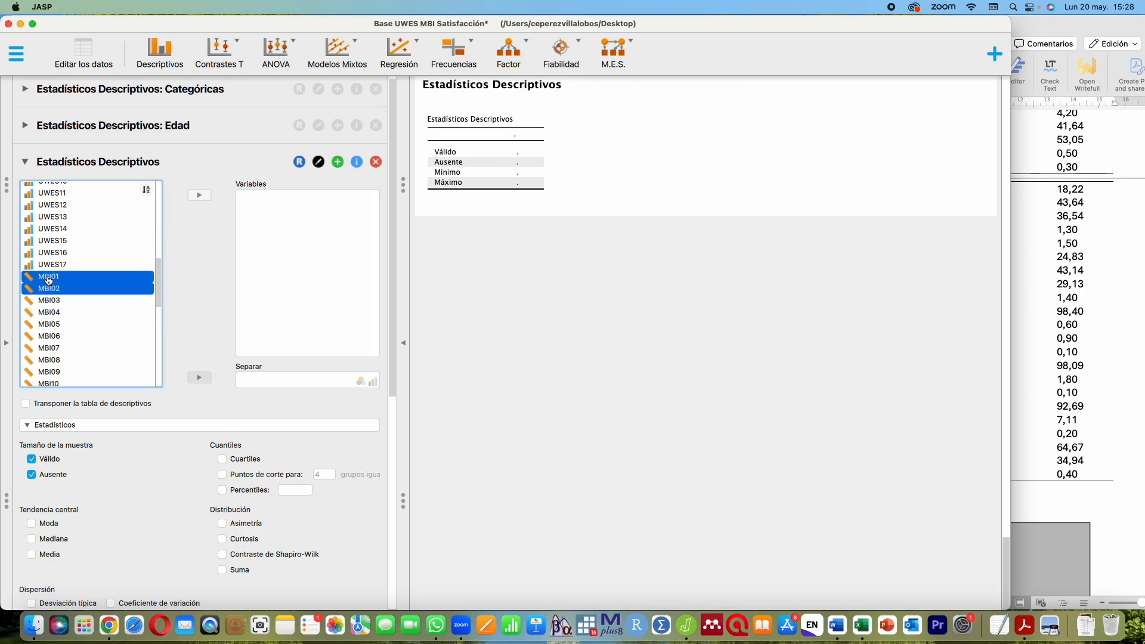
pyautogui.hotkey('shift', 'Down')
pyautogui.hotkey('shift', 'Down')
pyautogui.hotkey('shift', 'Down')
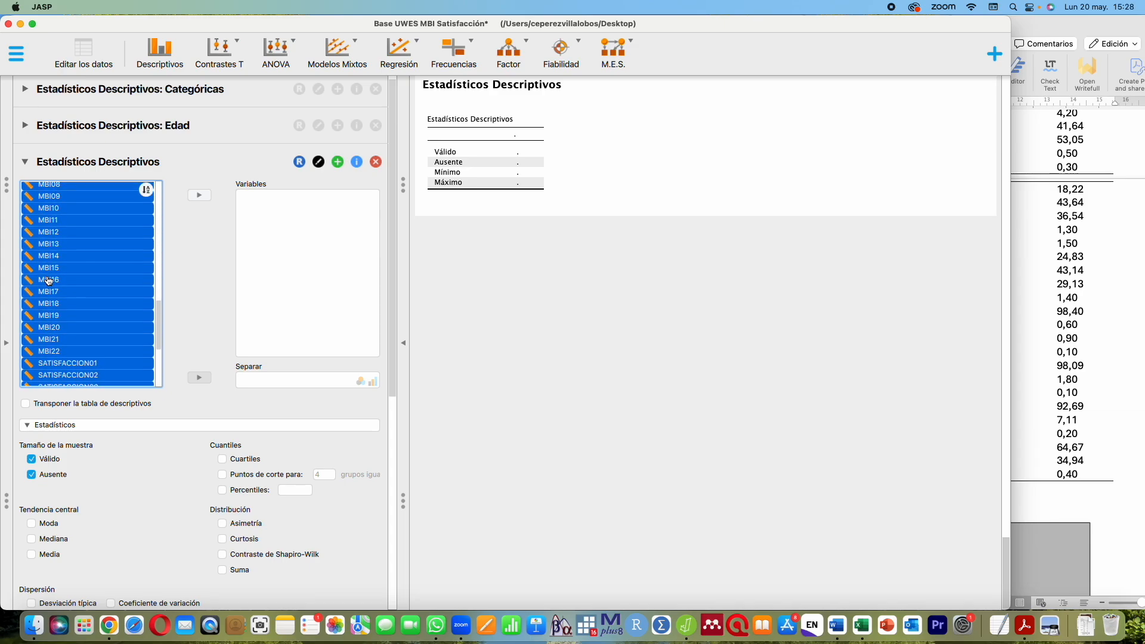
pyautogui.scroll(-3, 49, 280)
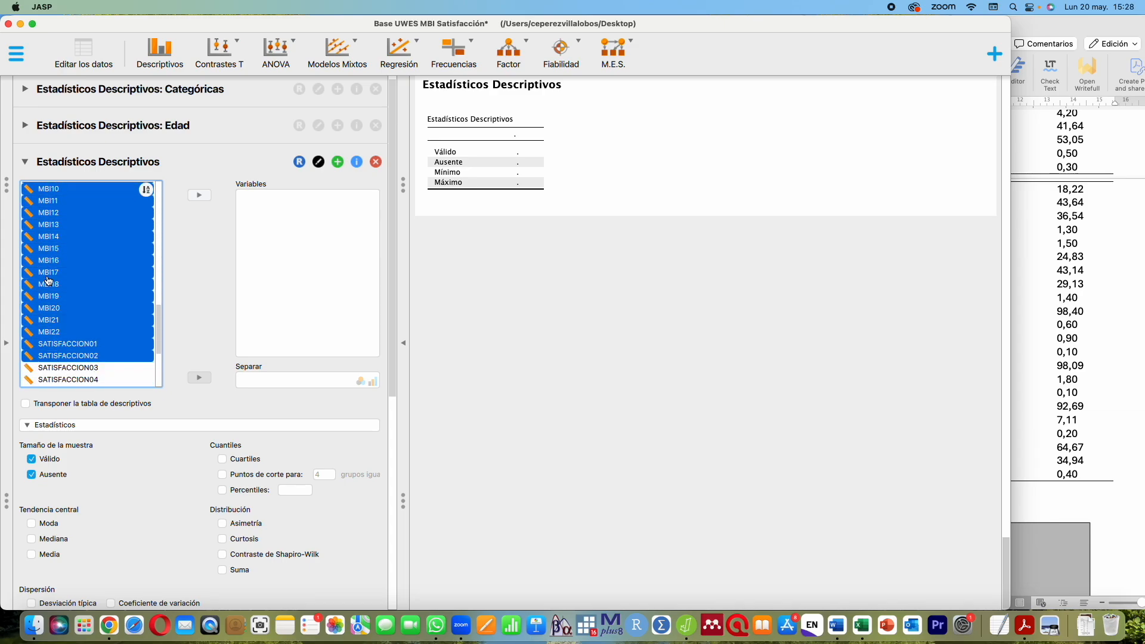
pyautogui.click(199, 195)
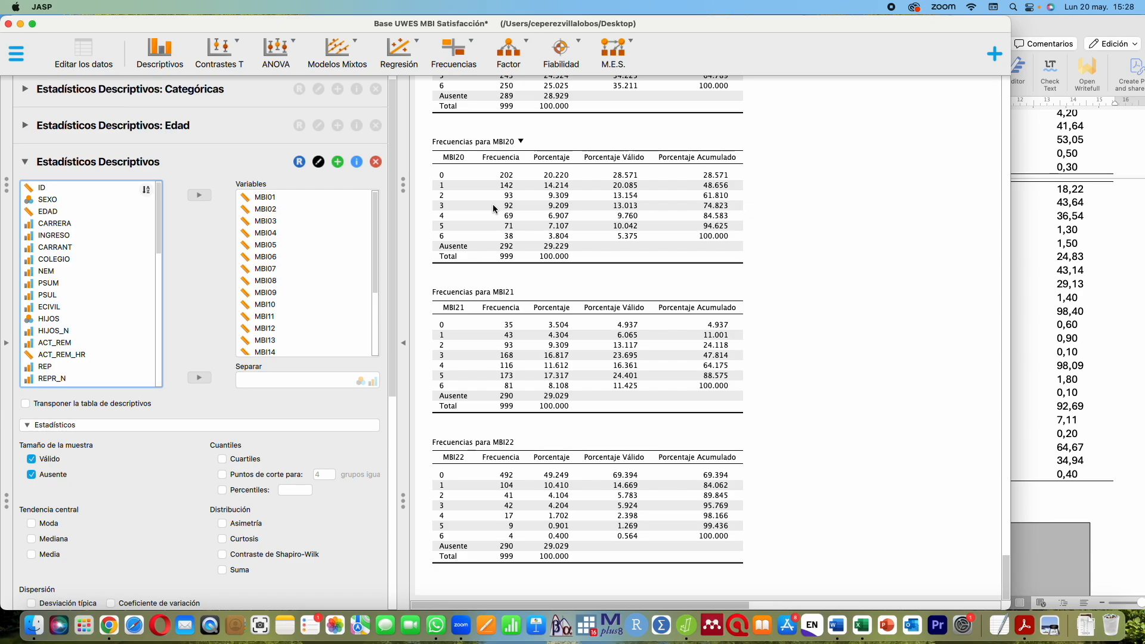
# Examine the refreshed MBI frequency tables from MBI22 back up to the descriptives summary table
pyautogui.scroll(12, 494, 209)
pyautogui.scroll(15, 493, 208)
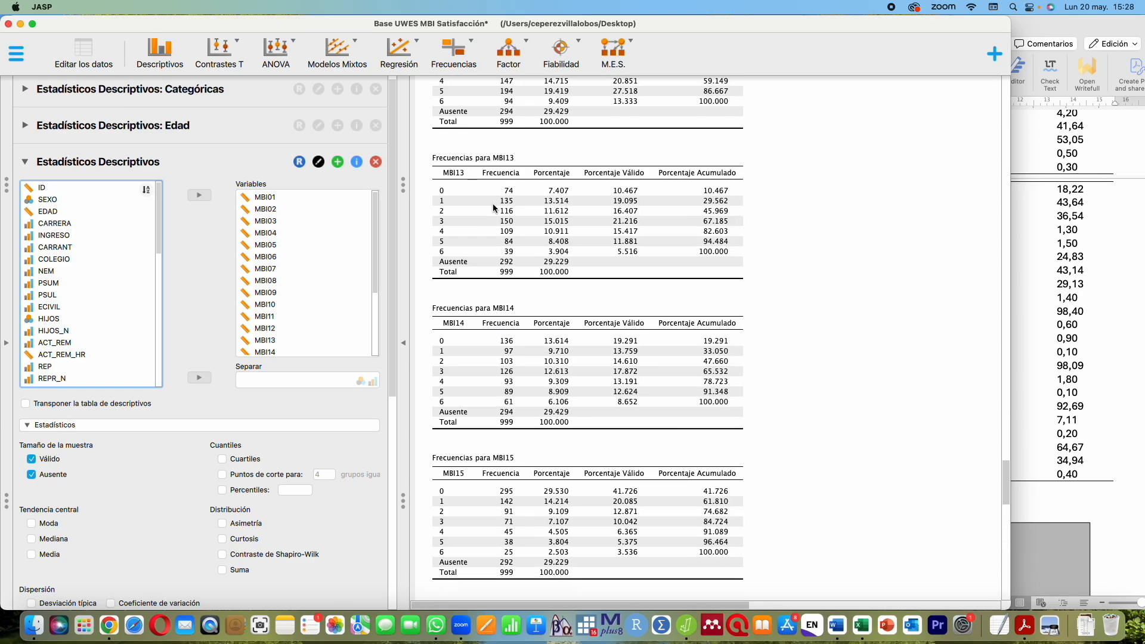
pyautogui.moveTo(1006, 376); pyautogui.dragTo(1002, 293)
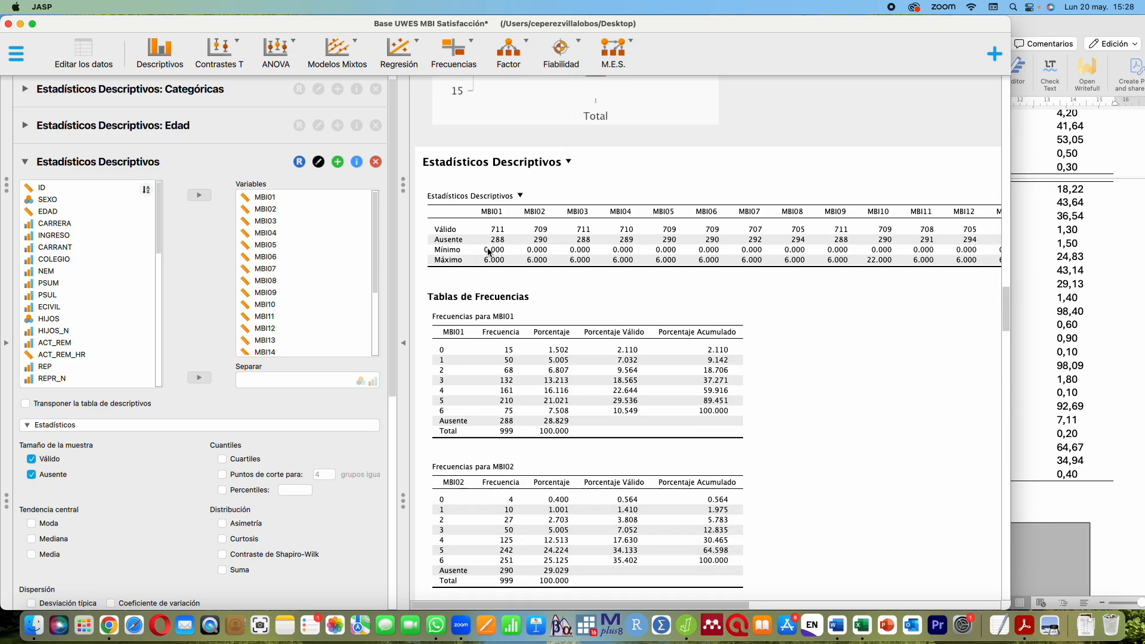
# Switch to the Word questionnaire to check the response options of the first MBI-S item, and return to JASP
pyautogui.click(837, 625)
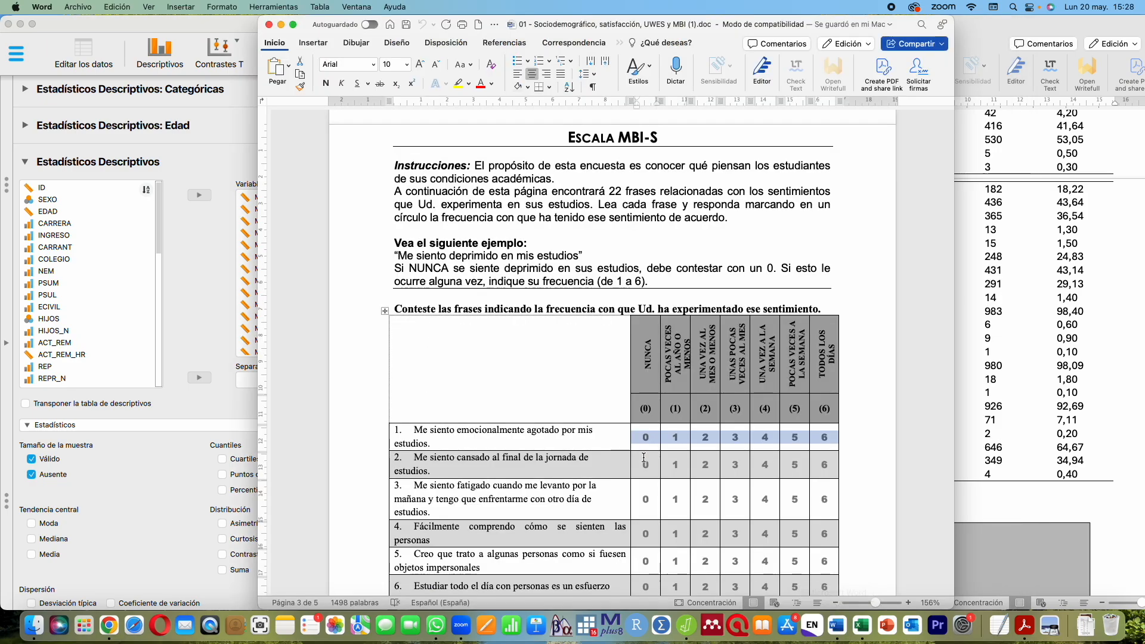
pyautogui.moveTo(642, 440); pyautogui.dragTo(824, 438)
pyautogui.click(156, 28)
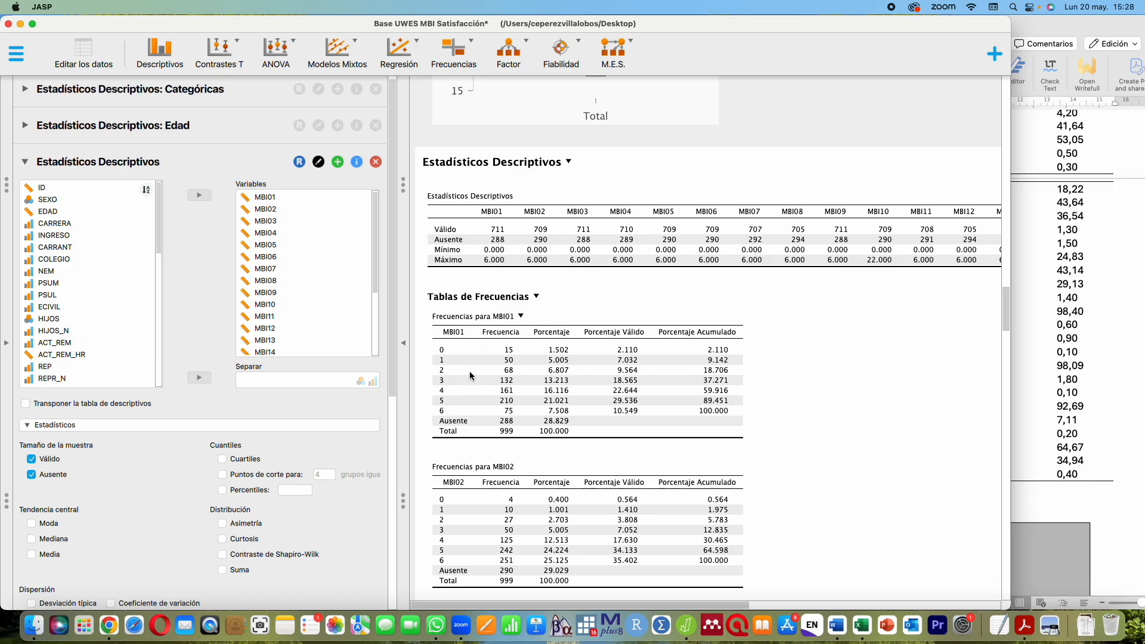
# Compare the first MBI frequency tables with the minimum and maximum values in the descriptives summary
pyautogui.scroll(-8, 473, 366)
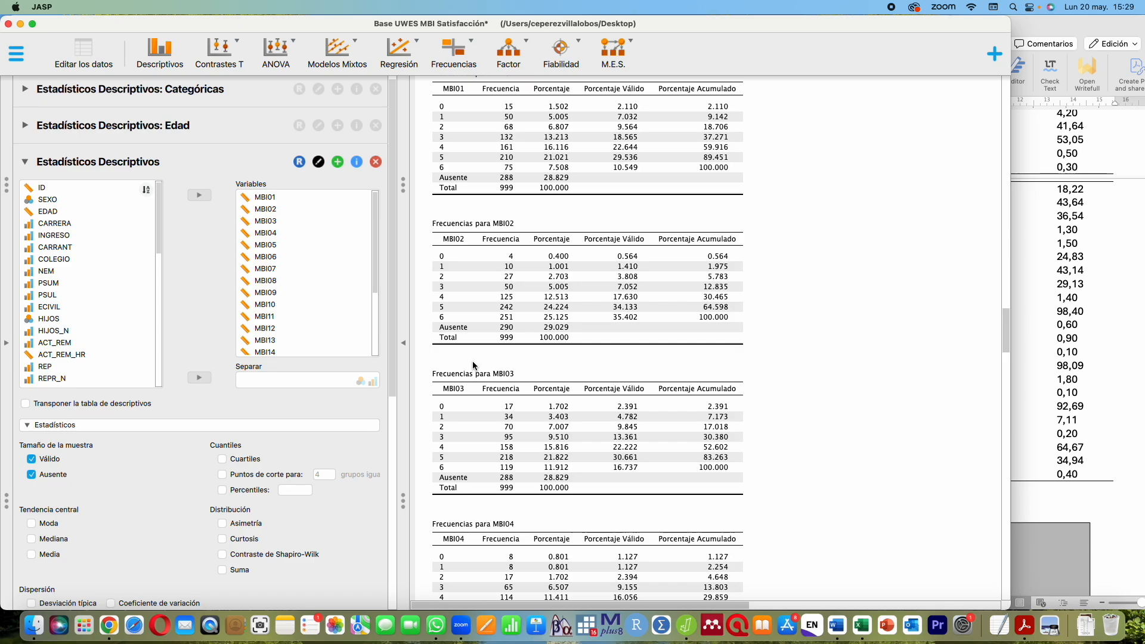
pyautogui.scroll(4, 473, 365)
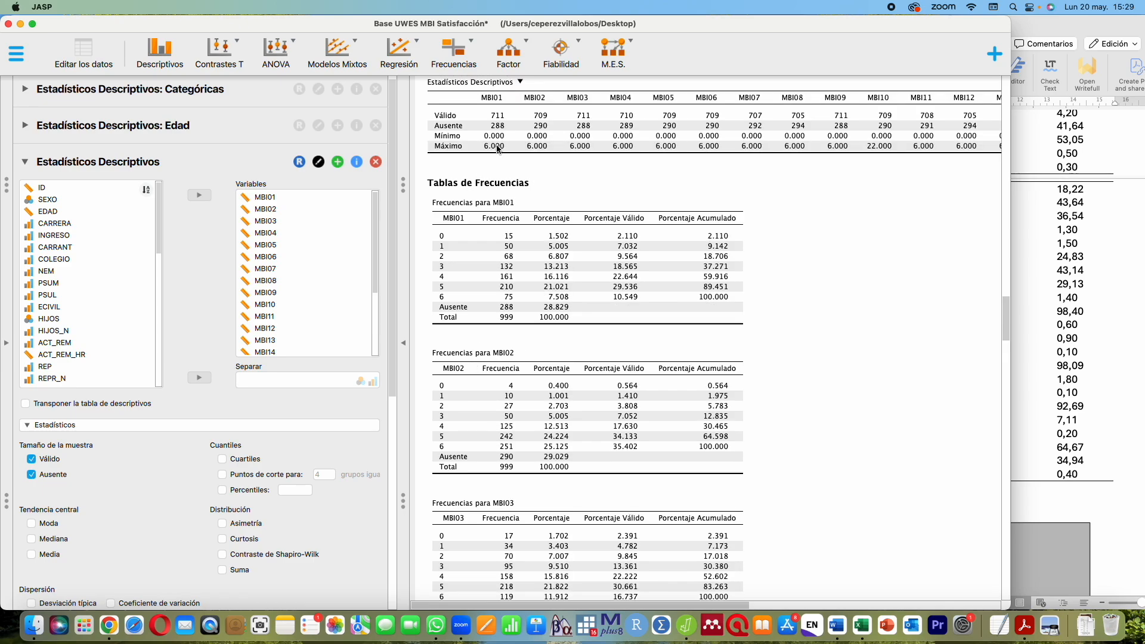
pyautogui.hscroll(1, 498, 146)
pyautogui.scroll(1, 480, 130)
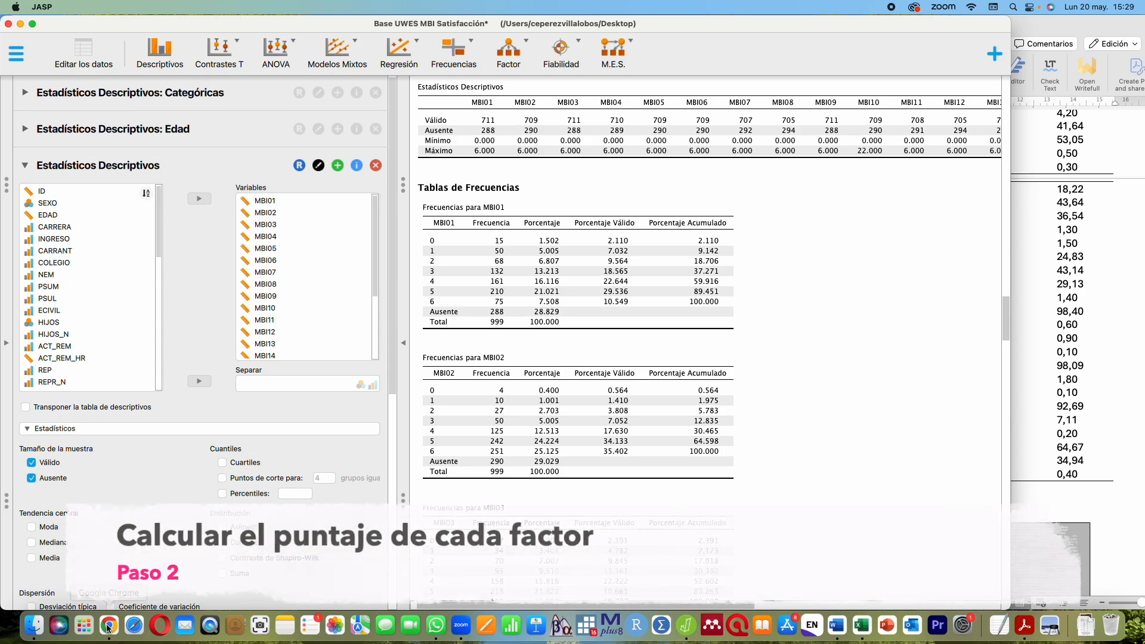
# Switch to the article PDF in Chrome and read the paragraphs listing the items of Factors I, II and III
pyautogui.click(109, 625)
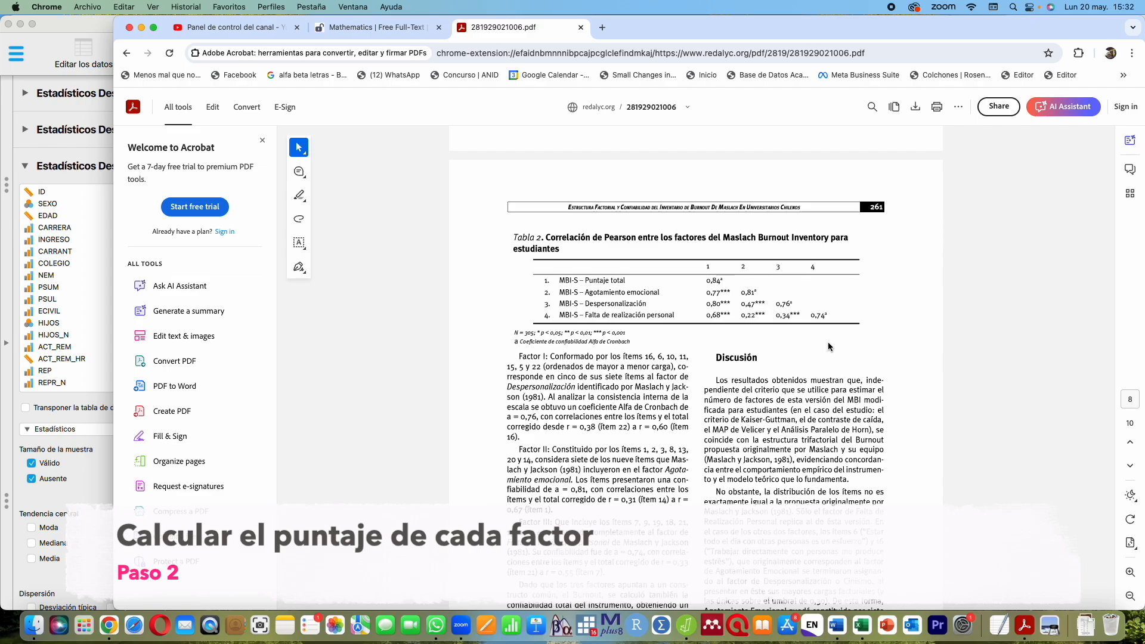
pyautogui.scroll(2, 644, 356)
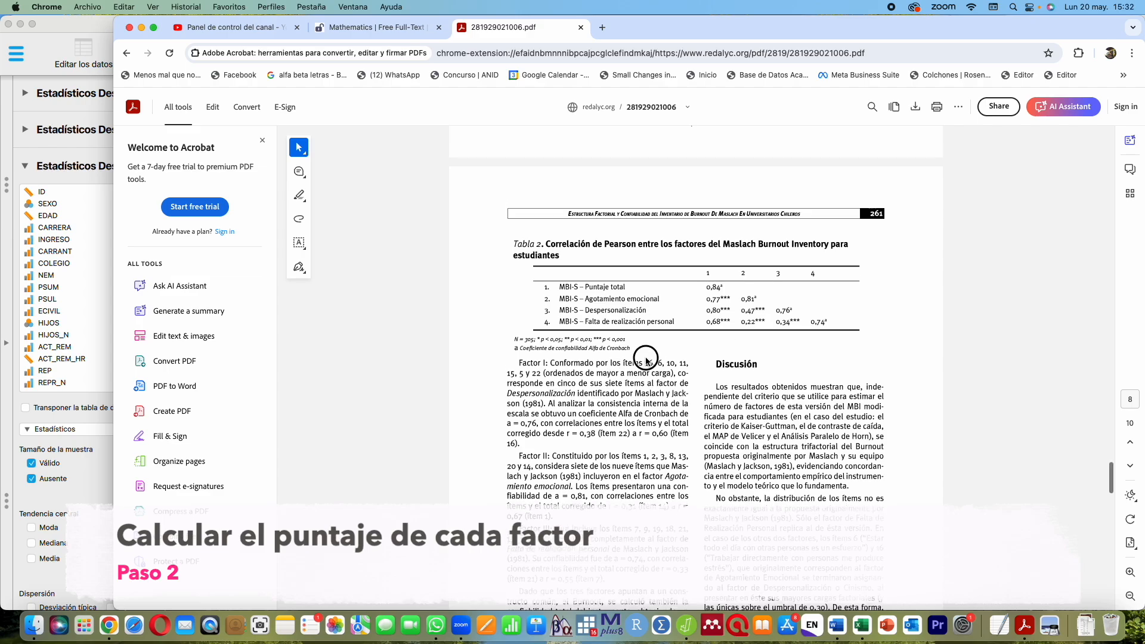
pyautogui.moveTo(541, 378); pyautogui.dragTo(602, 370)
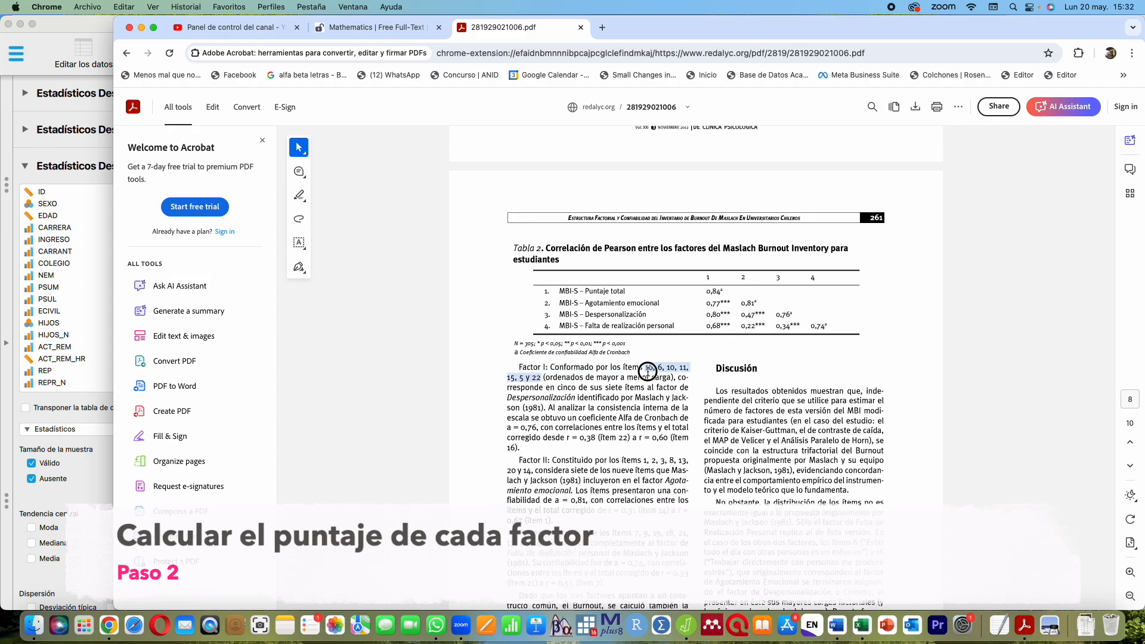
pyautogui.doubleClick(531, 397)
pyautogui.moveTo(642, 459); pyautogui.dragTo(532, 469)
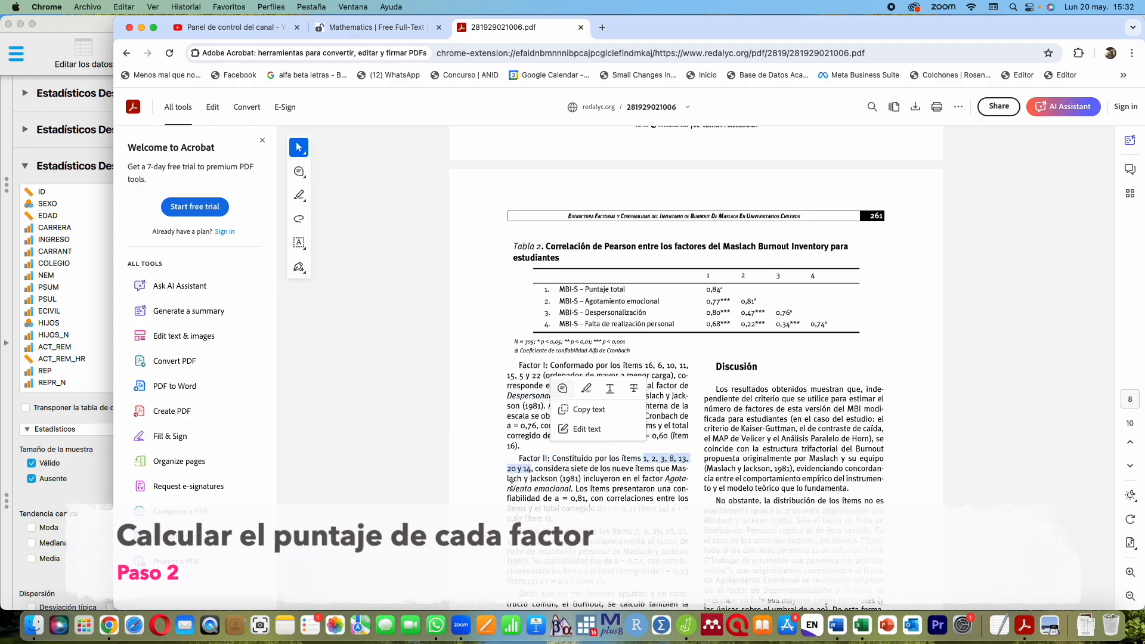
pyautogui.moveTo(665, 478); pyautogui.dragTo(572, 489)
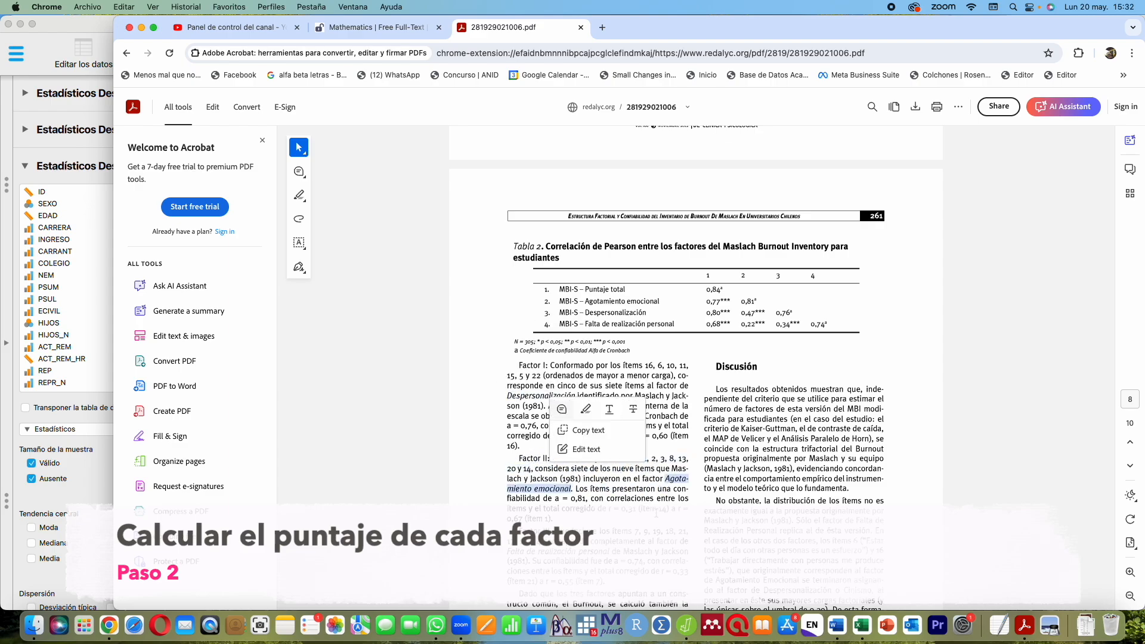
pyautogui.click(638, 530)
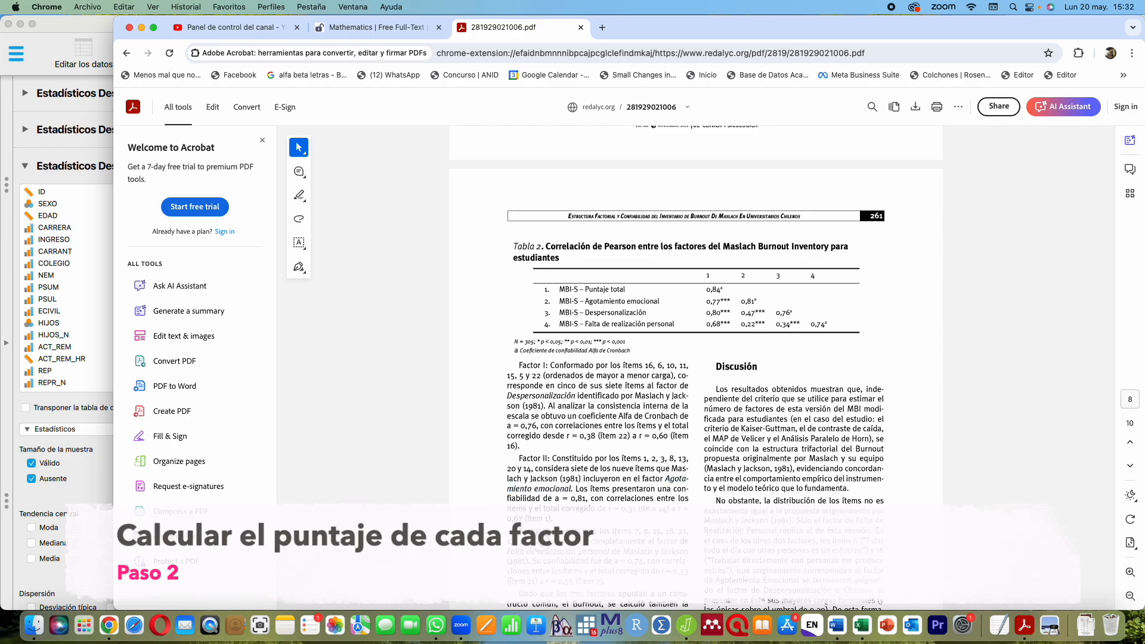
pyautogui.doubleClick(630, 532)
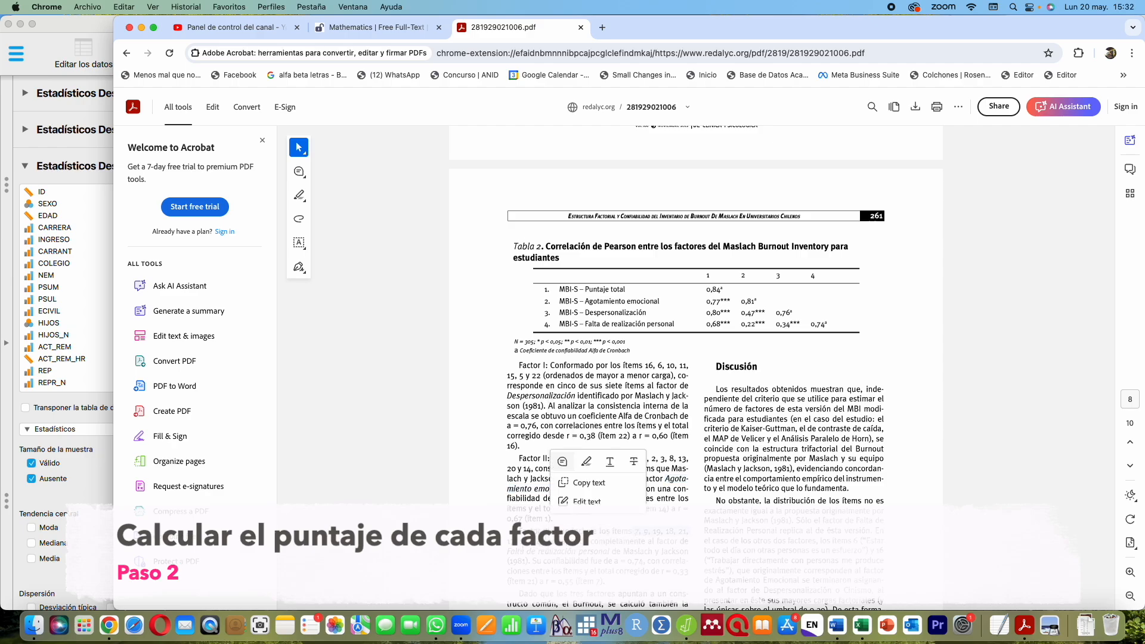
pyautogui.click(507, 550)
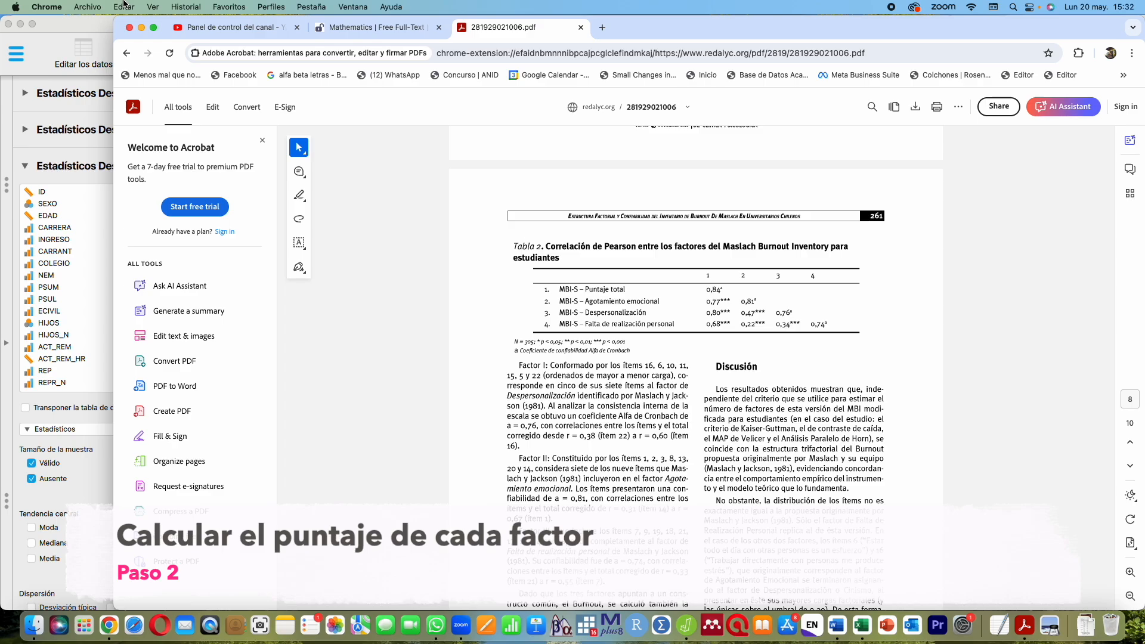
# Move the Chrome window aside so the factor items stay readable beside JASP, and return to JASP's data view
pyautogui.moveTo(147, 21); pyautogui.dragTo(601, 26)
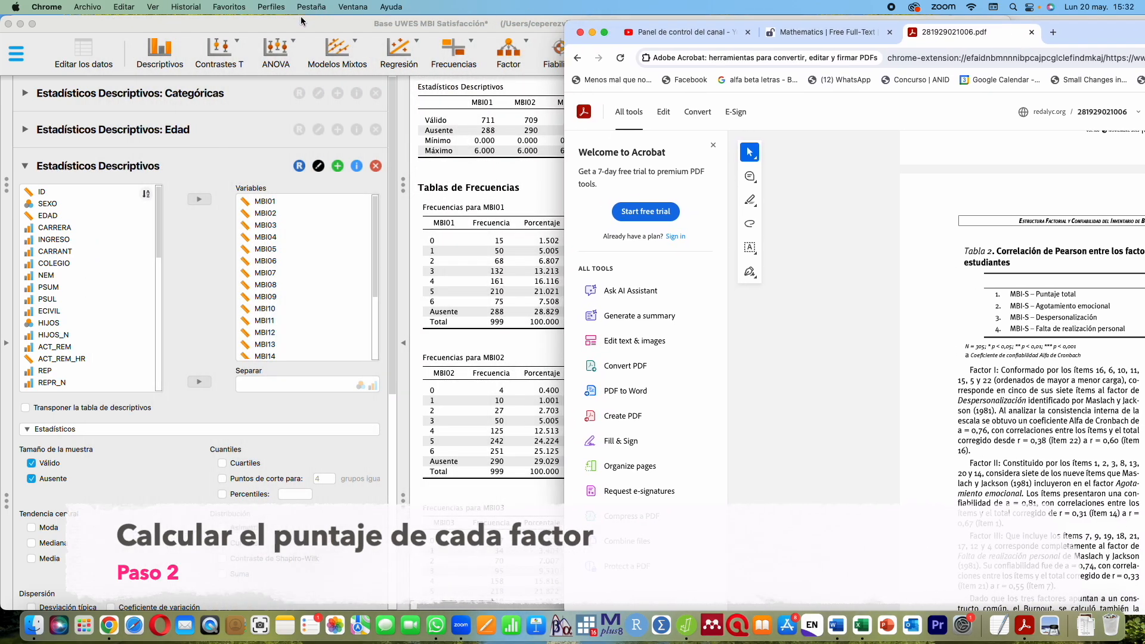
pyautogui.click(300, 22)
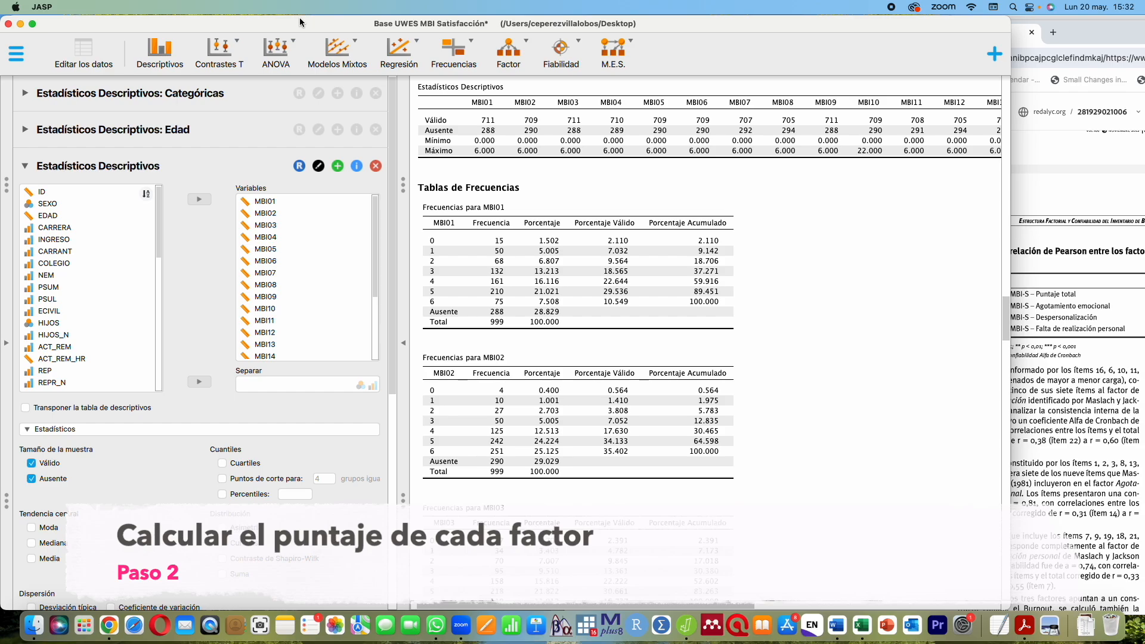
pyautogui.click(4, 344)
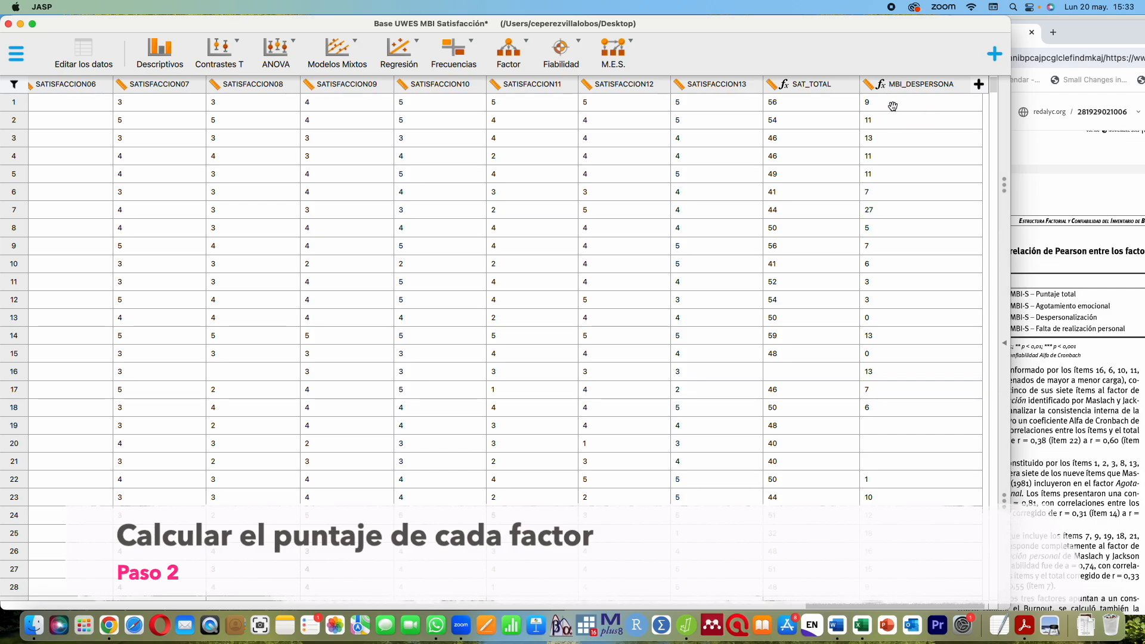
pyautogui.click(980, 87)
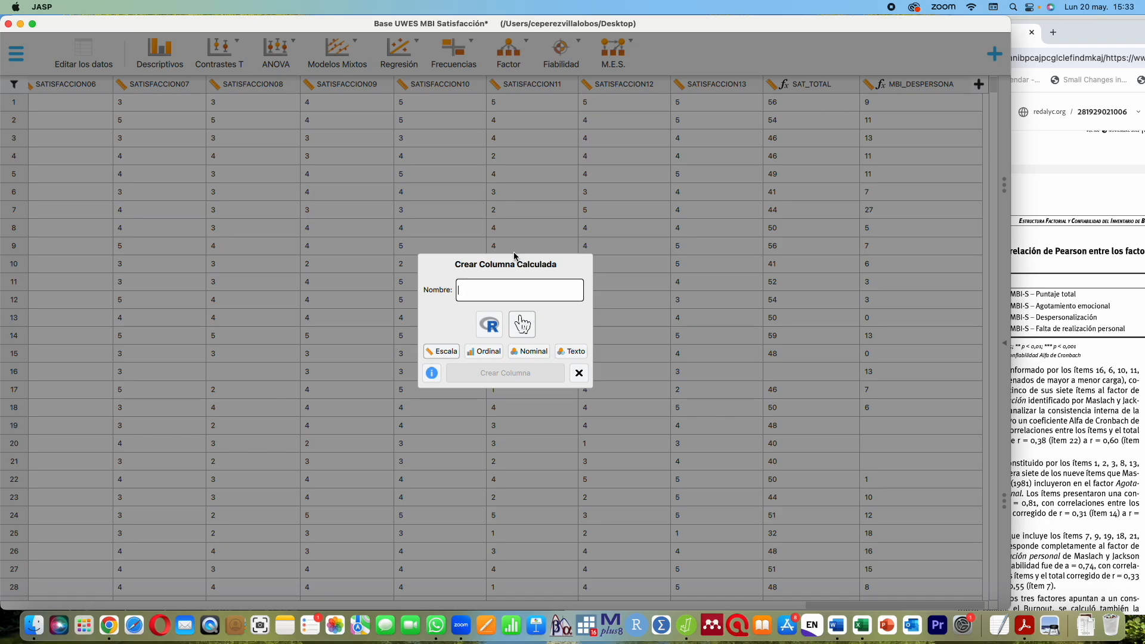
pyautogui.click(863, 84)
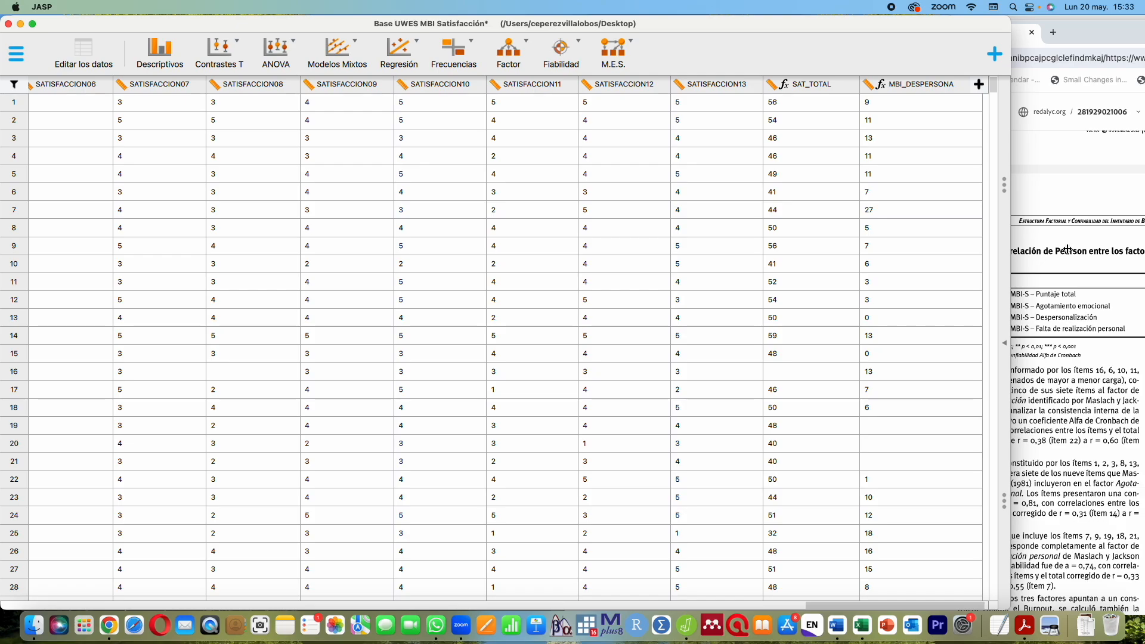
pyautogui.click(1097, 483)
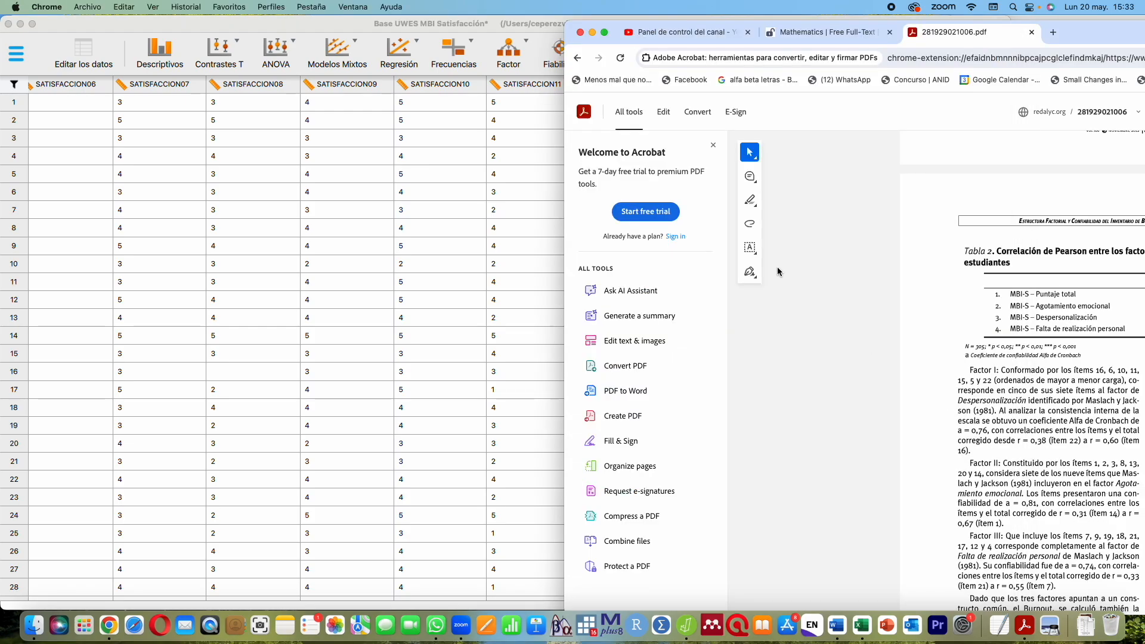
pyautogui.click(525, 22)
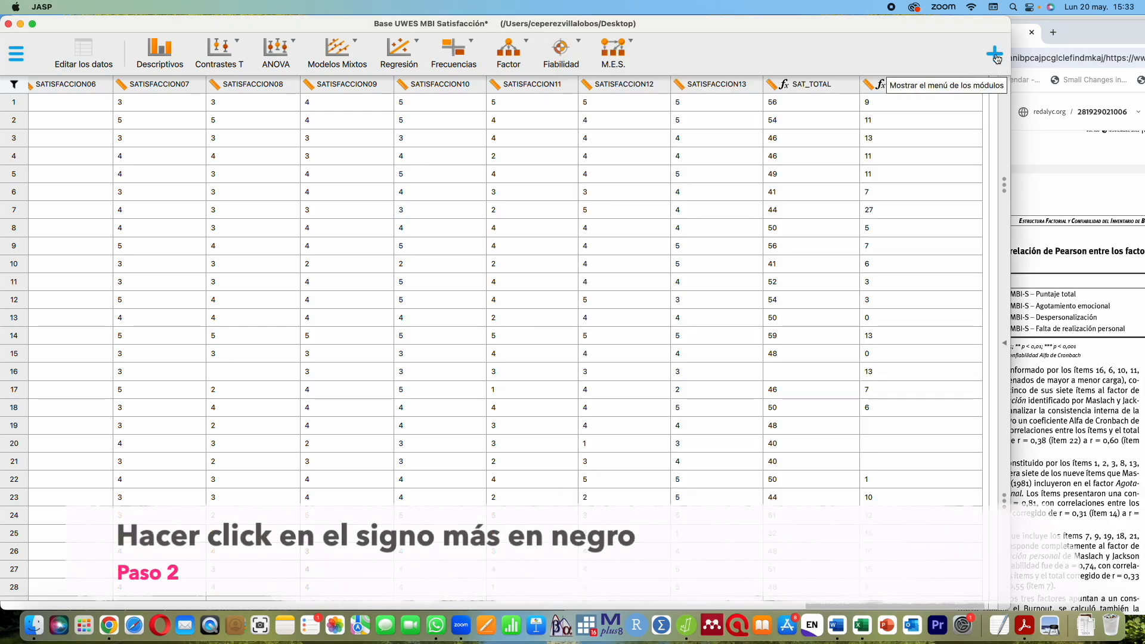
# Create a drag-and-drop calculated scale column named MBI_AGOTA and open its formula definition
pyautogui.click(978, 85)
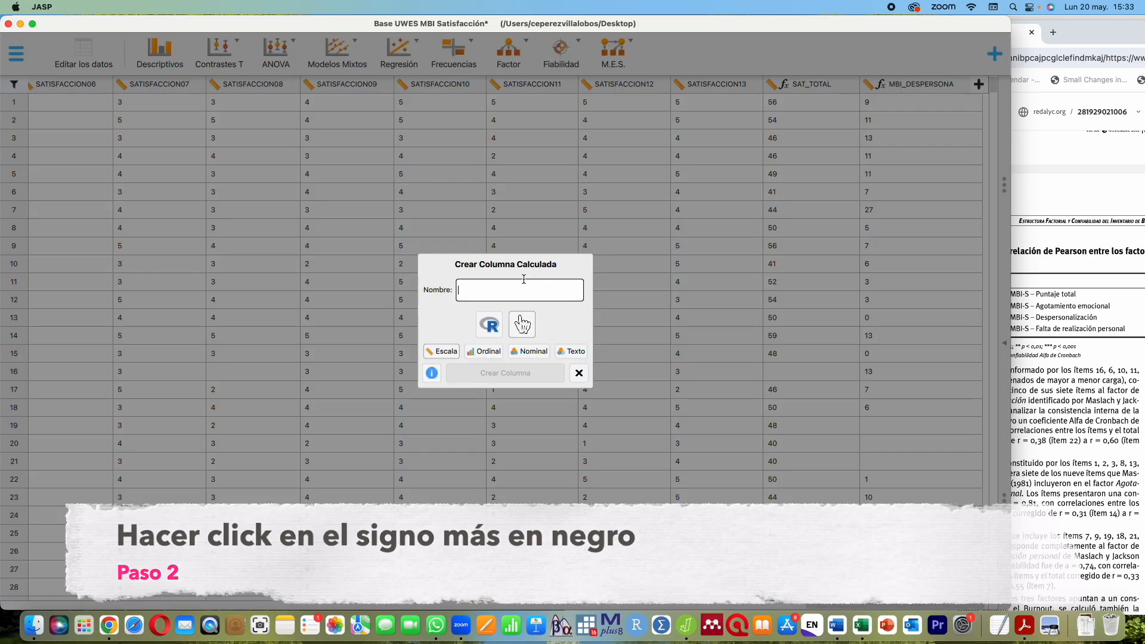
pyautogui.write('MBI_AGOTA')
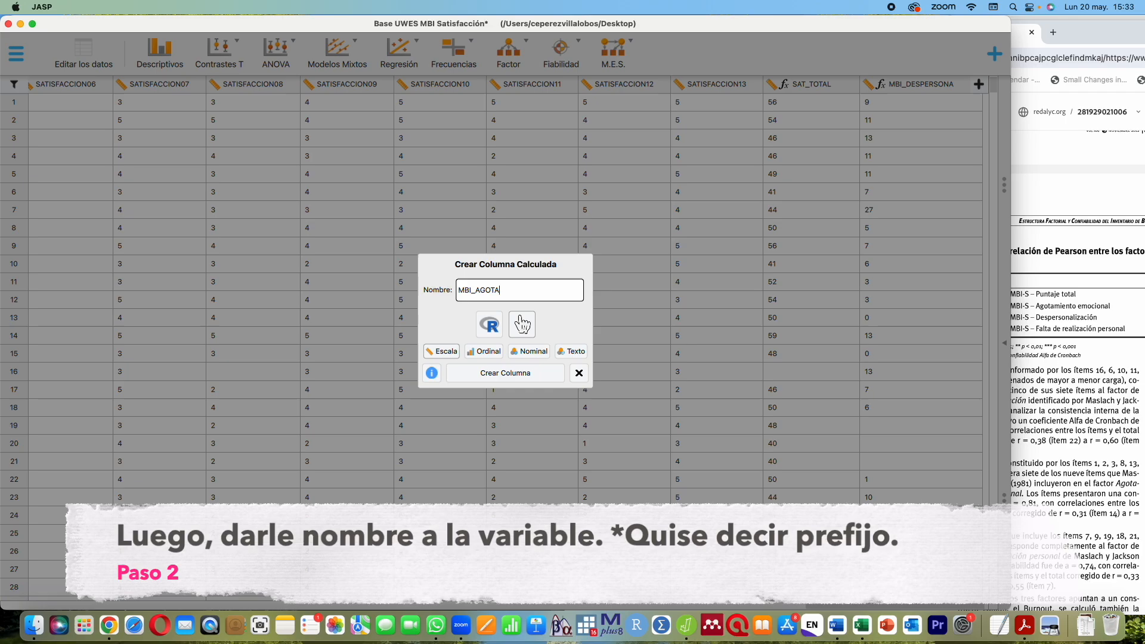
pyautogui.click(512, 373)
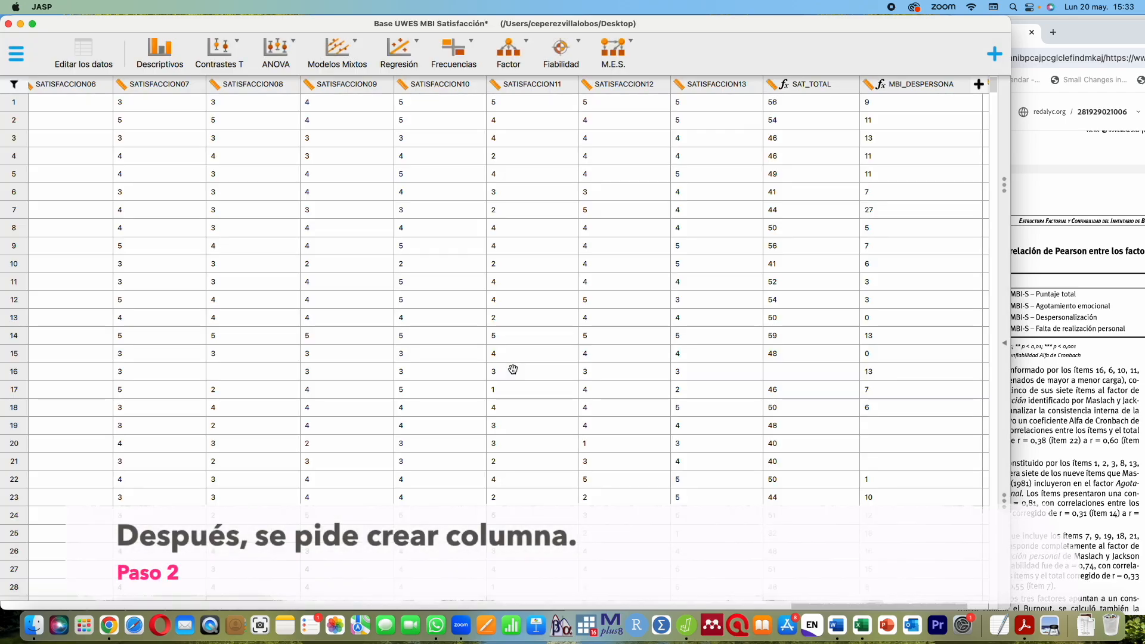
pyautogui.moveTo(862, 607); pyautogui.dragTo(881, 608)
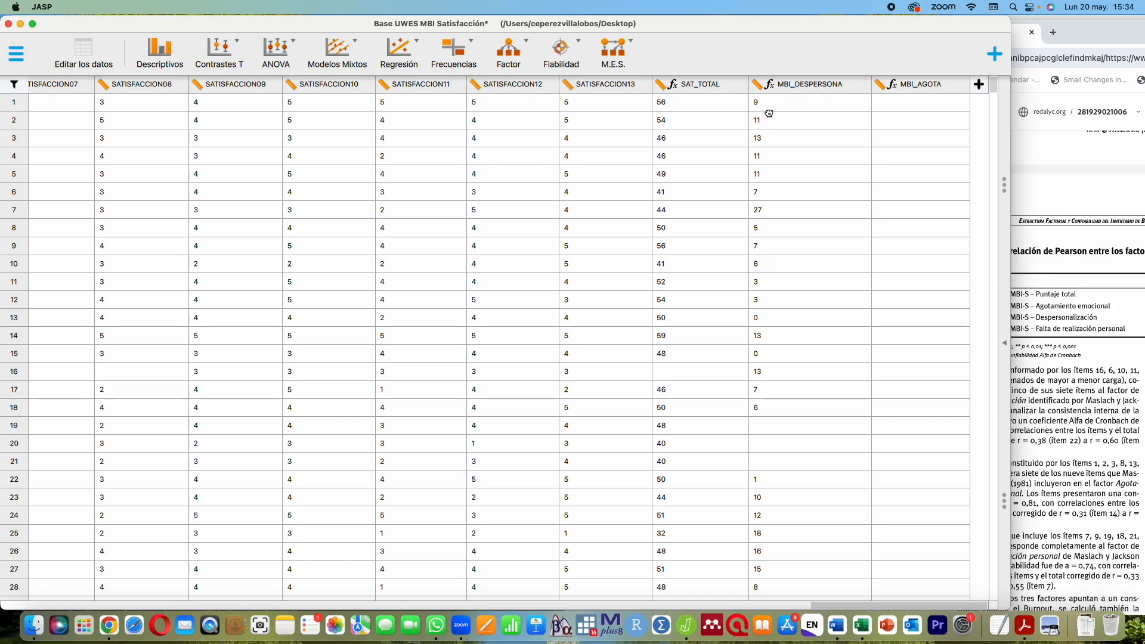
pyautogui.click(932, 84)
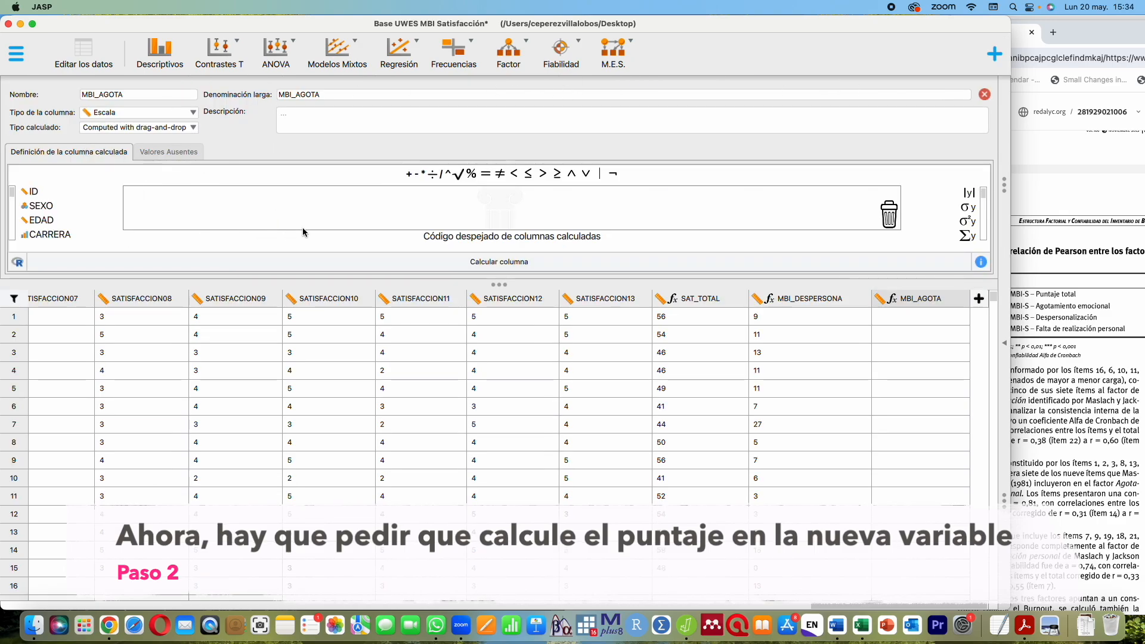
# Start the MBI_AGOTA formula as the sum of MBI01, MBI02 and MBI03
pyautogui.scroll(-5, 50, 198)
pyautogui.scroll(-10, 49, 198)
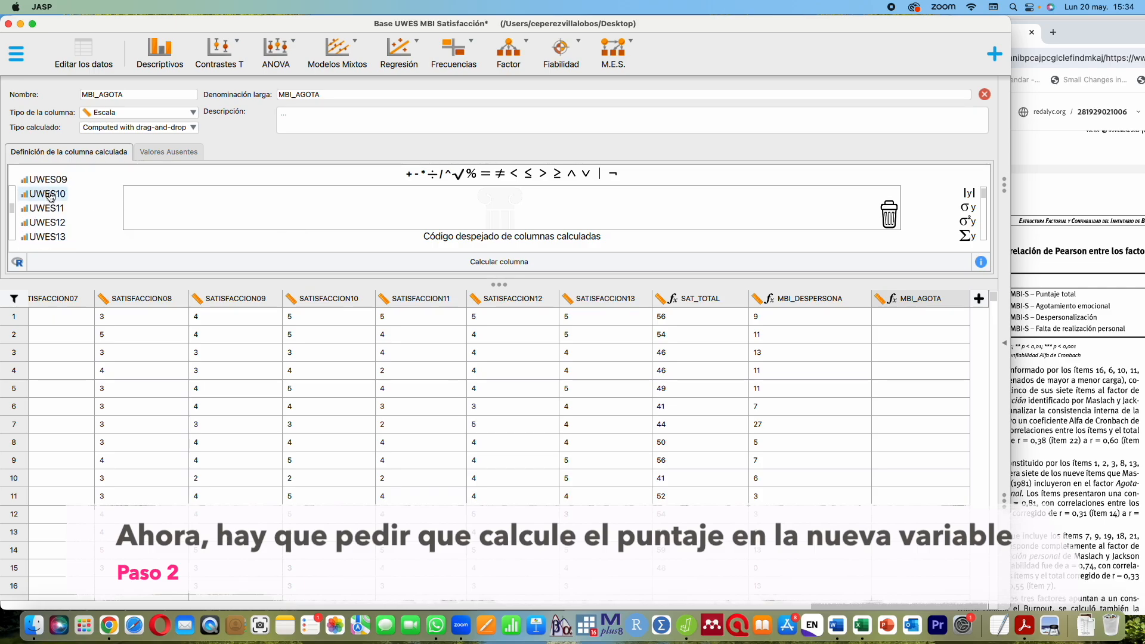
pyautogui.doubleClick(39, 192)
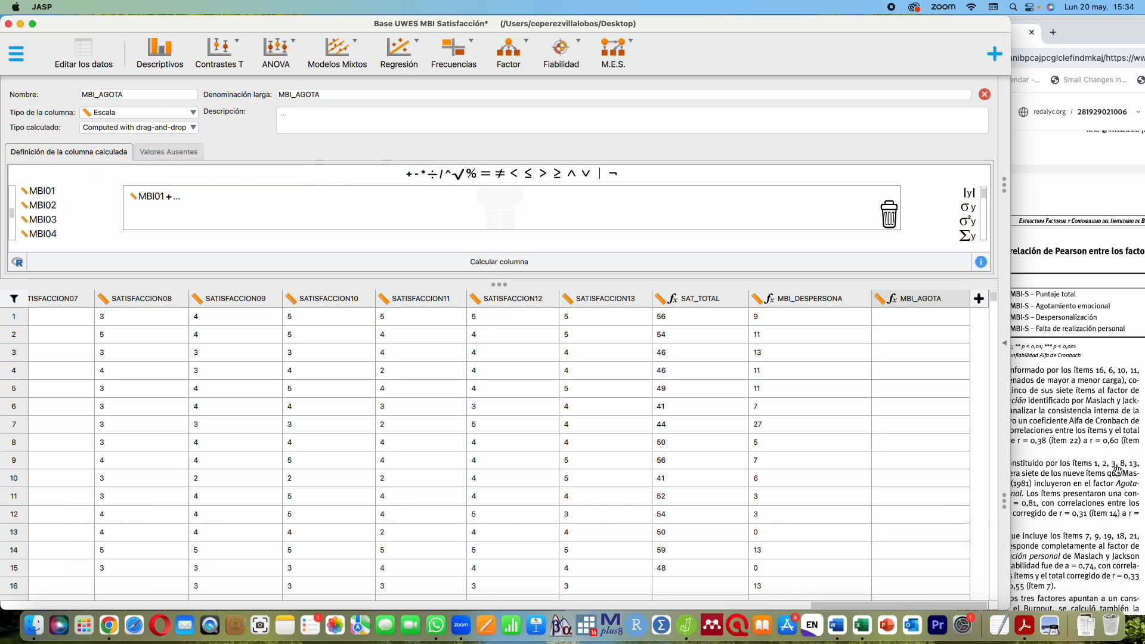
pyautogui.doubleClick(39, 205)
pyautogui.doubleClick(47, 221)
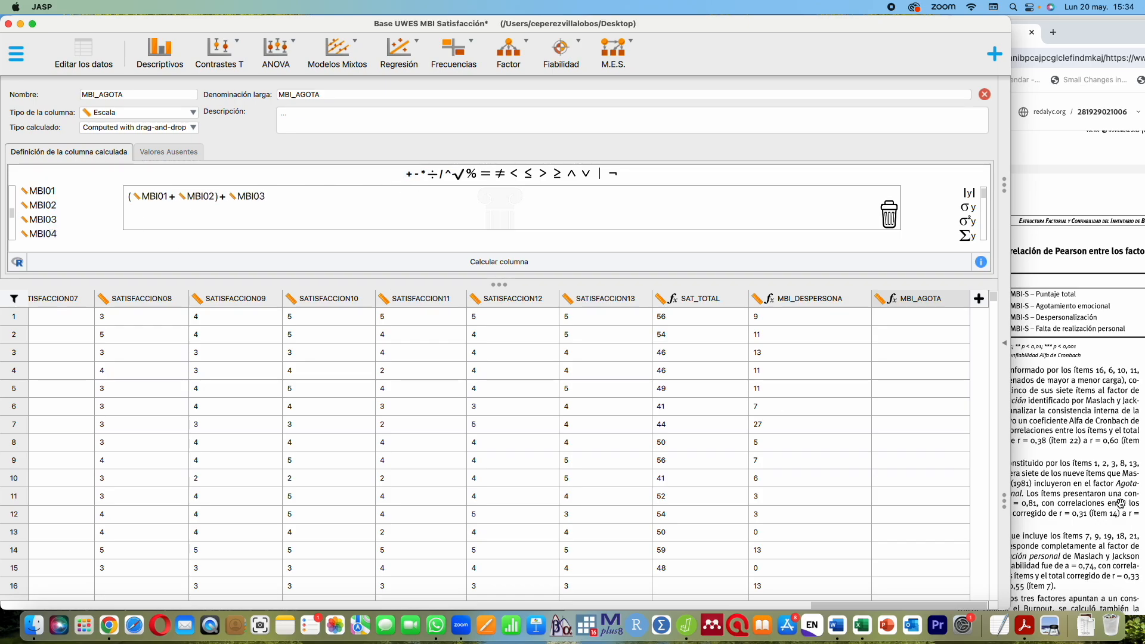
# Extend the MBI_AGOTA sum with items MBI08 and MBI13, checking the Factor II item list in the article PDF
pyautogui.click(410, 174)
pyautogui.scroll(-3, 42, 220)
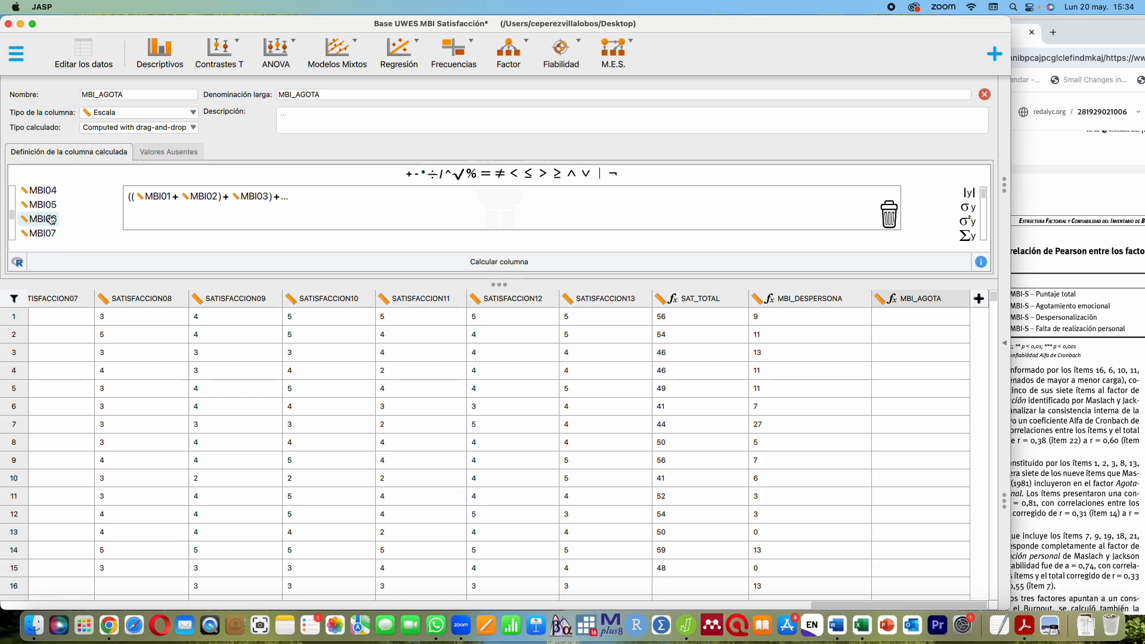
pyautogui.scroll(-3, 49, 234)
pyautogui.doubleClick(48, 207)
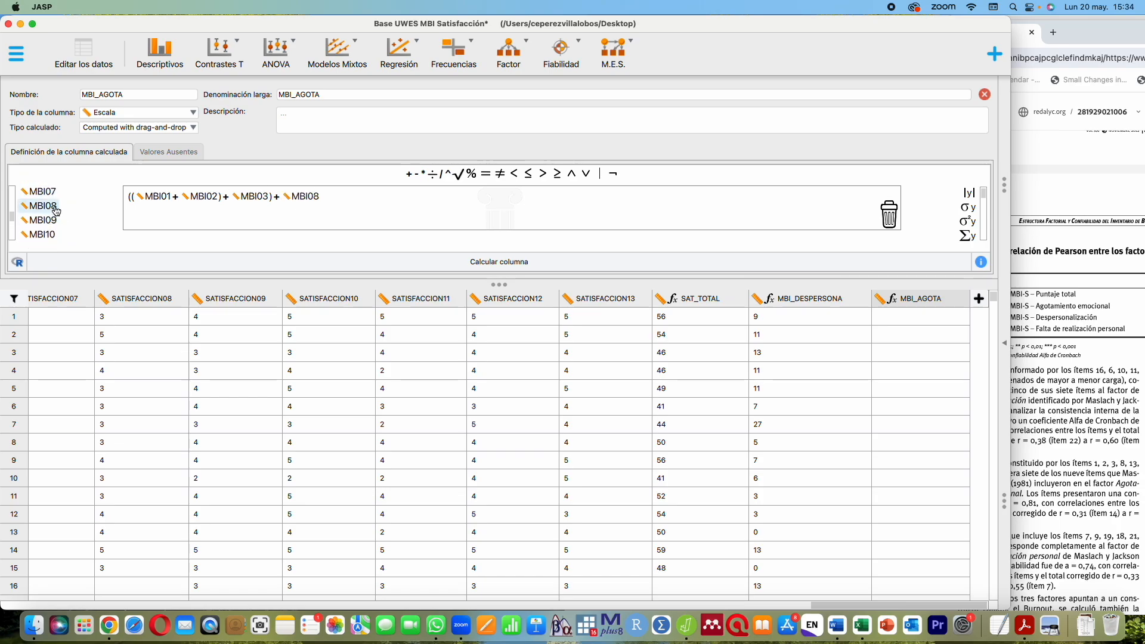
pyautogui.click(410, 174)
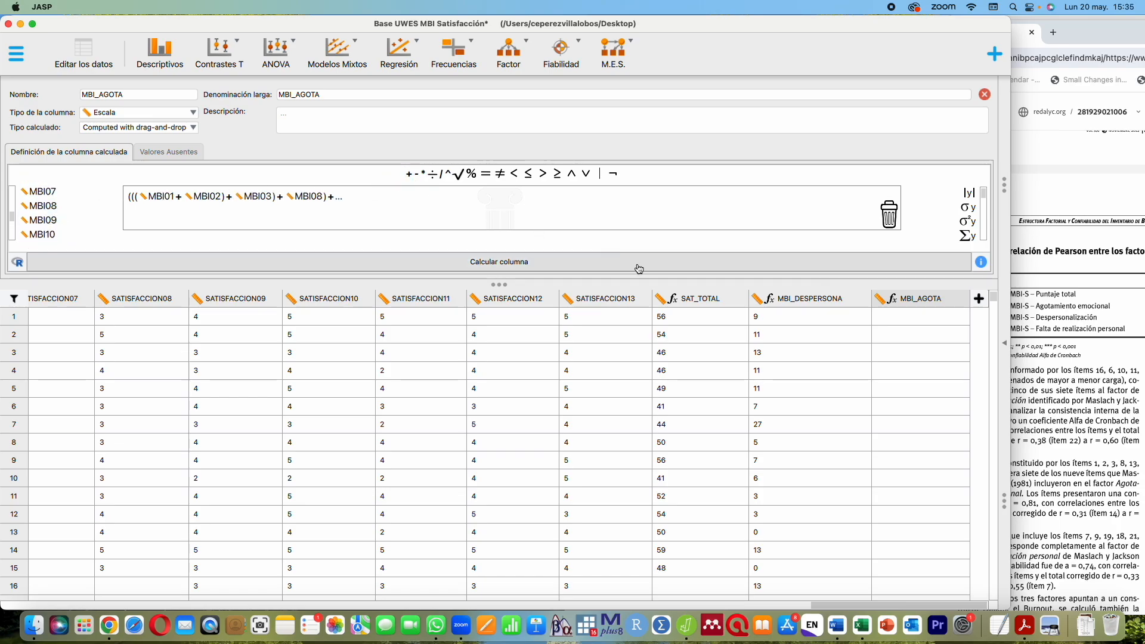
pyautogui.scroll(-3, 1120, 442)
pyautogui.click(1119, 441)
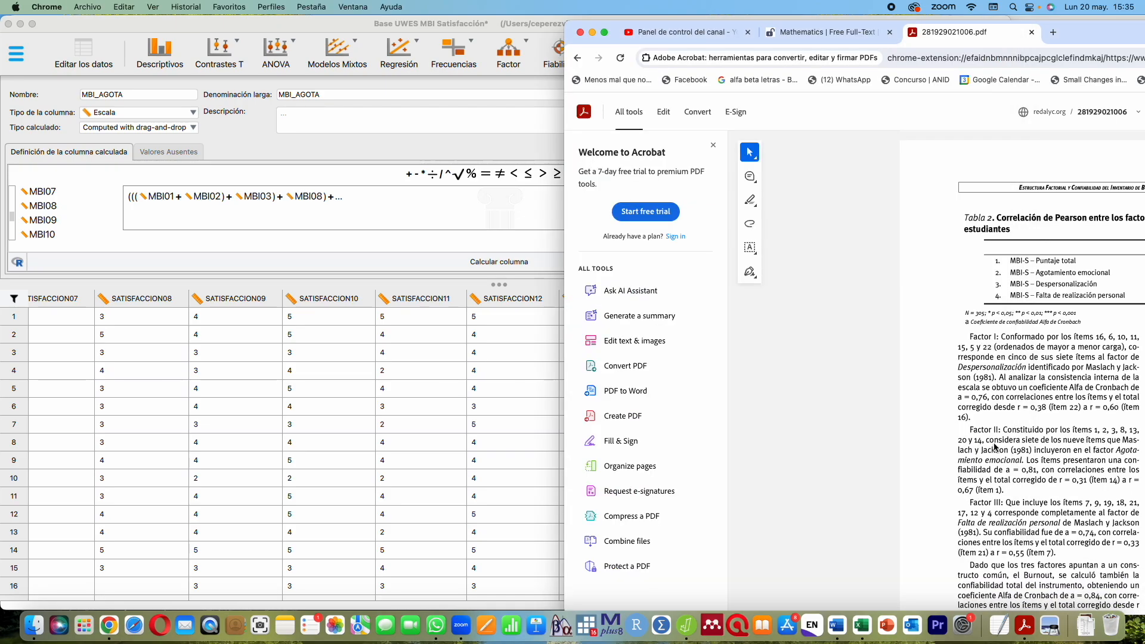
pyautogui.click(58, 219)
pyautogui.scroll(-3, 46, 227)
pyautogui.scroll(-2, 45, 236)
pyautogui.doubleClick(43, 233)
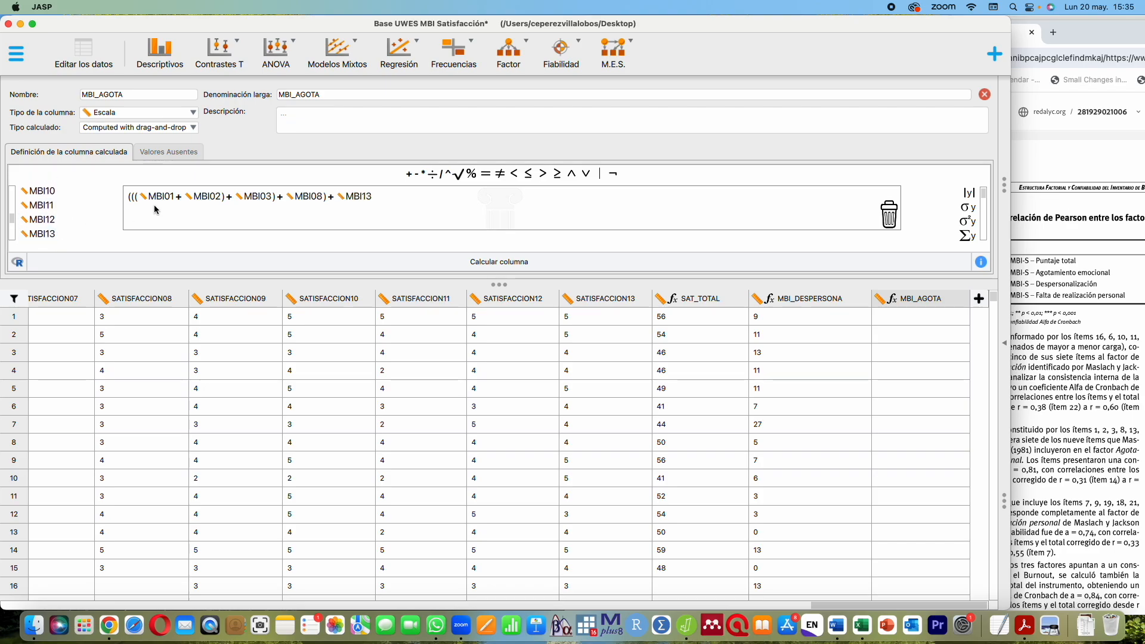
# Add MBI14 and MBI20 to the MBI_AGOTA sum and calculate the column
pyautogui.click(409, 174)
pyautogui.scroll(-2, 66, 216)
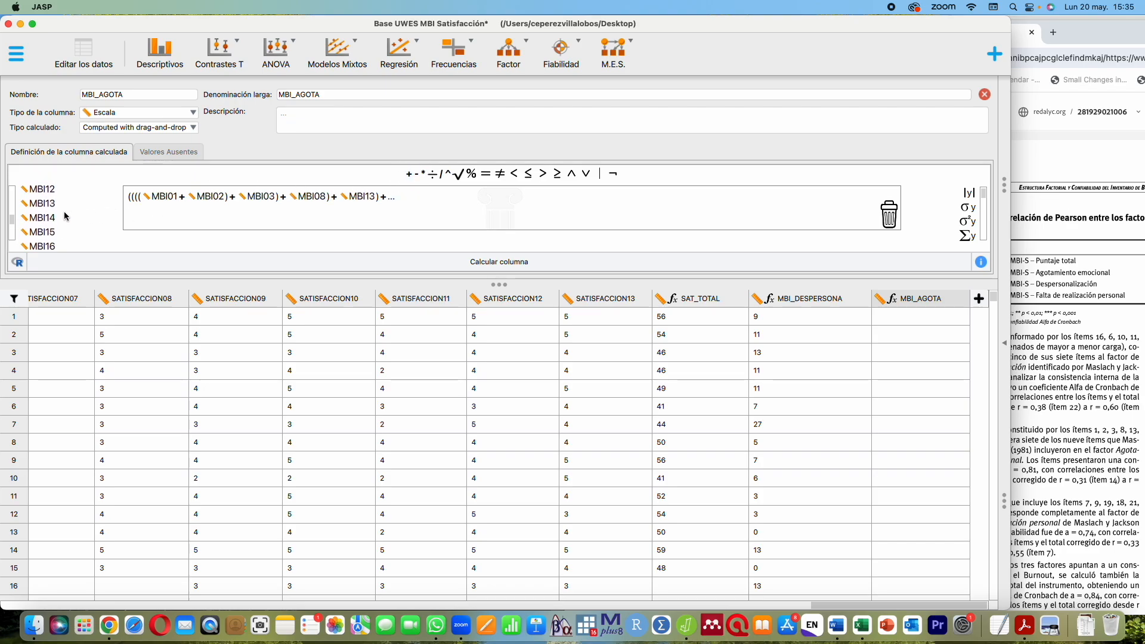
pyautogui.doubleClick(43, 223)
pyautogui.click(409, 174)
pyautogui.scroll(-2, 52, 216)
pyautogui.scroll(-2, 53, 216)
pyautogui.doubleClick(42, 233)
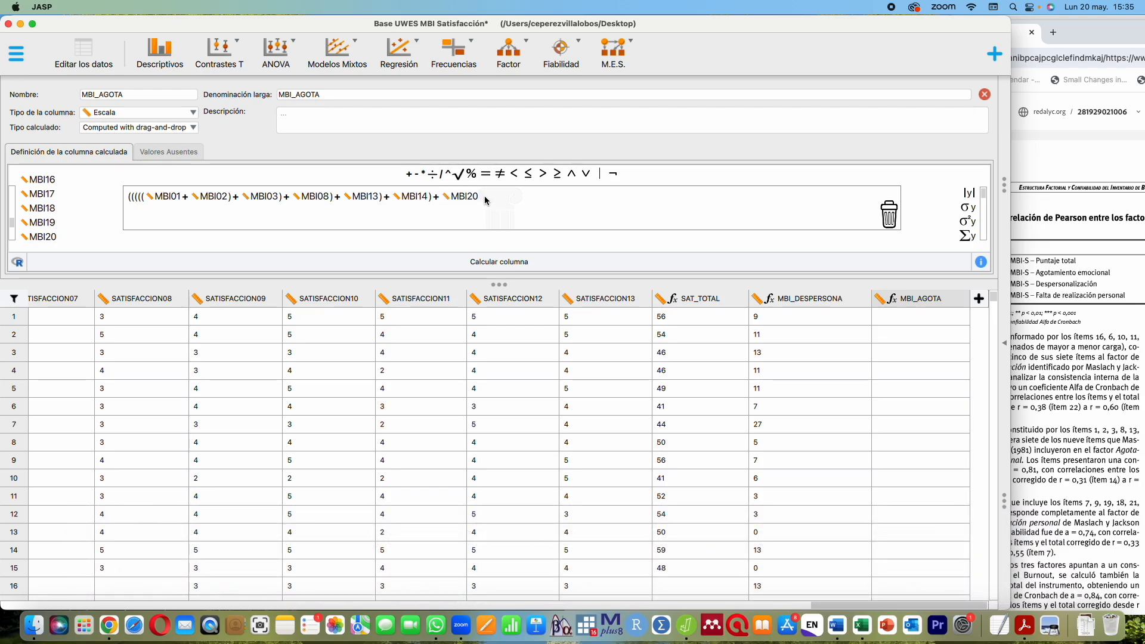
pyautogui.click(491, 263)
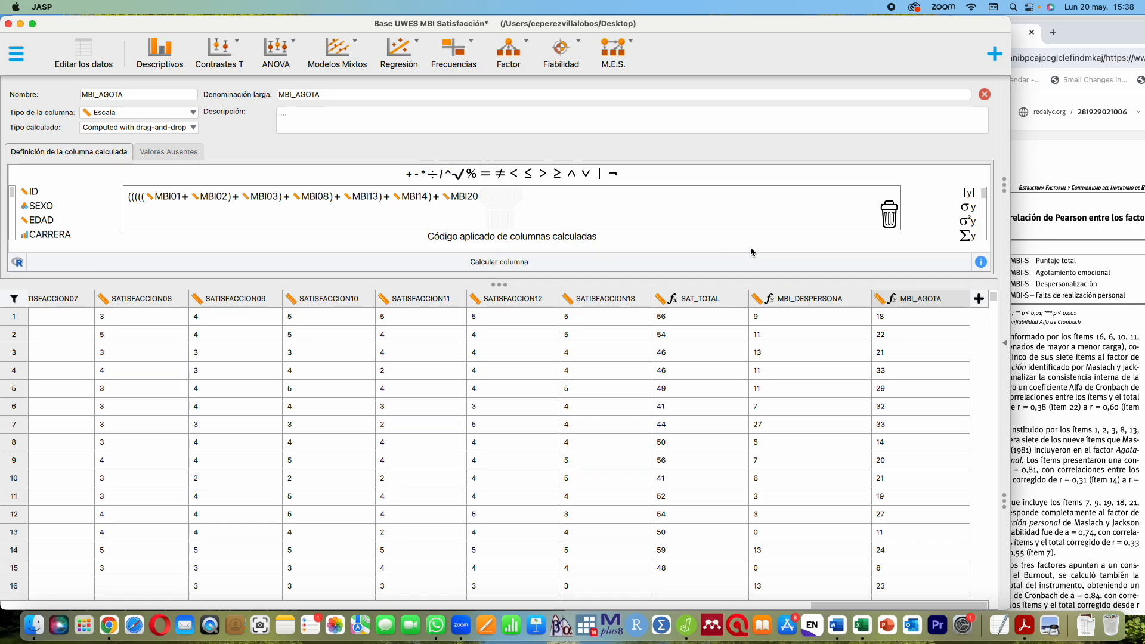
# Disable the Fiabilidad module in the list of additional modules and enable it again
pyautogui.click(581, 43)
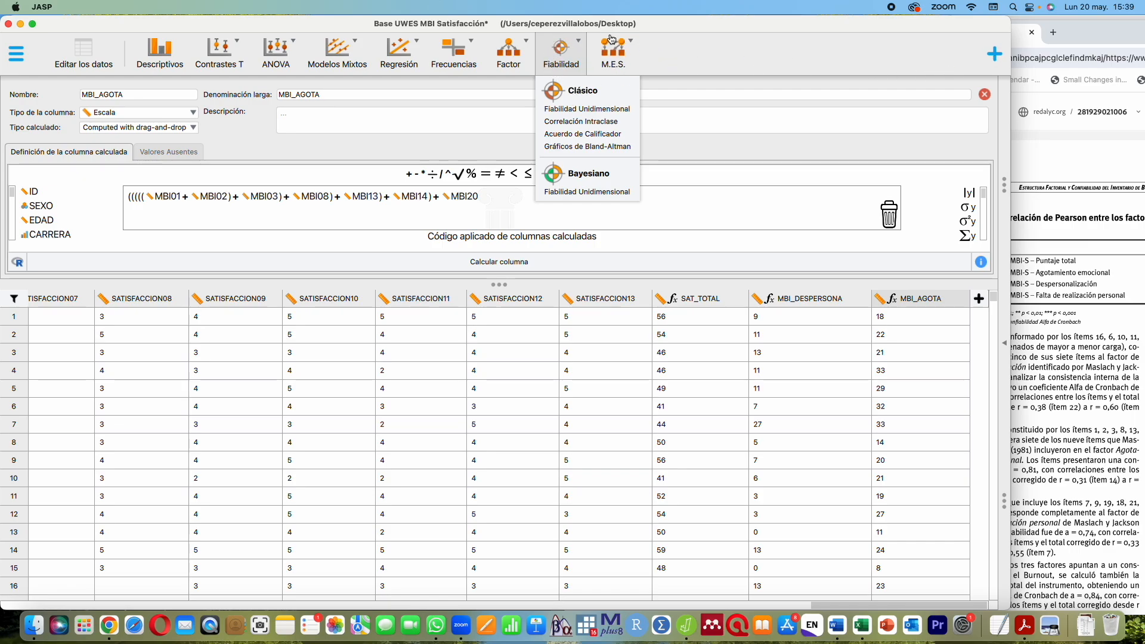
pyautogui.click(994, 53)
pyautogui.scroll(-5, 921, 152)
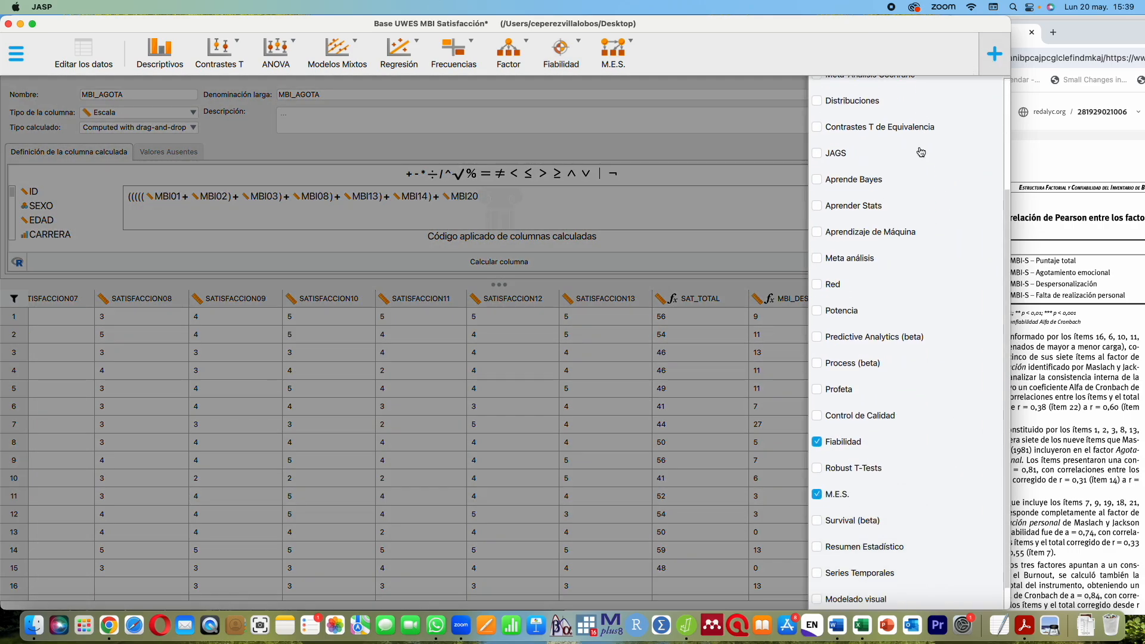
pyautogui.click(817, 413)
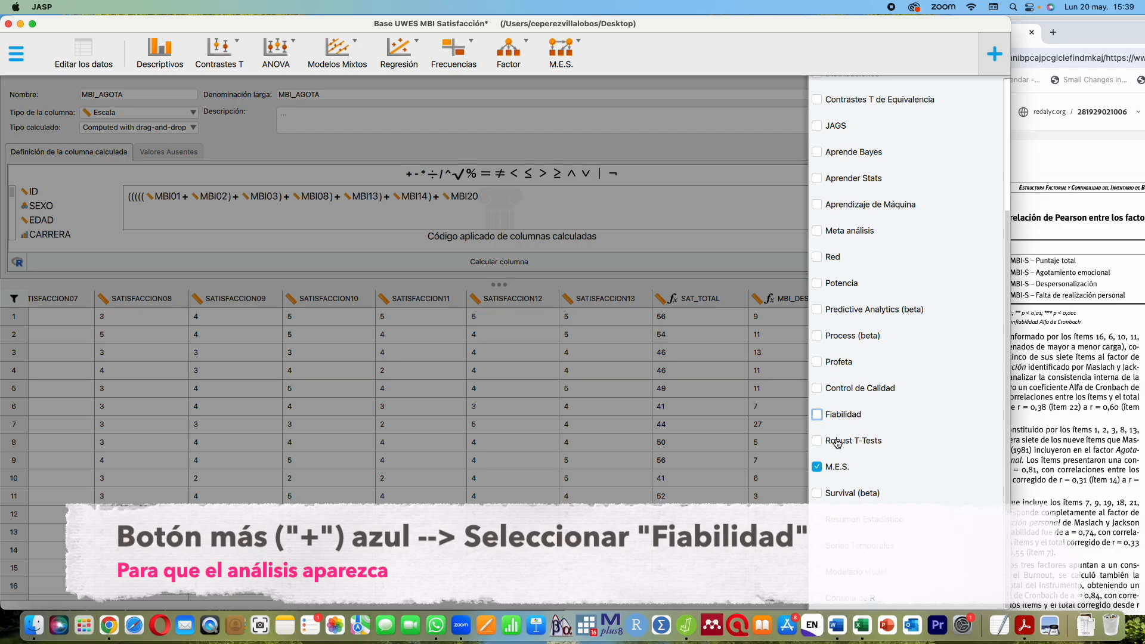
pyautogui.click(993, 64)
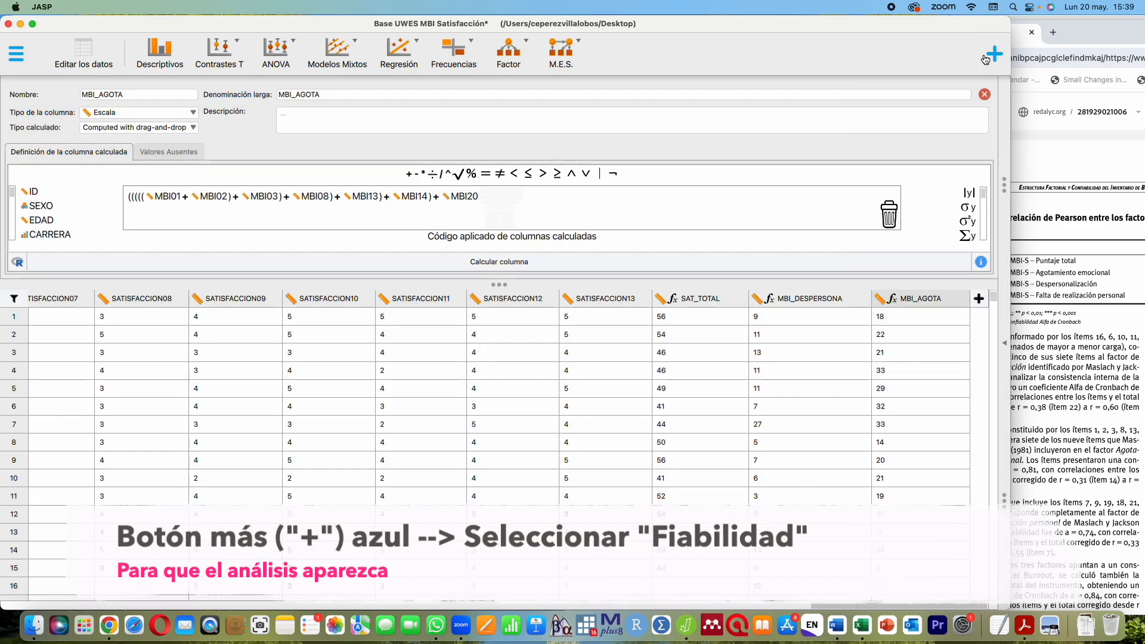
pyautogui.click(993, 57)
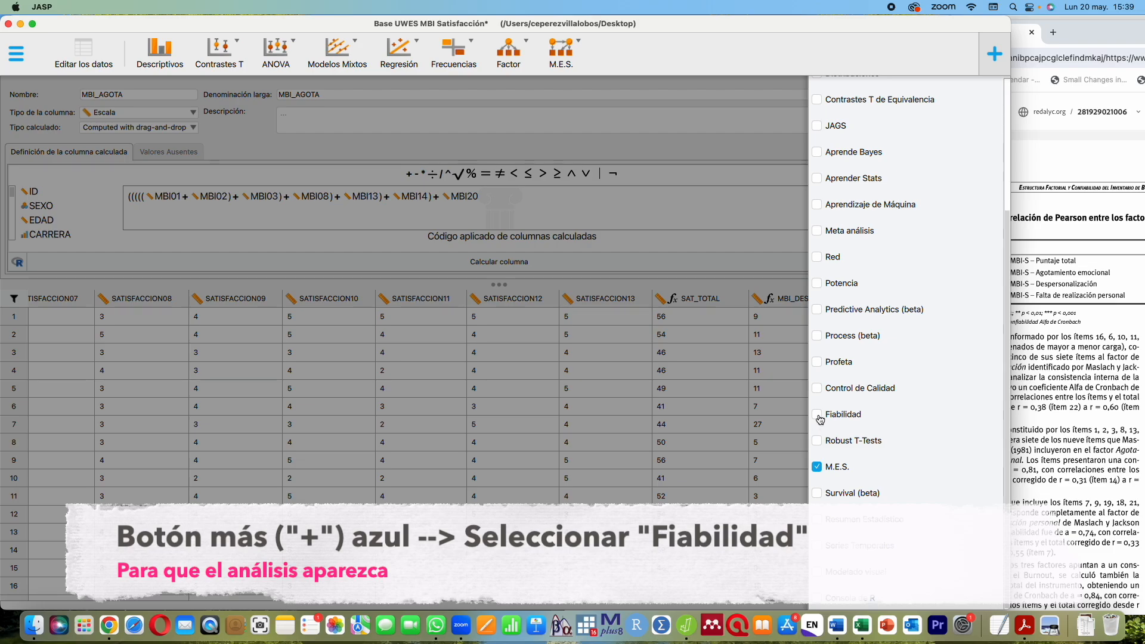
pyautogui.click(816, 414)
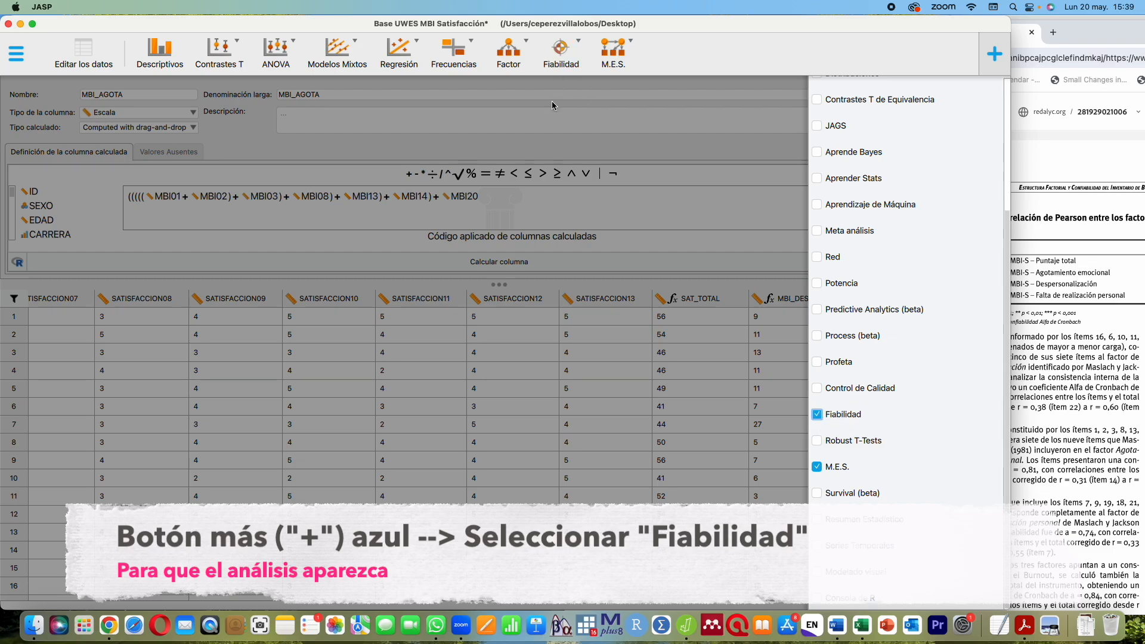
pyautogui.click(993, 57)
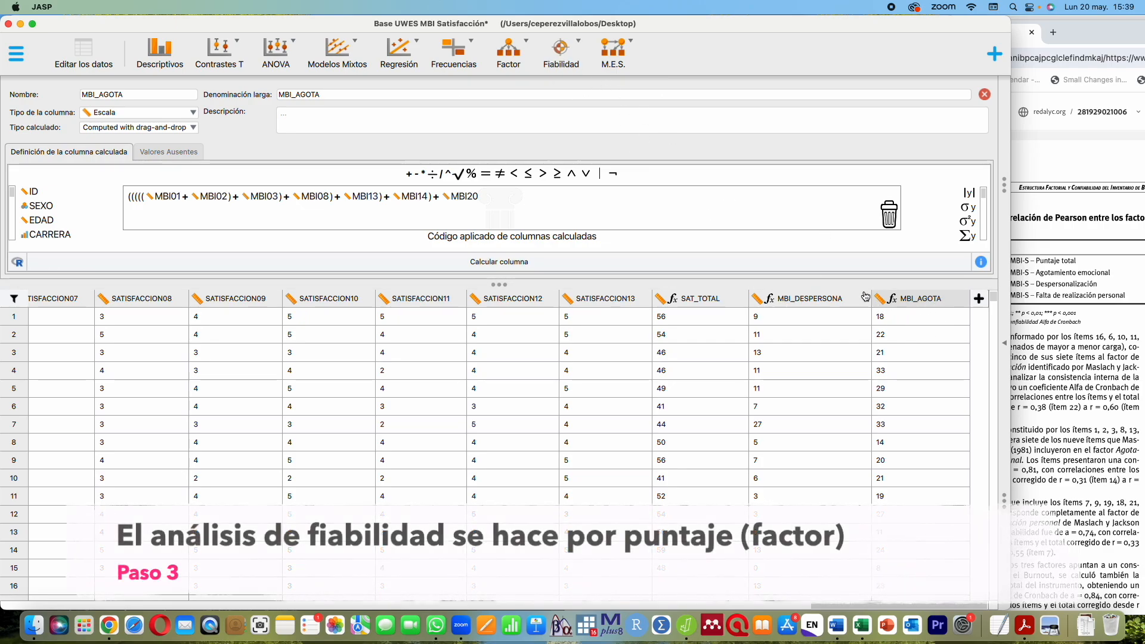
# Create a classical Fiabilidad Unidimensional analysis and assign MBI01, MBI02 and MBI03 as its variables
pyautogui.click(555, 52)
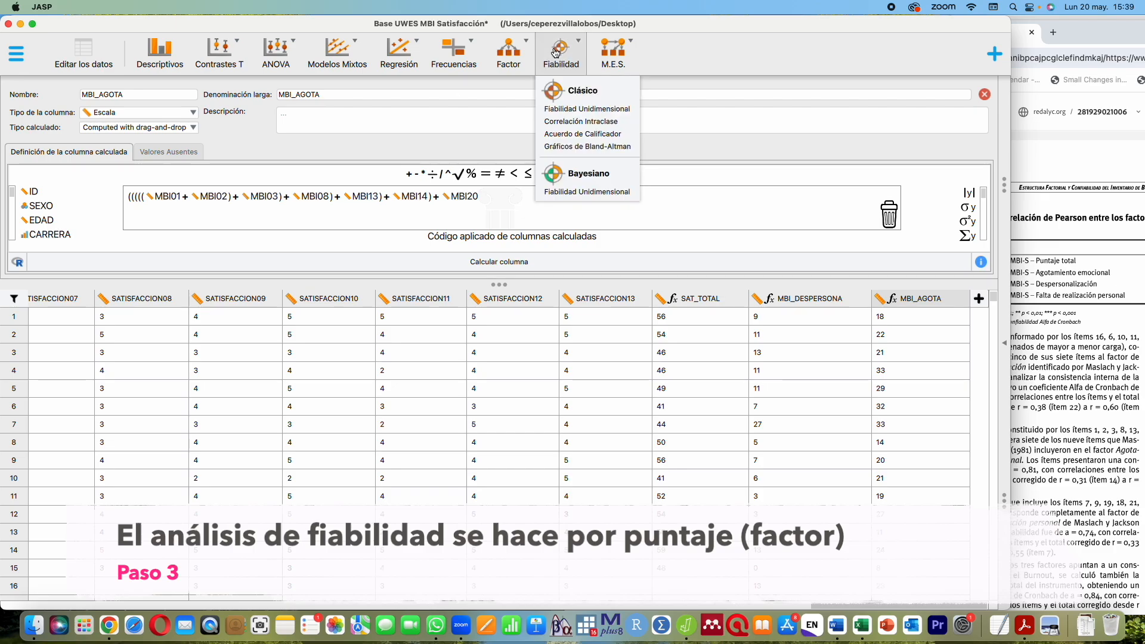
pyautogui.click(573, 110)
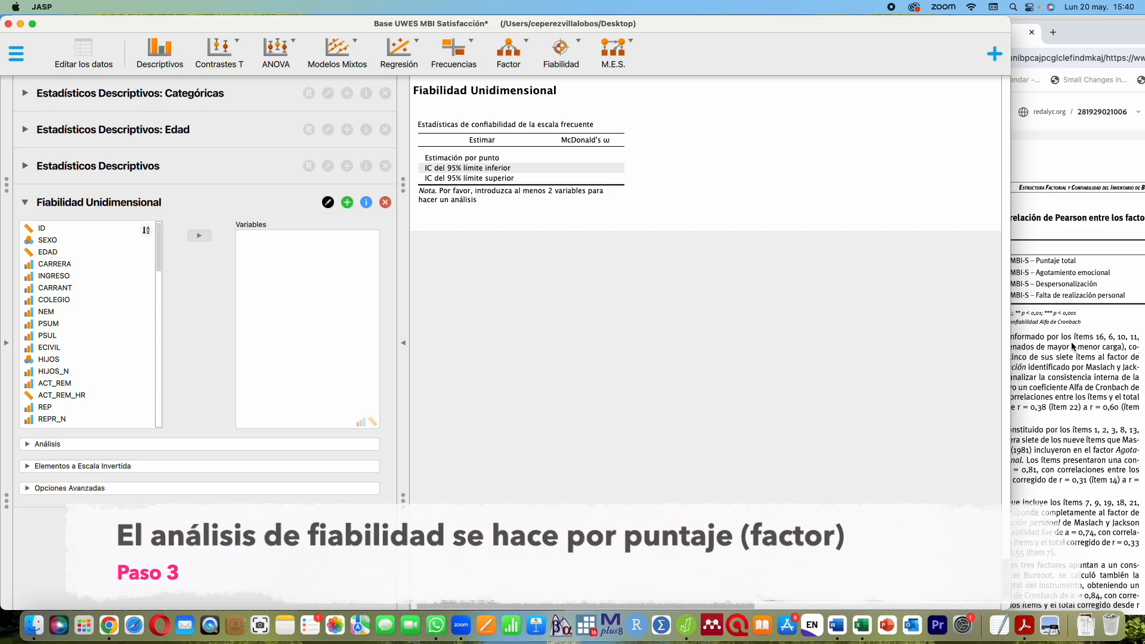
pyautogui.moveTo(154, 270); pyautogui.dragTo(153, 353)
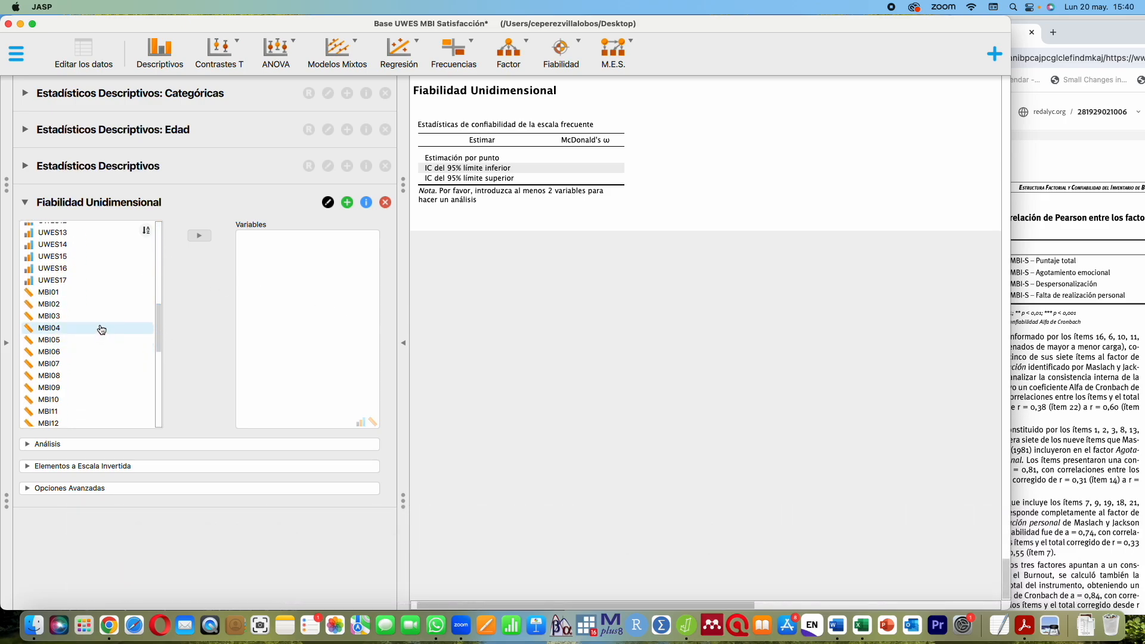
pyautogui.click(55, 294)
pyautogui.hotkey('shift', 'Down')
pyautogui.hotkey('shift', 'Down')
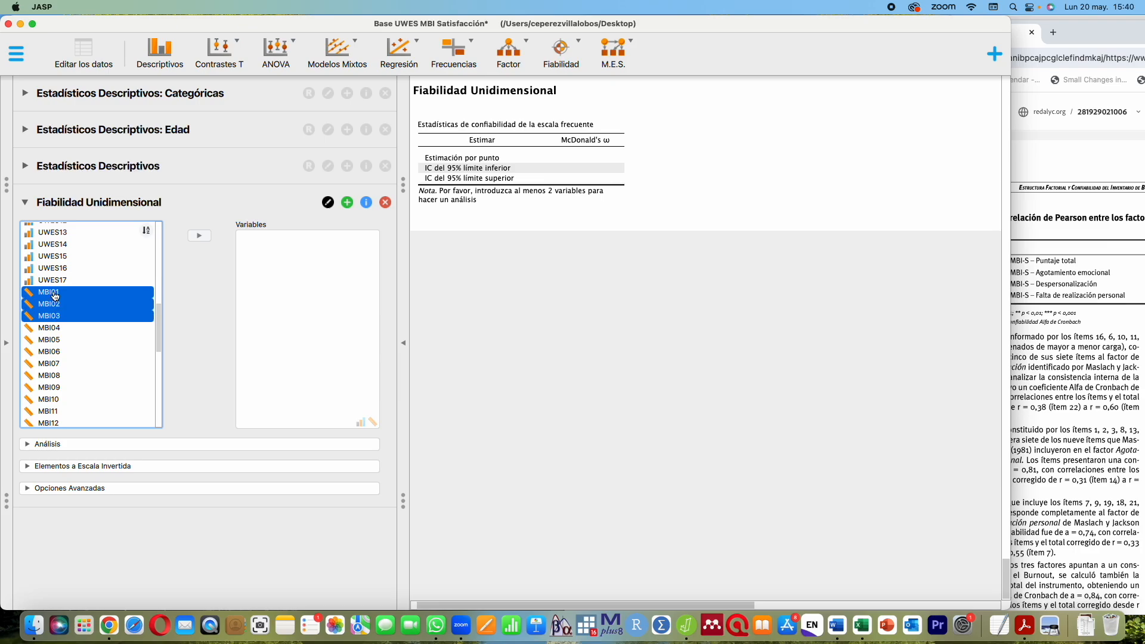
pyautogui.click(199, 236)
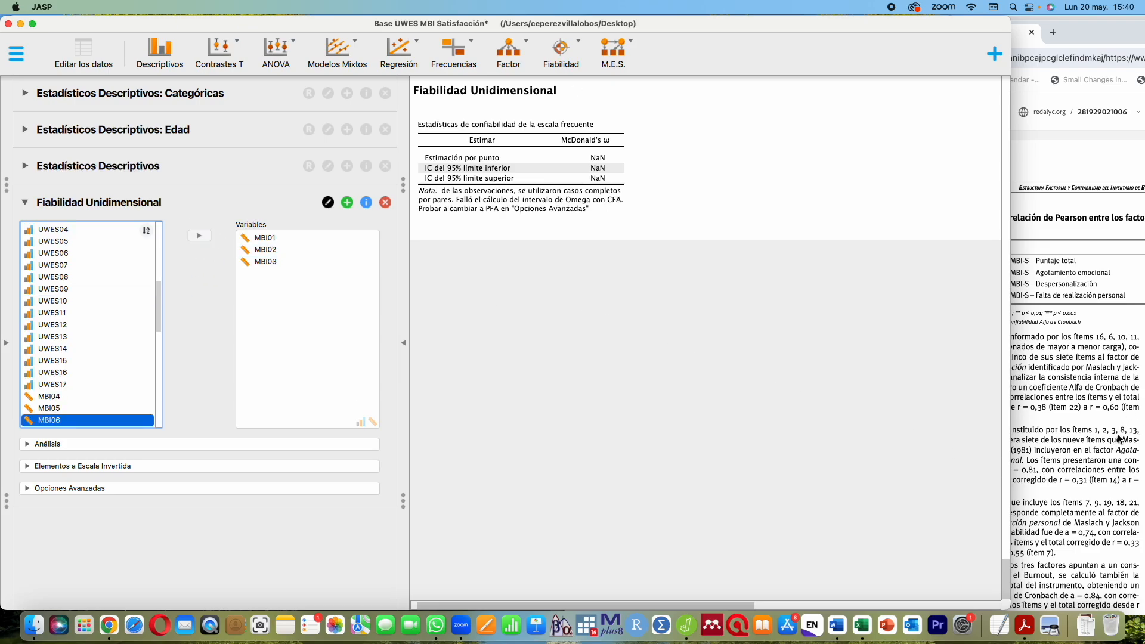
# Add items MBI08 and MBI13 to the variables of the unidimensional reliability analysis
pyautogui.moveTo(159, 310); pyautogui.dragTo(158, 335)
pyautogui.click(40, 343)
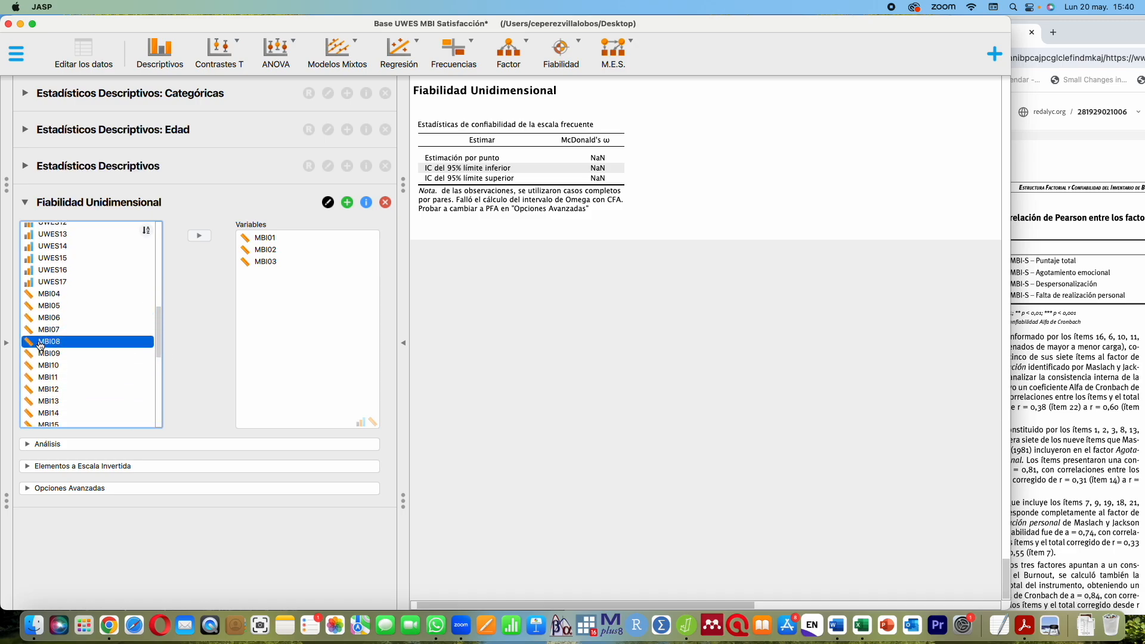
pyautogui.keyDown('shift'); pyautogui.click(57, 403); pyautogui.keyUp('shift')
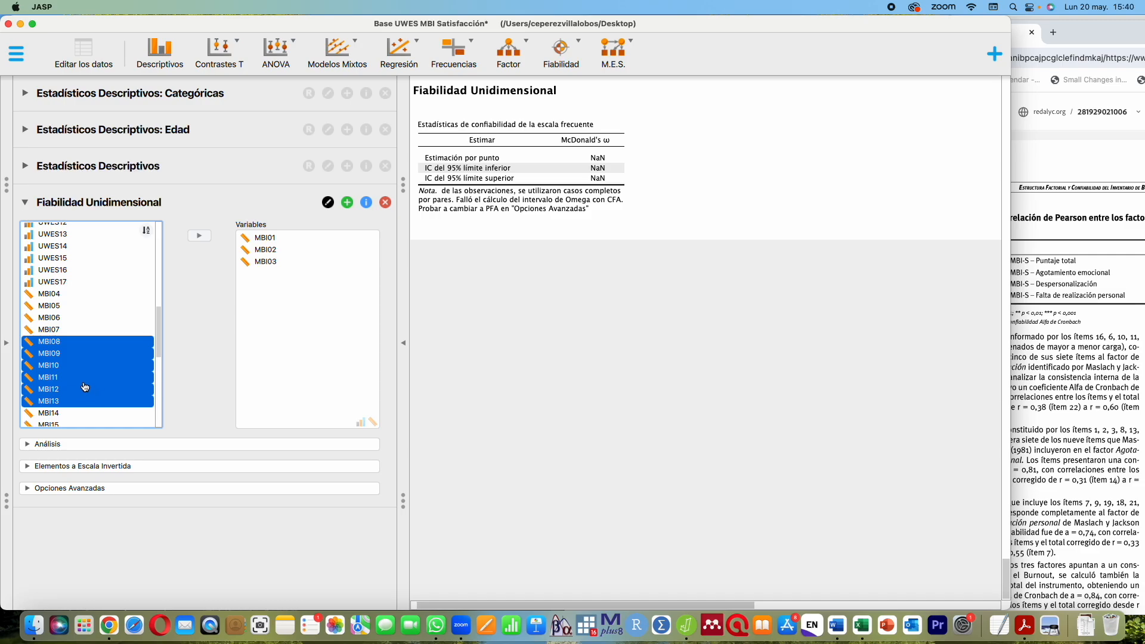
pyautogui.click(62, 346)
pyautogui.click(201, 236)
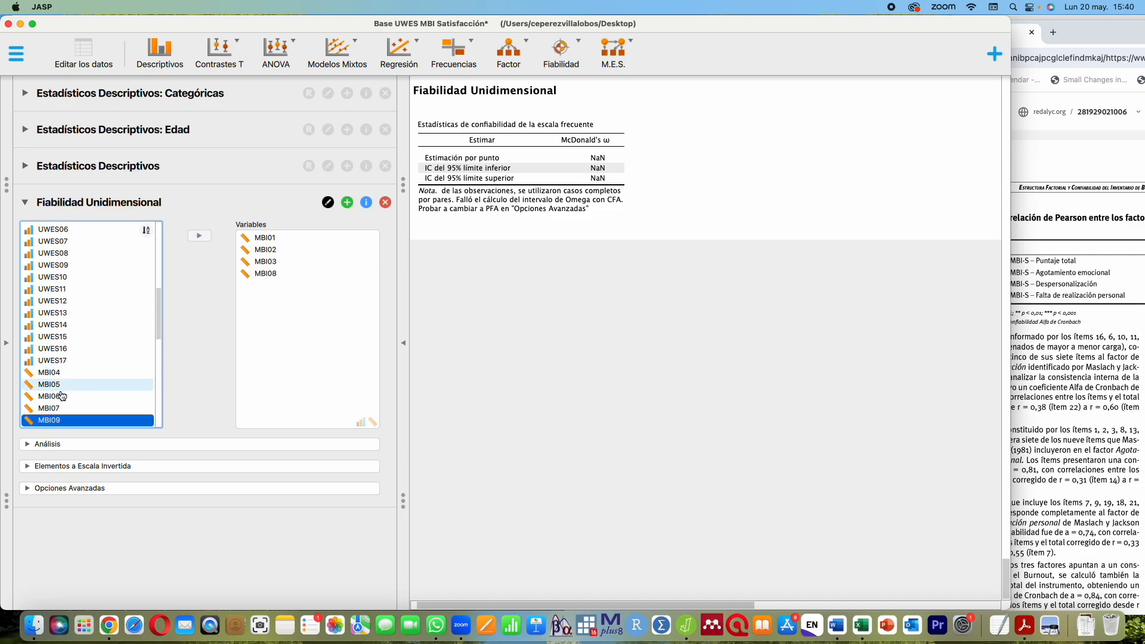
pyautogui.scroll(-5, 69, 373)
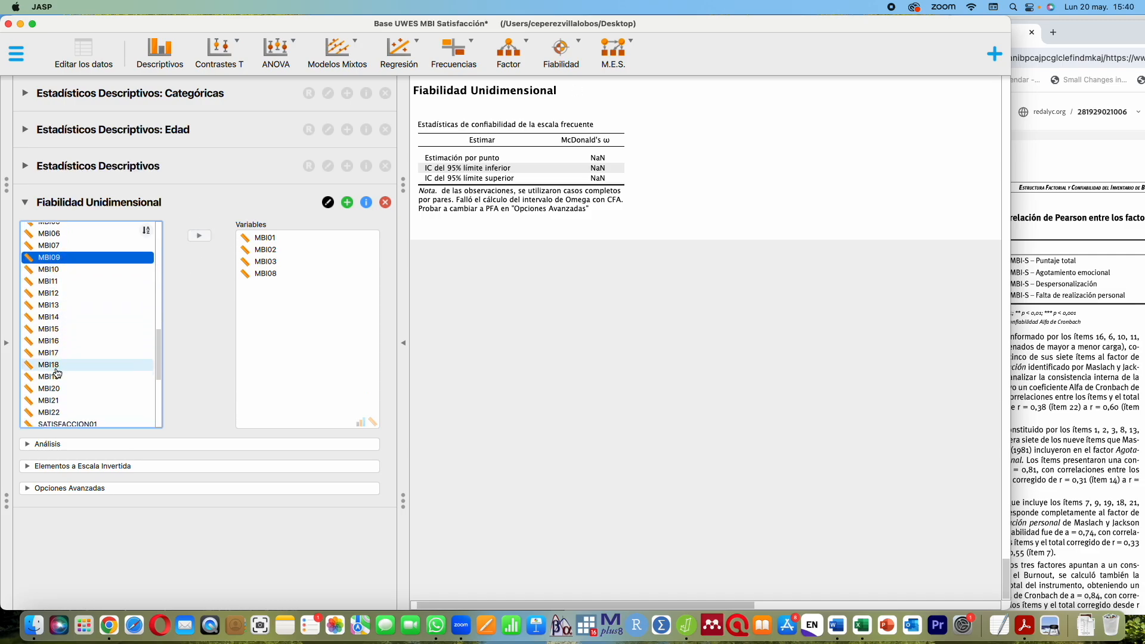
pyautogui.click(48, 298)
pyautogui.click(206, 237)
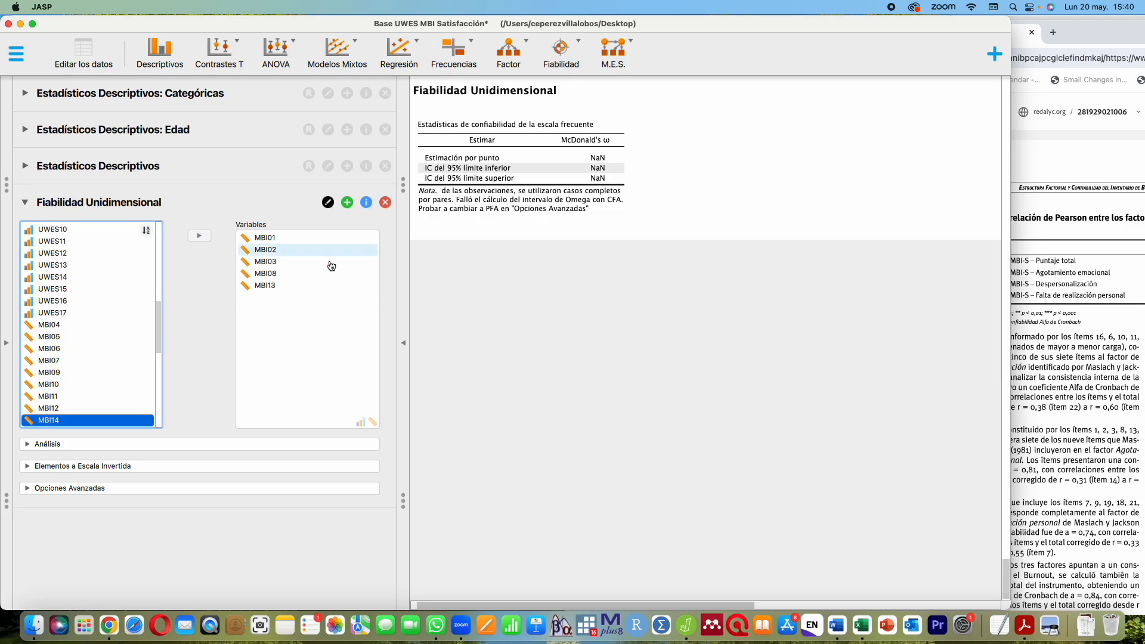
# Check the Factor II items in the article PDF and add MBI20 and MBI14 to the reliability variables
pyautogui.click(1090, 452)
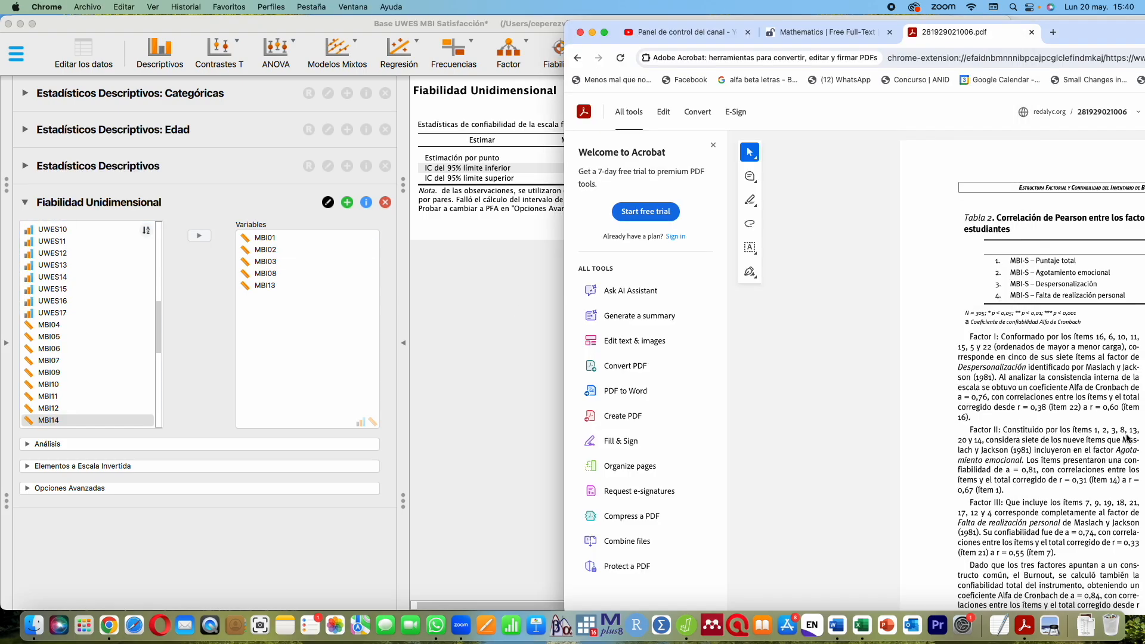
pyautogui.click(159, 324)
pyautogui.scroll(-3, 89, 334)
pyautogui.click(49, 391)
pyautogui.click(199, 237)
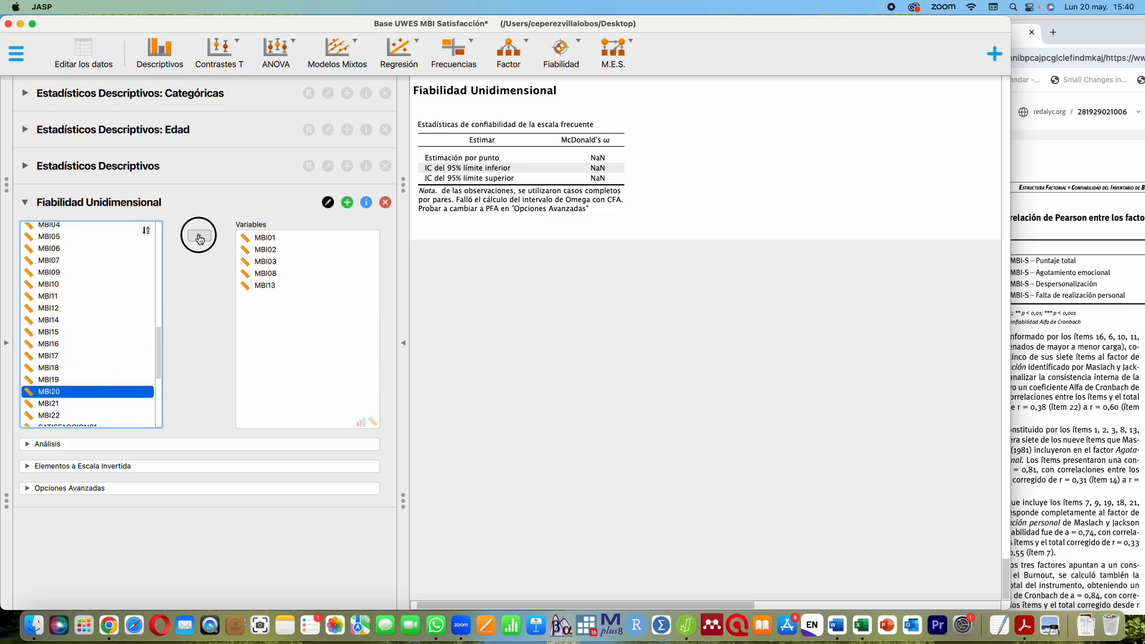
pyautogui.scroll(-3, 66, 334)
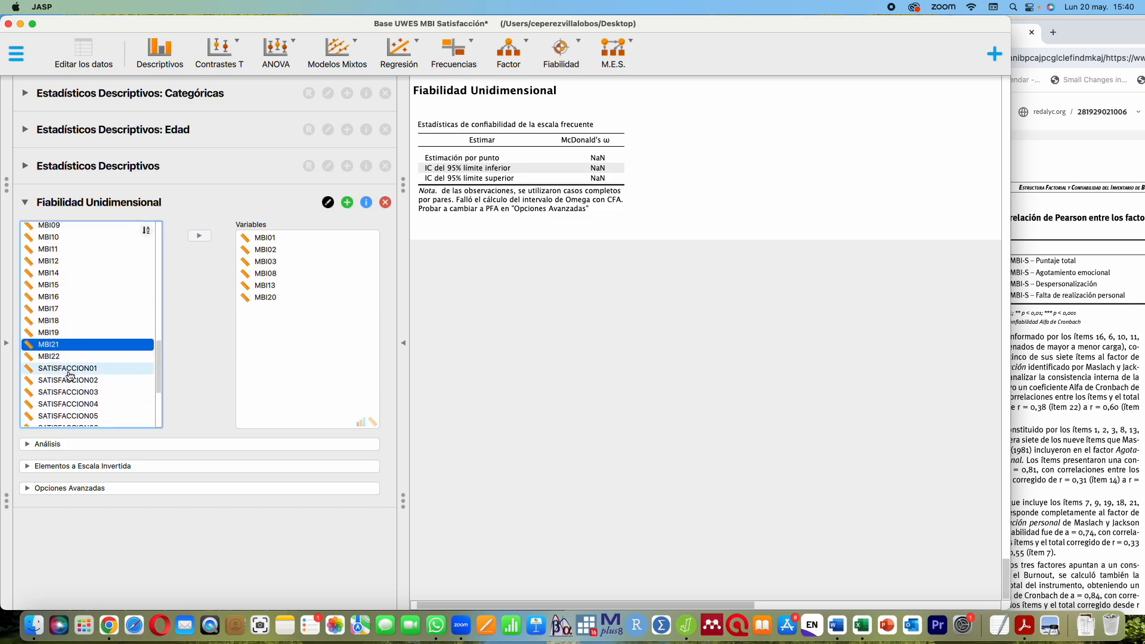
pyautogui.click(57, 272)
pyautogui.click(200, 236)
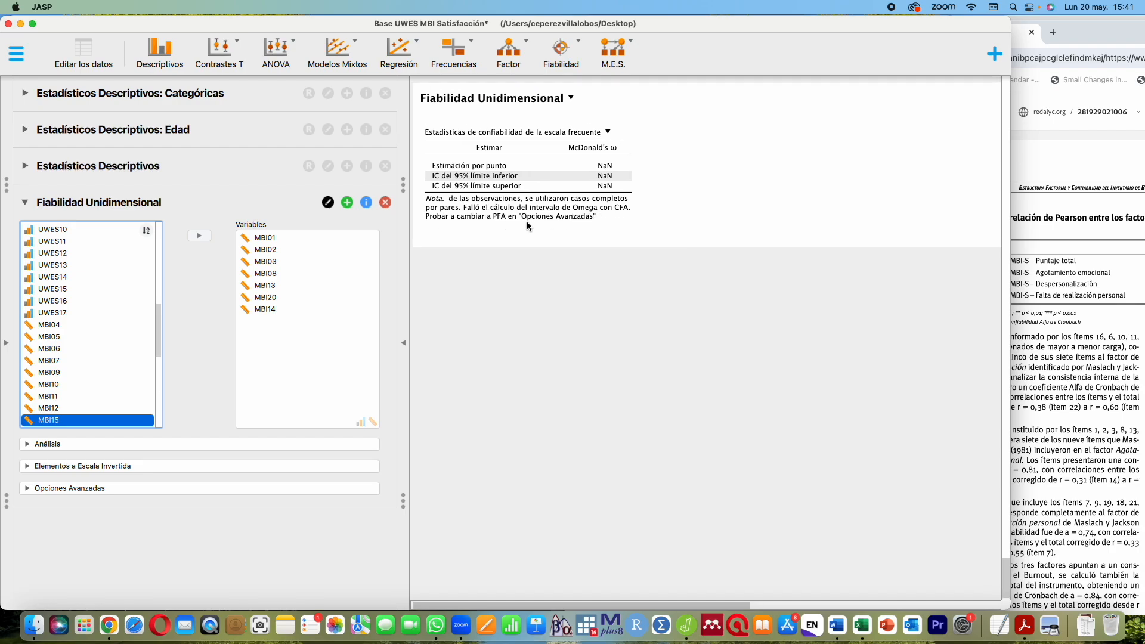
# Set the McDonald's ω estimation to PFA and include Cronbach's α in the scale statistics
pyautogui.click(30, 489)
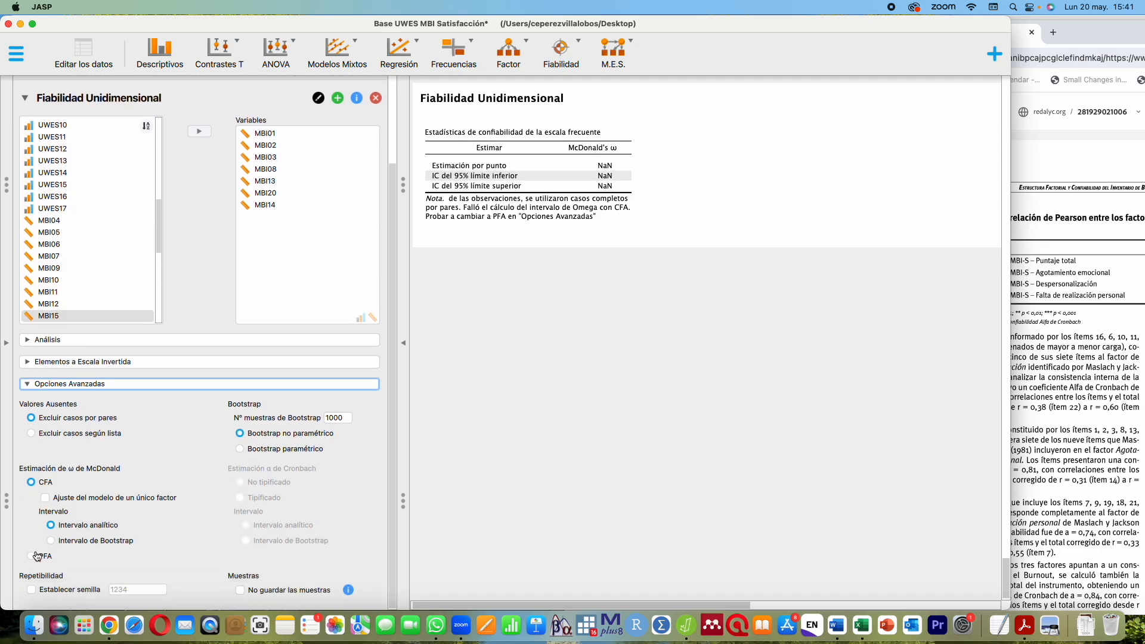
pyautogui.click(32, 555)
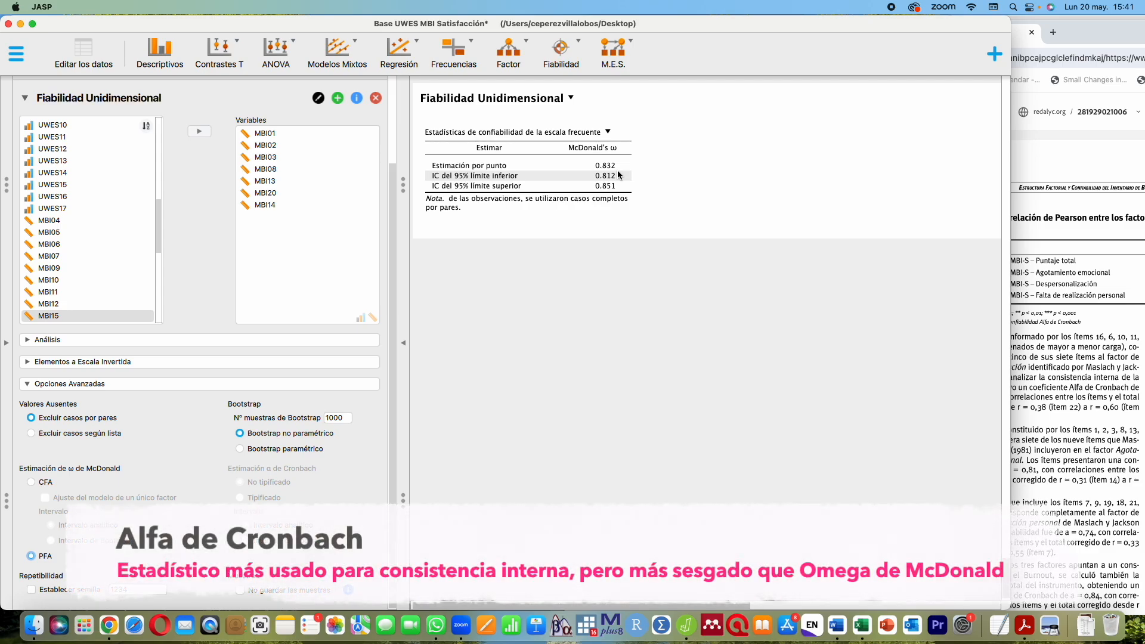
pyautogui.click(55, 340)
pyautogui.click(31, 405)
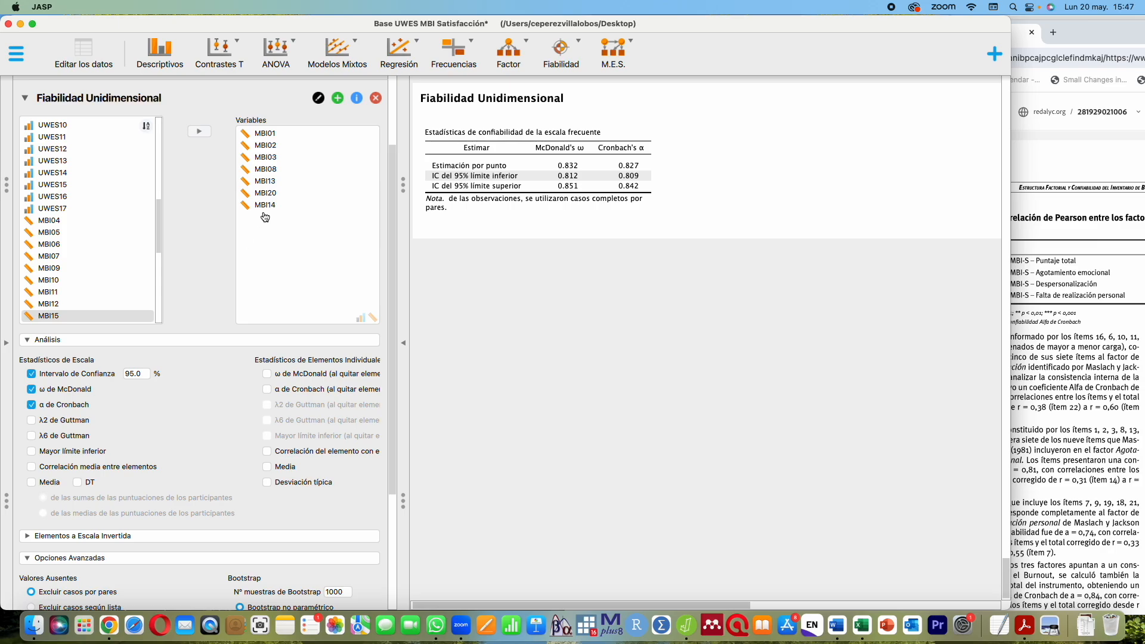
# Include McDonald's ω if item dropped, Cronbach's α if item dropped and the item-rest correlation in the individual item statistics
pyautogui.click(267, 374)
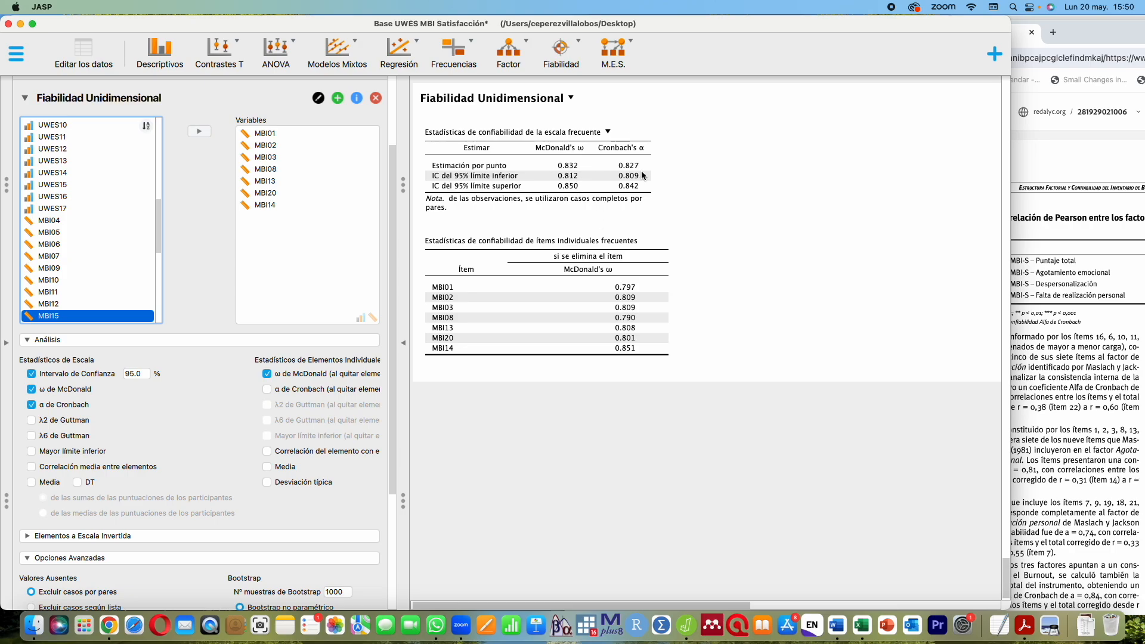
pyautogui.click(8, 348)
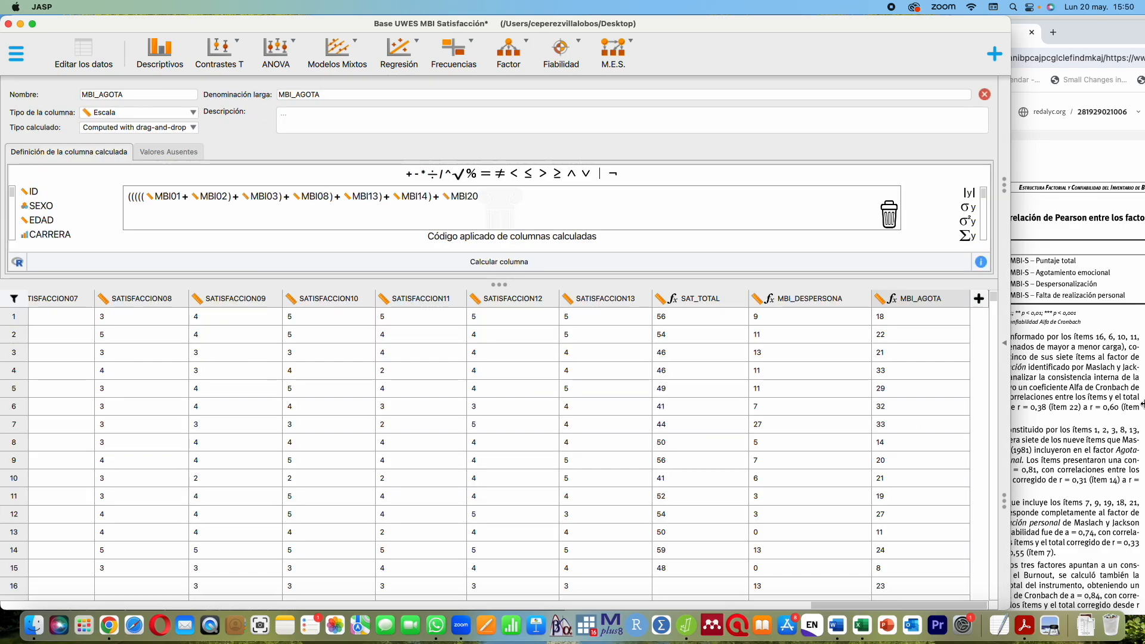
pyautogui.click(1004, 343)
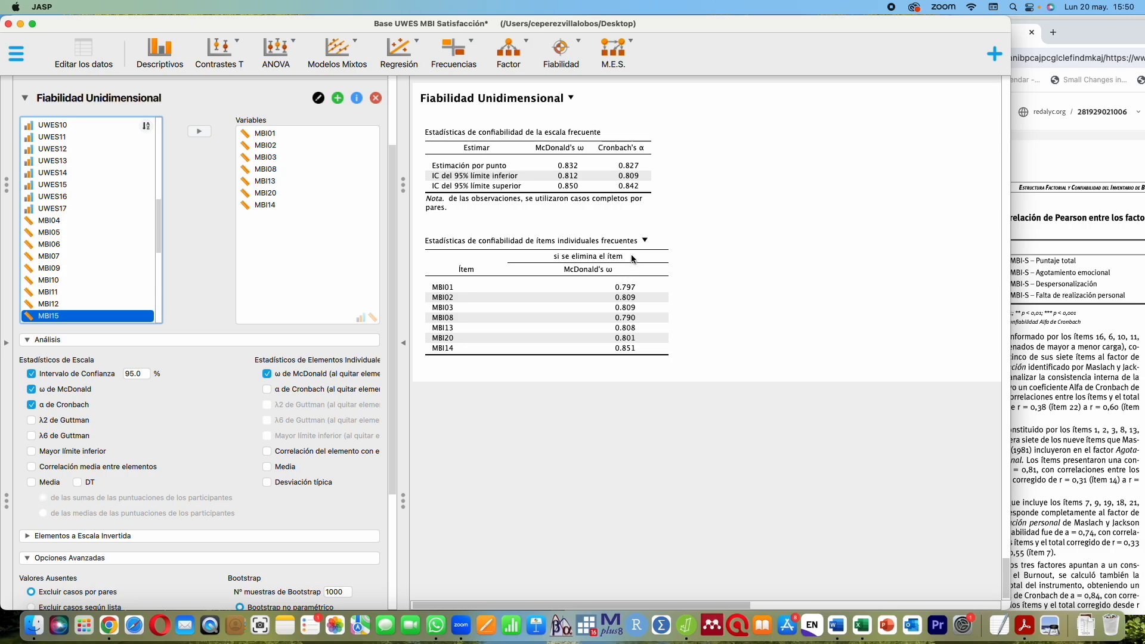
pyautogui.click(267, 388)
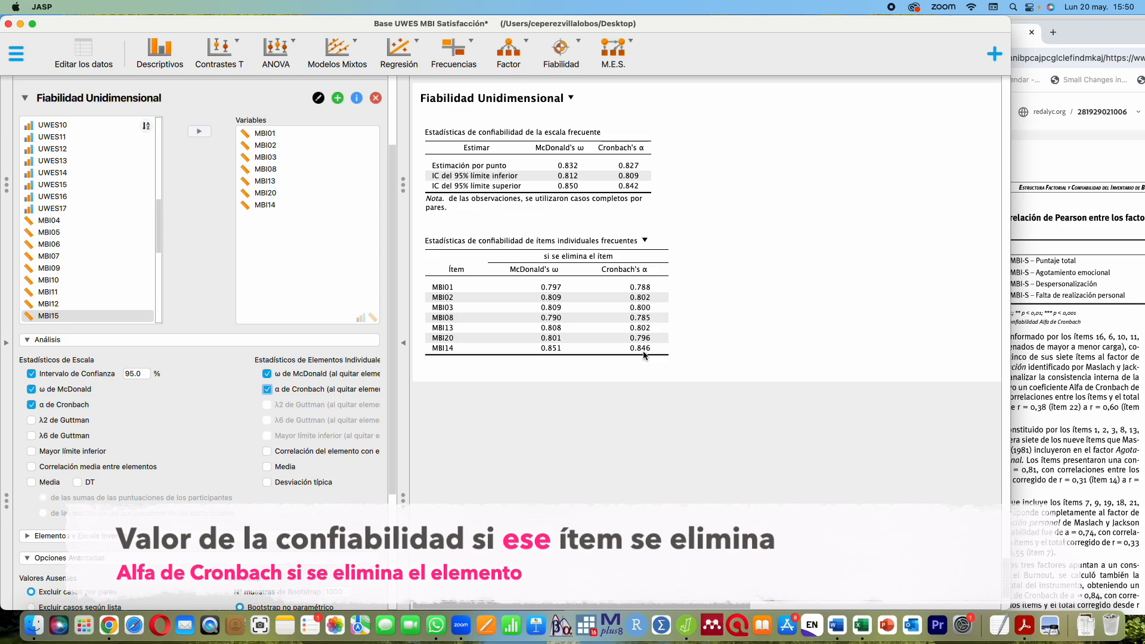
pyautogui.click(266, 452)
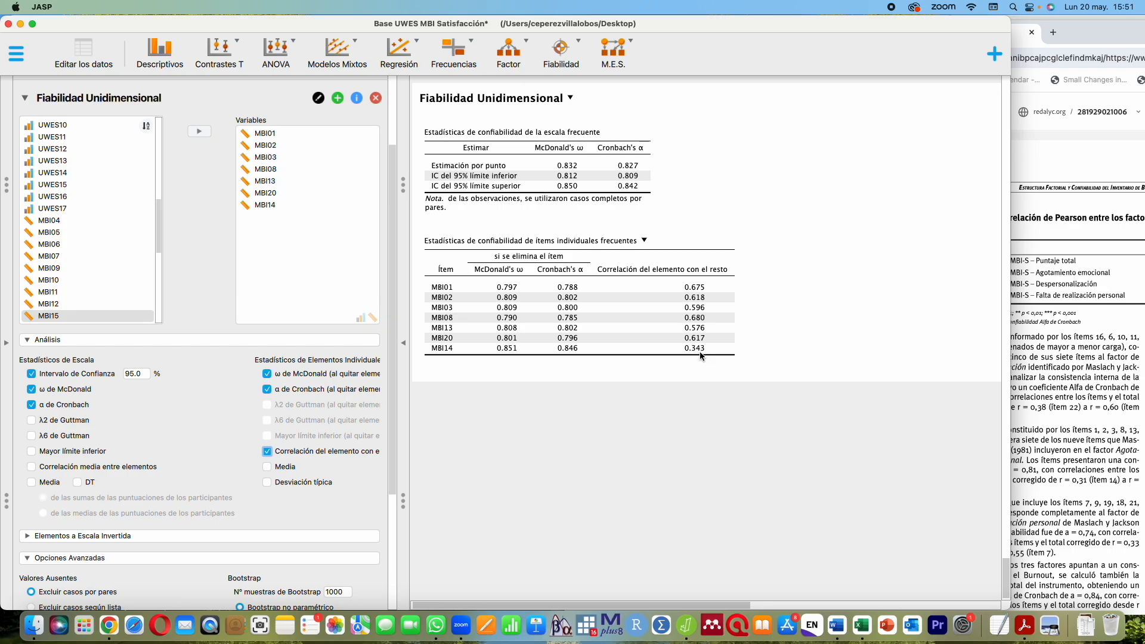
pyautogui.hscroll(2, 704, 337)
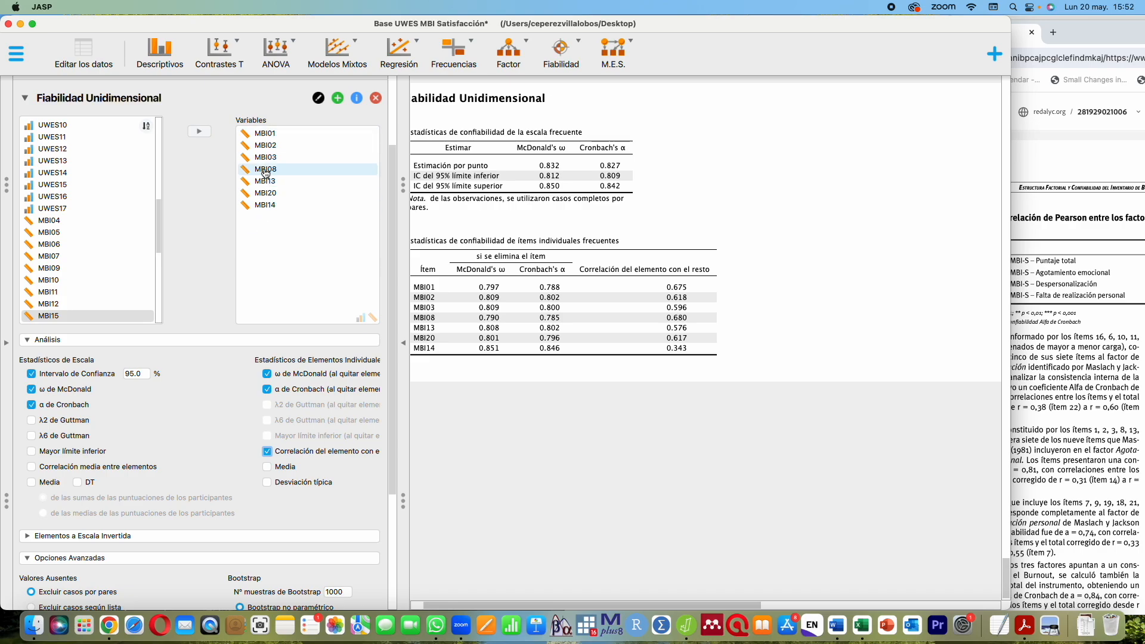
# Retitle the reliability analysis "Fiabilidad Unidimensional: Agotamiento emocional" and check the MBI_AGOTA column in the data
pyautogui.click(315, 97)
pyautogui.write(': Agotamiento emocional')
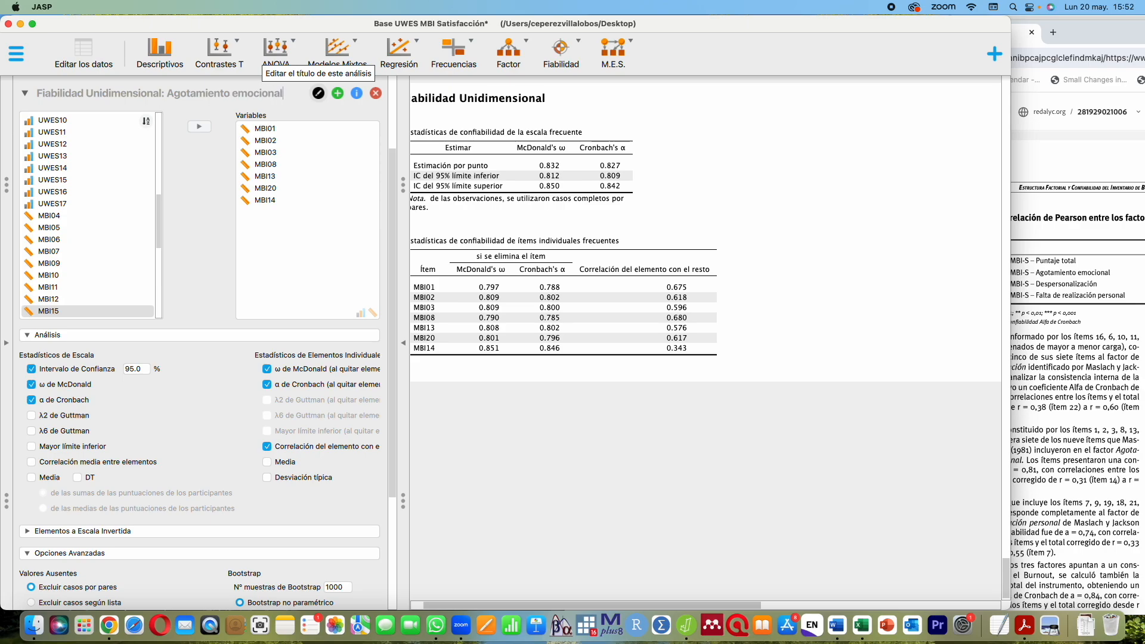
pyautogui.press('Return')
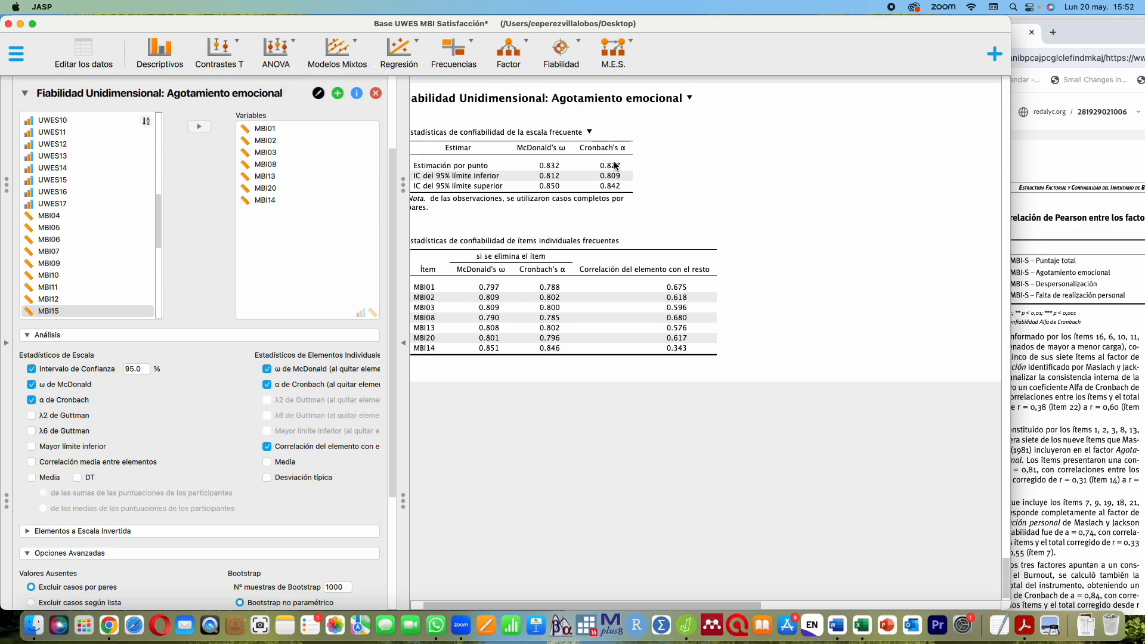
pyautogui.click(6, 343)
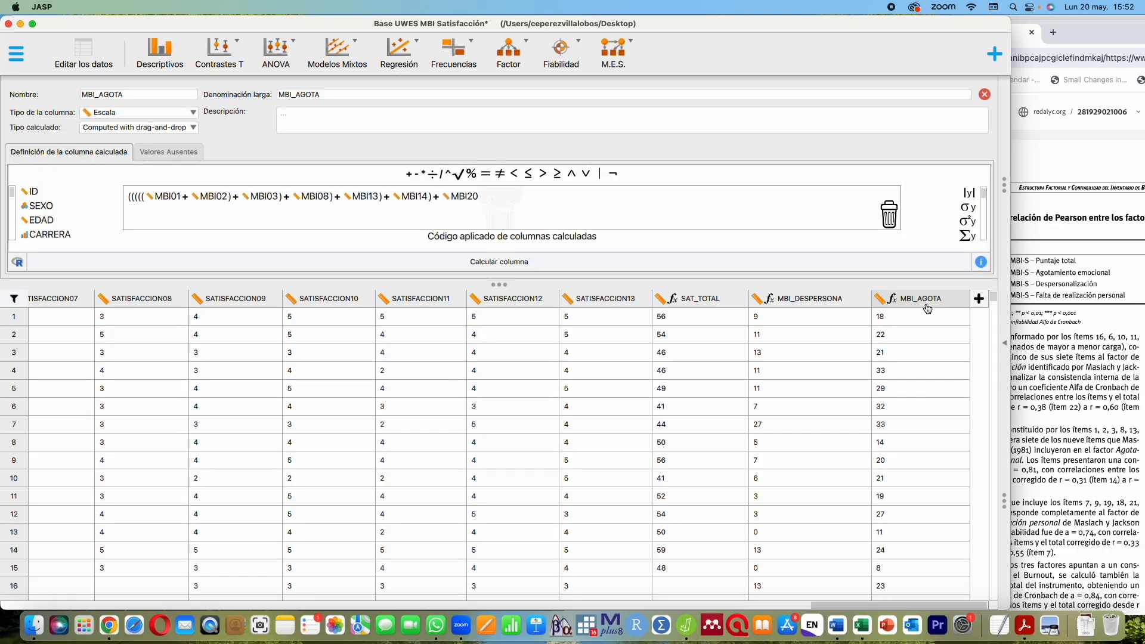
pyautogui.click(1004, 343)
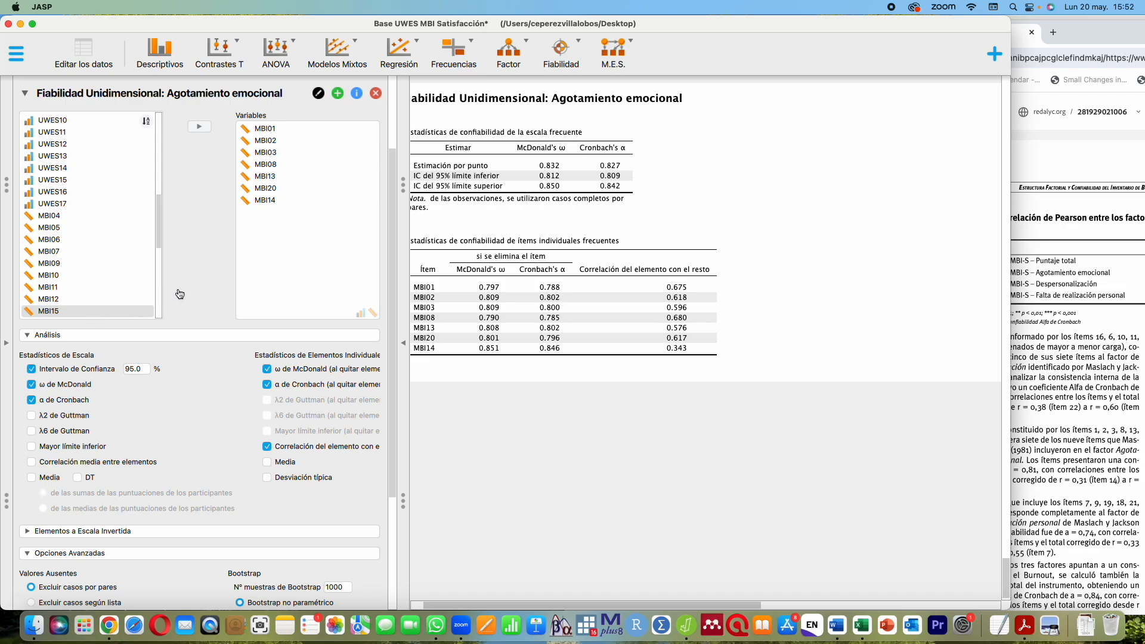
pyautogui.click(565, 50)
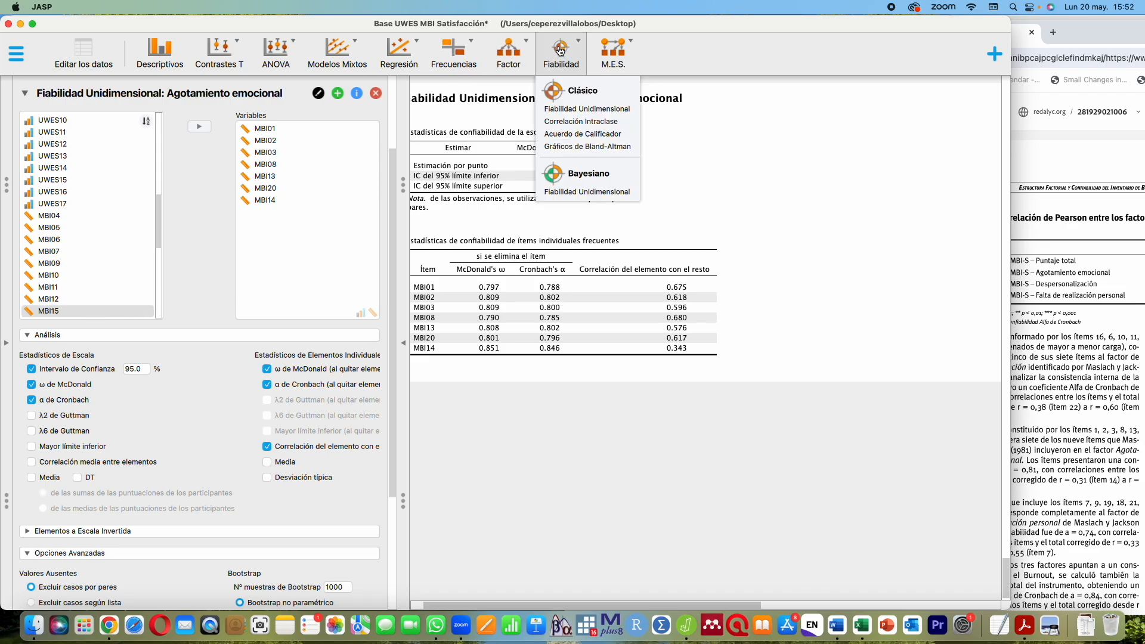
pyautogui.click(576, 110)
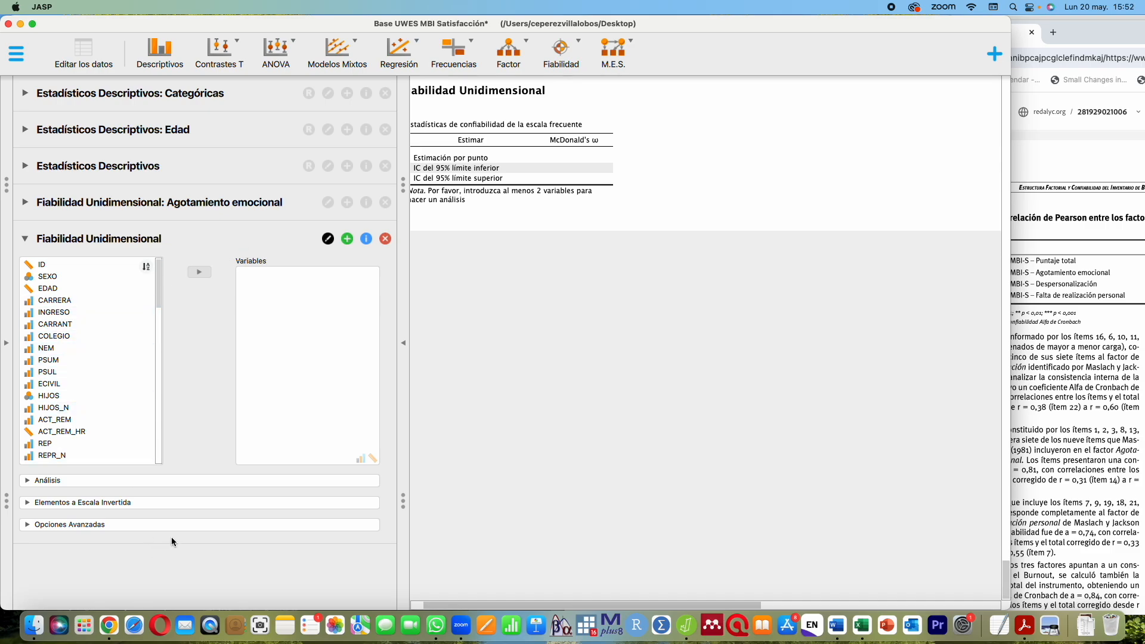
pyautogui.click(385, 239)
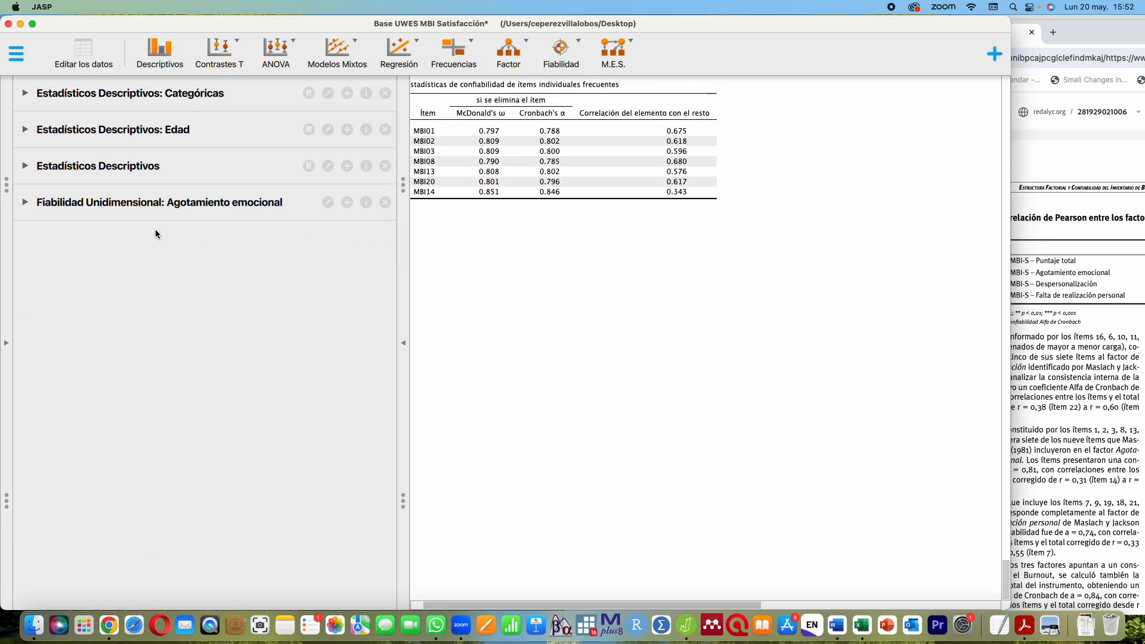
# Duplicate the Agotamiento emocional reliability analysis and show the analysis options of the copy
pyautogui.click(284, 199)
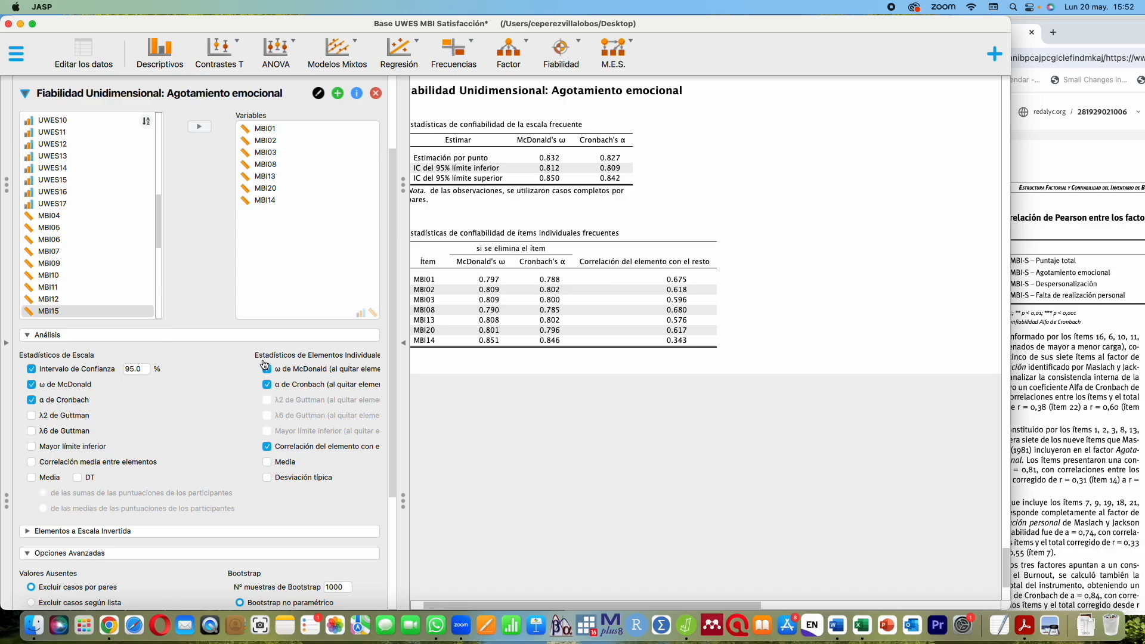
pyautogui.click(337, 95)
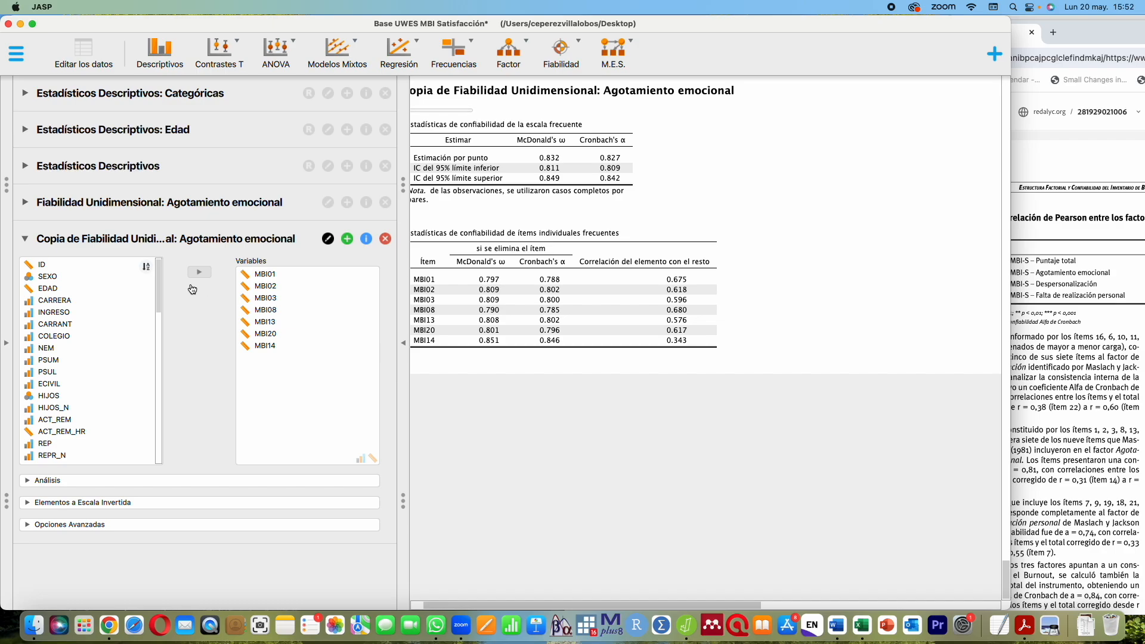
pyautogui.click(58, 482)
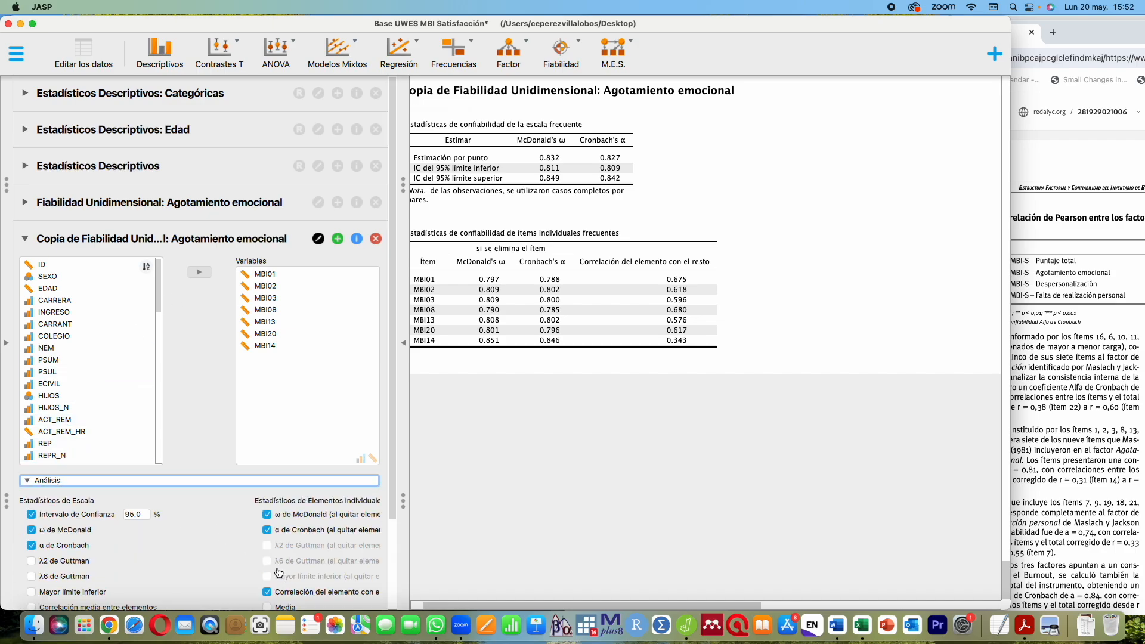
# Remove all seven MBI items from the variables of the duplicated reliability analysis
pyautogui.click(266, 275)
pyautogui.click(266, 274)
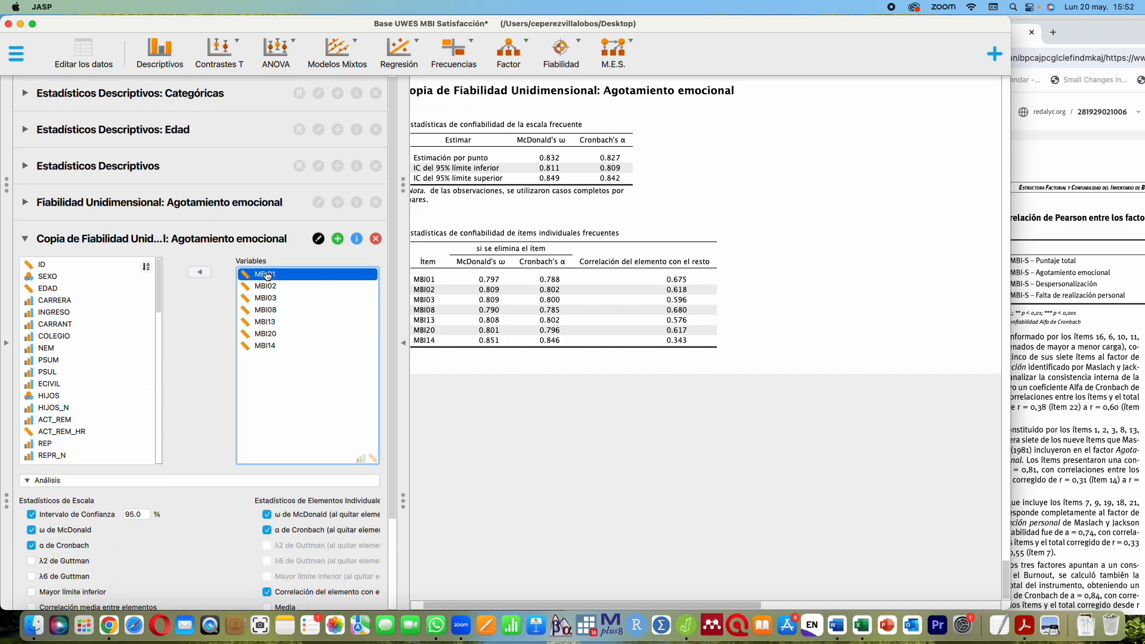
pyautogui.hotkey('shift', 'Down')
pyautogui.hotkey('shift', 'Down')
pyautogui.hotkey('shift', 'Down')
pyautogui.hotkey('shift', 'Down')
pyautogui.hotkey('shift', 'Down')
pyautogui.hotkey('shift', 'Down')
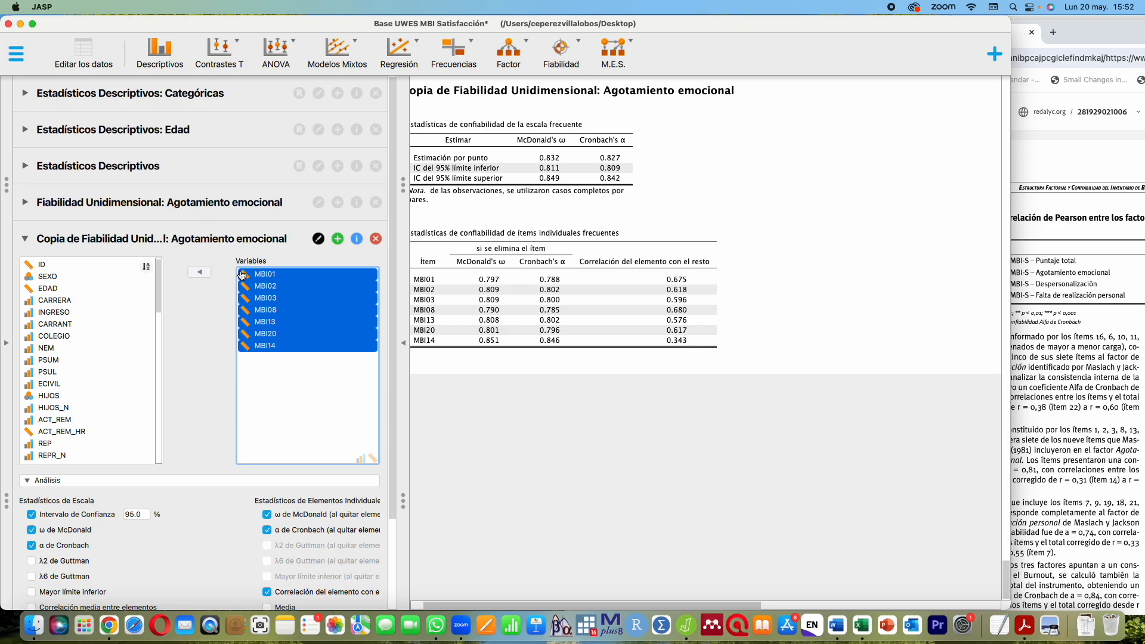
pyautogui.click(199, 272)
# Assign the Factor I items MBI06 and MBI16 to the variables of the duplicated reliability analysis
pyautogui.moveTo(160, 286); pyautogui.dragTo(151, 391)
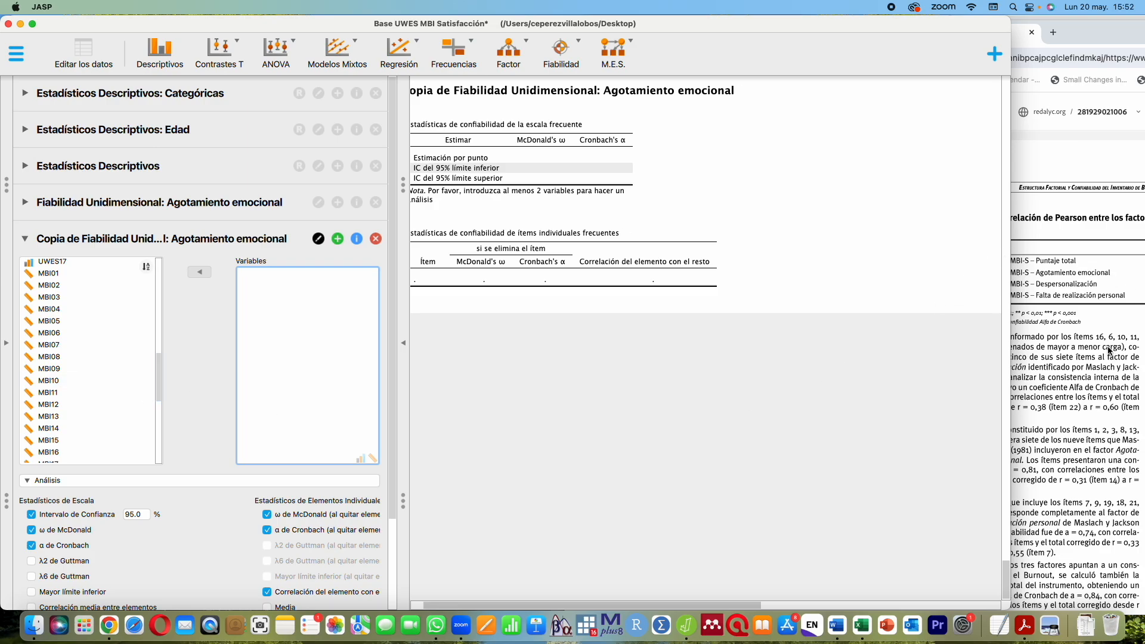
pyautogui.click(1138, 343)
pyautogui.click(70, 334)
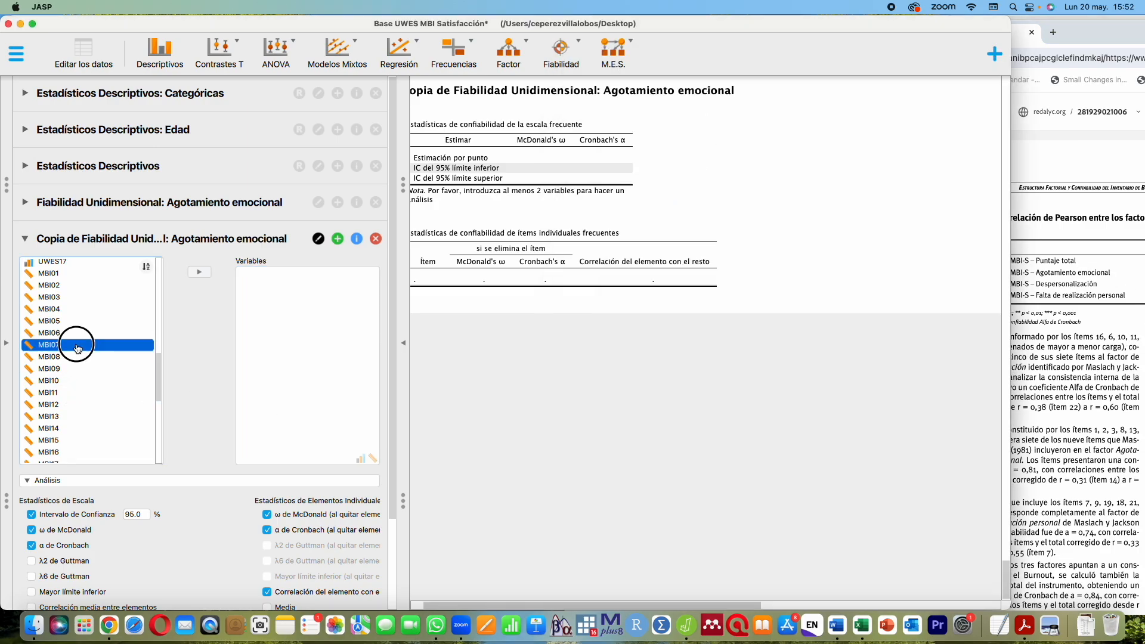
pyautogui.click(199, 272)
pyautogui.moveTo(159, 365); pyautogui.dragTo(159, 410)
pyautogui.click(75, 418)
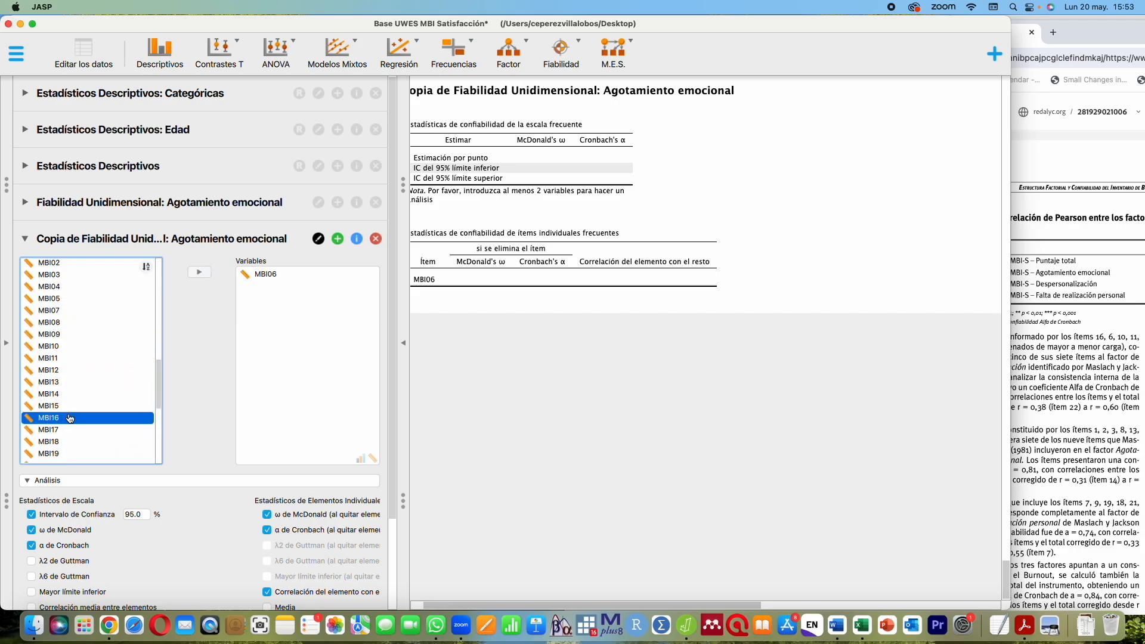
pyautogui.click(200, 274)
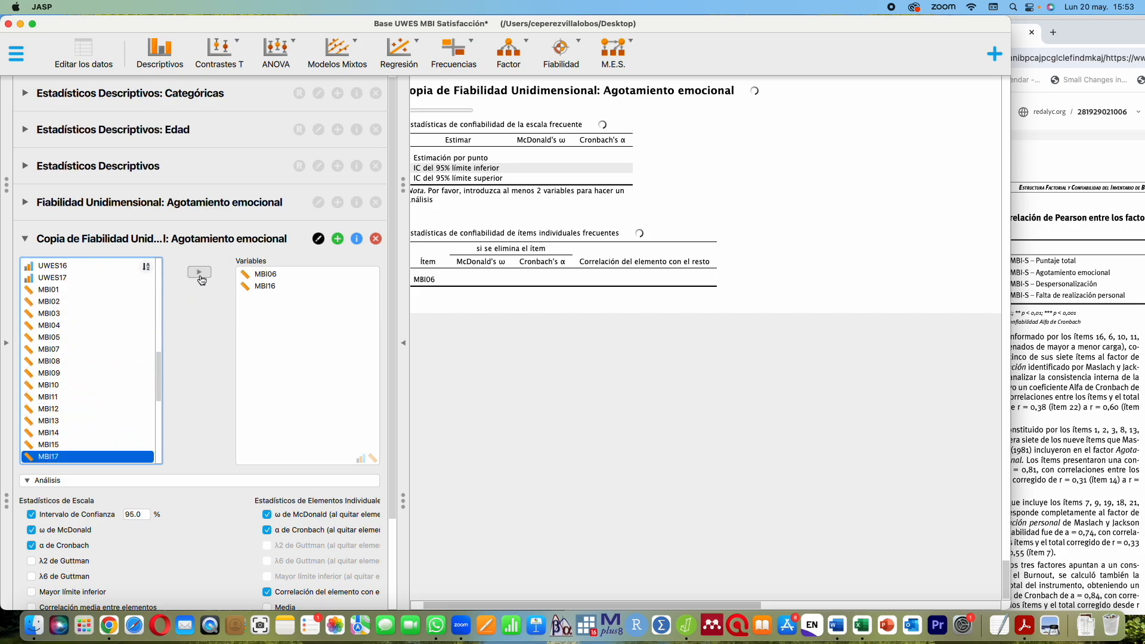
# Add items MBI11 and MBI10 to the variables of the duplicated reliability analysis
pyautogui.click(60, 397)
pyautogui.click(212, 273)
pyautogui.click(52, 446)
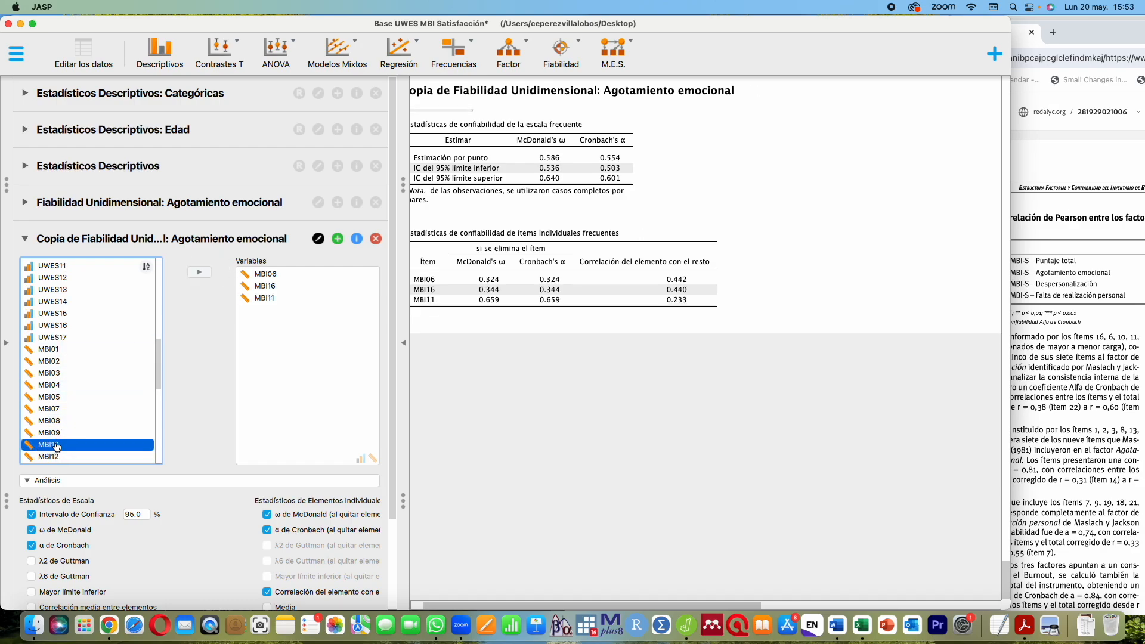
pyautogui.click(199, 273)
# Check the Factor I items in the article PDF and add MBI05, MBI15 and MBI22 to the reliability variables
pyautogui.click(1039, 367)
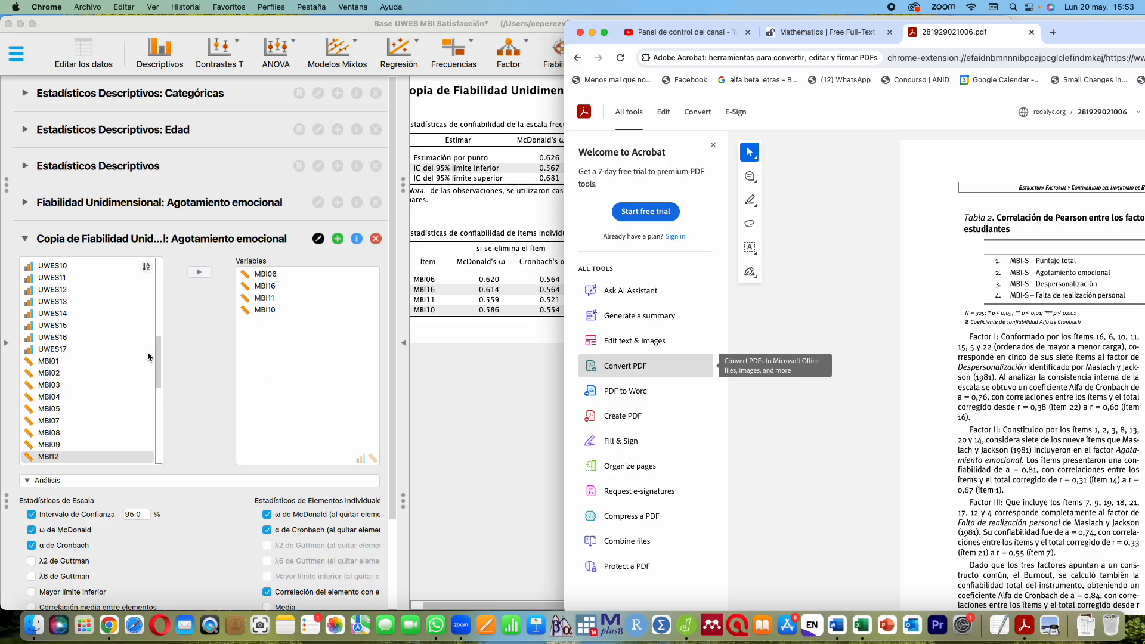
pyautogui.click(47, 414)
pyautogui.doubleClick(48, 410)
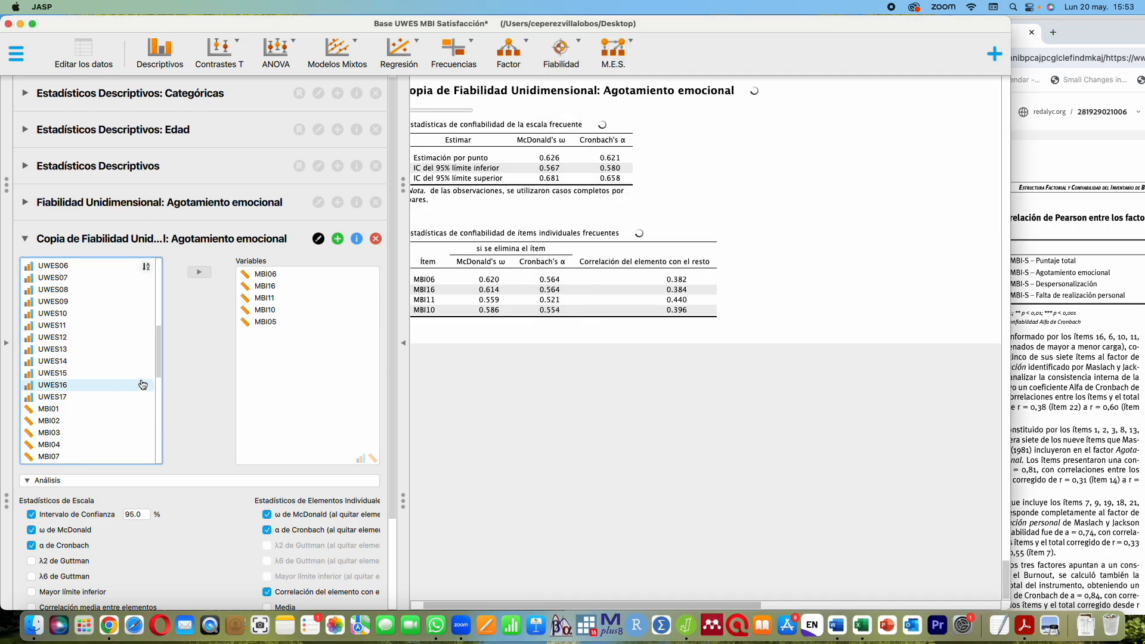
pyautogui.moveTo(160, 373); pyautogui.dragTo(155, 421)
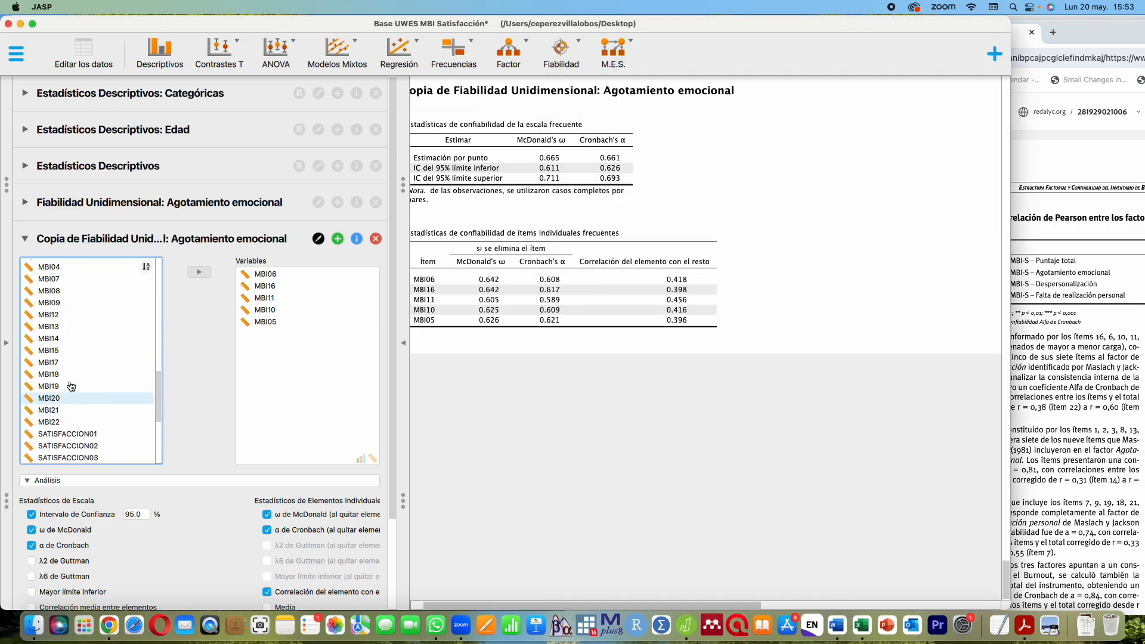
pyautogui.doubleClick(51, 353)
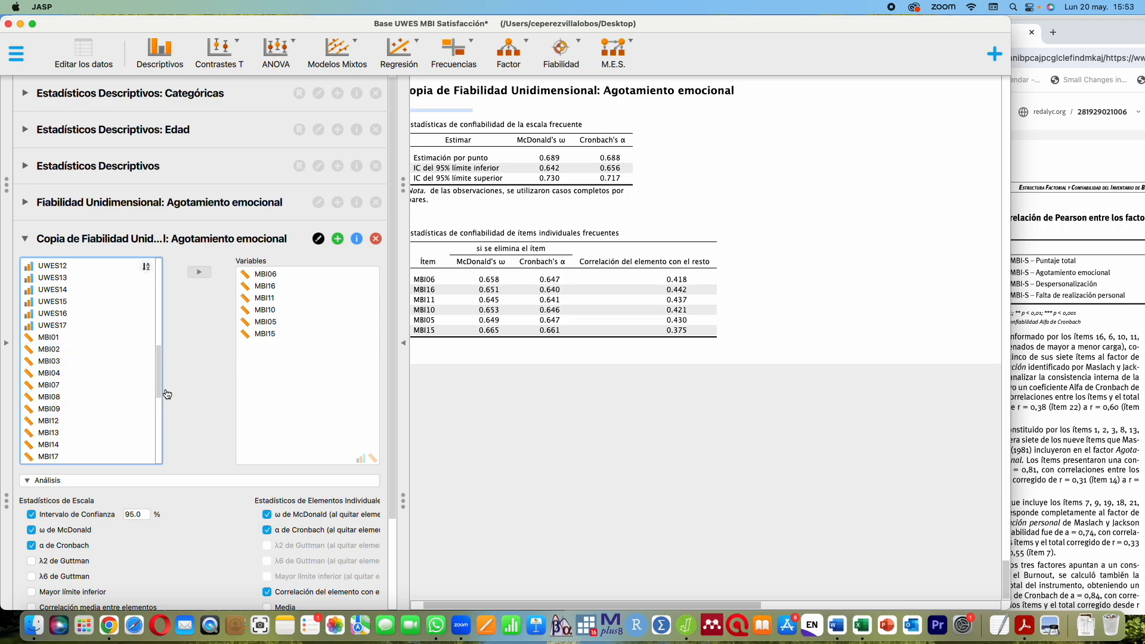
pyautogui.moveTo(160, 394); pyautogui.dragTo(158, 428)
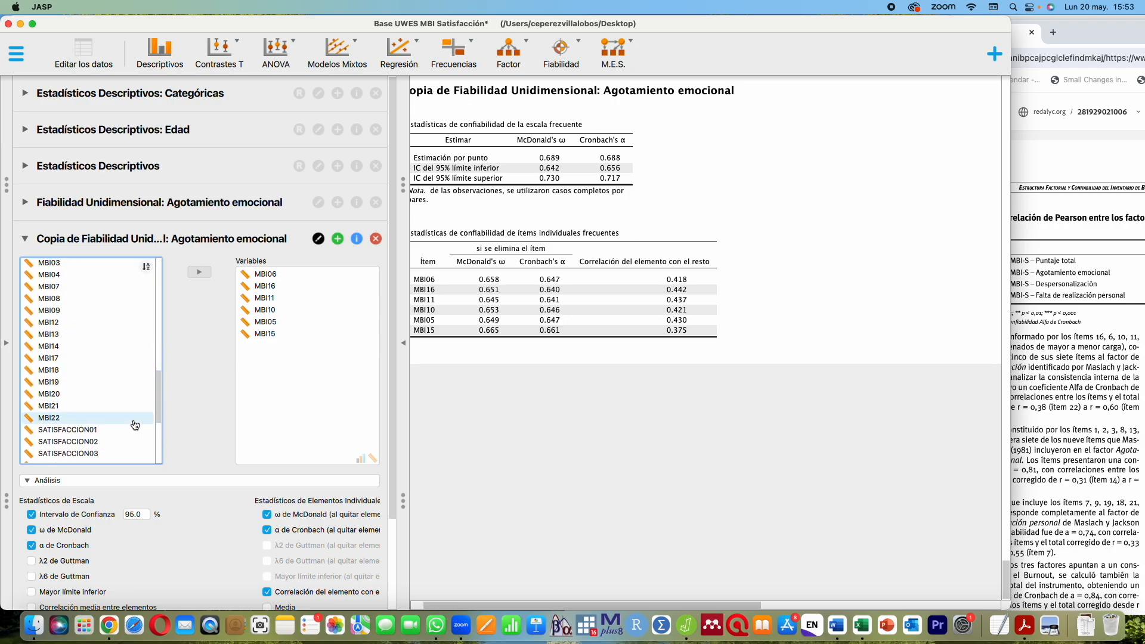
pyautogui.doubleClick(55, 423)
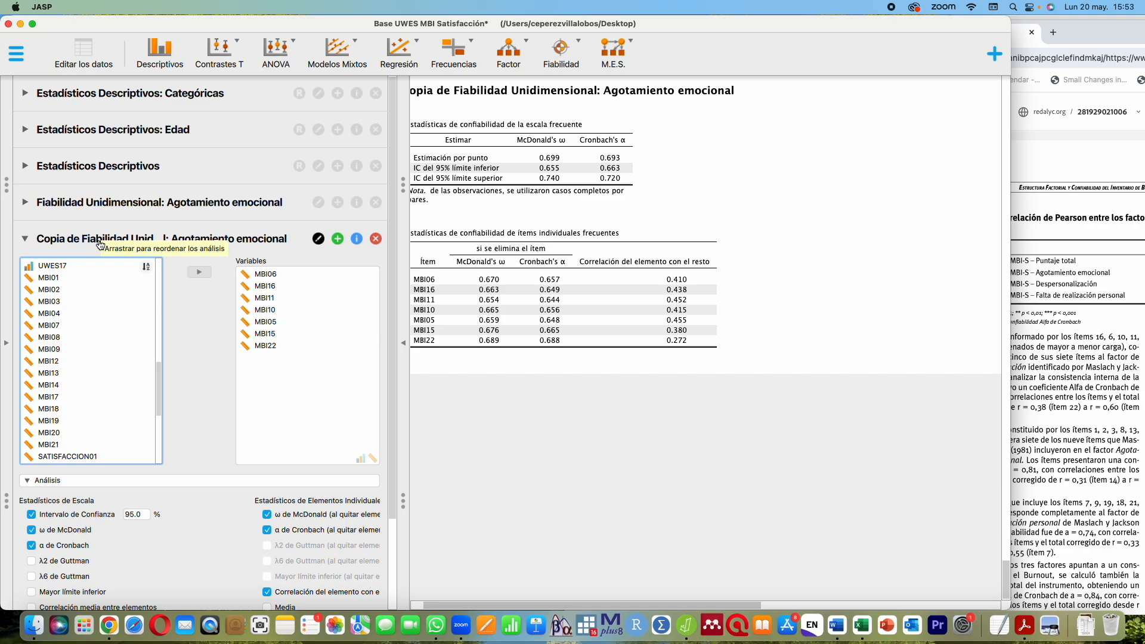
# Retitle the duplicated analysis "Fiabilidad Unidimensional: Despersonalización", removing the "Copia de" prefix
pyautogui.scroll(-5, 299, 239)
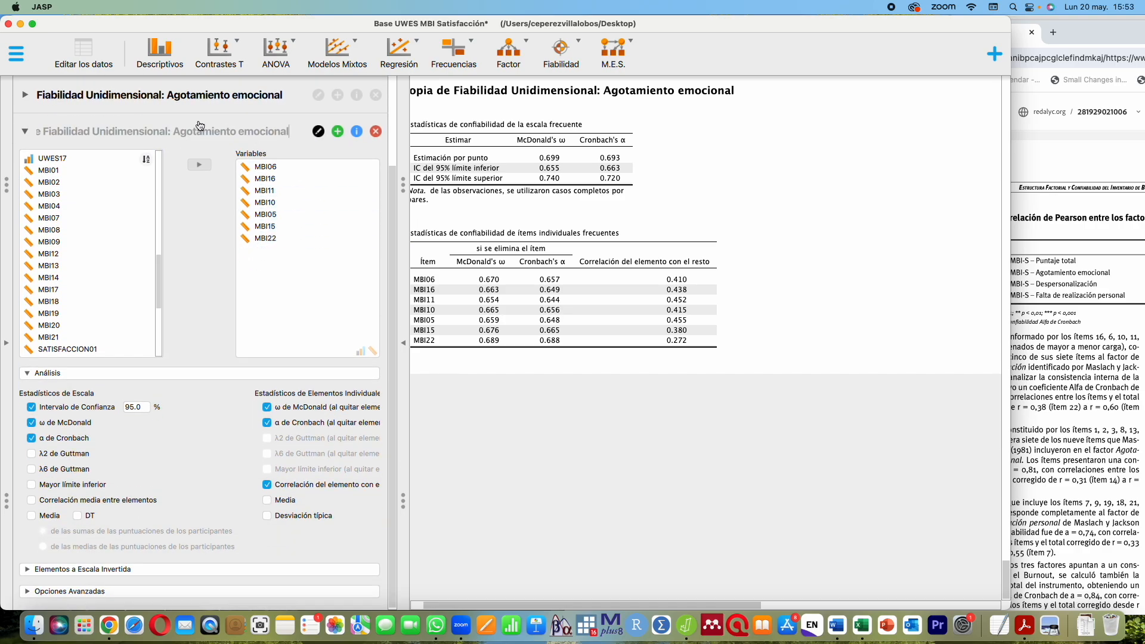
pyautogui.moveTo(176, 131); pyautogui.dragTo(299, 134)
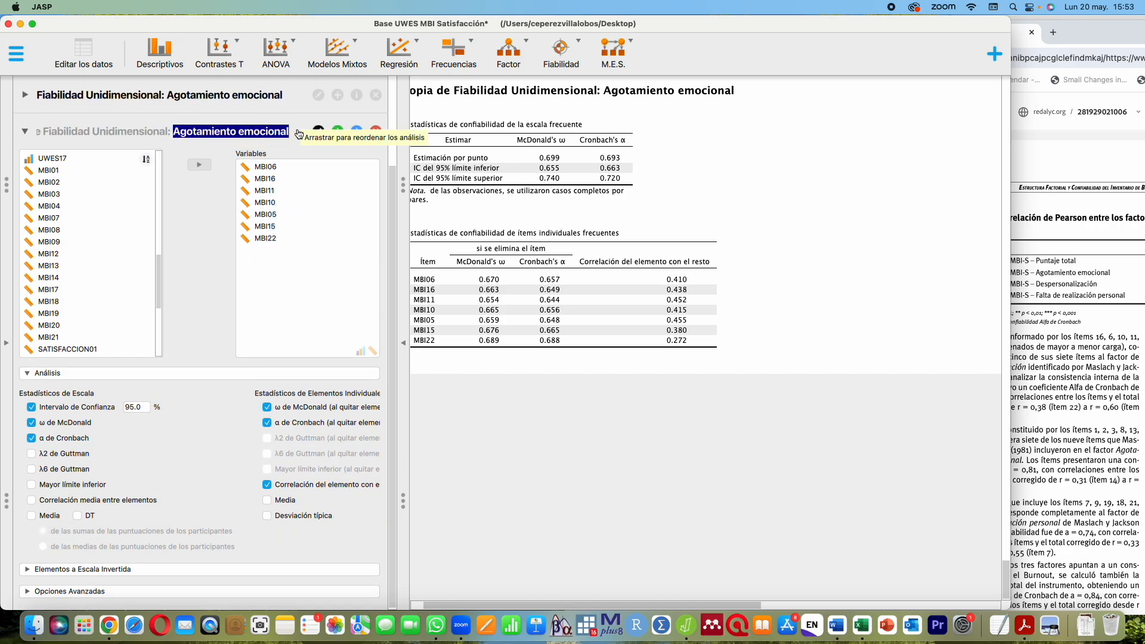
pyautogui.write('Despersonalización')
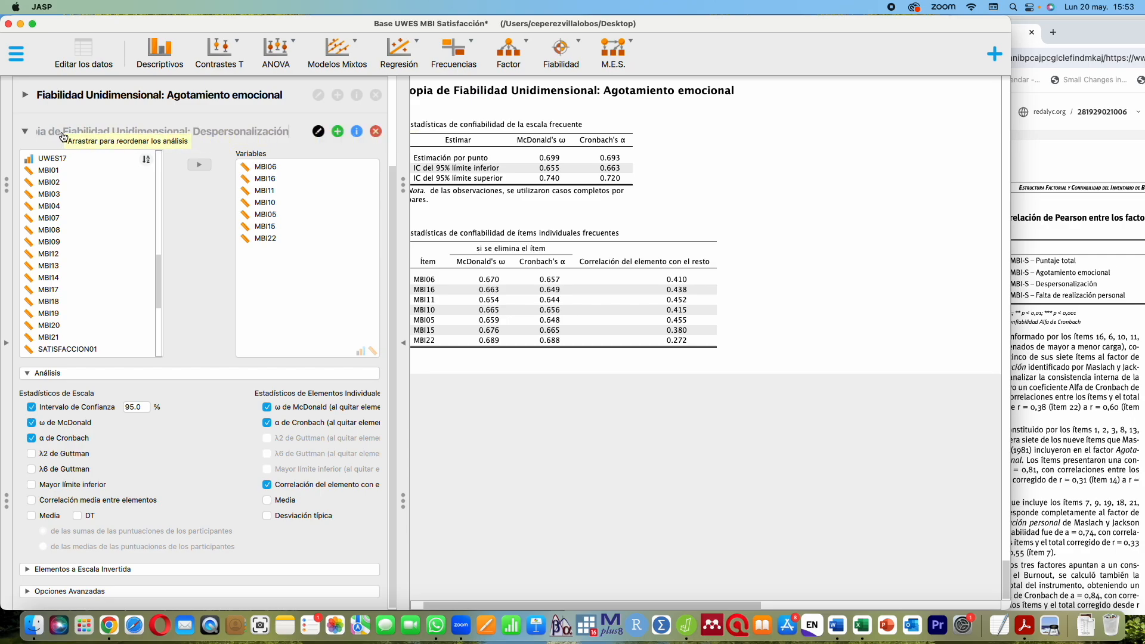
pyautogui.moveTo(65, 131); pyautogui.dragTo(29, 136)
pyautogui.press('BackSpace')
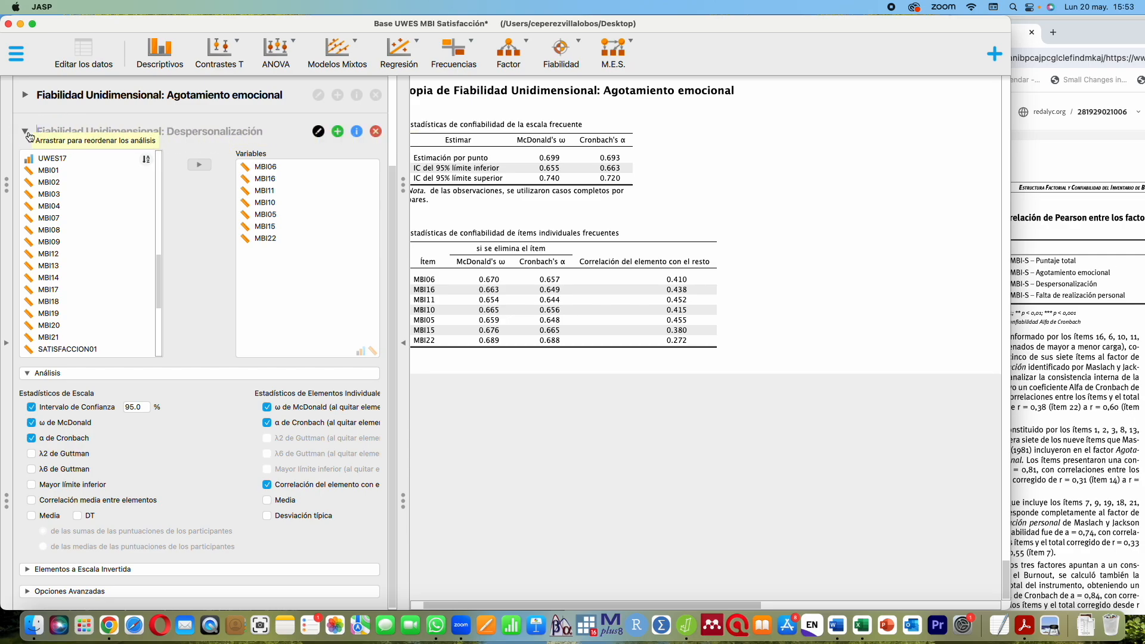
pyautogui.press('Return')
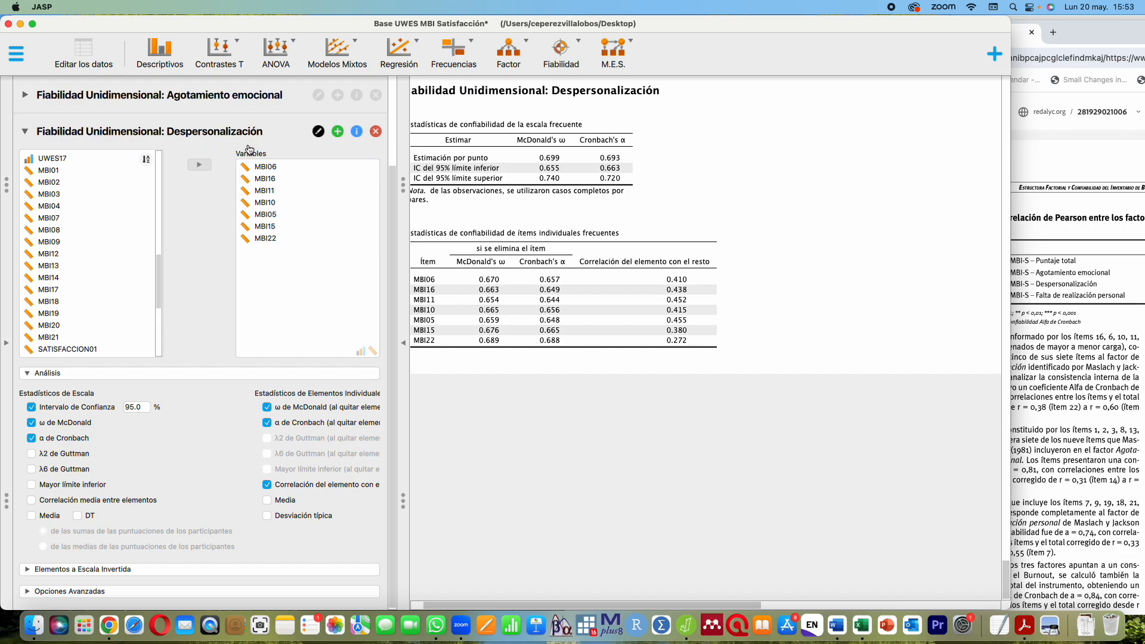
pyautogui.scroll(3, 252, 120)
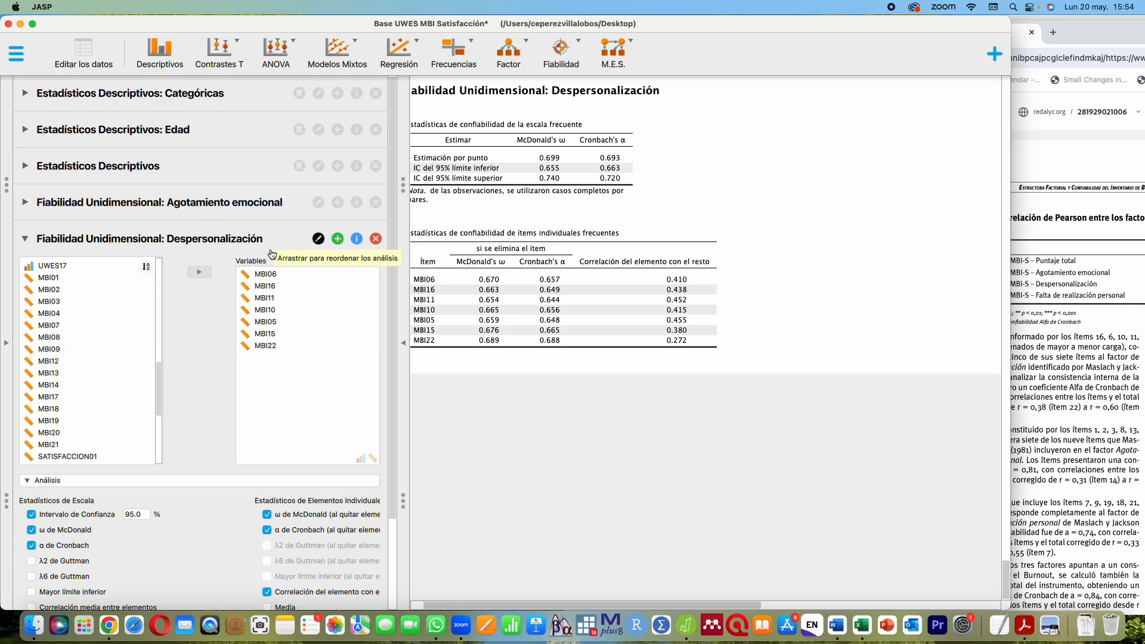
# Check the computed score columns in the data, create a new descriptive statistics analysis and assign MBI_AGOTA to its variables
pyautogui.click(6, 342)
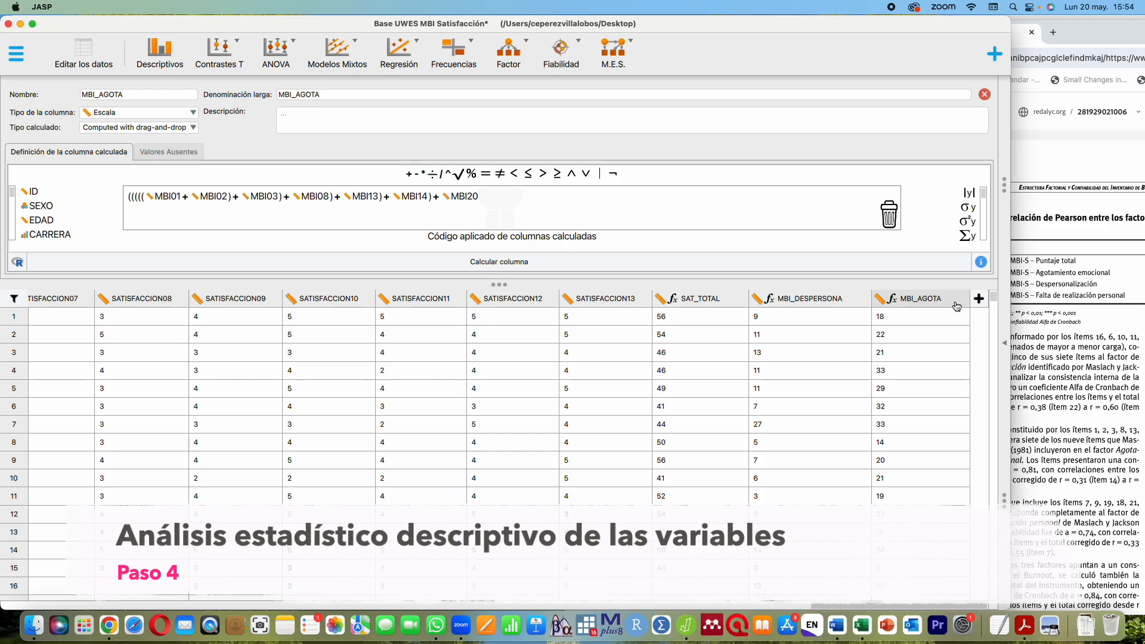
pyautogui.click(1008, 330)
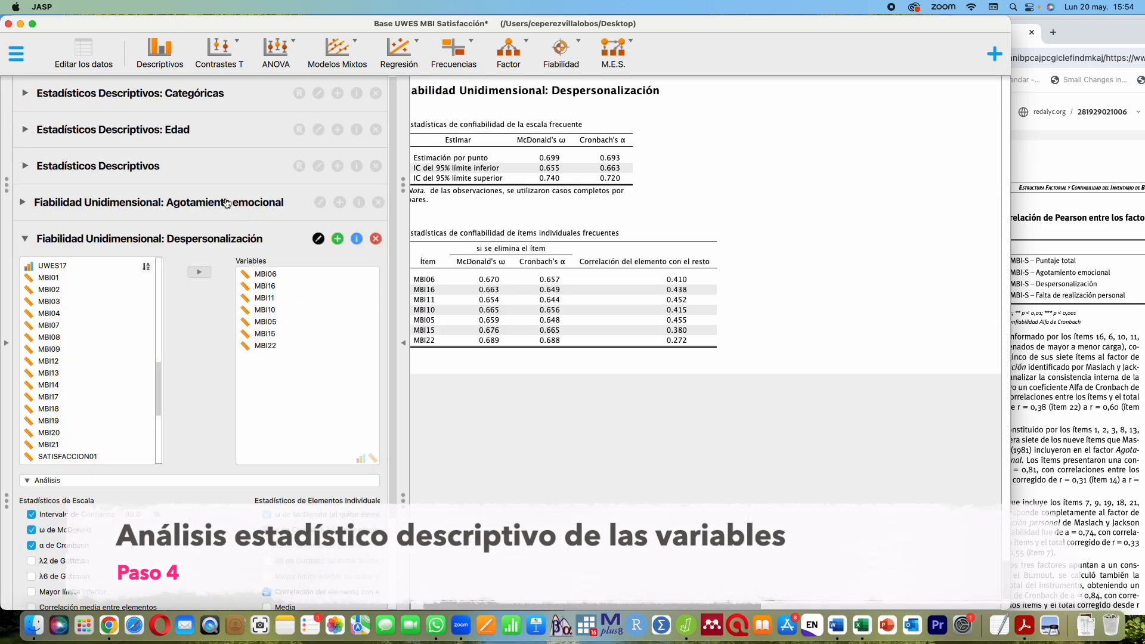
pyautogui.click(155, 47)
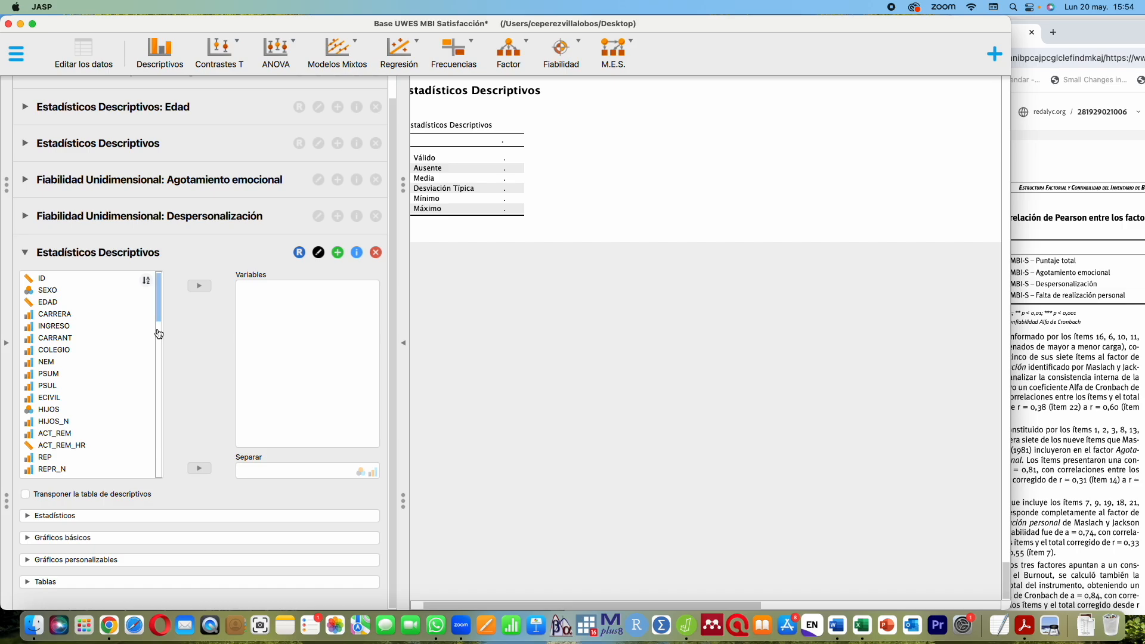
pyautogui.moveTo(158, 322); pyautogui.dragTo(153, 478)
pyautogui.click(58, 471)
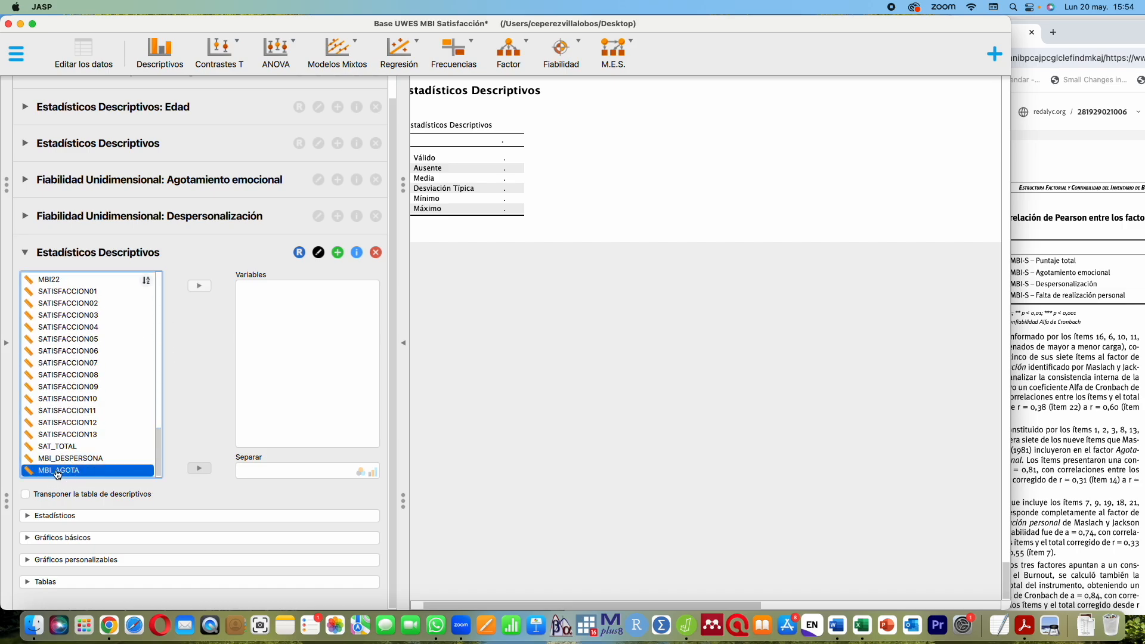
pyautogui.click(199, 287)
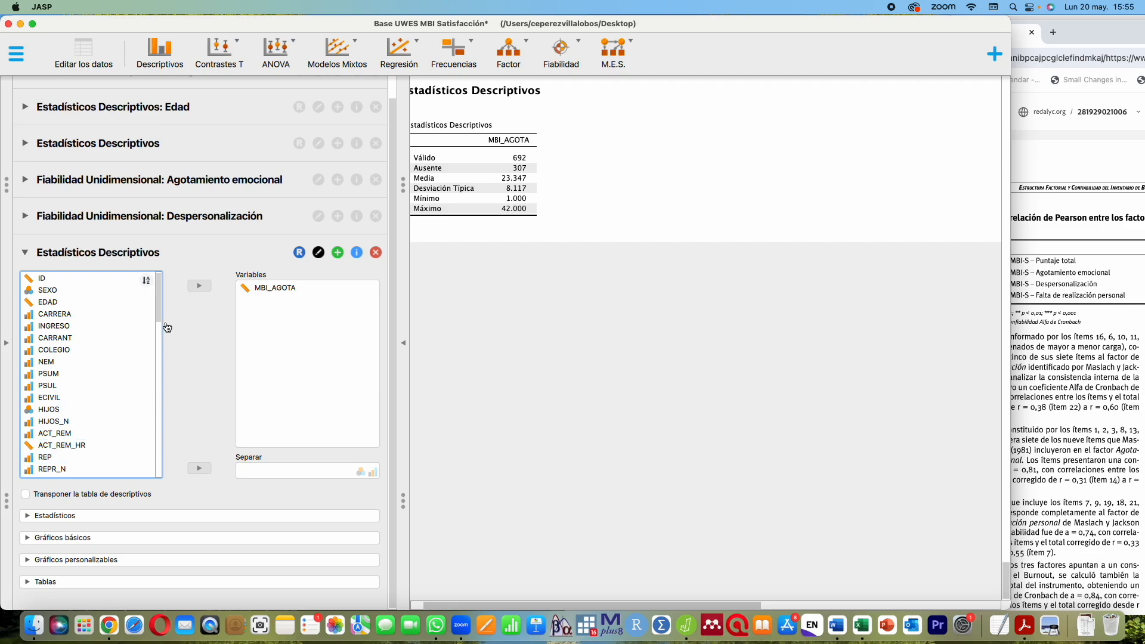
# Add a distribution plot and a box plot of MBI_AGOTA to the descriptive analysis
pyautogui.moveTo(163, 322); pyautogui.dragTo(158, 480)
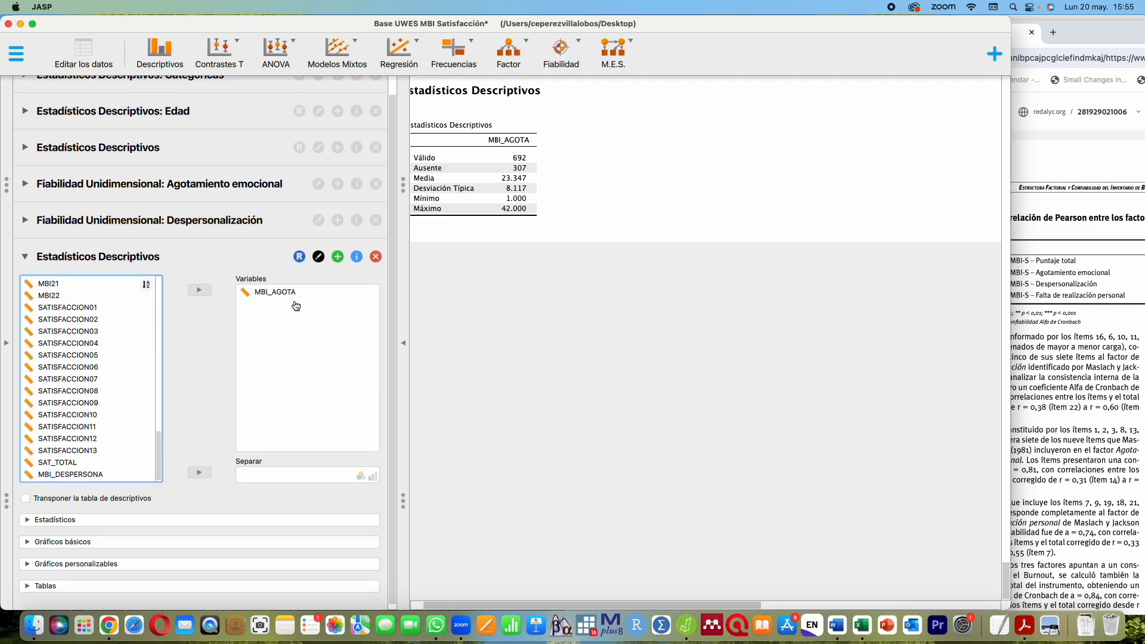
pyautogui.moveTo(396, 312); pyautogui.dragTo(394, 356)
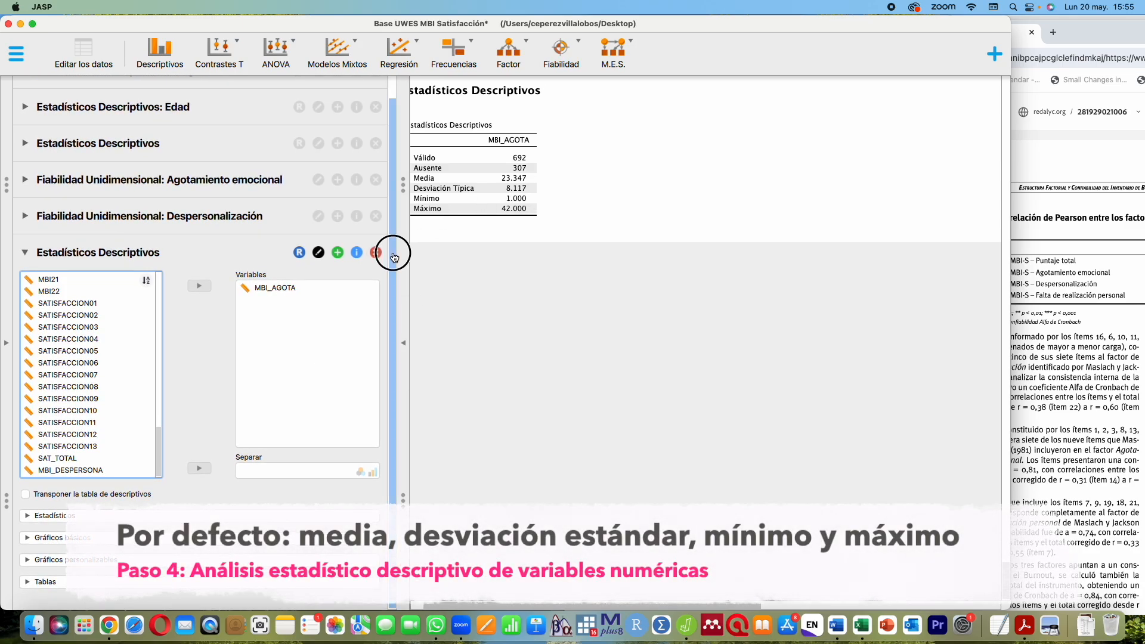
pyautogui.scroll(1, 382, 340)
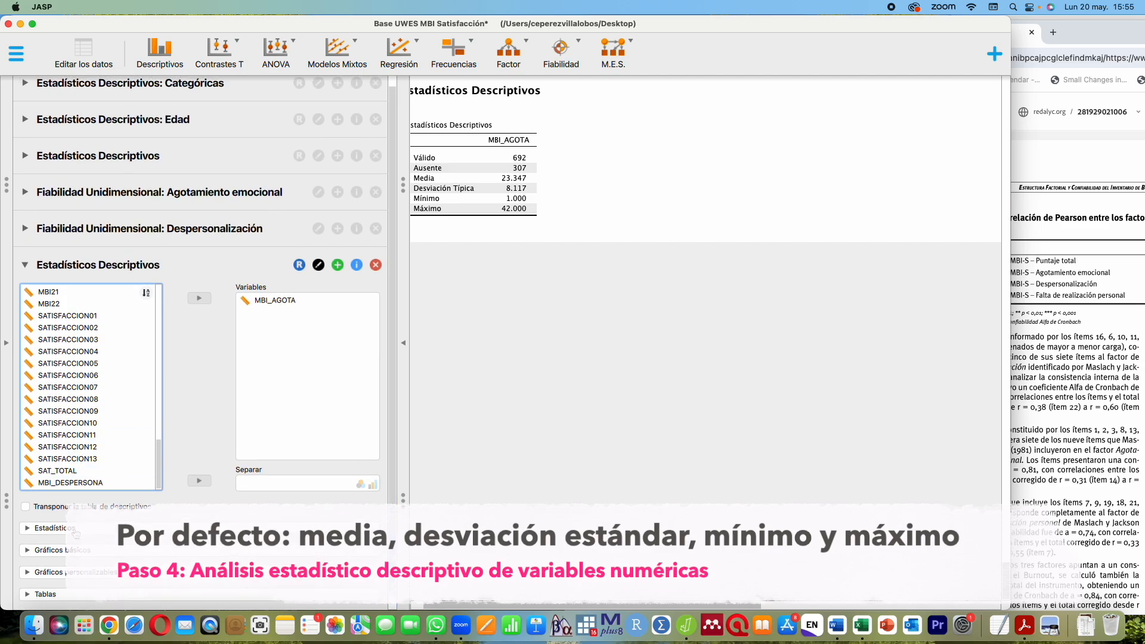
pyautogui.click(54, 572)
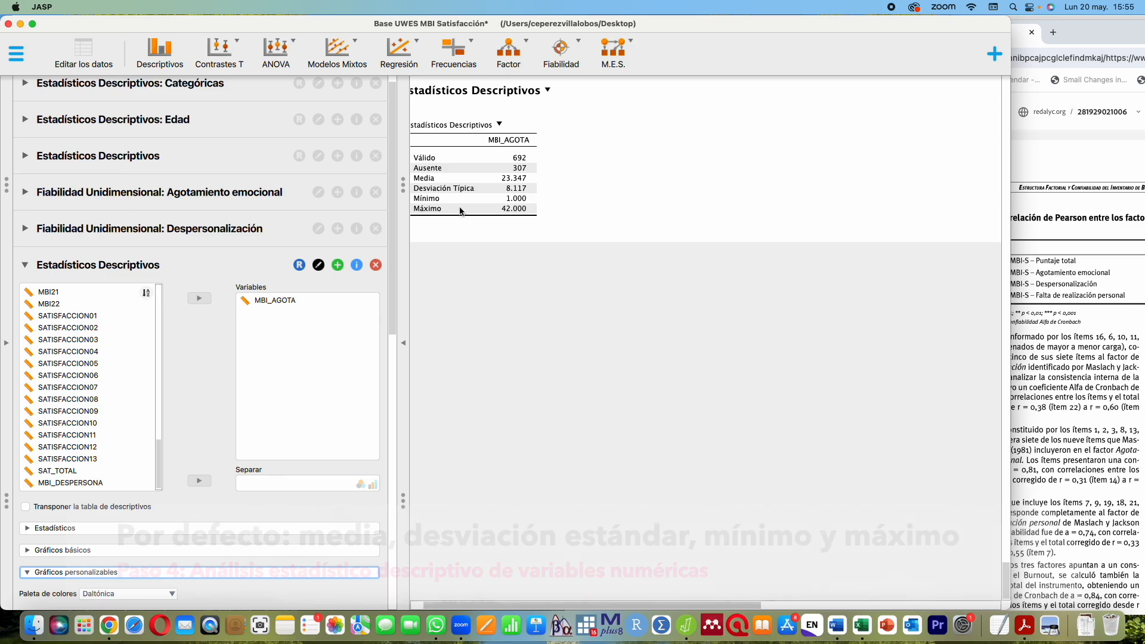
pyautogui.moveTo(392, 235); pyautogui.dragTo(391, 425)
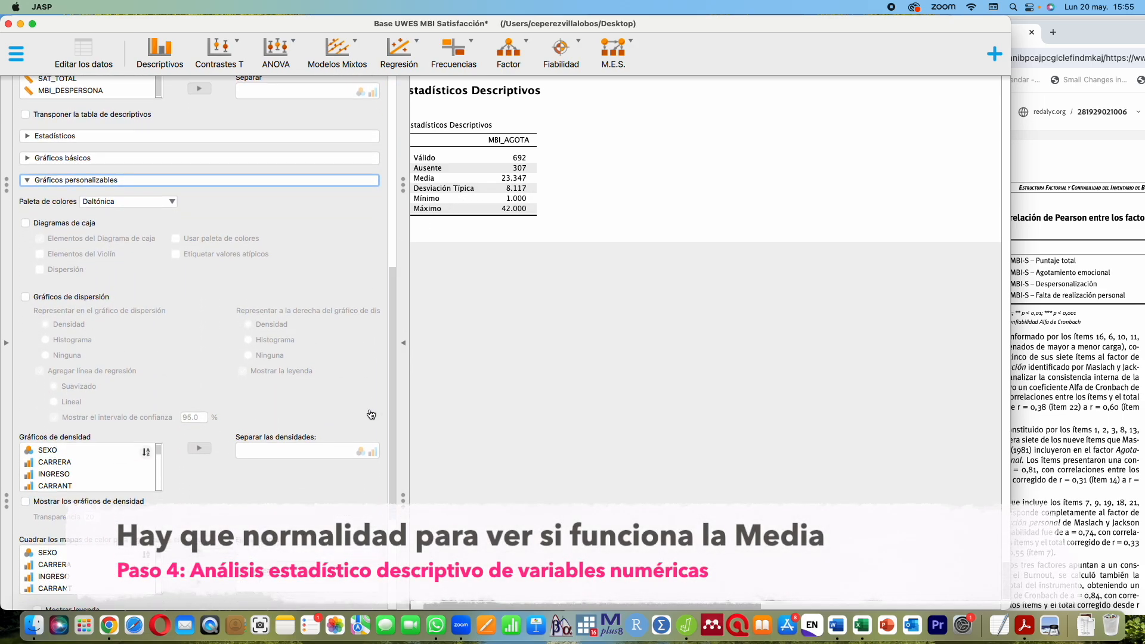
pyautogui.click(27, 157)
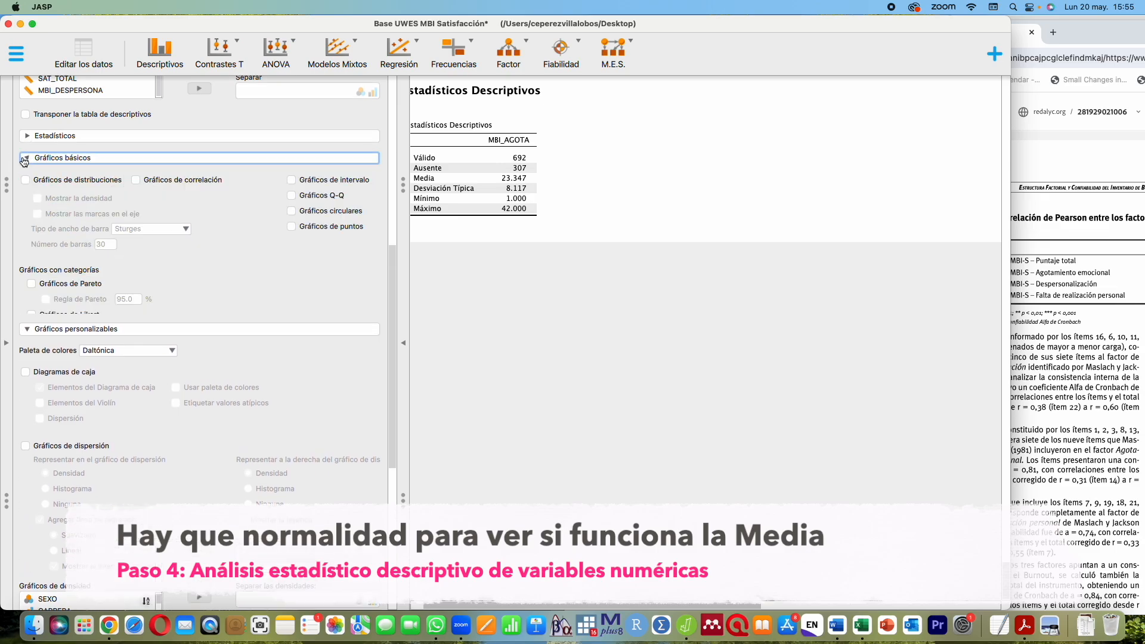
pyautogui.click(26, 180)
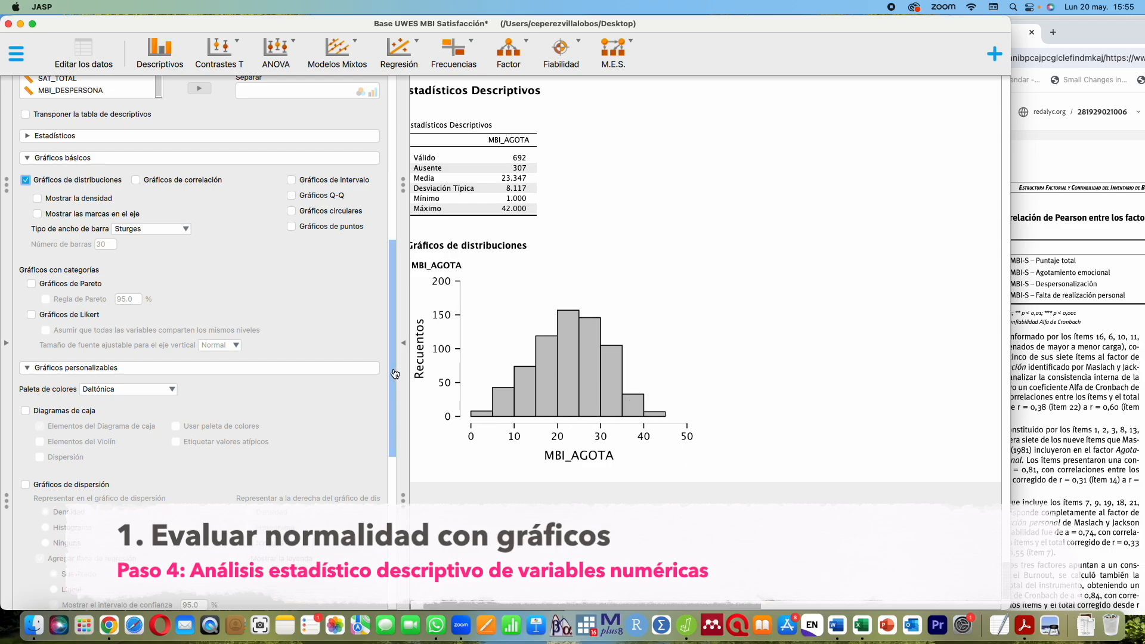
pyautogui.click(25, 411)
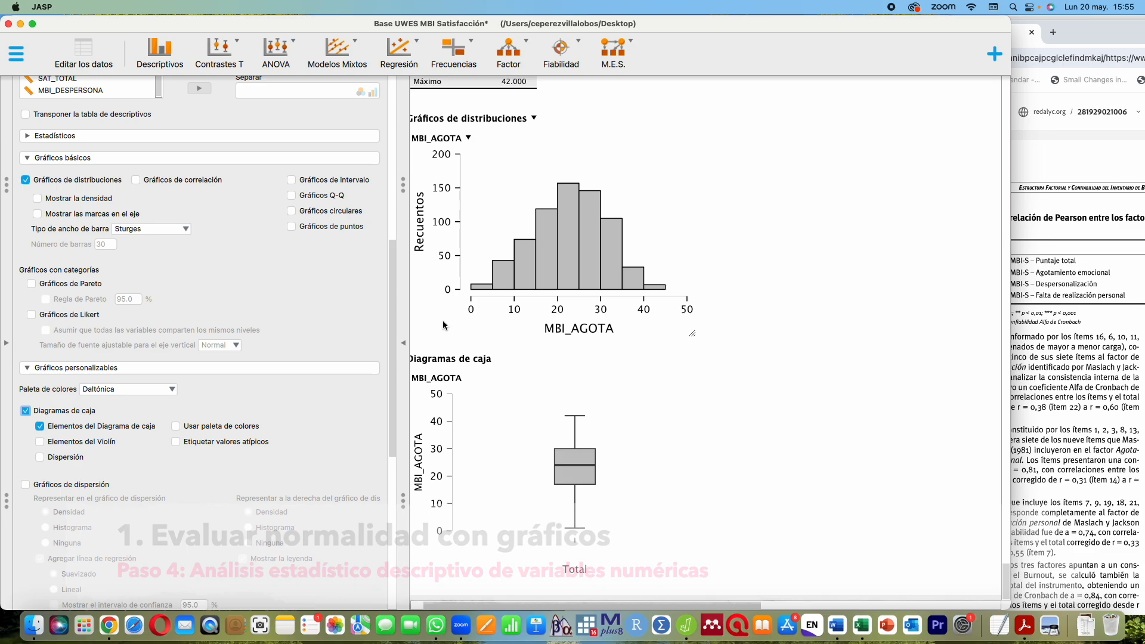
# Include skewness (Asimetría) and kurtosis (Curtosis) for MBI_AGOTA and review them in the descriptive table
pyautogui.scroll(5, 386, 257)
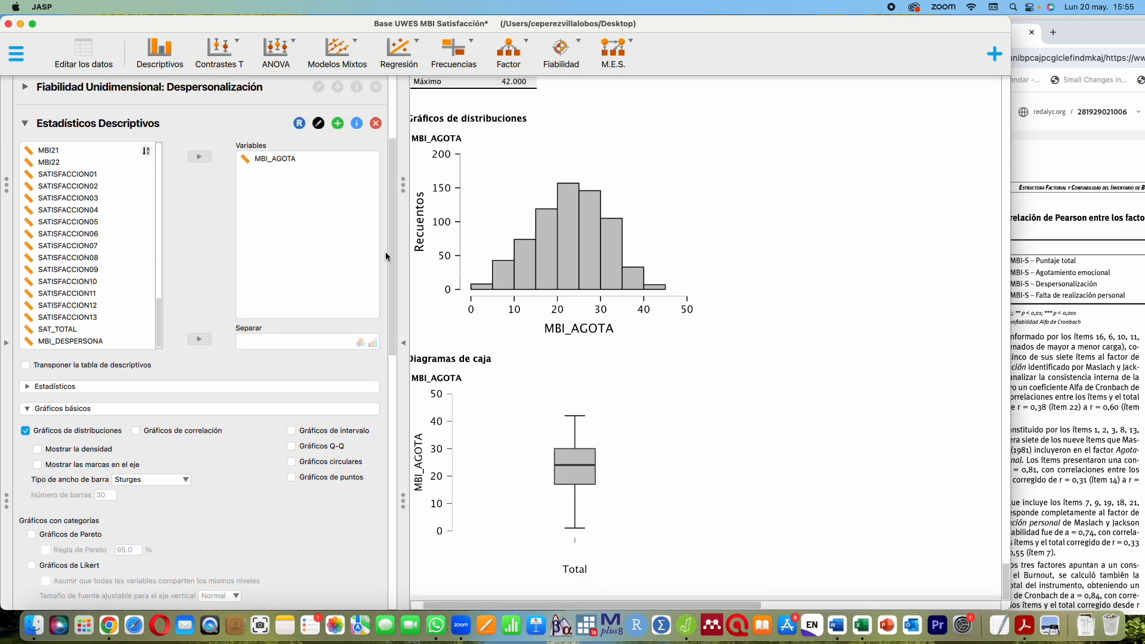
pyautogui.click(250, 387)
pyautogui.moveTo(389, 283); pyautogui.dragTo(387, 343)
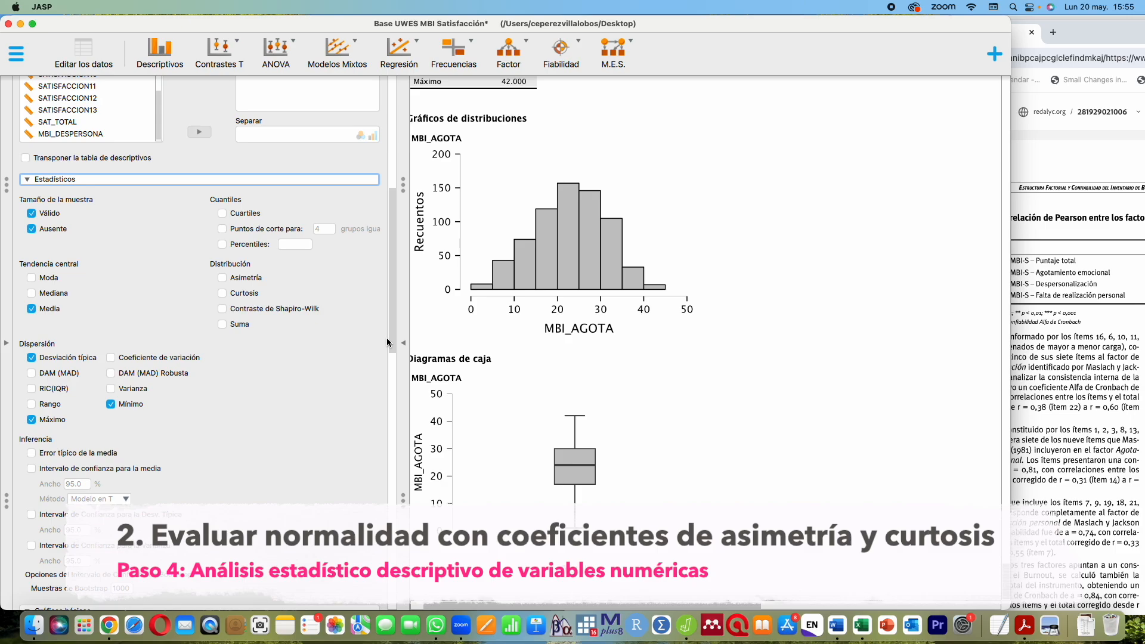
pyautogui.click(223, 278)
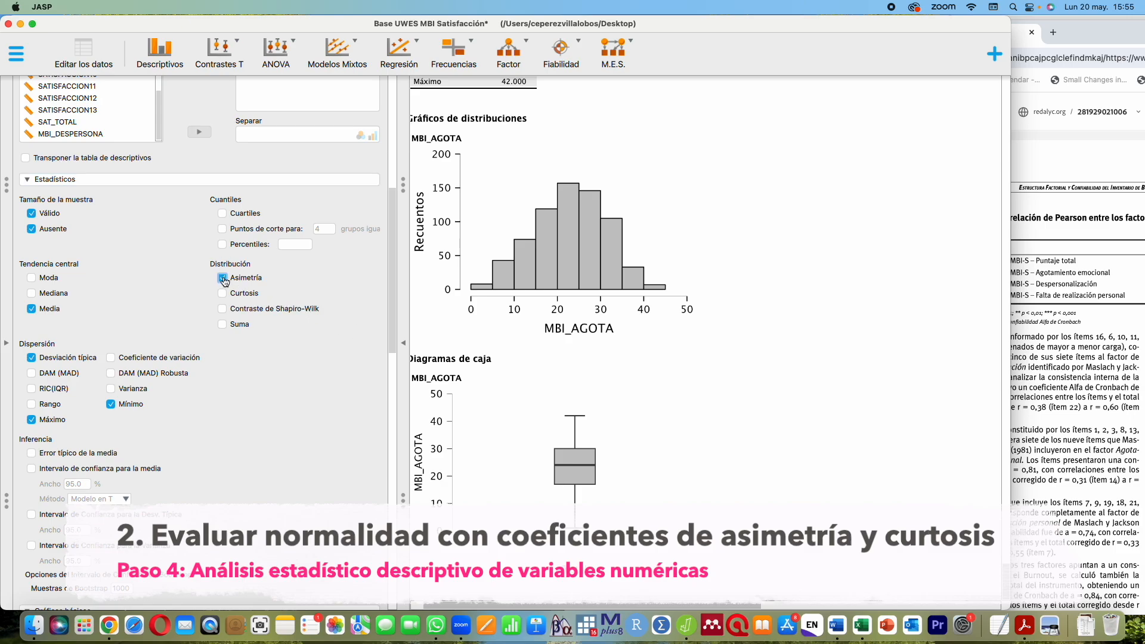
pyautogui.click(223, 294)
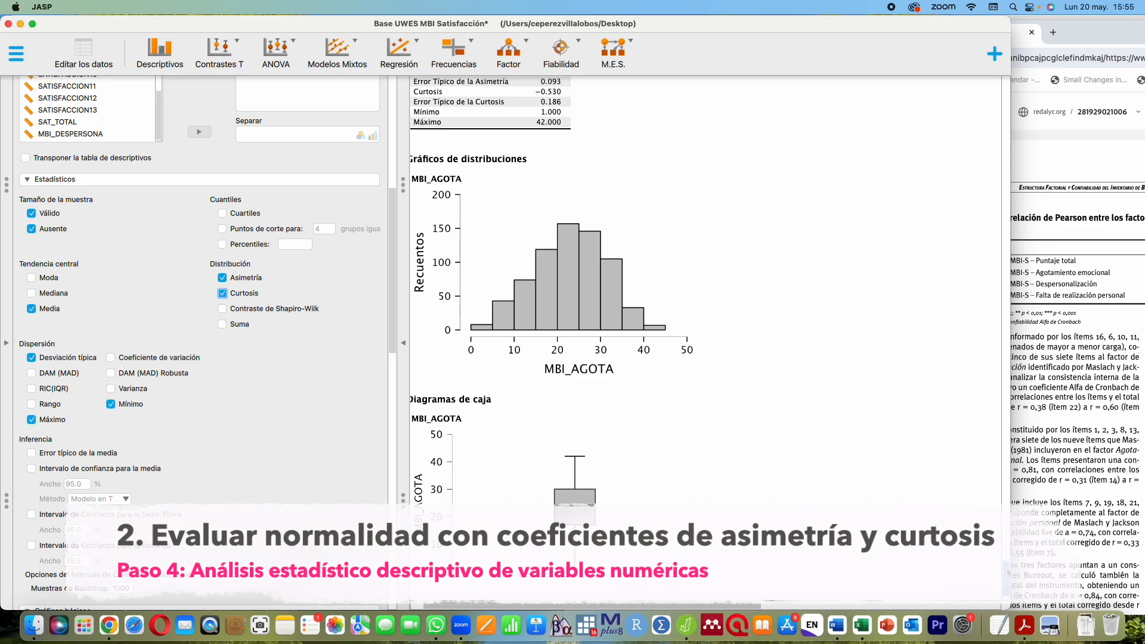
pyautogui.scroll(5, 458, 339)
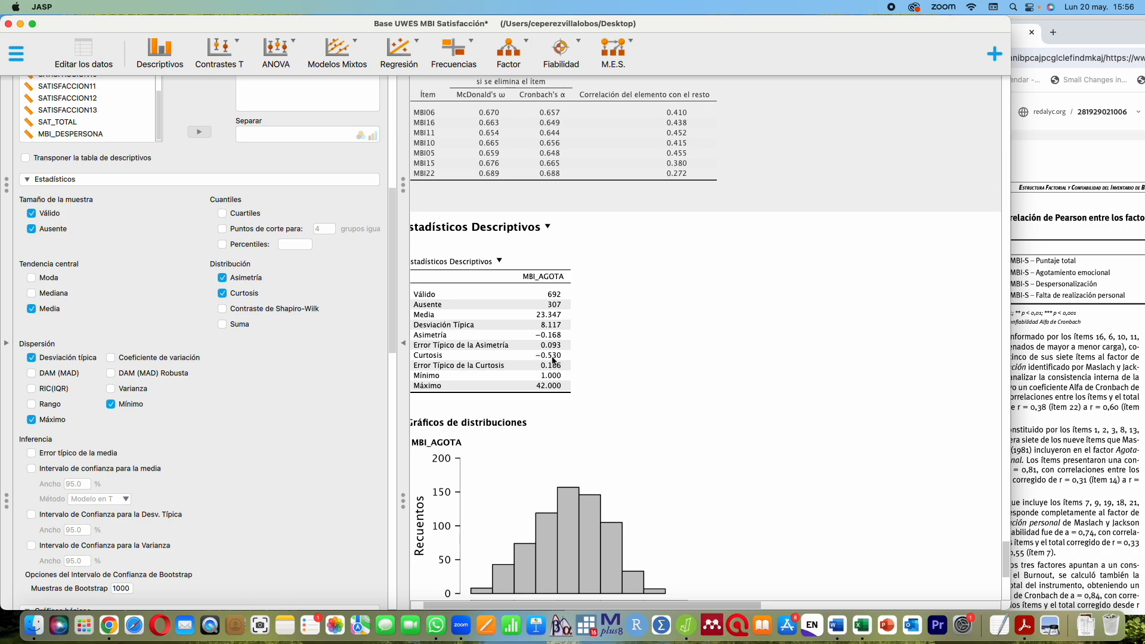
# Add the Shapiro-Wilk test for MBI_AGOTA and compare its result with the distribution and box plots
pyautogui.click(223, 309)
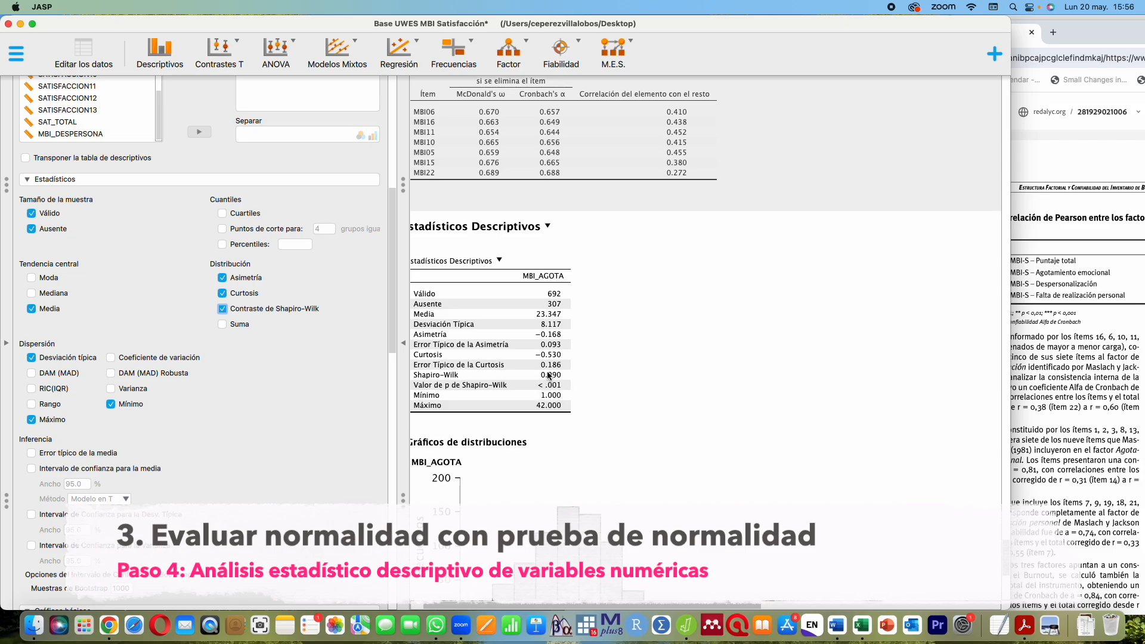
pyautogui.scroll(-3, 537, 418)
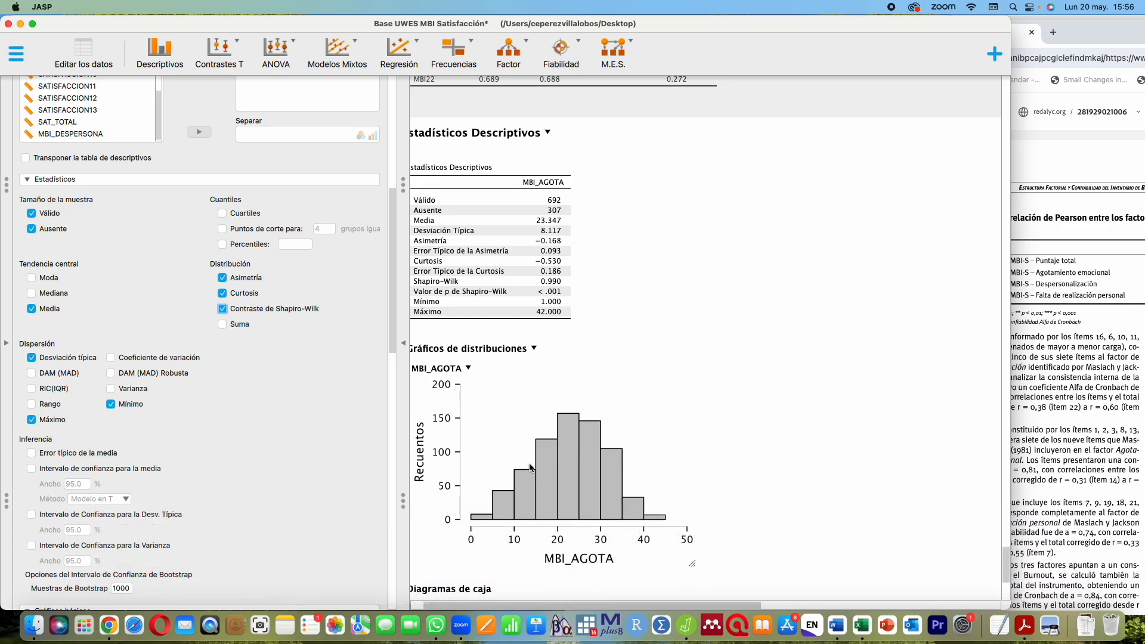
pyautogui.scroll(-5, 514, 475)
pyautogui.scroll(4, 514, 475)
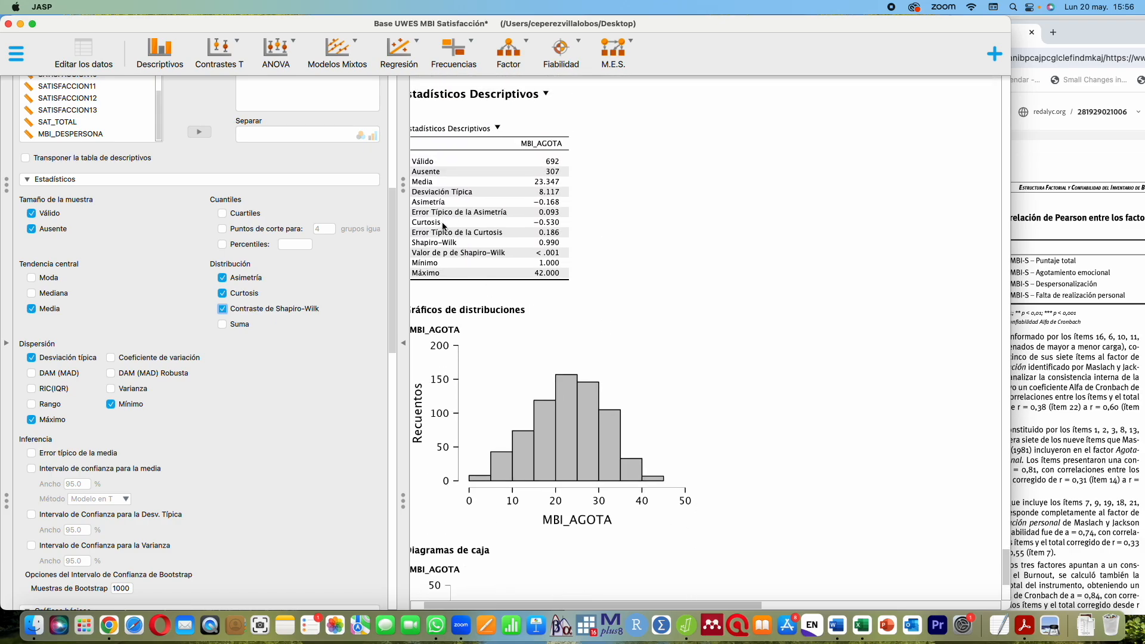
pyautogui.hscroll(-2, 443, 226)
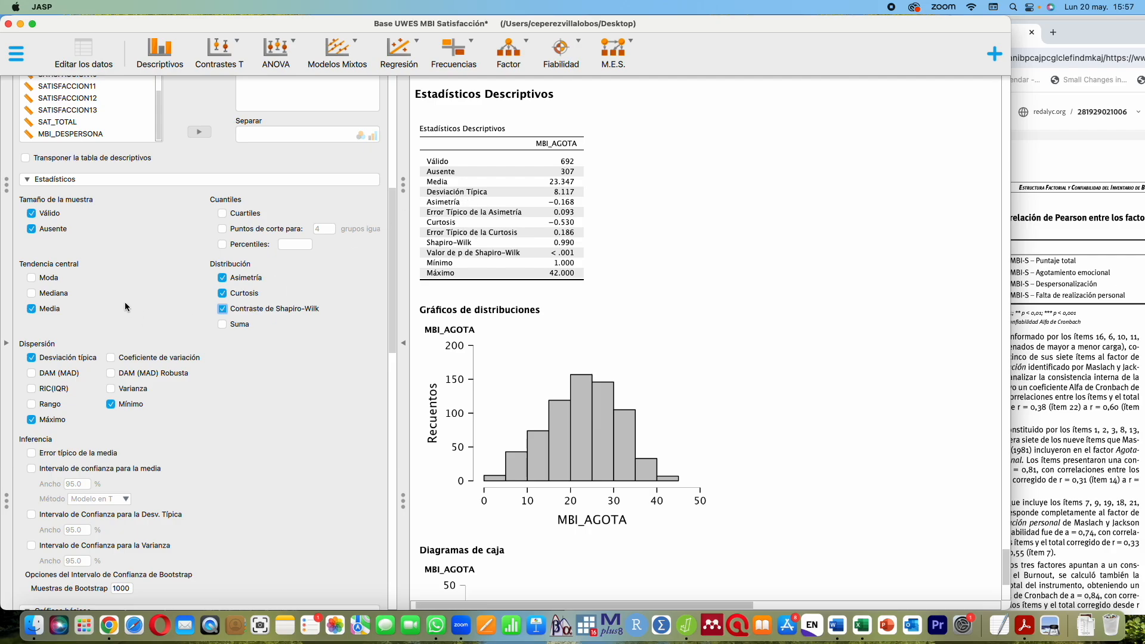
# Include the median and the interquartile range (RIC) in the descriptive statistics of MBI_AGOTA
pyautogui.click(31, 293)
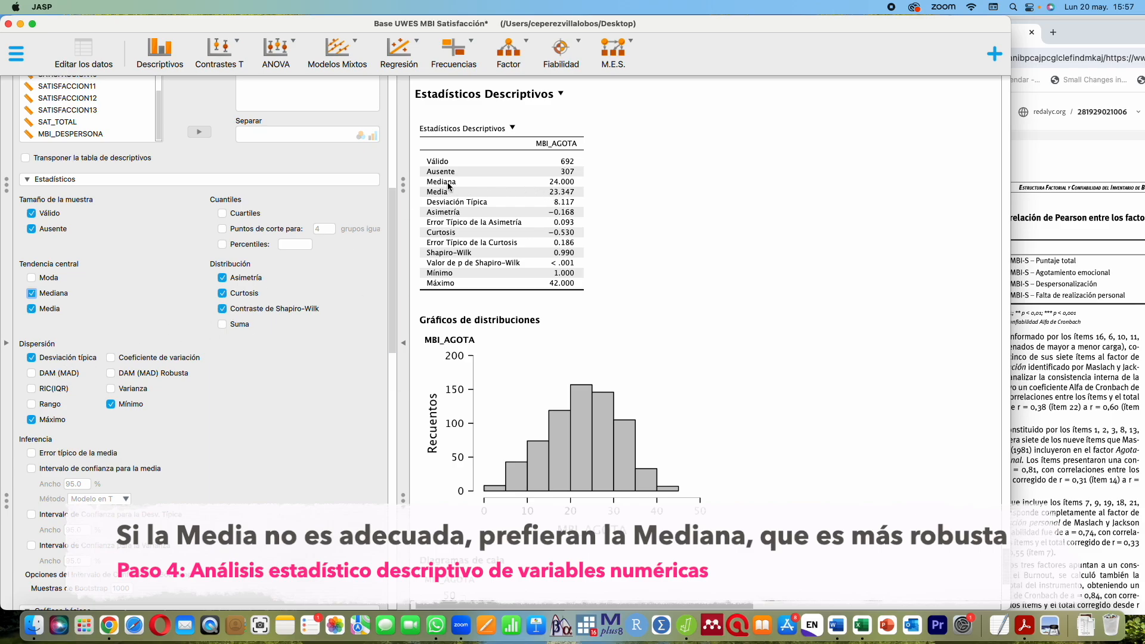
pyautogui.click(31, 390)
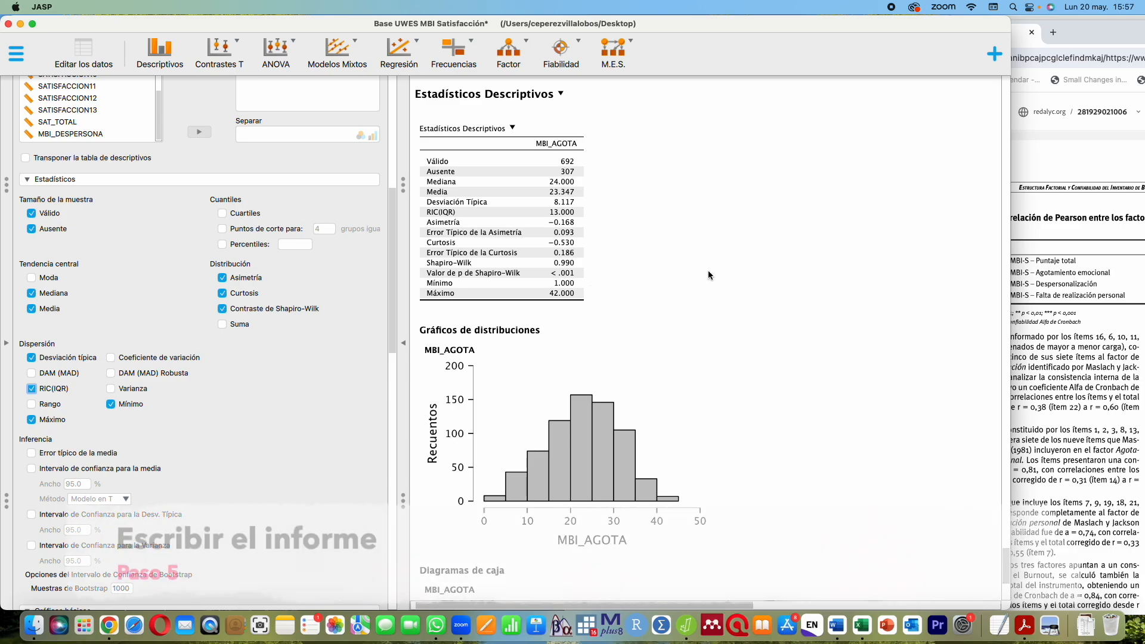
pyautogui.hscroll(3, 723, 268)
# Switch to RESULTADOS 2.docx in Word, check its existing section heading and place the cursor below the Figura 2 caption
pyautogui.click(836, 626)
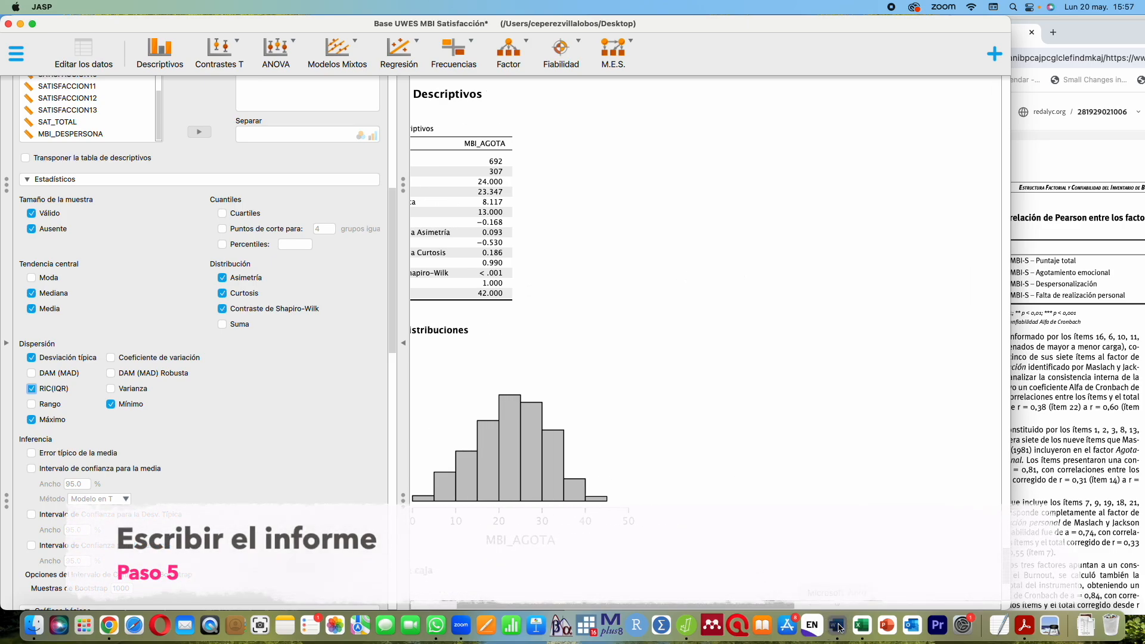
pyautogui.click(994, 427)
pyautogui.scroll(-5, 994, 427)
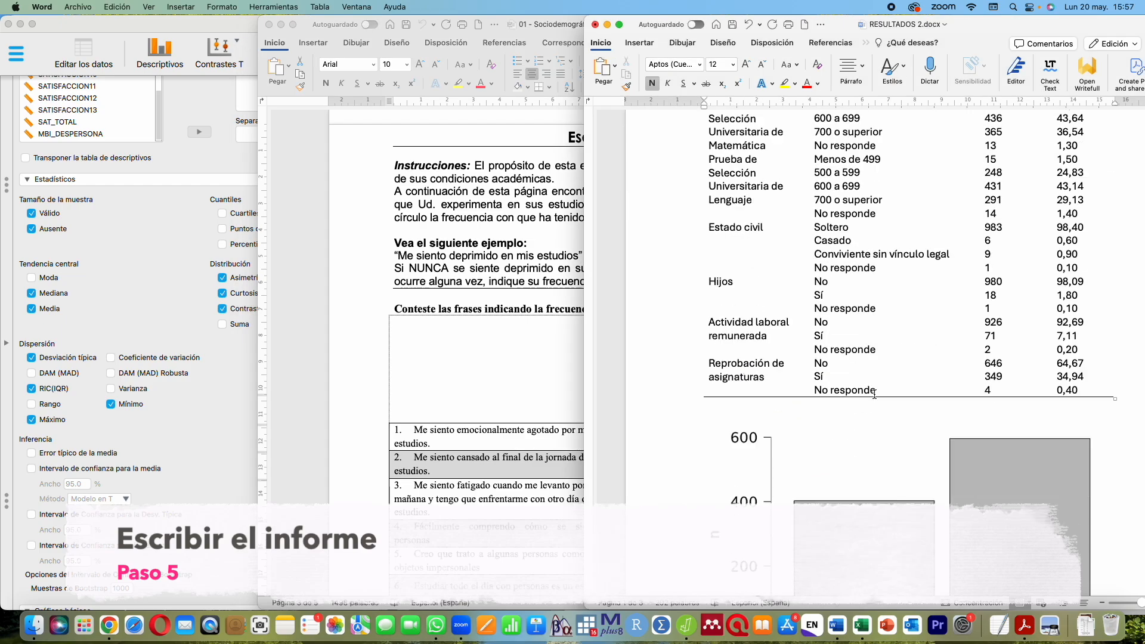
pyautogui.scroll(6, 876, 393)
pyautogui.scroll(10, 876, 393)
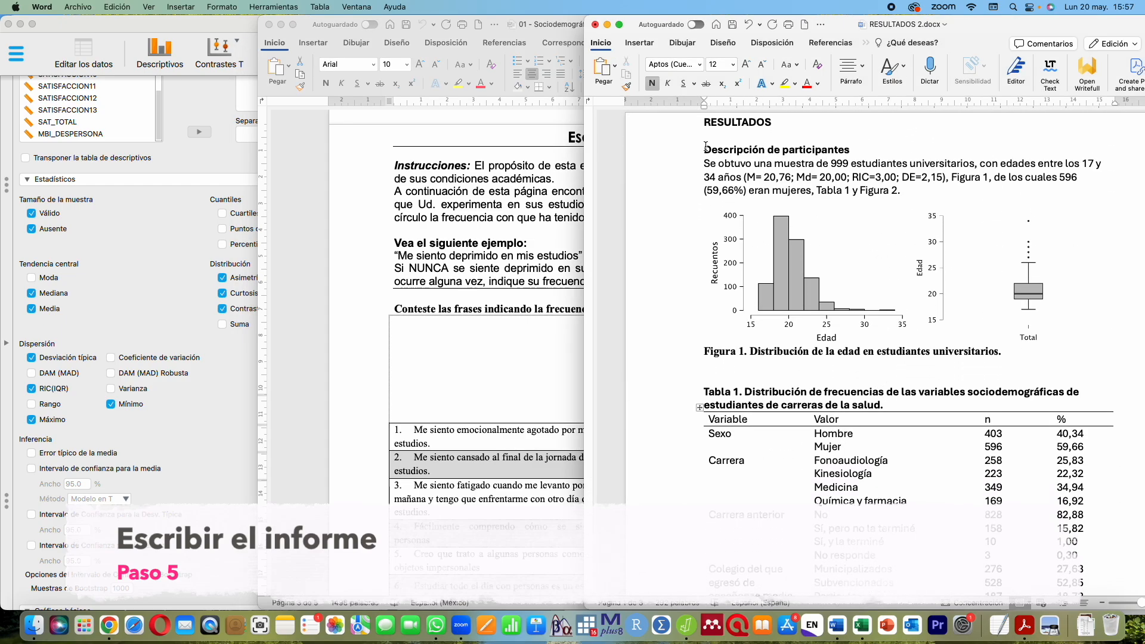
pyautogui.moveTo(706, 147); pyautogui.dragTo(847, 151)
pyautogui.scroll(-10, 839, 174)
pyautogui.scroll(-10, 838, 174)
pyautogui.click(792, 186)
pyautogui.press('super+b')
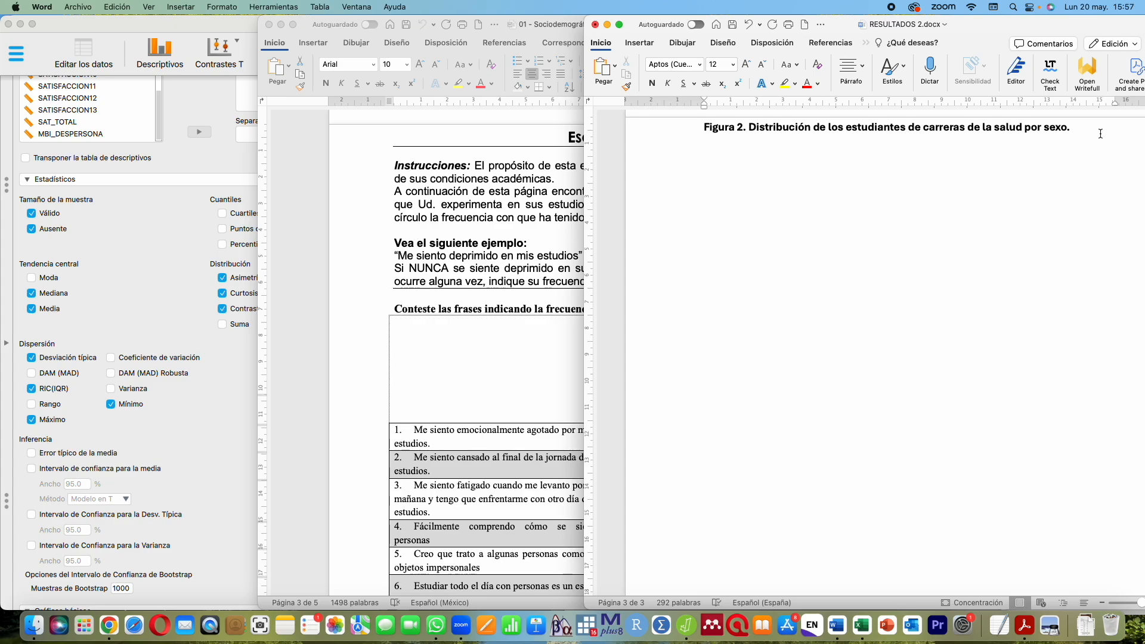
# Write the bold heading "Descripción sustantiva" below the Figura 2 caption
pyautogui.write('Descripci')
pyautogui.press('BackSpace')
pyautogui.press('BackSpace')
pyautogui.press('super+b')
pyautogui.write('Descripción sustantiva')
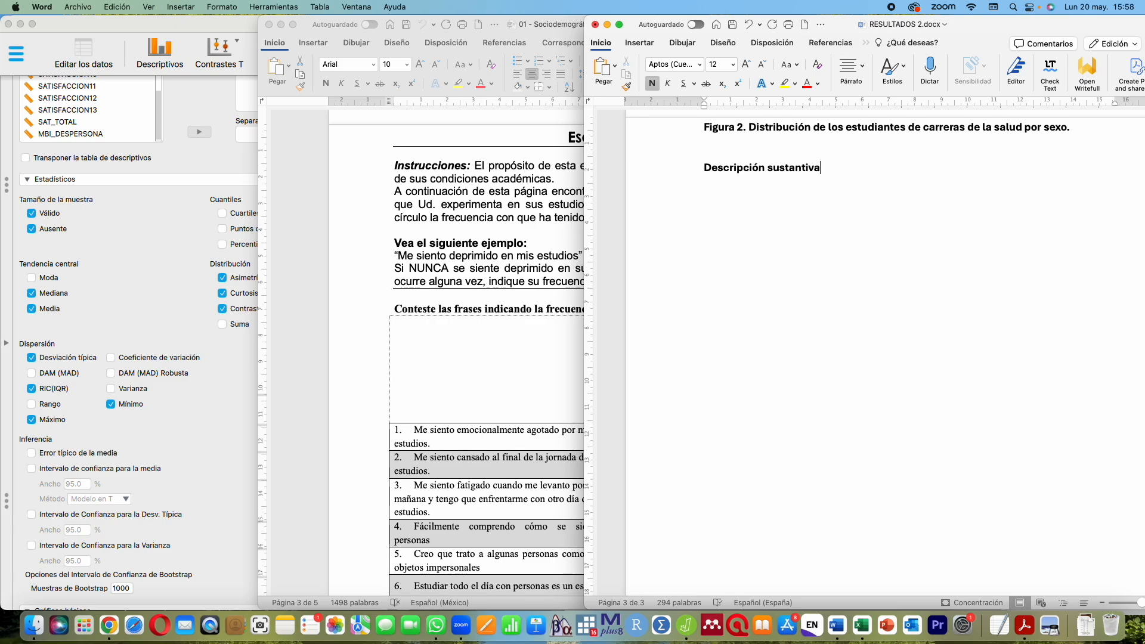
# Replace the heading with "Niveles de burnout de los estudiantes universitarios" in bold and place the cursor on a new line beneath it
pyautogui.press('BackSpace')
pyautogui.press('BackSpace')
pyautogui.press('BackSpace')
pyautogui.press('BackSpace')
pyautogui.press('BackSpace')
pyautogui.press('BackSpace')
pyautogui.press('BackSpace')
pyautogui.press('BackSpace')
pyautogui.press('BackSpace')
pyautogui.press('BackSpace')
pyautogui.press('BackSpace')
pyautogui.press('BackSpace')
pyautogui.press('BackSpace')
pyautogui.press('BackSpace')
pyautogui.press('BackSpace')
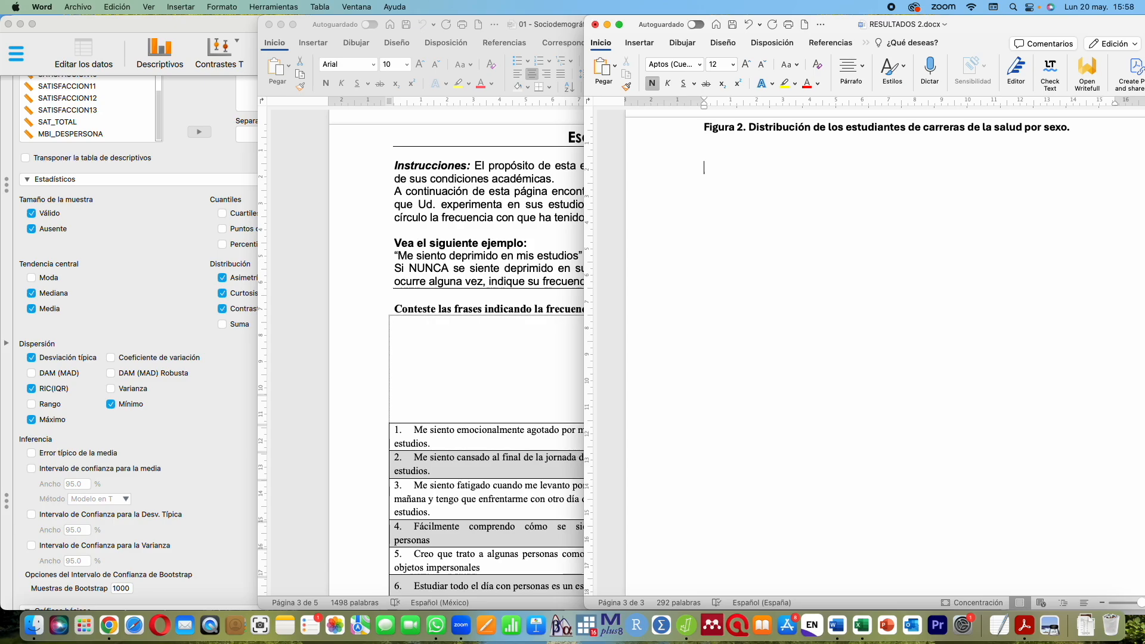
pyautogui.write('Niveles de burnout de los estudi')
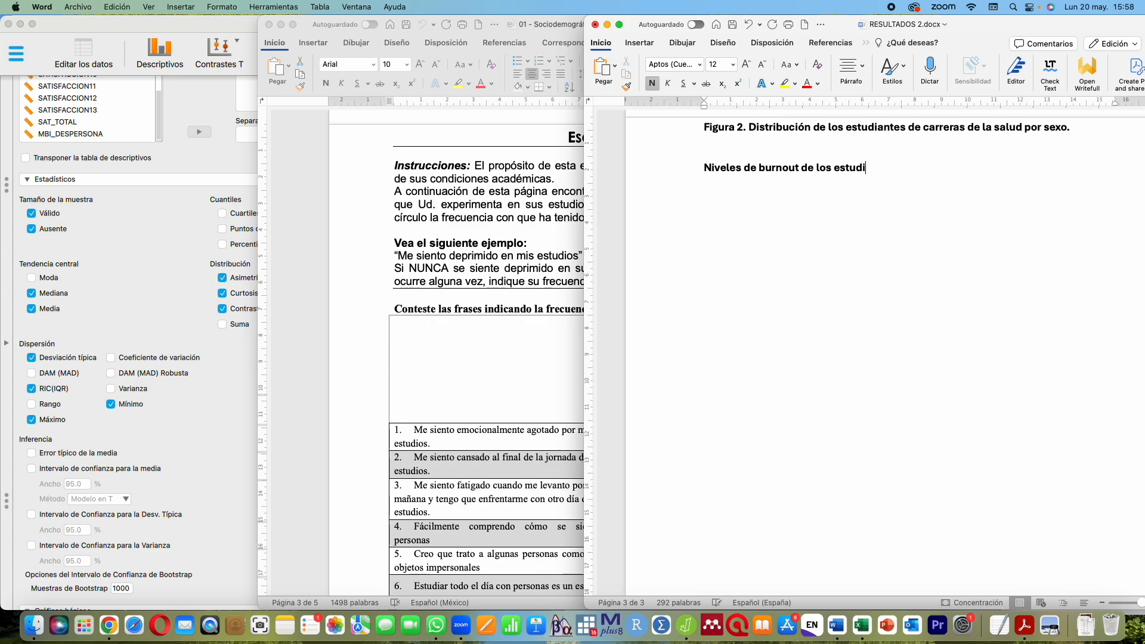
pyautogui.write('antes universitarios')
pyautogui.press('Return')
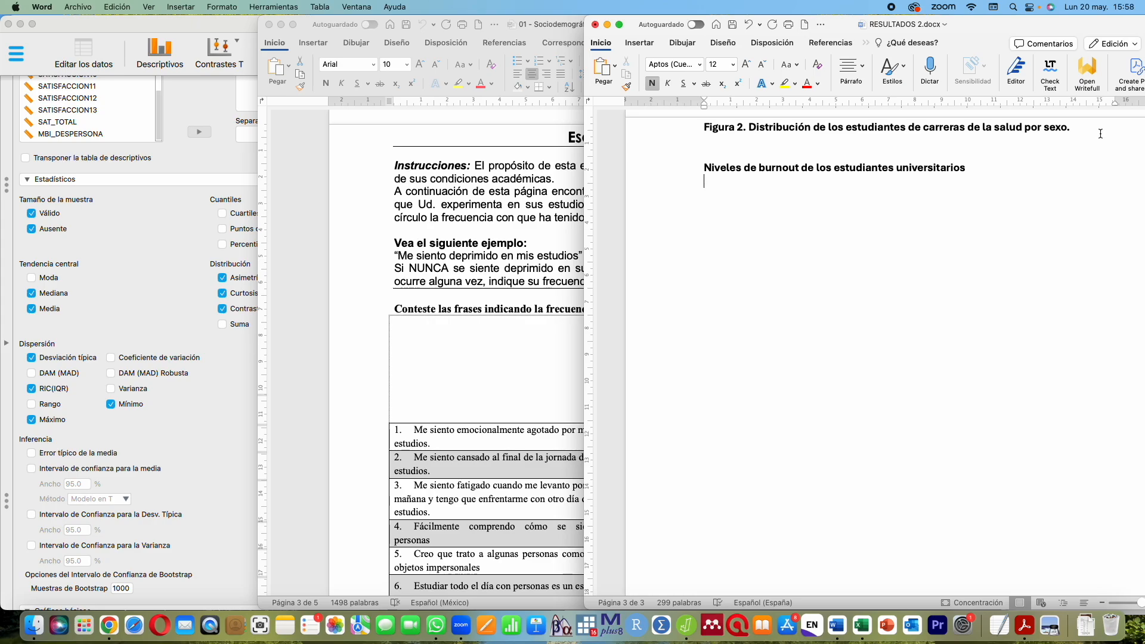
pyautogui.click(662, 174)
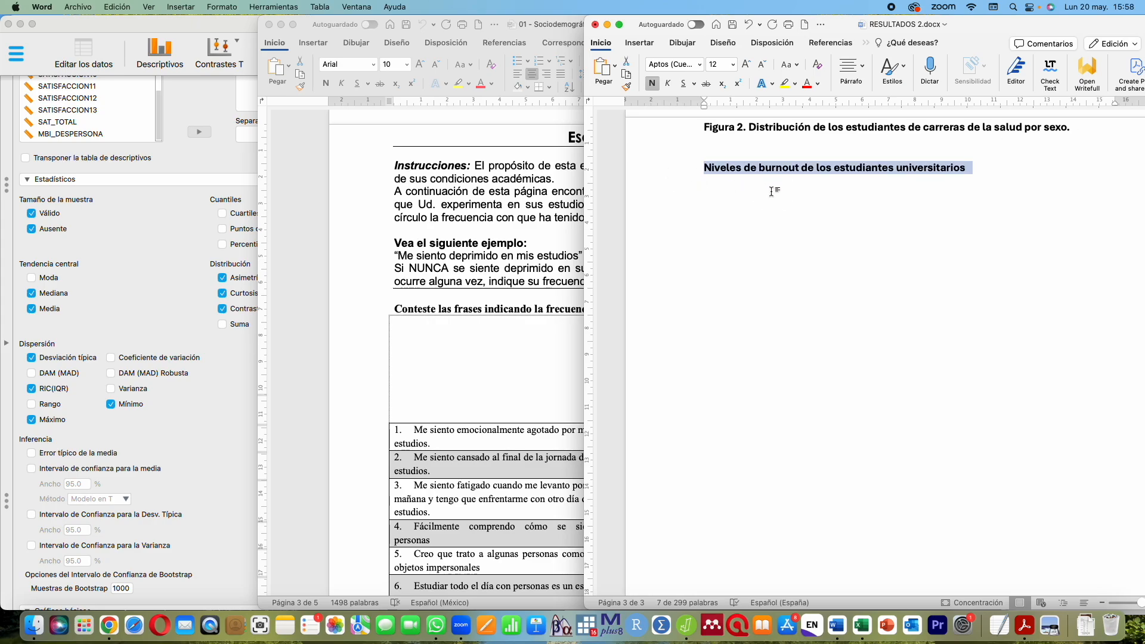
pyautogui.click(774, 192)
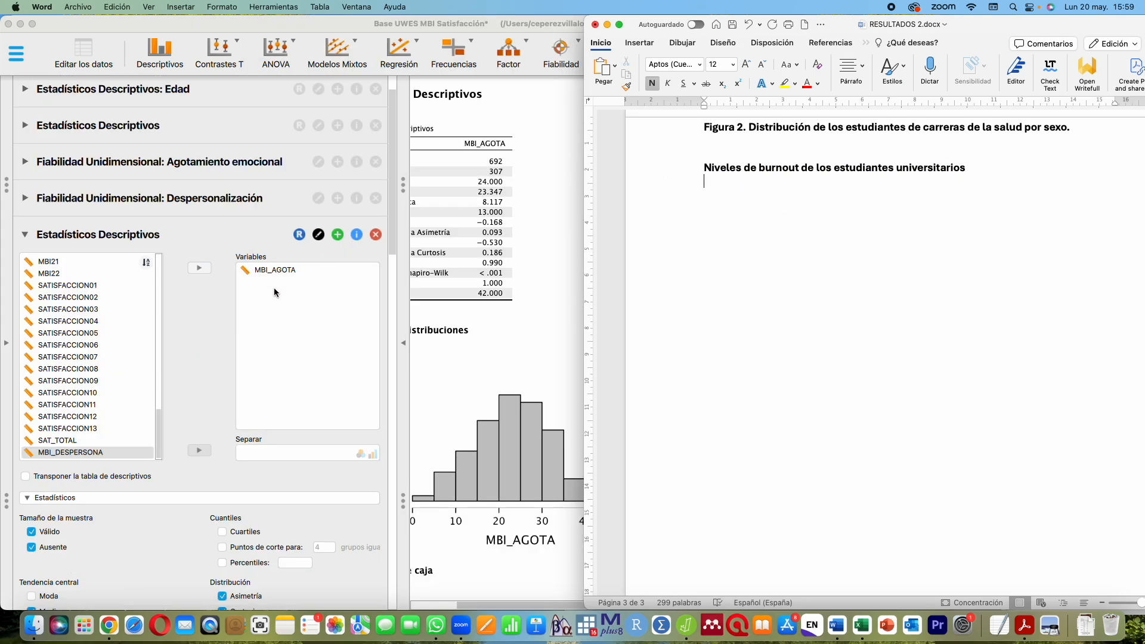
# Switch to JASP, add MBI_DESPERSONA to the descriptive statistics variables and review its table, histogram and box plot
pyautogui.click(274, 289)
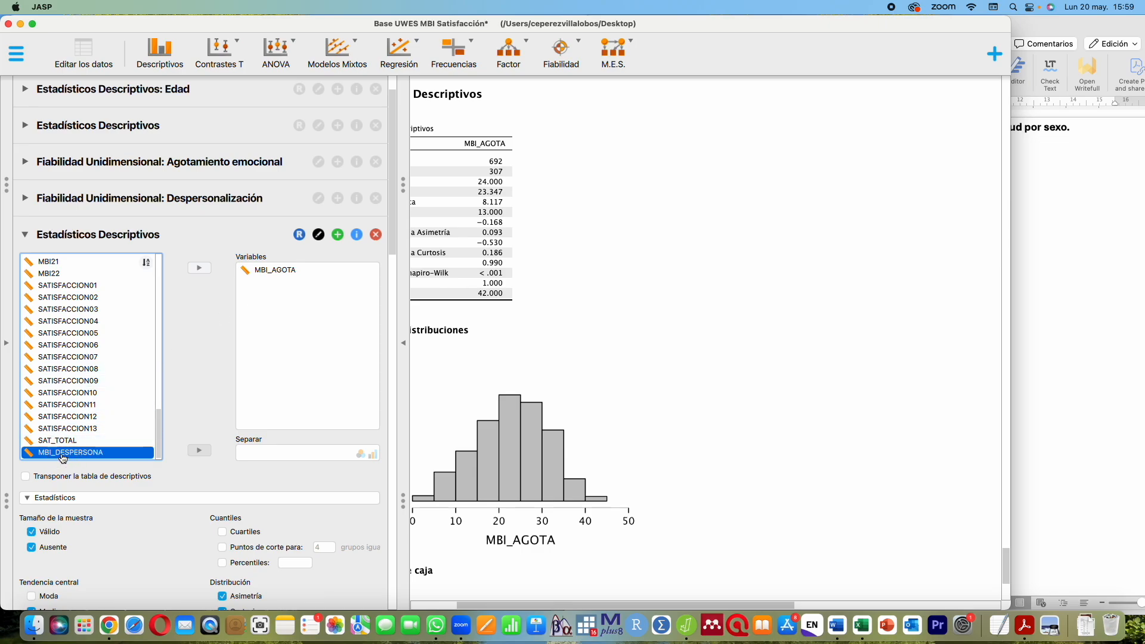
pyautogui.click(199, 267)
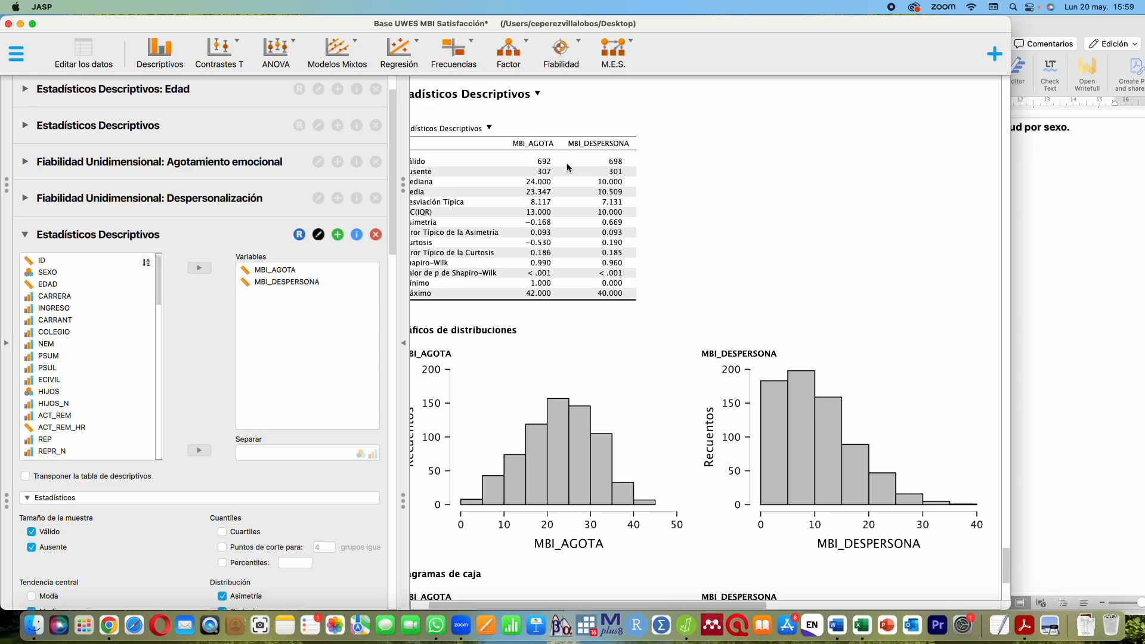
pyautogui.click(605, 606)
pyautogui.moveTo(606, 605); pyautogui.dragTo(569, 606)
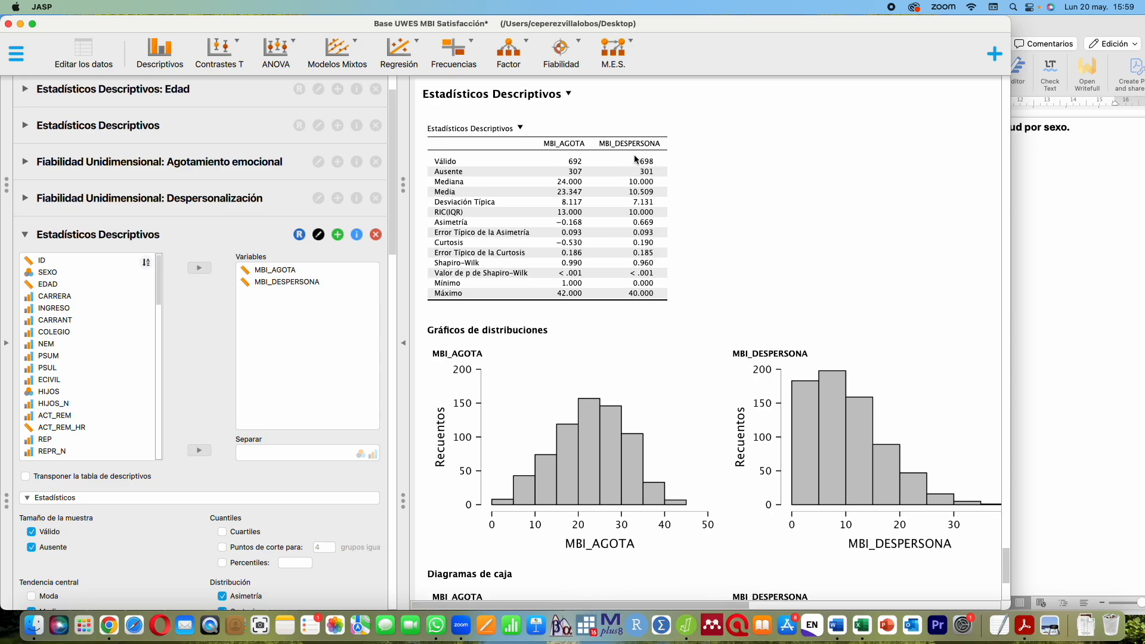
pyautogui.scroll(-8, 857, 462)
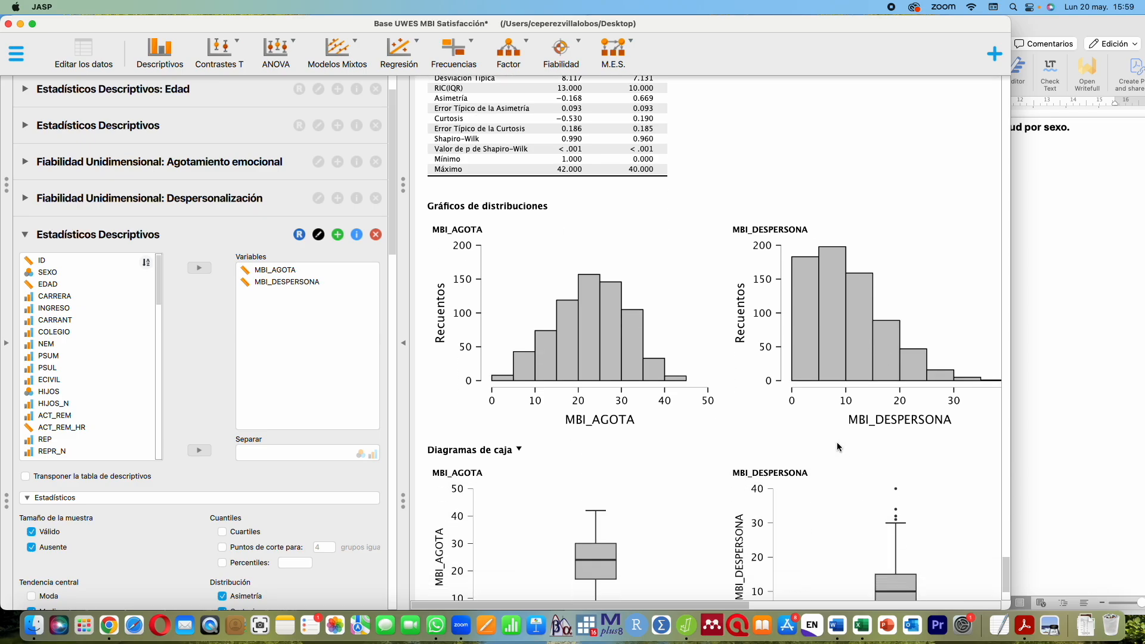
pyautogui.scroll(6, 837, 442)
pyautogui.scroll(2, 838, 443)
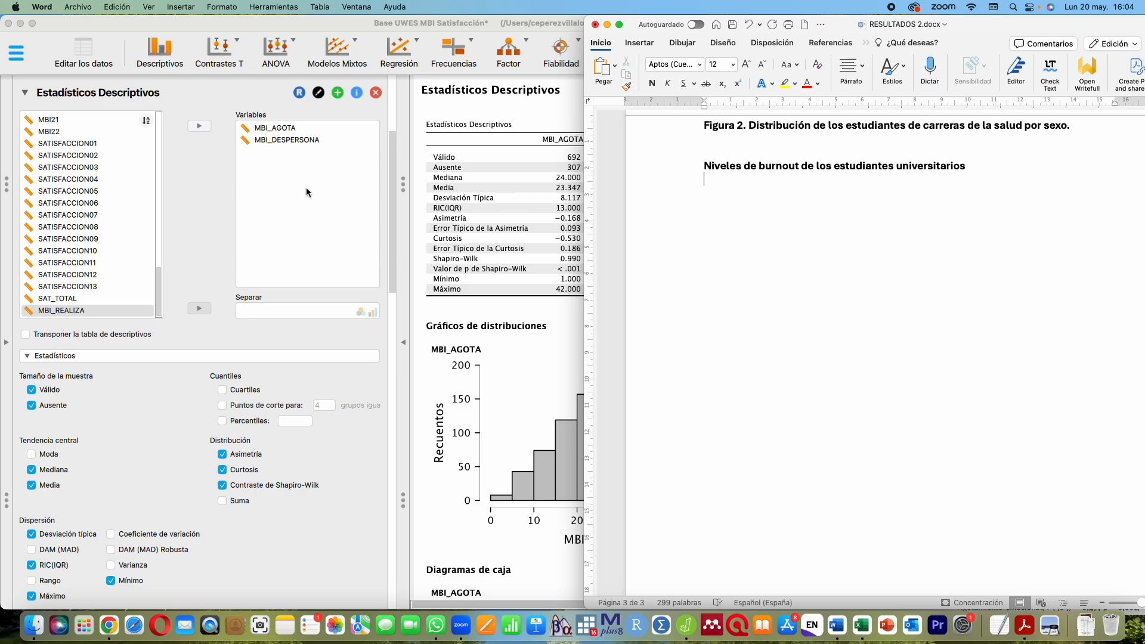
# Return to JASP and collapse the Estadísticos Descriptivos analysis of the MBI factors
pyautogui.click(388, 183)
pyautogui.scroll(1, 389, 167)
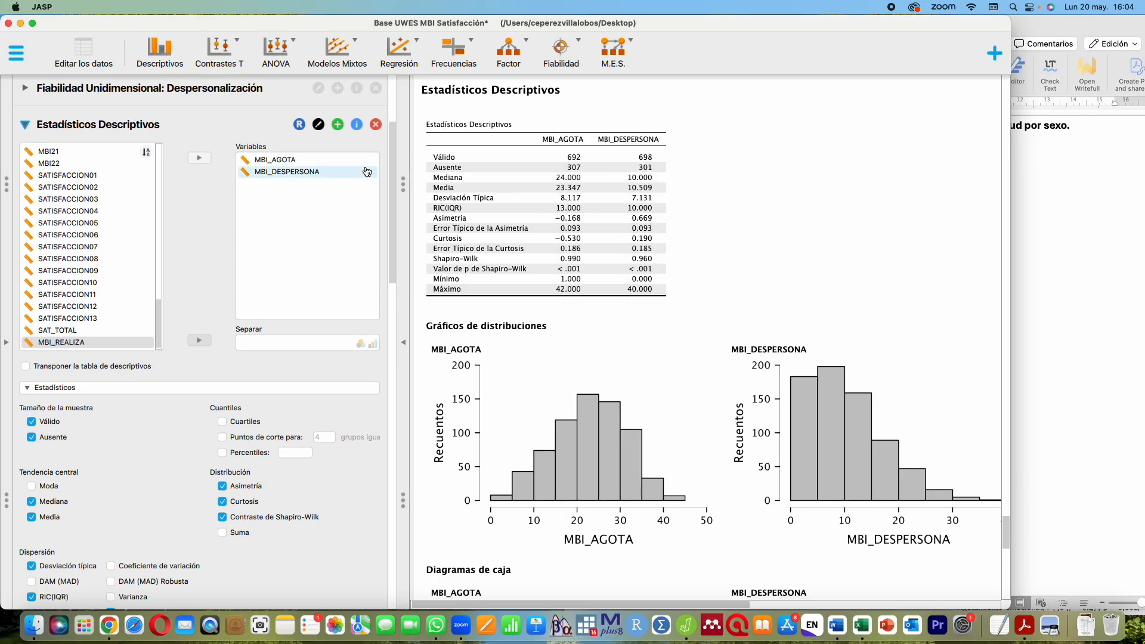
pyautogui.click(24, 129)
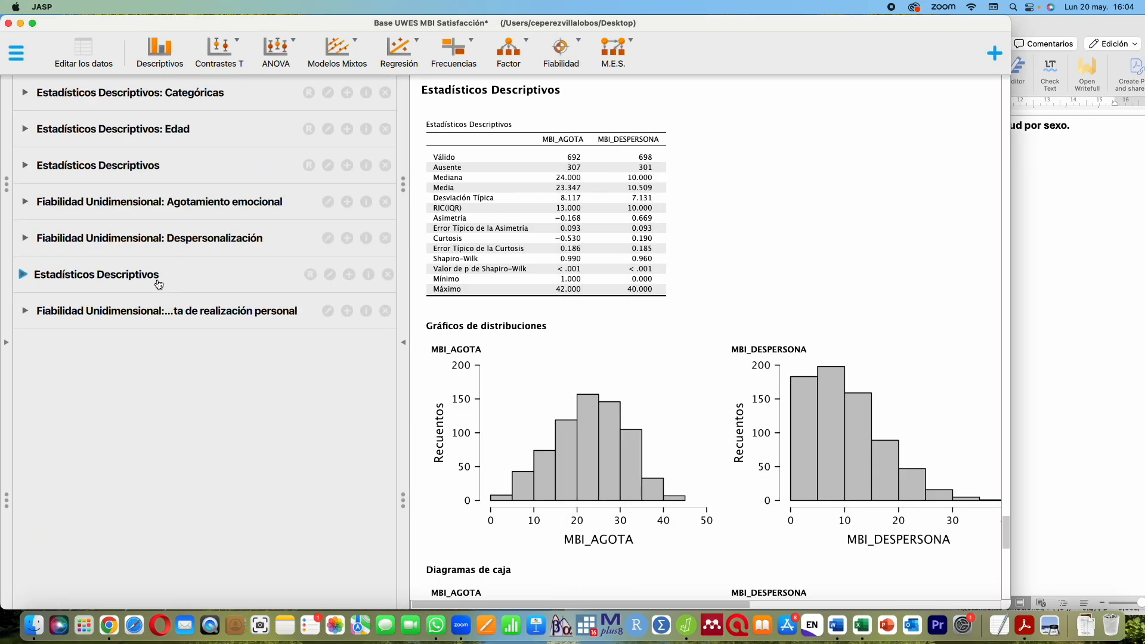
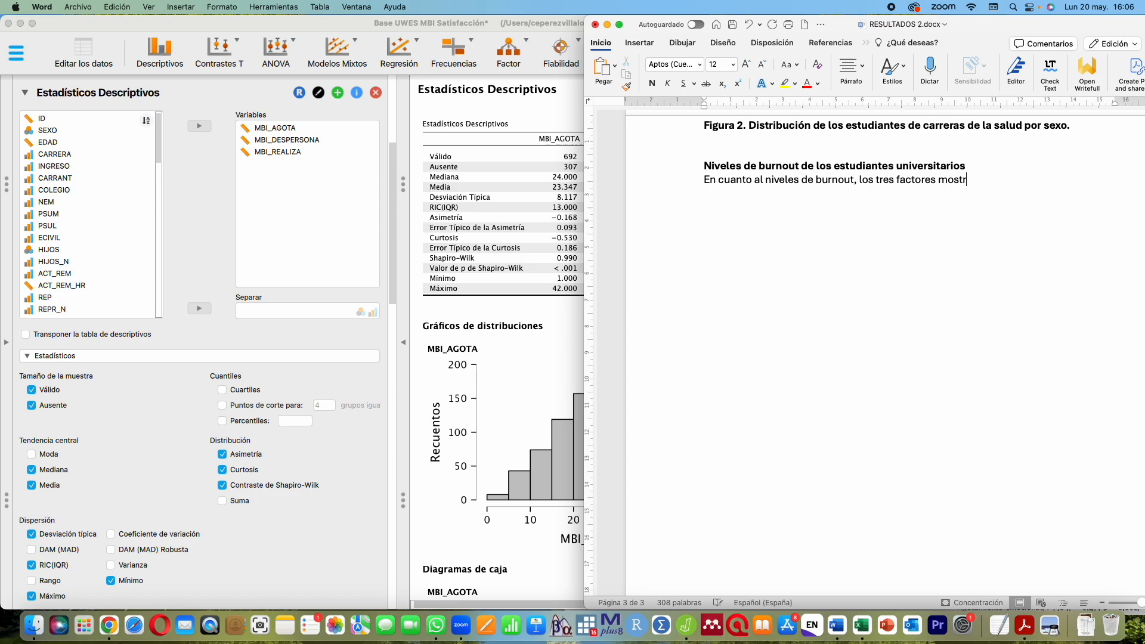
# Continue the burnout sentence in Word with "mostraron confiabilidades aceptables para su uso"
pyautogui.write('lidades aceptab')
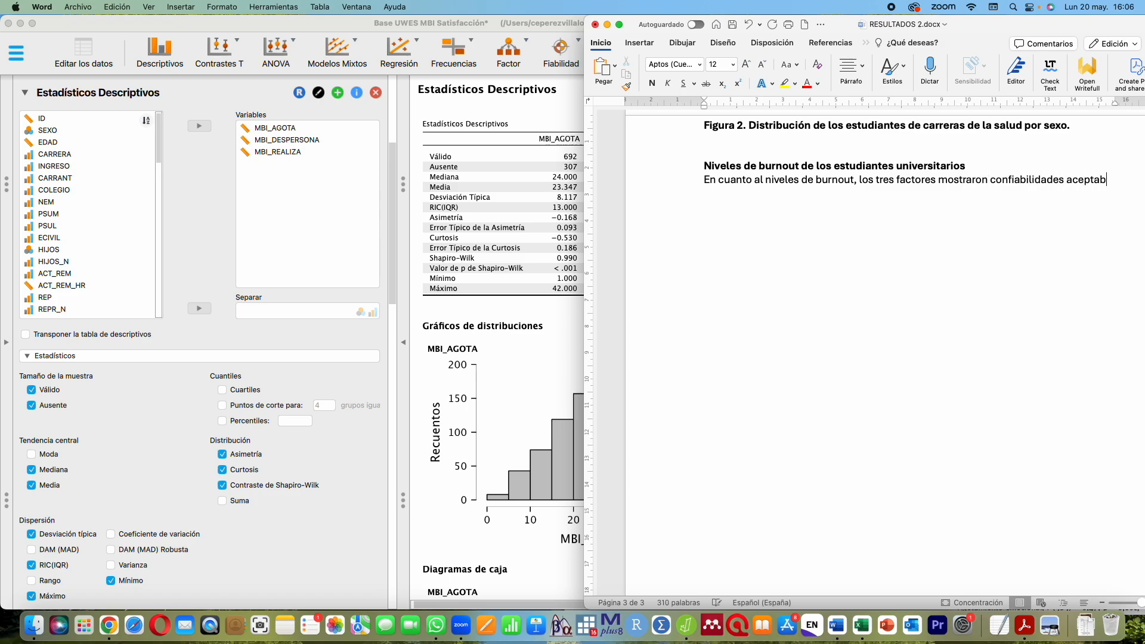
pyautogui.write('les para su uso')
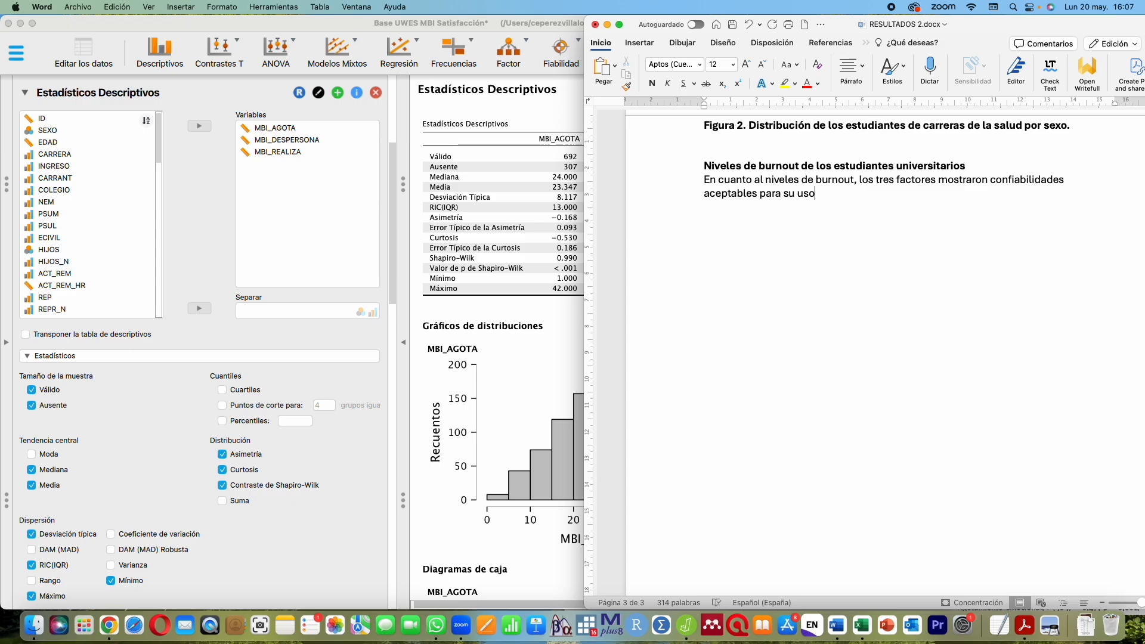
# Review the McDonald's ω and Cronbach's α estimates for Agotamiento emocional, Despersonalización and Falta de realización personal in JASP
pyautogui.click(400, 165)
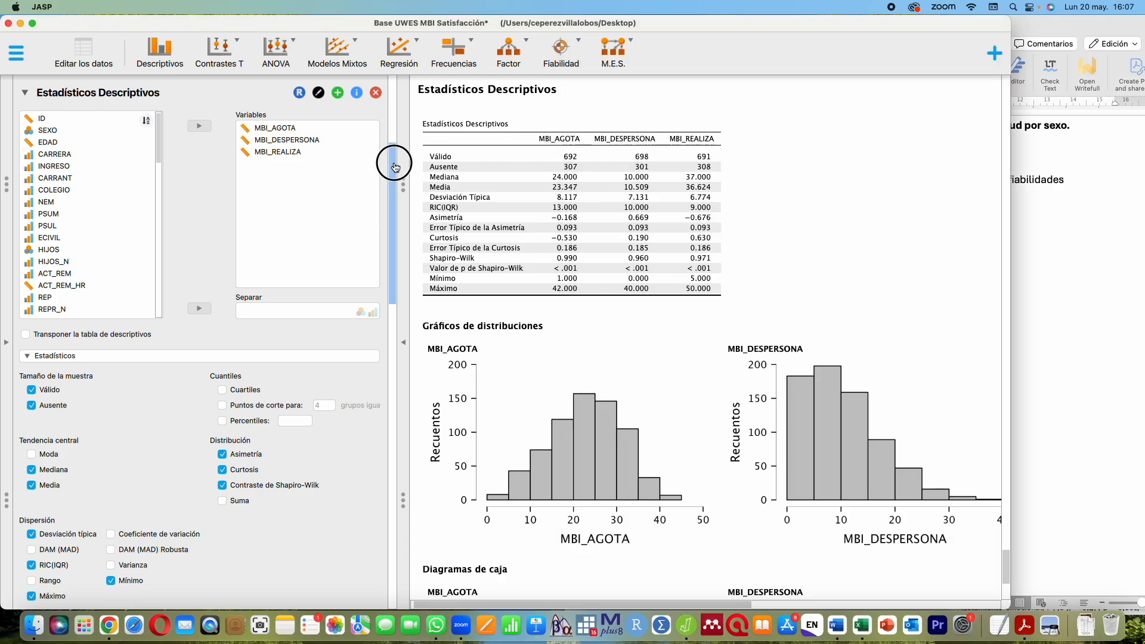
pyautogui.scroll(5, 388, 119)
pyautogui.click(275, 179)
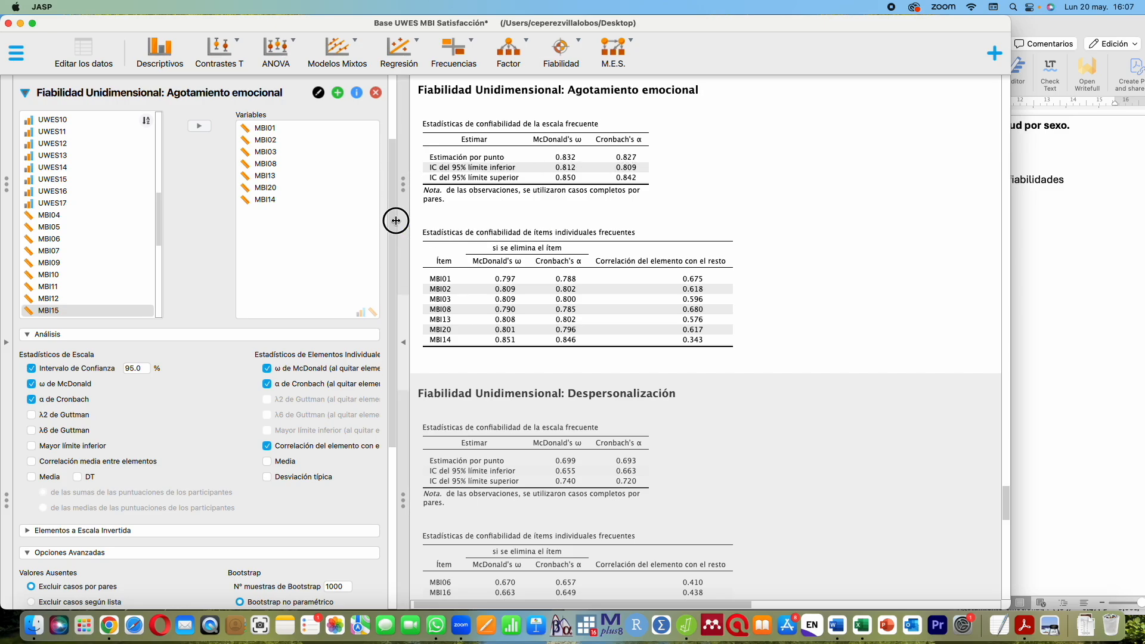
pyautogui.click(277, 103)
pyautogui.click(285, 238)
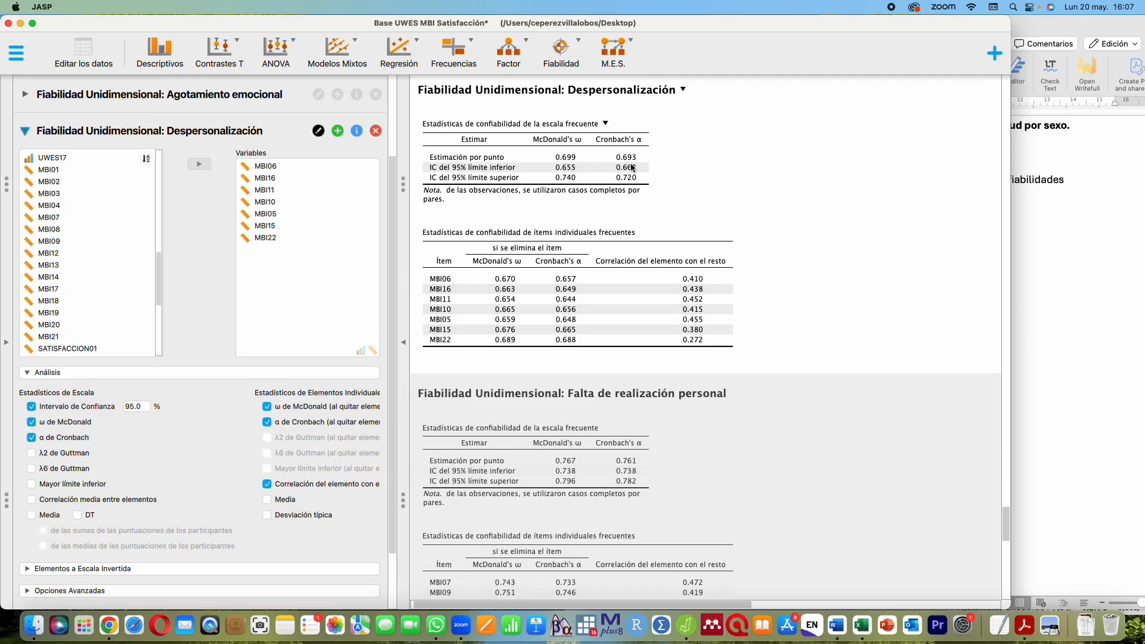
pyautogui.click(288, 132)
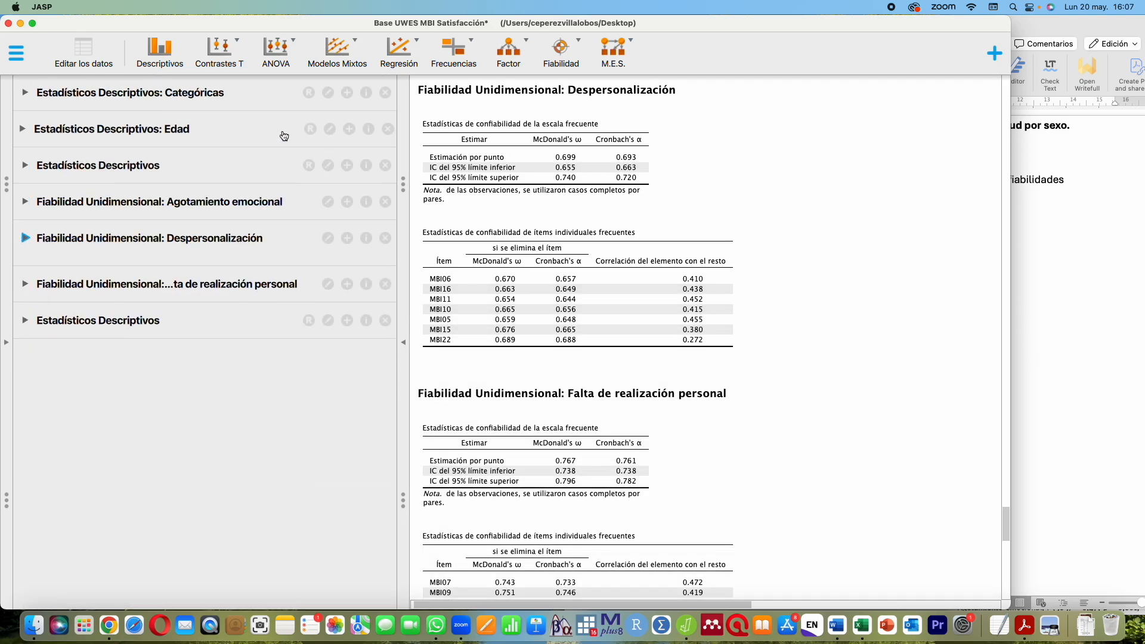
pyautogui.click(273, 278)
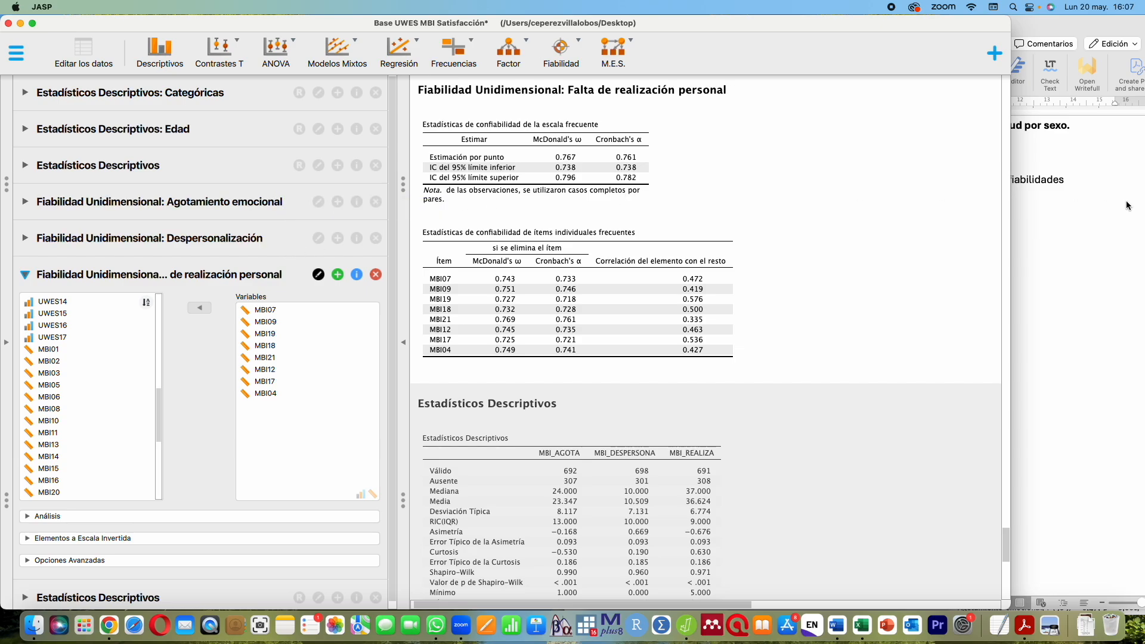
# Extend the Word sentence with ", con coeficientes entre" and insert the Symbol-font characters ω and α after it
pyautogui.click(1070, 227)
pyautogui.write(', con coeficientes entre')
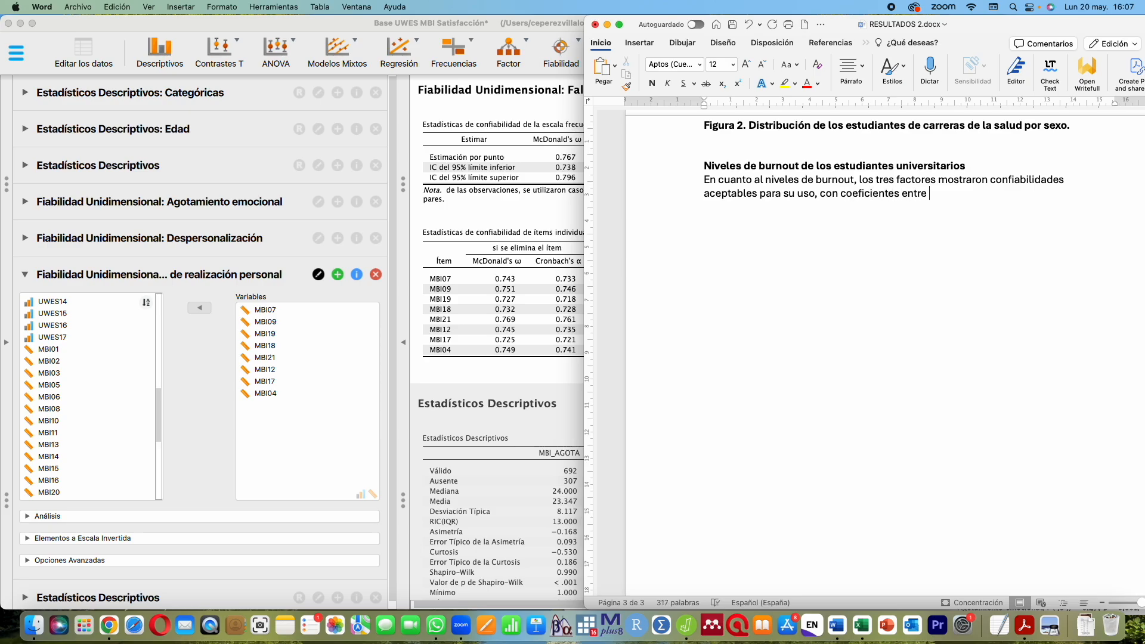
pyautogui.click(632, 42)
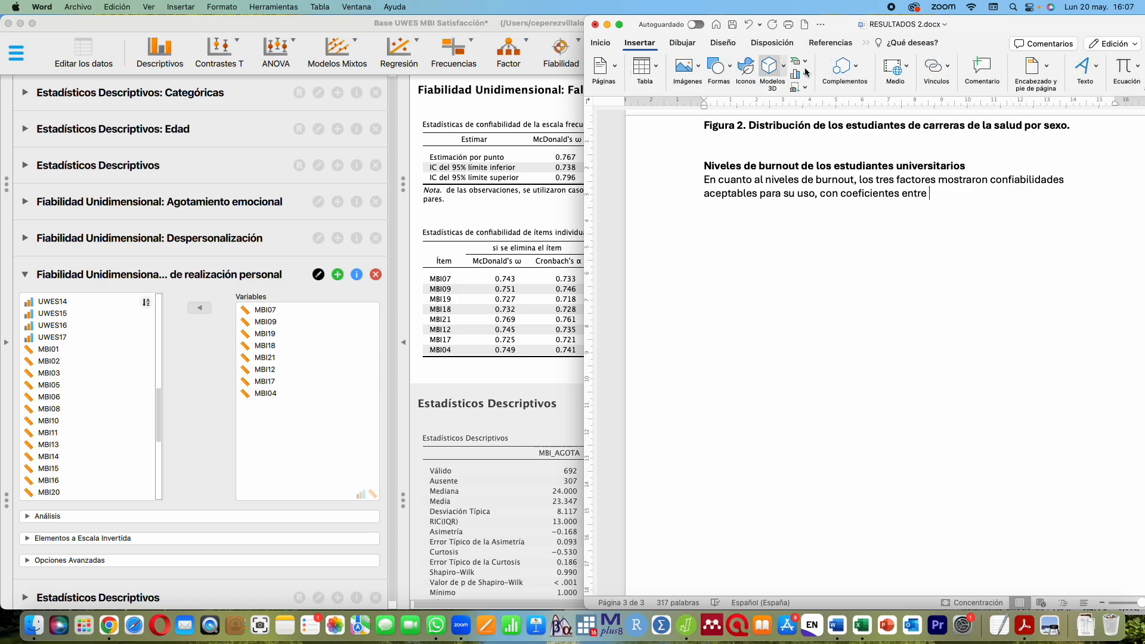
pyautogui.moveTo(1049, 22); pyautogui.dragTo(857, 21)
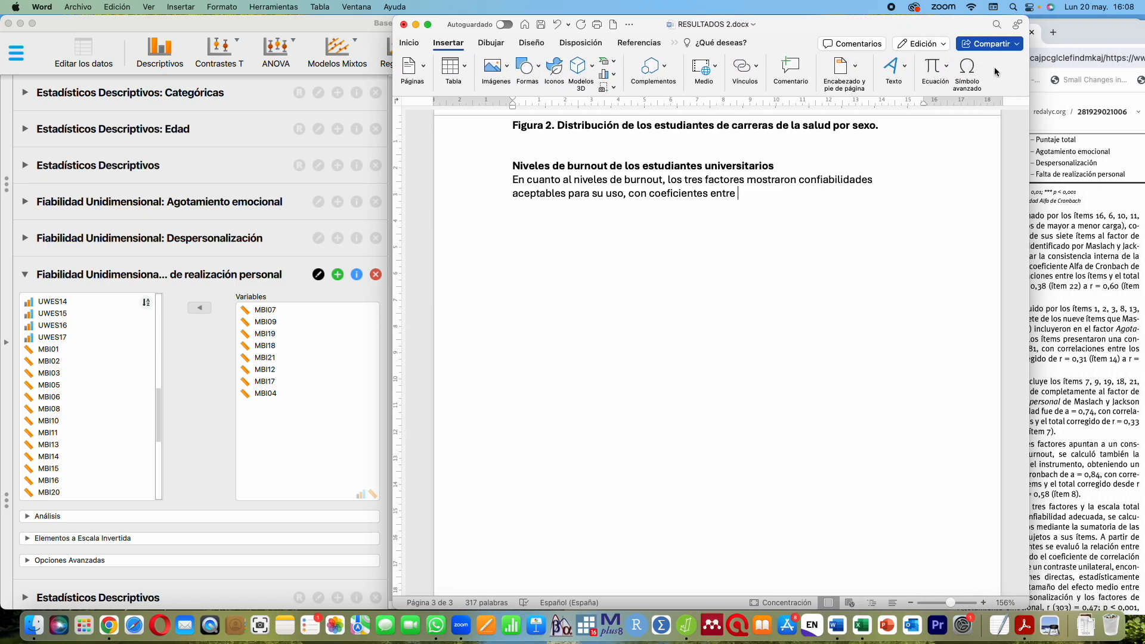
pyautogui.click(968, 69)
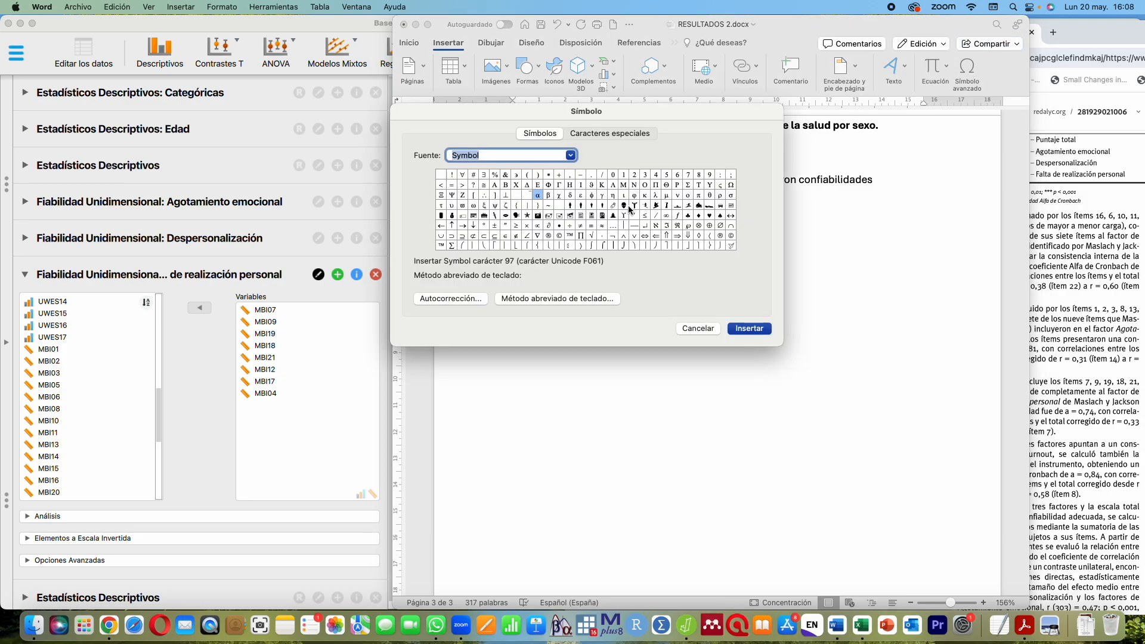
pyautogui.click(475, 209)
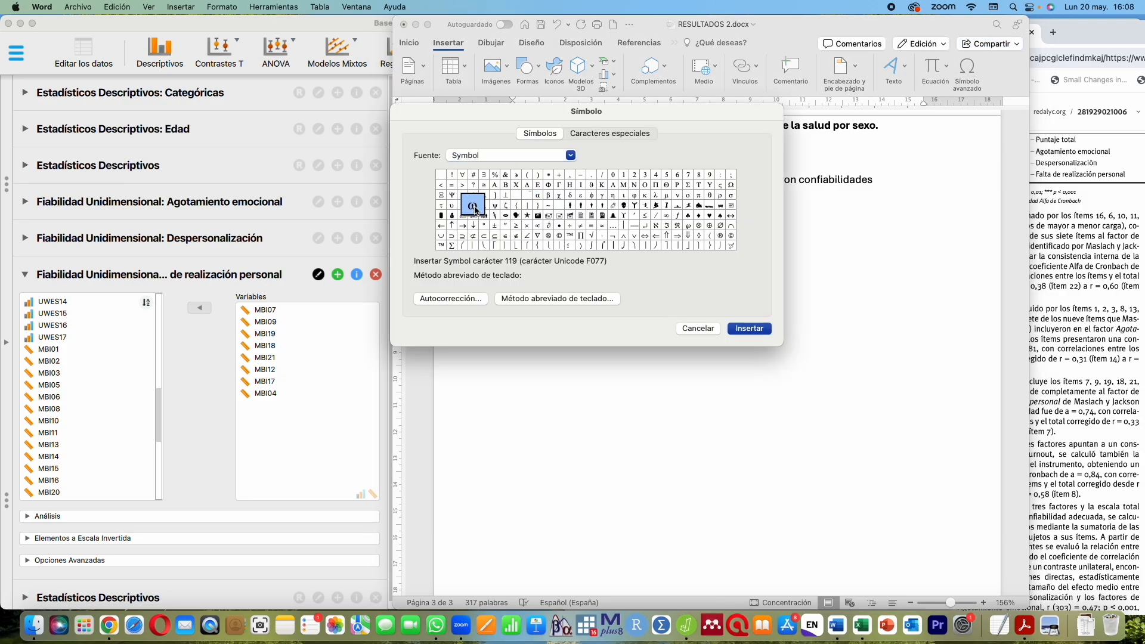
pyautogui.click(752, 329)
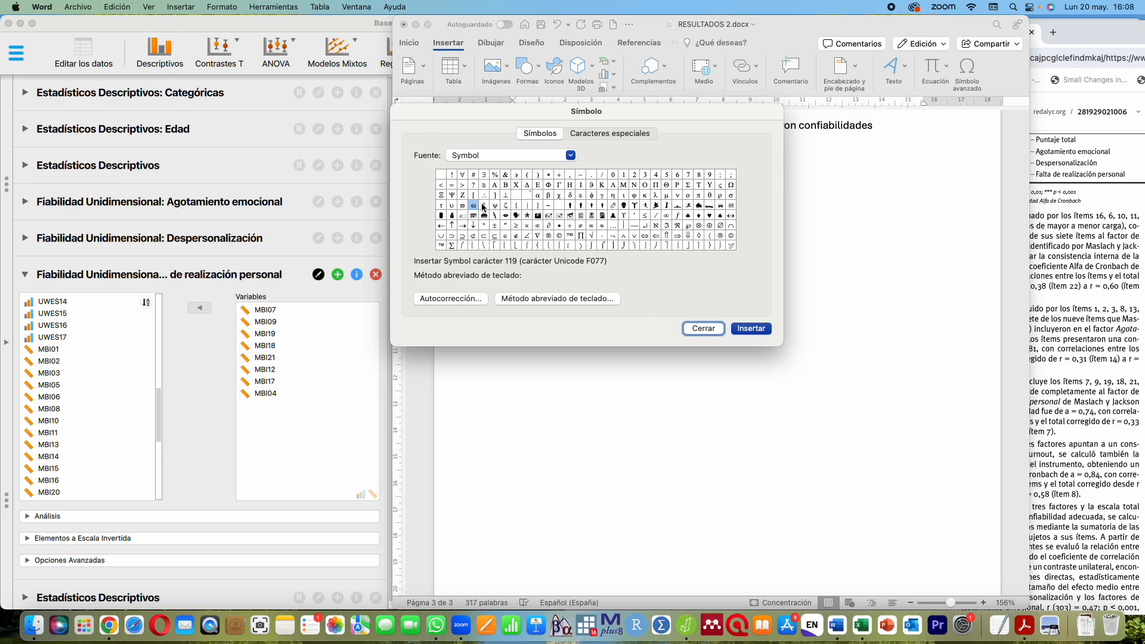
pyautogui.click(539, 197)
pyautogui.click(753, 329)
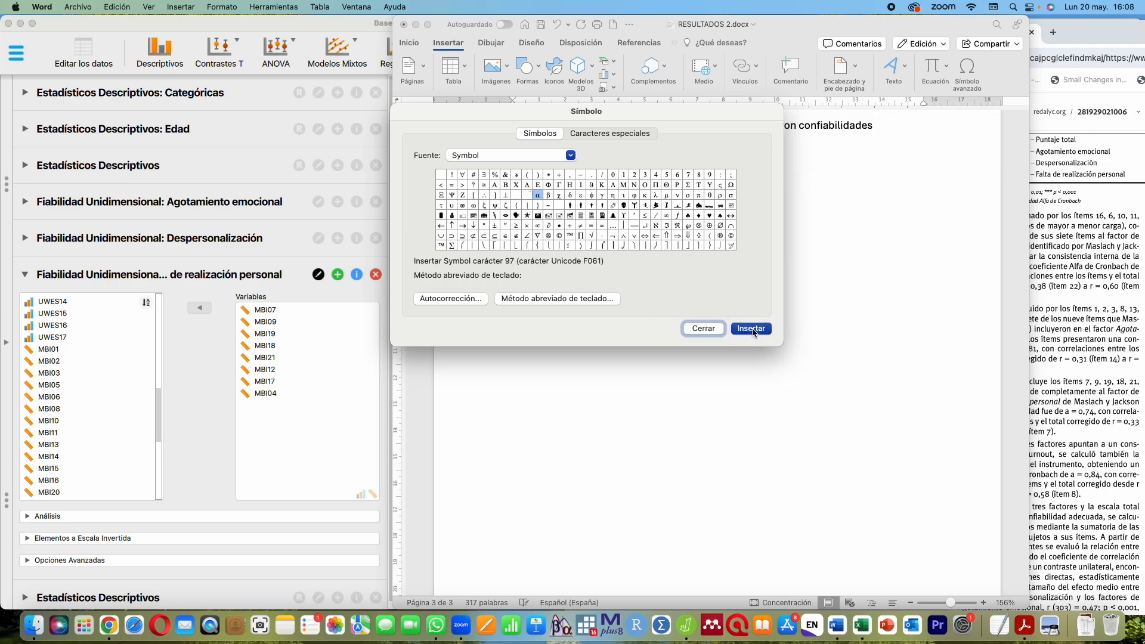
pyautogui.click(704, 329)
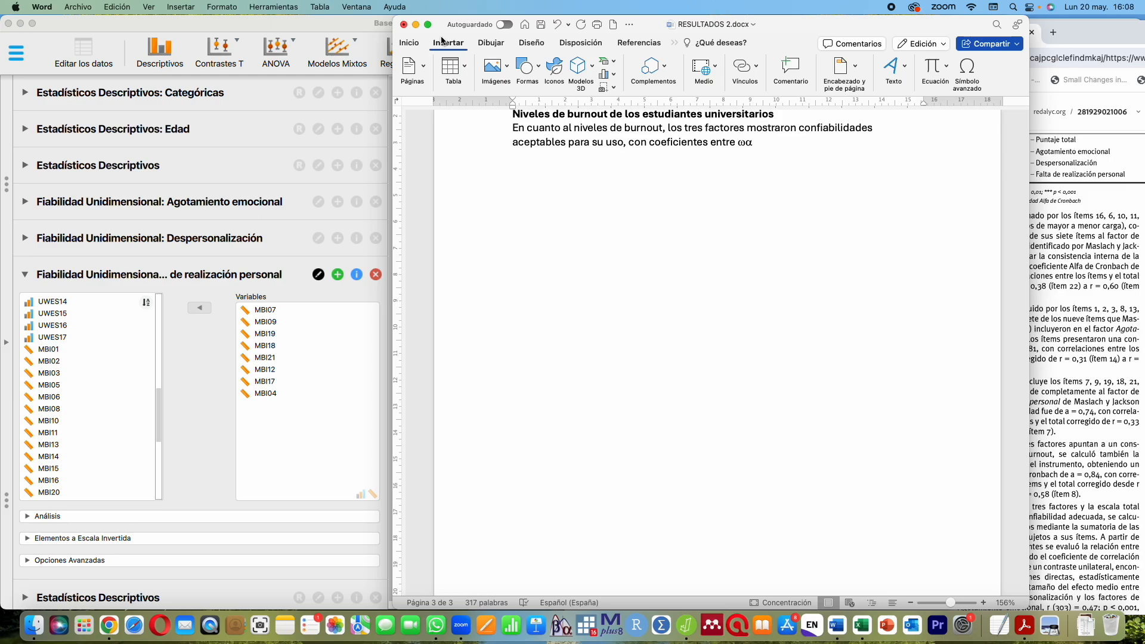
# Fill in the lower reliability coefficients from the Despersonalización analysis so the text reads "ω=0,70 a" and "α=0,69 a"
pyautogui.moveTo(439, 29); pyautogui.dragTo(703, 29)
pyautogui.press('Left')
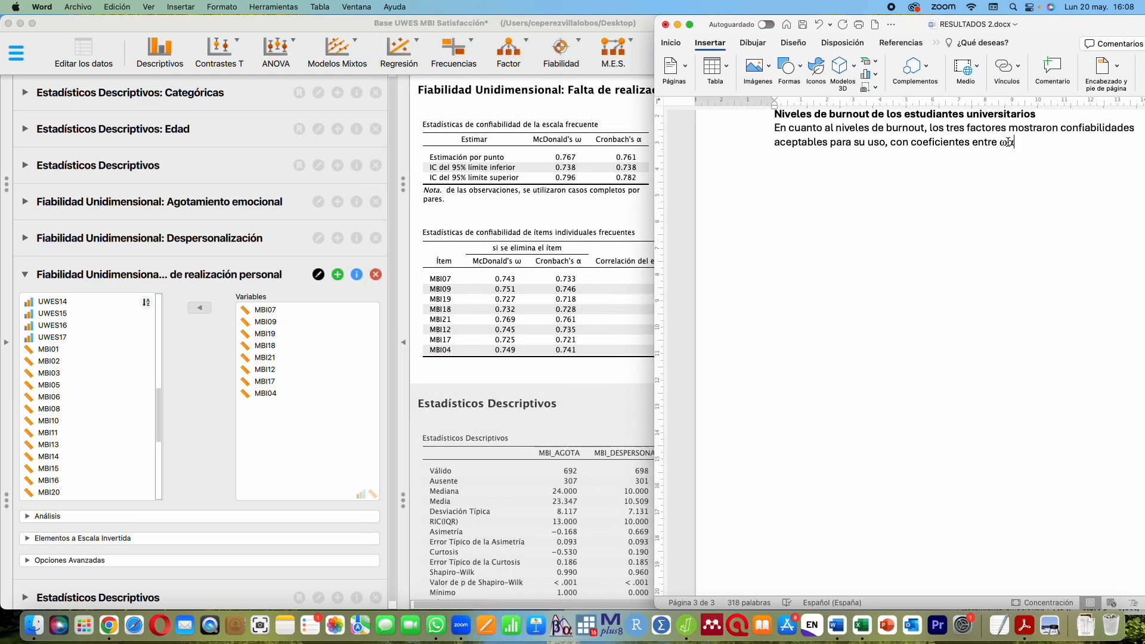
pyautogui.write('=')
pyautogui.click(246, 238)
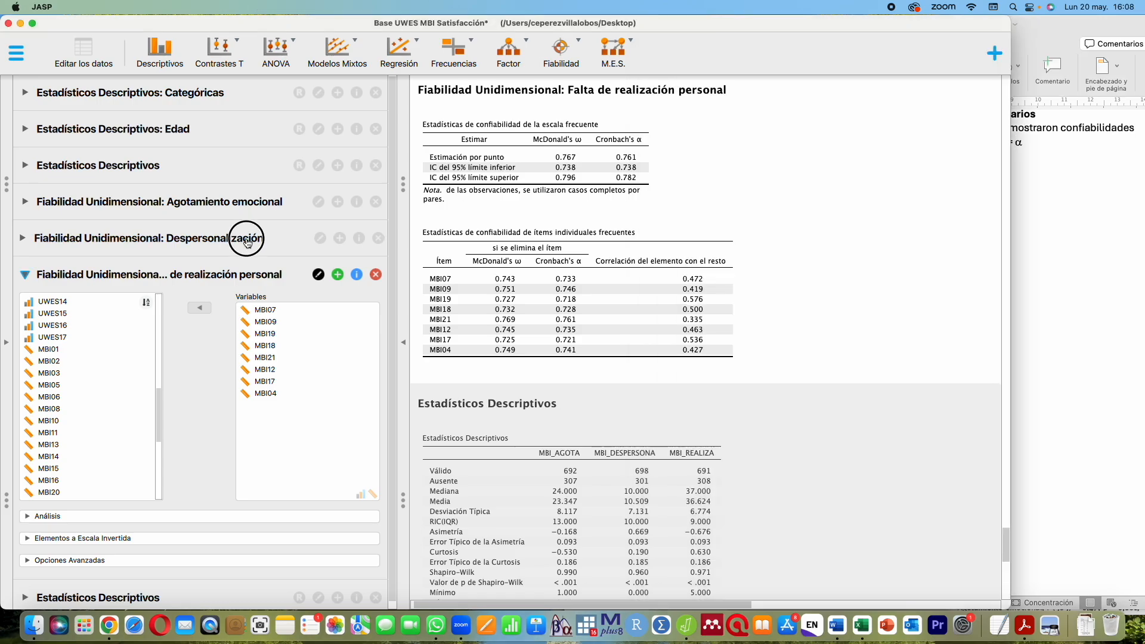
pyautogui.click(1064, 159)
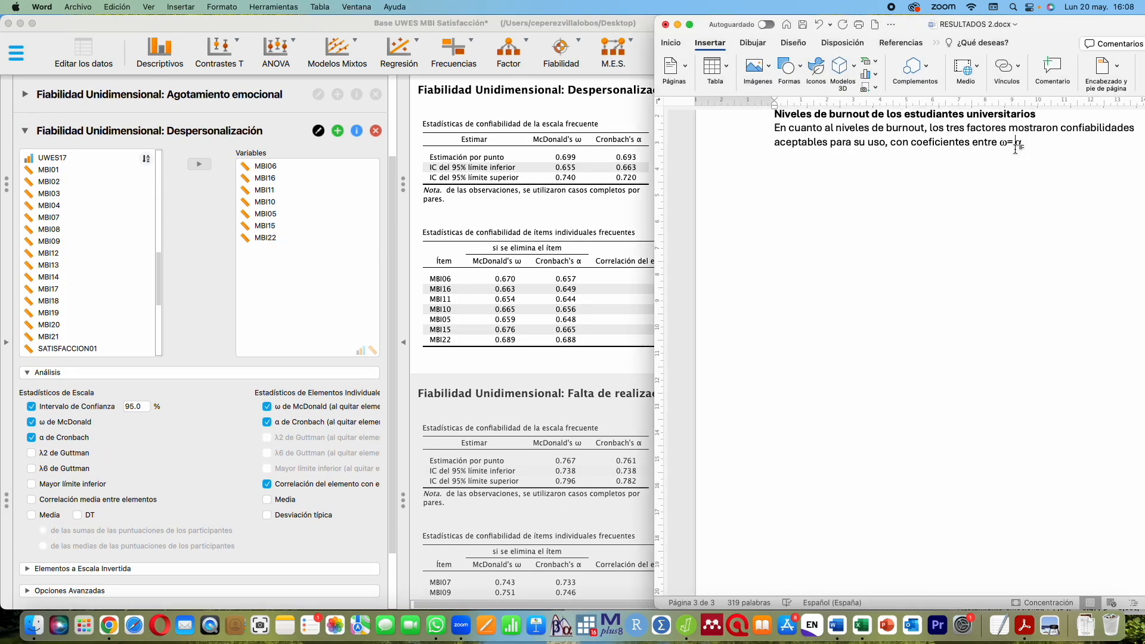
pyautogui.write('0,70 a  α=0')
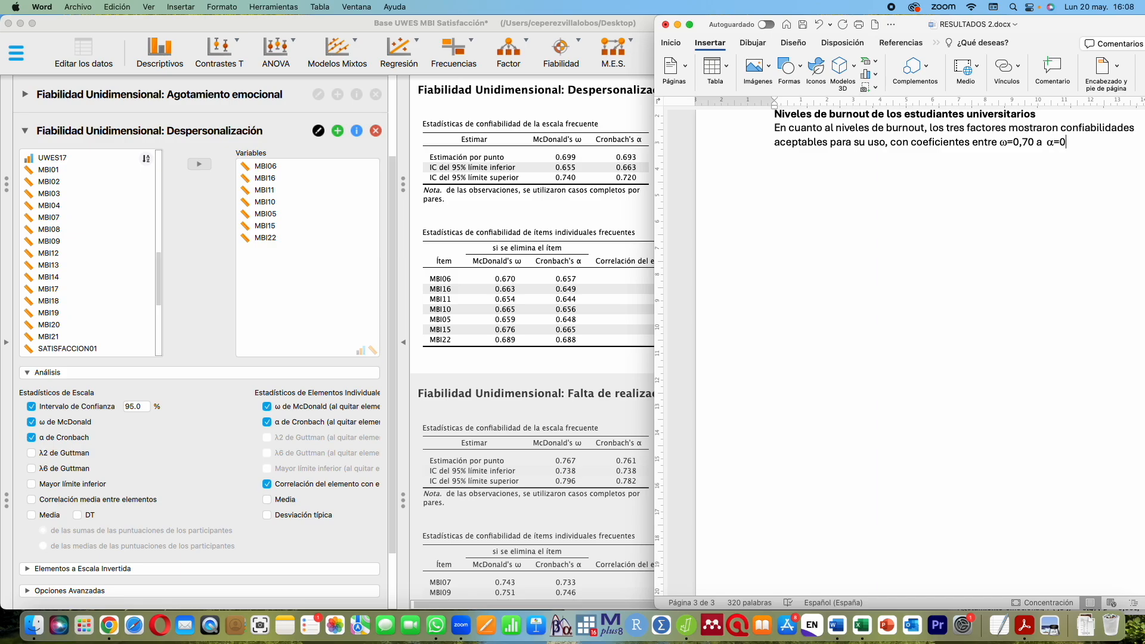
pyautogui.write(',69 a')
# Copy "ω=" to complete the omega range with 0,83 from Agotamiento emocional, and open a parenthesis before the alpha range
pyautogui.moveTo(1000, 144); pyautogui.dragTo(1013, 143)
pyautogui.press('super+c')
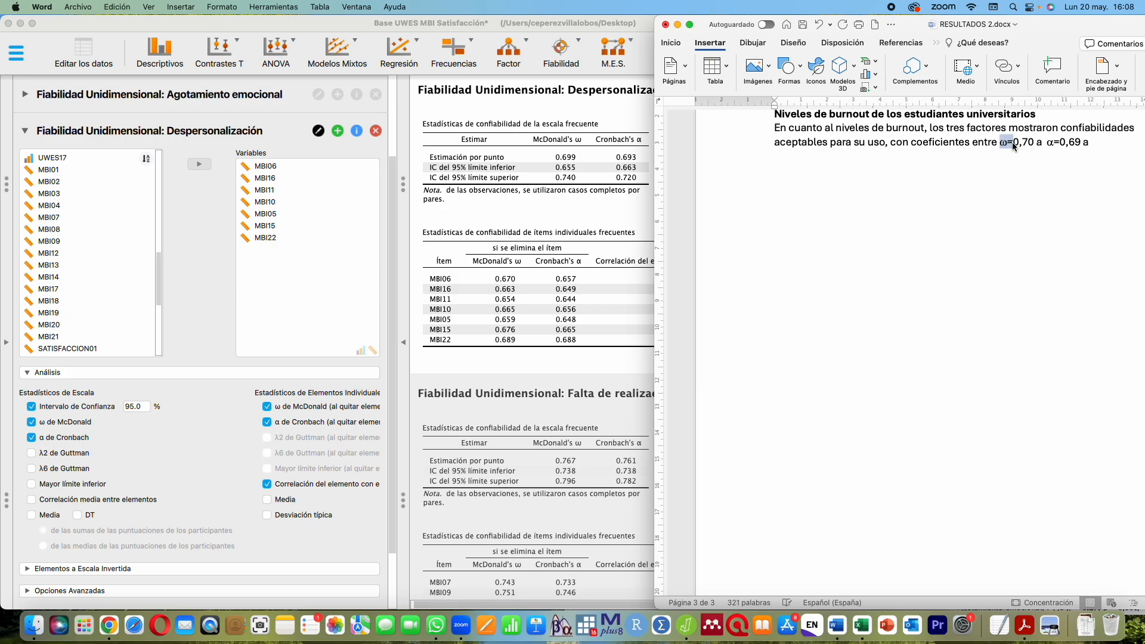
pyautogui.click(262, 102)
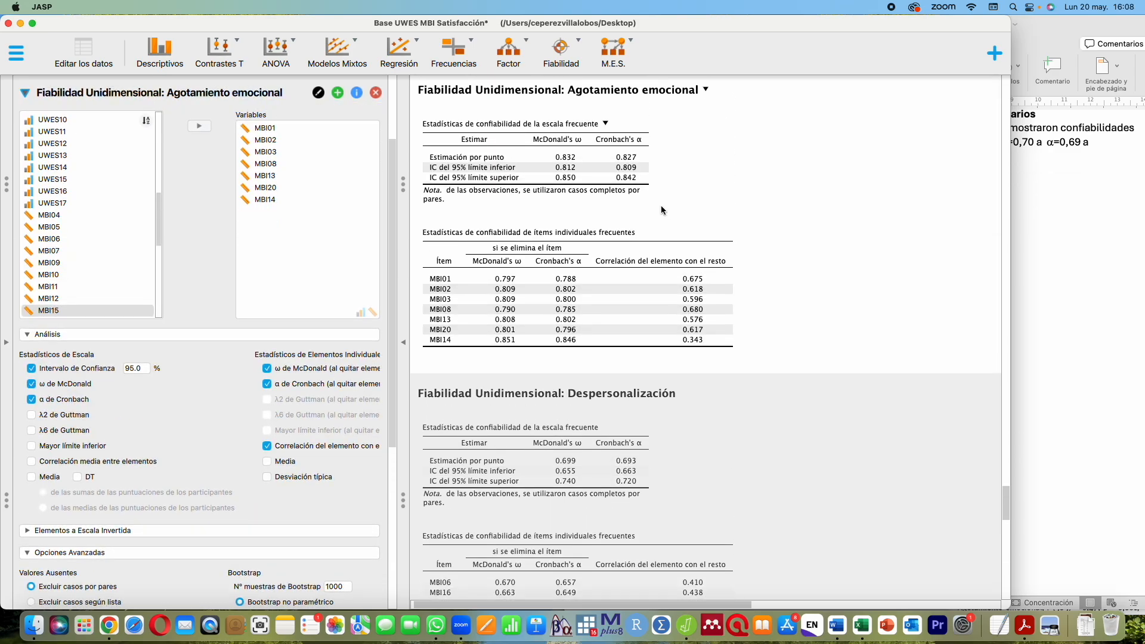
pyautogui.click(1082, 172)
pyautogui.press('super+v')
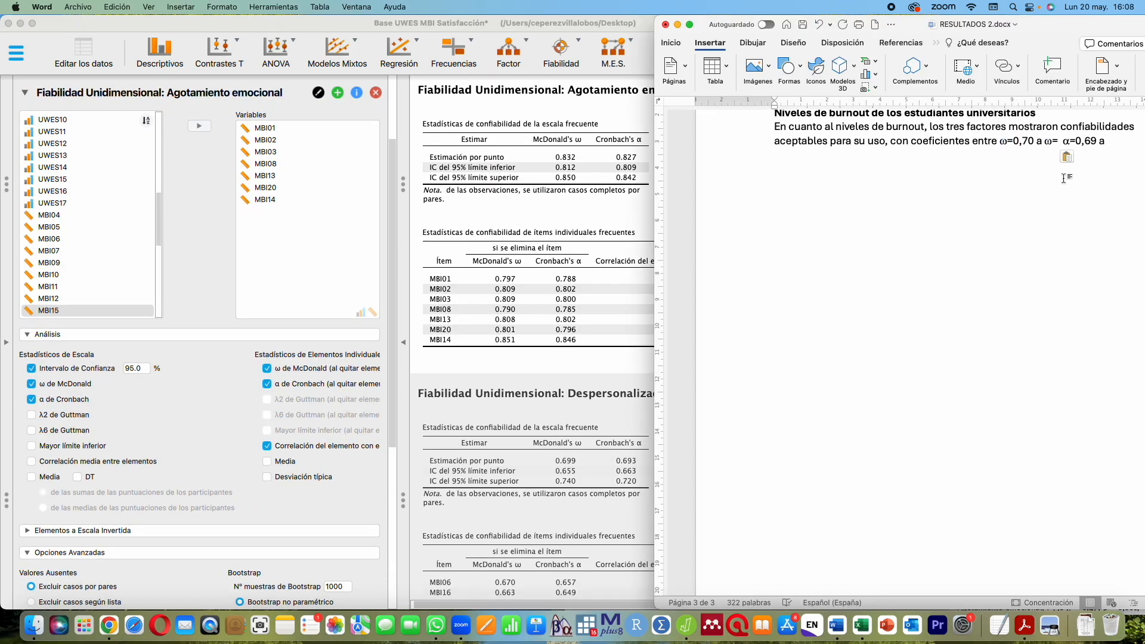
pyautogui.write('0,83')
pyautogui.click(1082, 142)
pyautogui.press('BackSpace')
pyautogui.write('(')
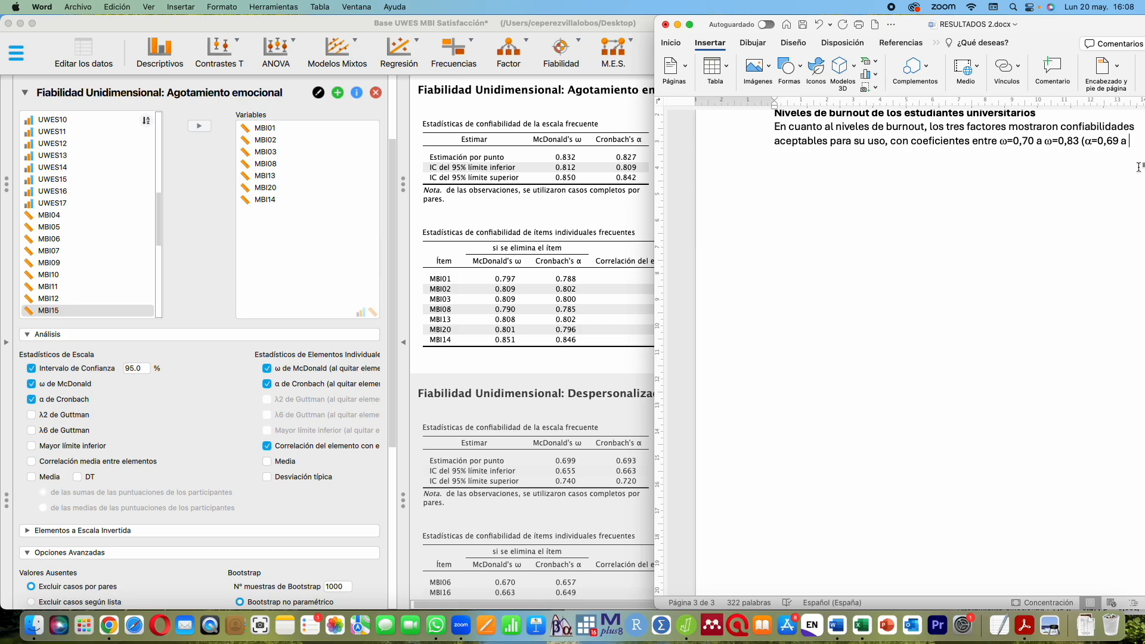
# Copy "α=" to the end of the alpha range, complete it with 0,83 and close the parenthesis
pyautogui.scroll(2, 1133, 170)
pyautogui.doubleClick(1090, 171)
pyautogui.press('cmd+c')
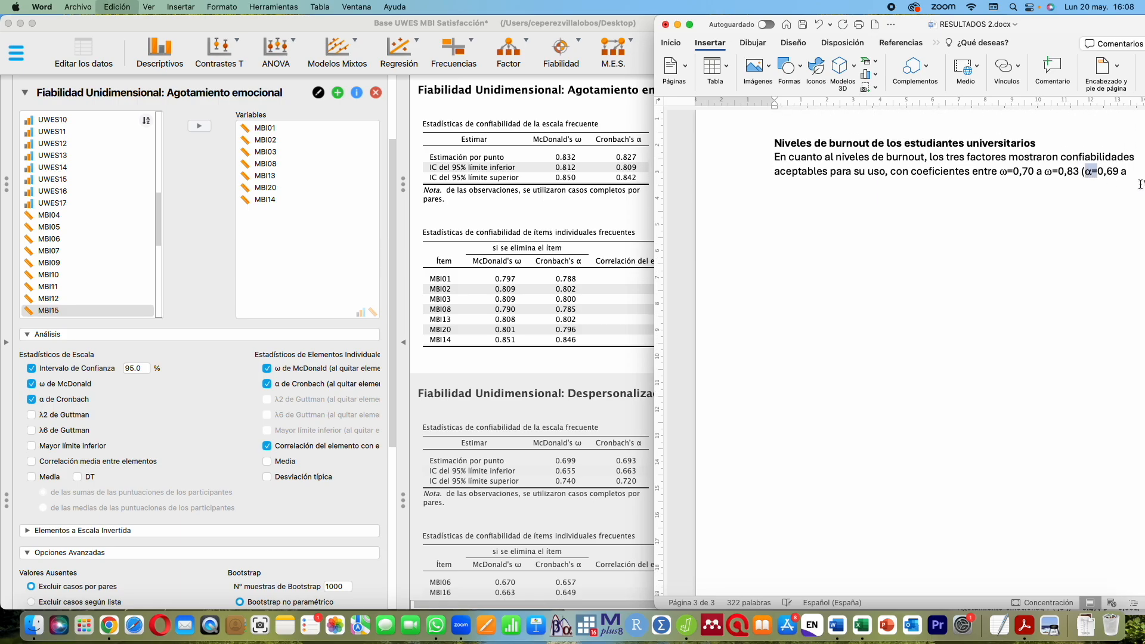
pyautogui.click(1129, 173)
pyautogui.scroll(1, 1140, 185)
pyautogui.press('super+v')
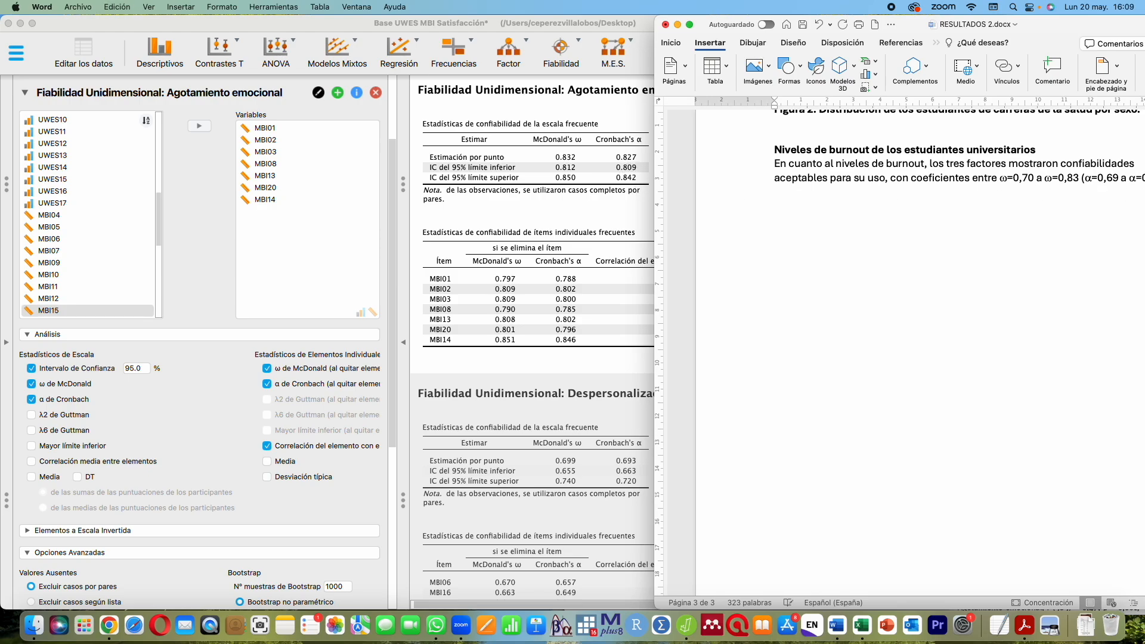
pyautogui.hscroll(1, 528, 179)
# Correct "En cuanto al niveles" to "En cuanto a los niveles" at the start of the paragraph
pyautogui.click(741, 164)
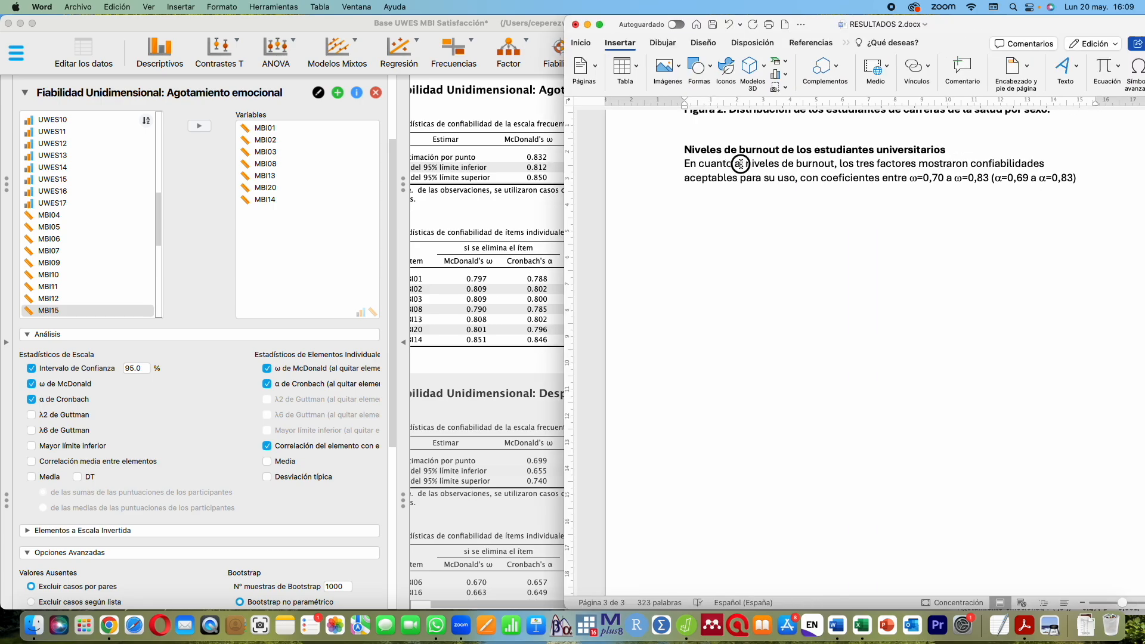
pyautogui.press('Right')
pyautogui.write('os')
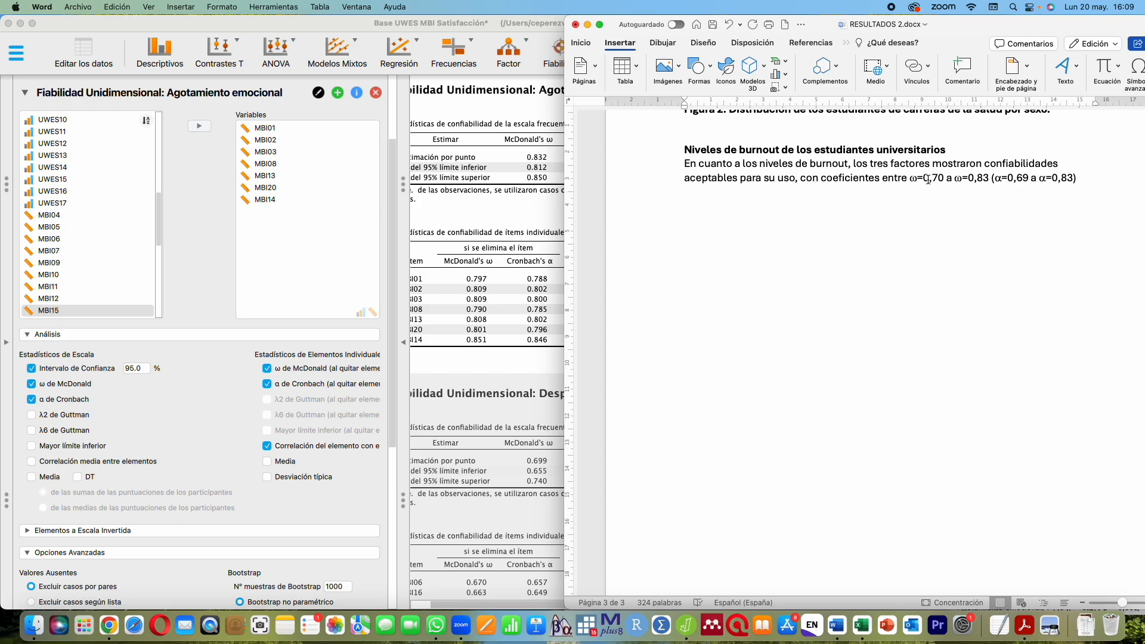
pyautogui.moveTo(988, 179); pyautogui.dragTo(897, 179)
pyautogui.moveTo(1101, 177); pyautogui.dragTo(1009, 189)
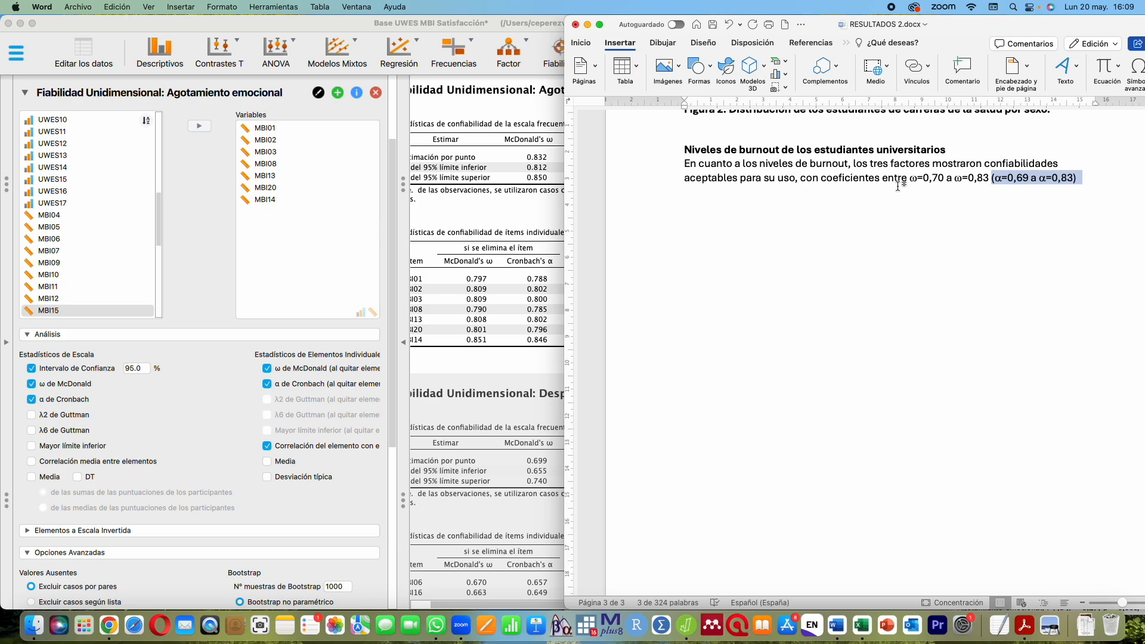
pyautogui.scroll(1, 901, 185)
pyautogui.click(907, 238)
pyautogui.doubleClick(913, 179)
# Set the line spacing of the burnout reliability paragraph to 1,5
pyautogui.click(997, 180)
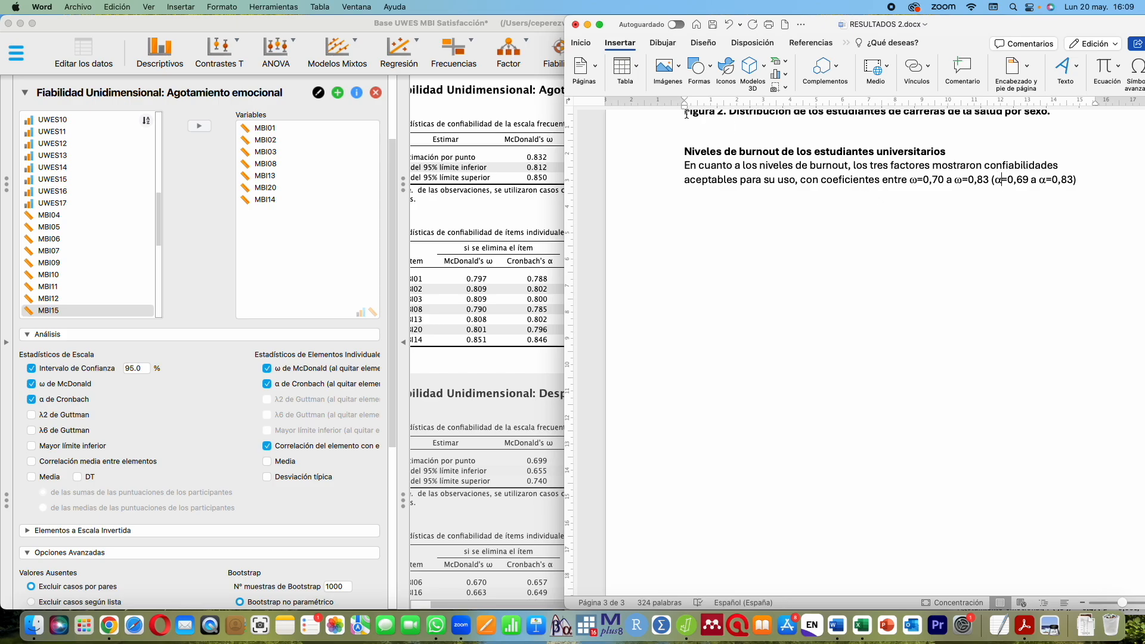
pyautogui.click(581, 43)
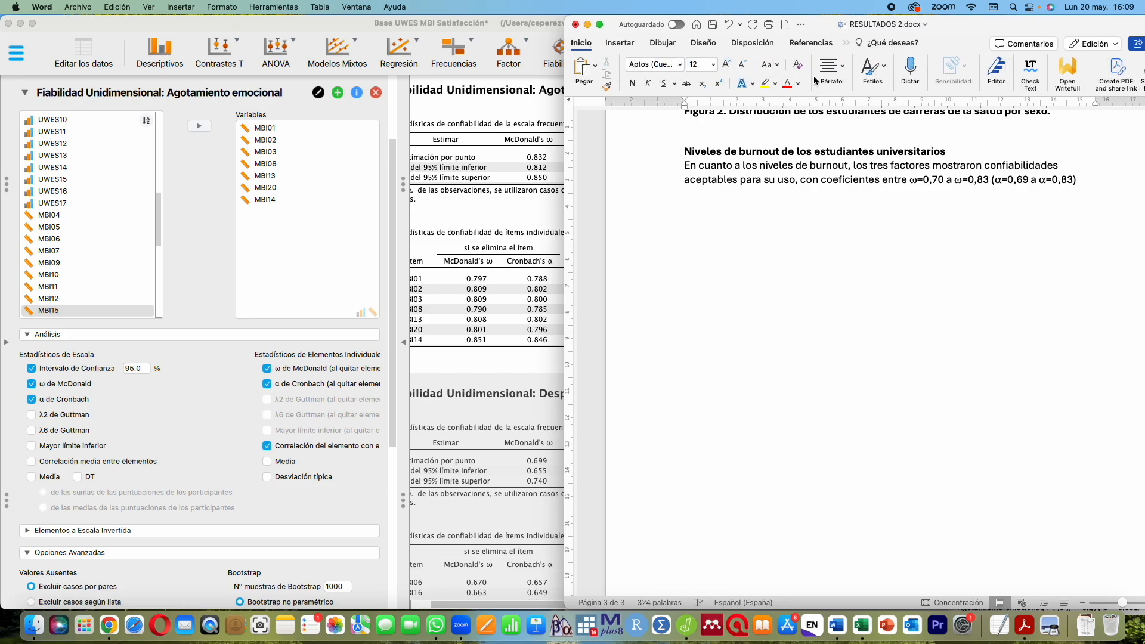
pyautogui.click(830, 70)
pyautogui.click(836, 120)
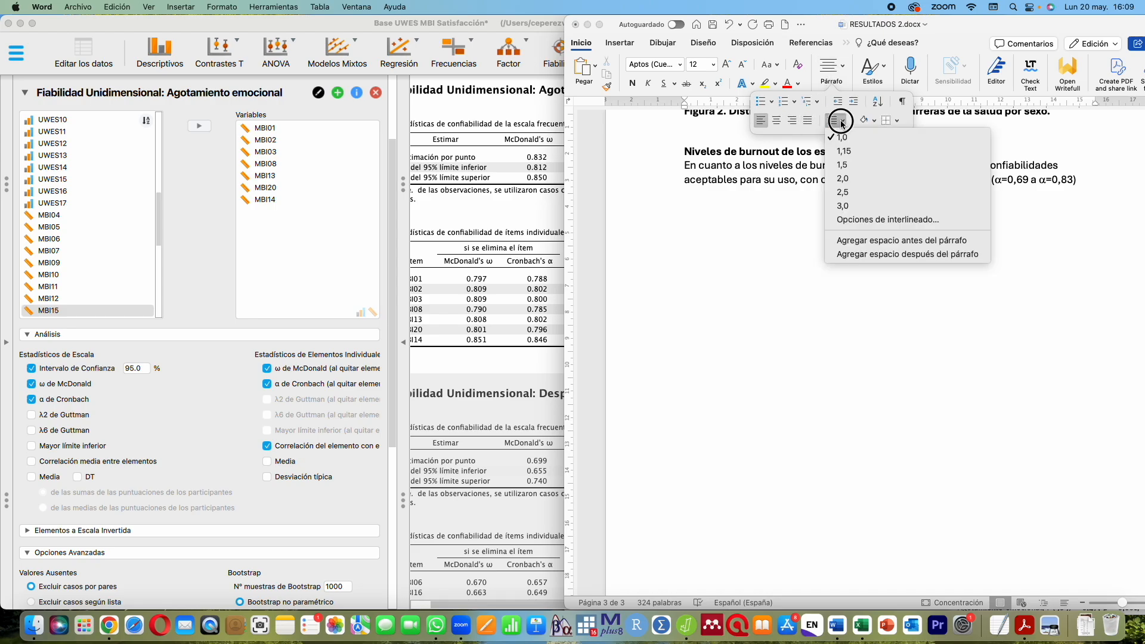
pyautogui.click(846, 161)
# End the reliability paragraph with a period and insert "Omega de McDonald" before "entre"
pyautogui.click(1073, 190)
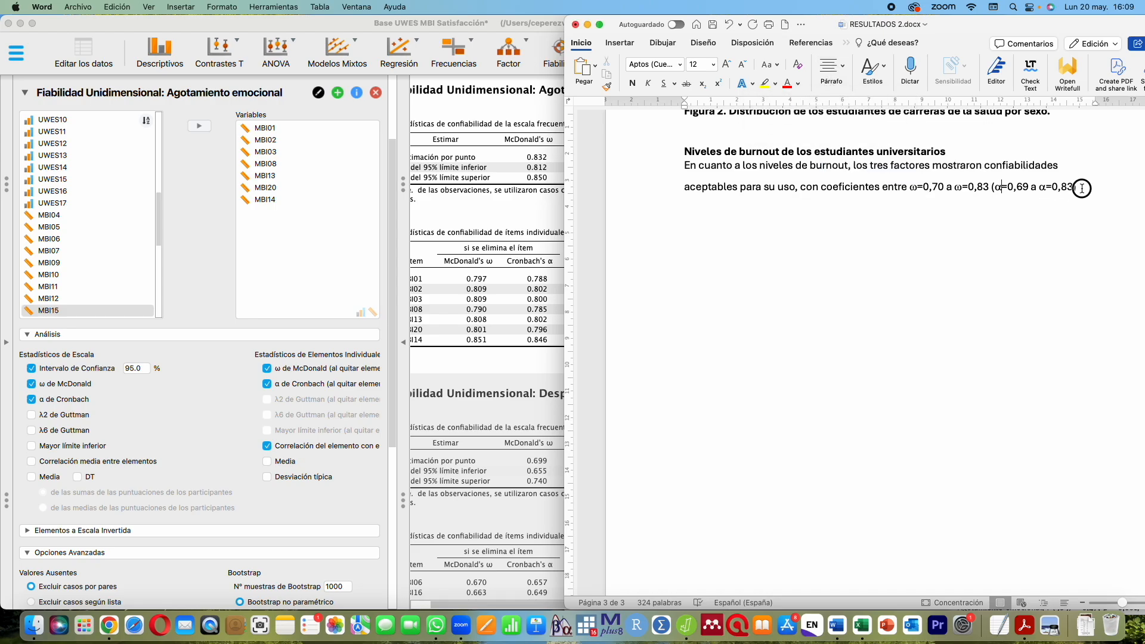
pyautogui.write('.')
pyautogui.click(883, 188)
pyautogui.write('Ome')
pyautogui.write('ga de')
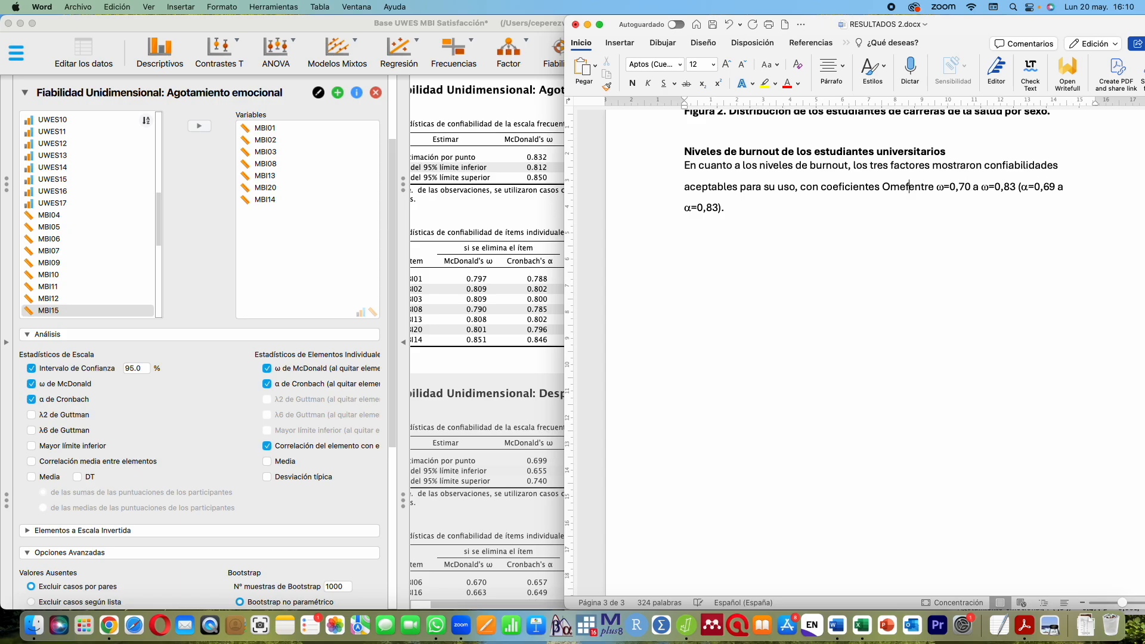
pyautogui.write(' McDonald')
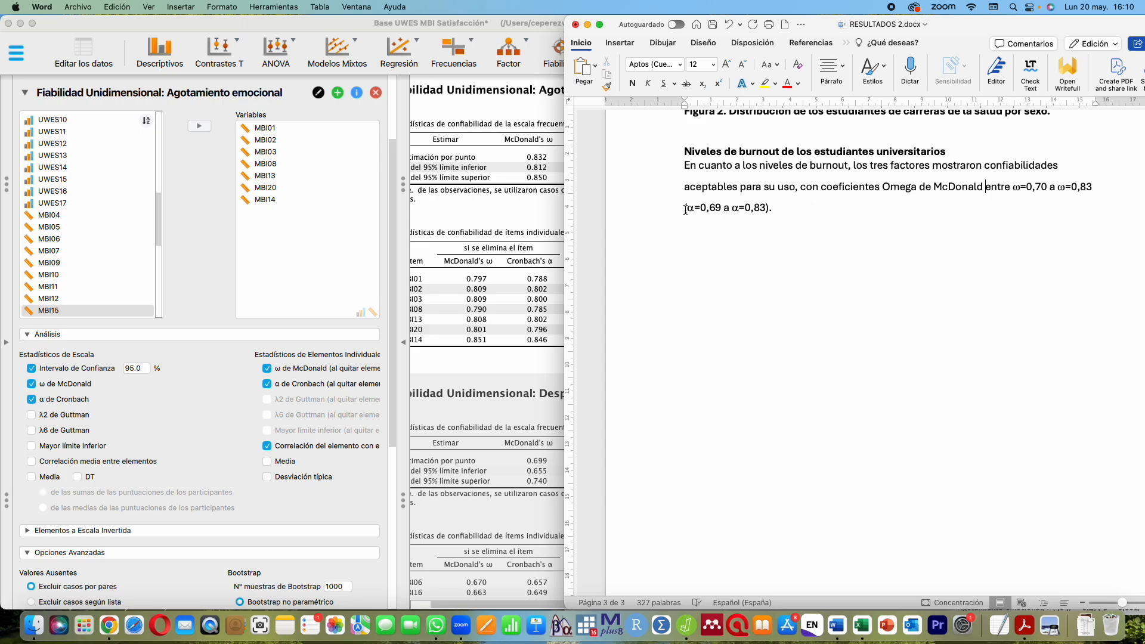
# Insert "Alfa de Cronbach de" at the start of the parenthesis, before the alpha range
pyautogui.write('Alfa de Crobnach')
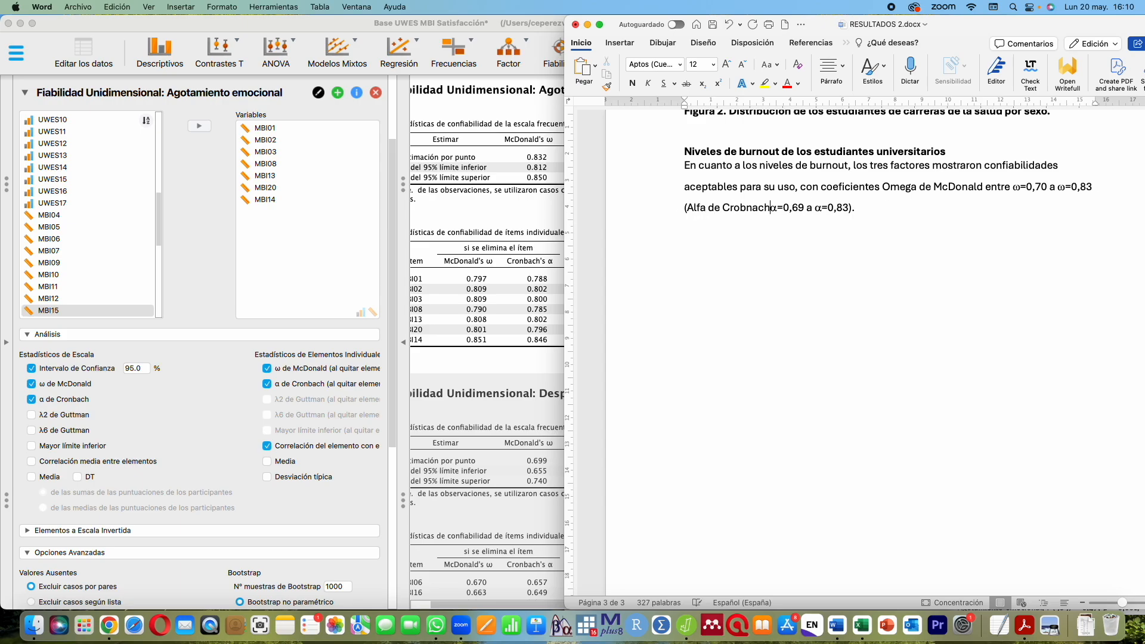
pyautogui.press('BackSpace')
pyautogui.press('BackSpace')
pyautogui.write('nbach de')
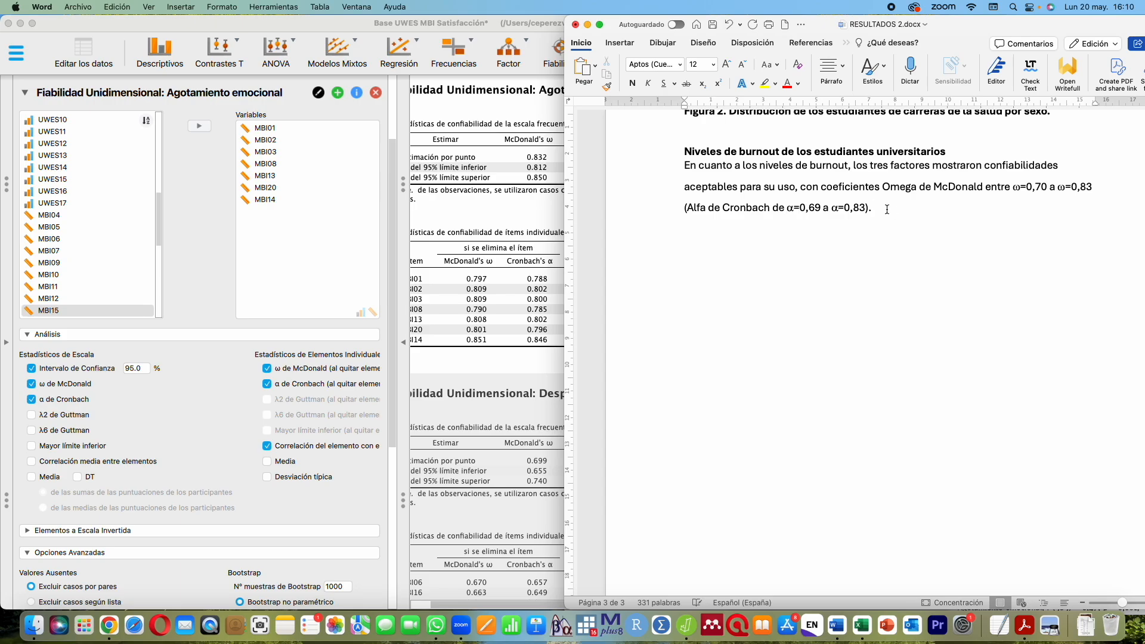
# Justify the burnout reliability paragraph
pyautogui.click(912, 206)
pyautogui.click(831, 69)
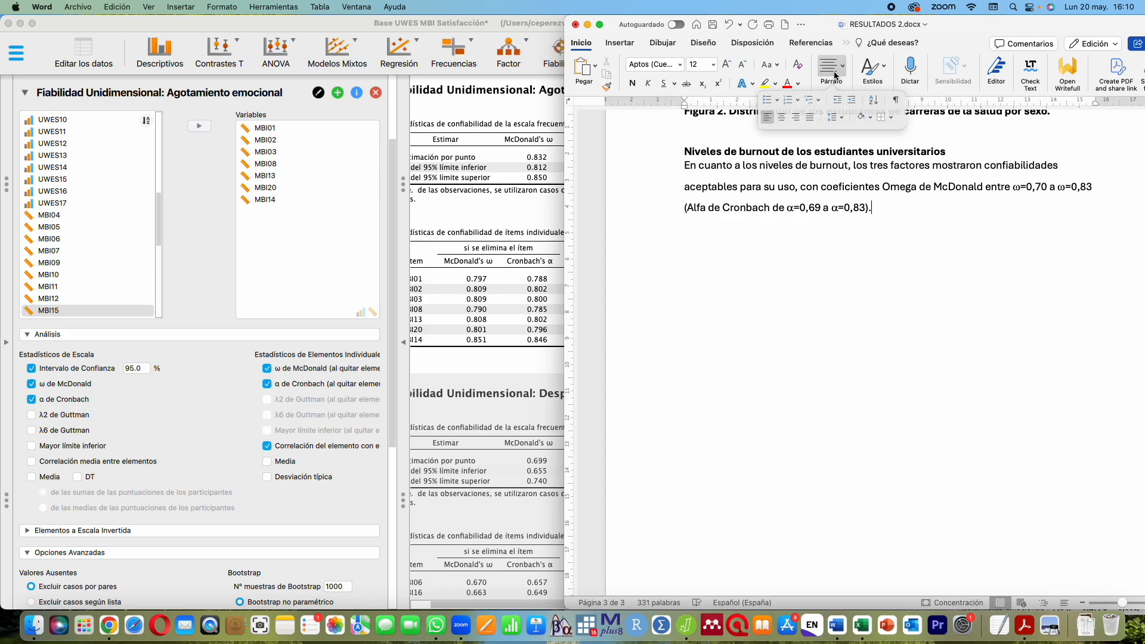
pyautogui.click(808, 121)
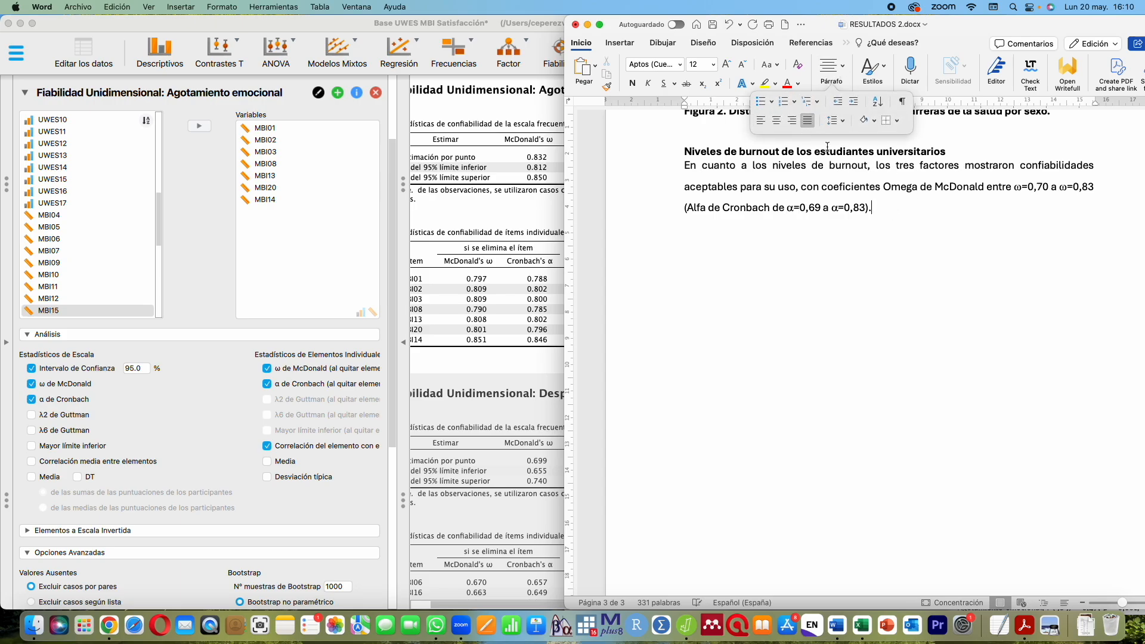
pyautogui.click(894, 212)
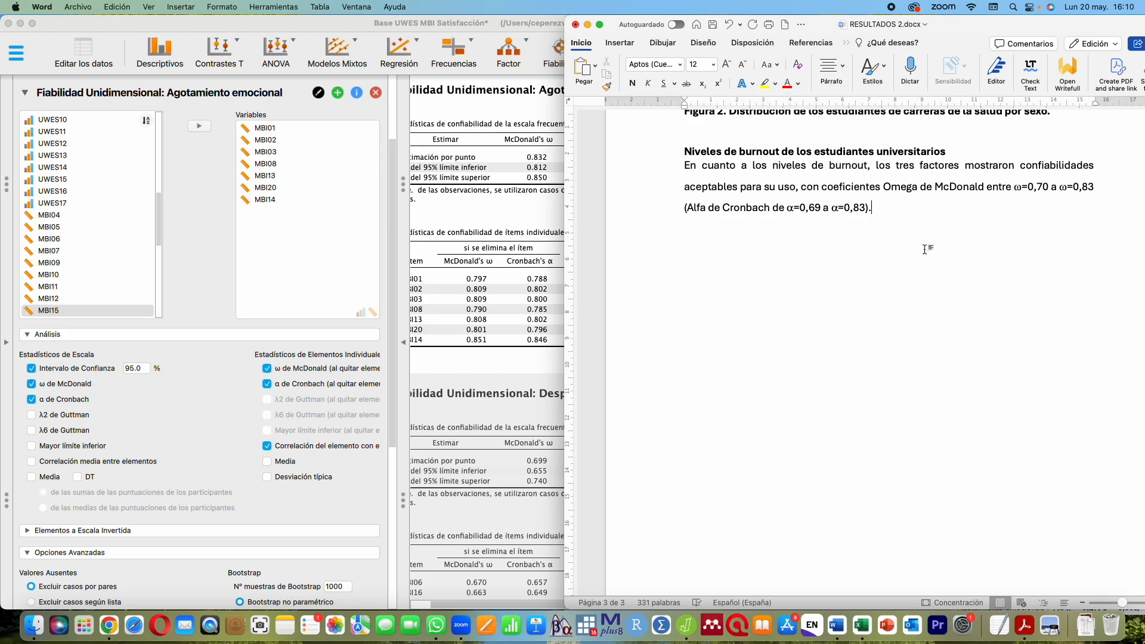
# Switch to JASP and bring up the full Estadísticos Descriptivos table for the three MBI factors
pyautogui.click(510, 285)
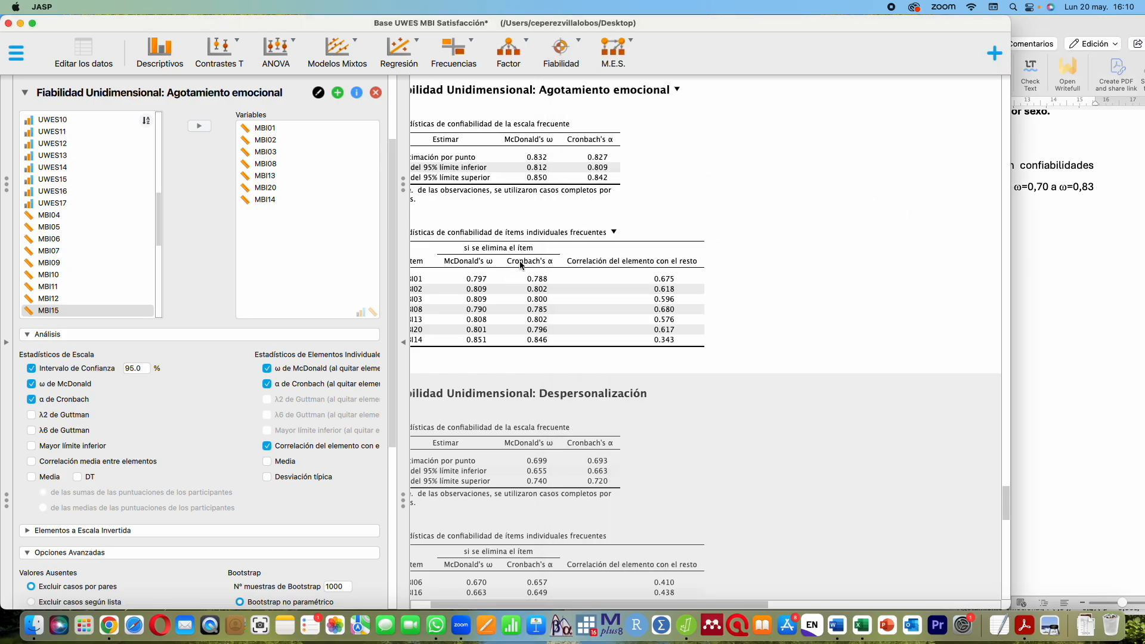
pyautogui.click(290, 96)
pyautogui.click(197, 312)
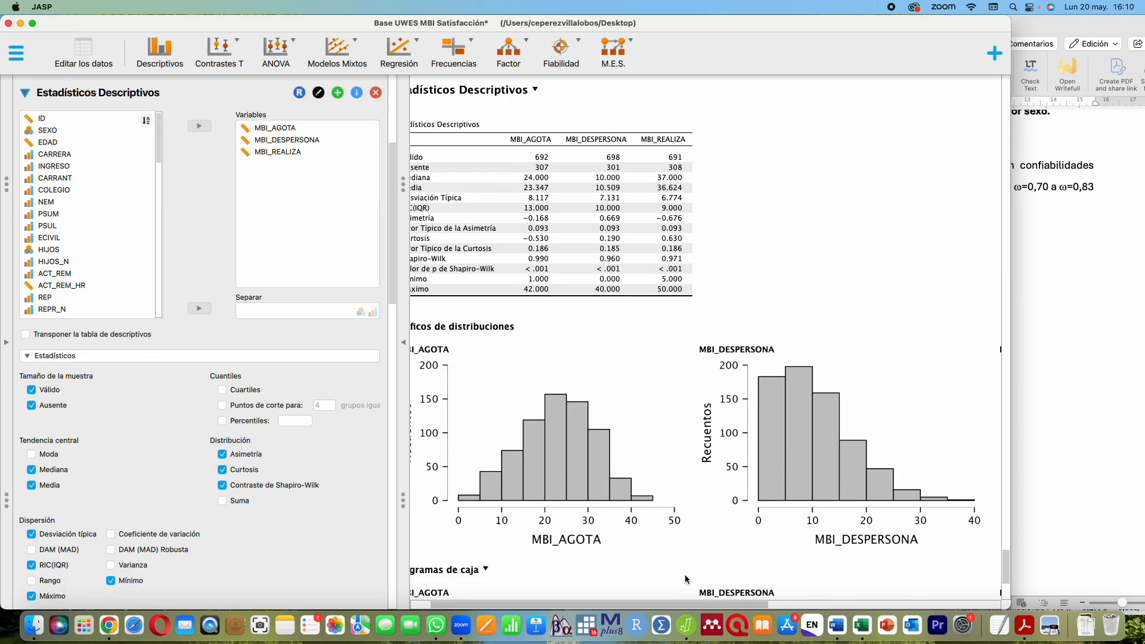
pyautogui.moveTo(685, 607); pyautogui.dragTo(610, 605)
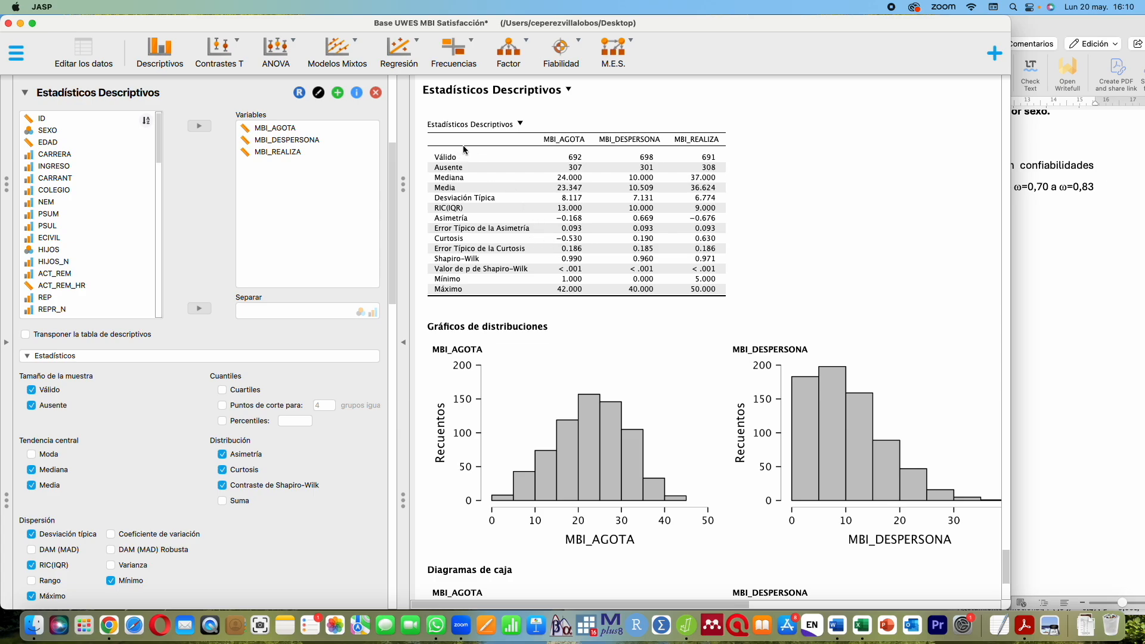
pyautogui.hscroll(2, 465, 145)
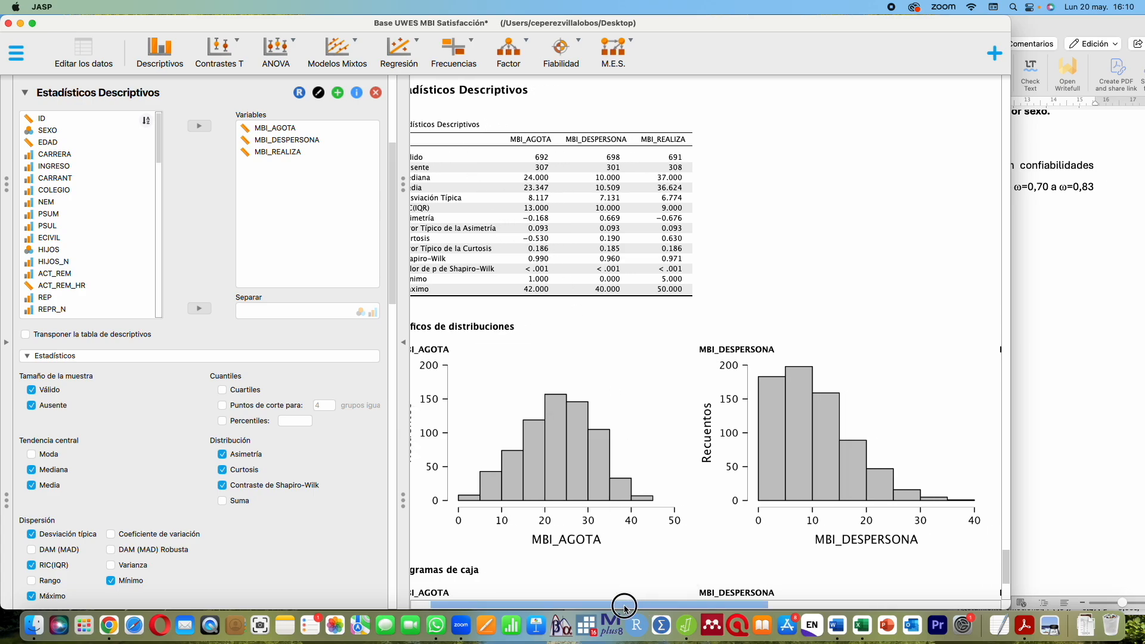
pyautogui.hscroll(-2, 620, 605)
# Copy the Estadísticos Descriptivos table from JASP and paste it below the reliability paragraph in the Word document
pyautogui.click(520, 124)
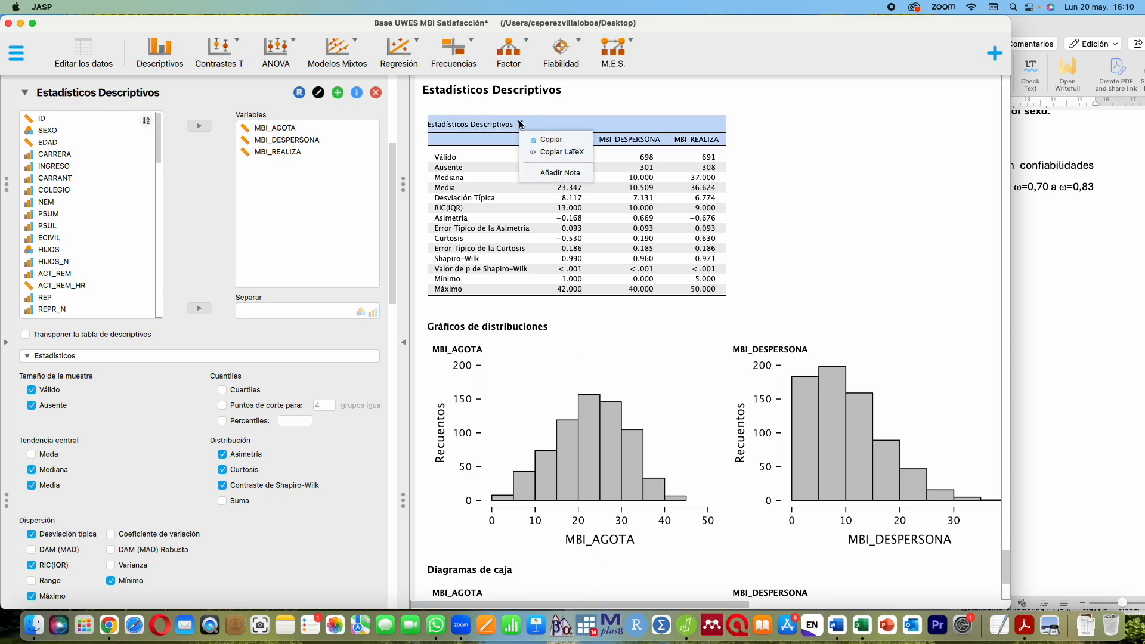
pyautogui.click(550, 141)
pyautogui.click(1118, 241)
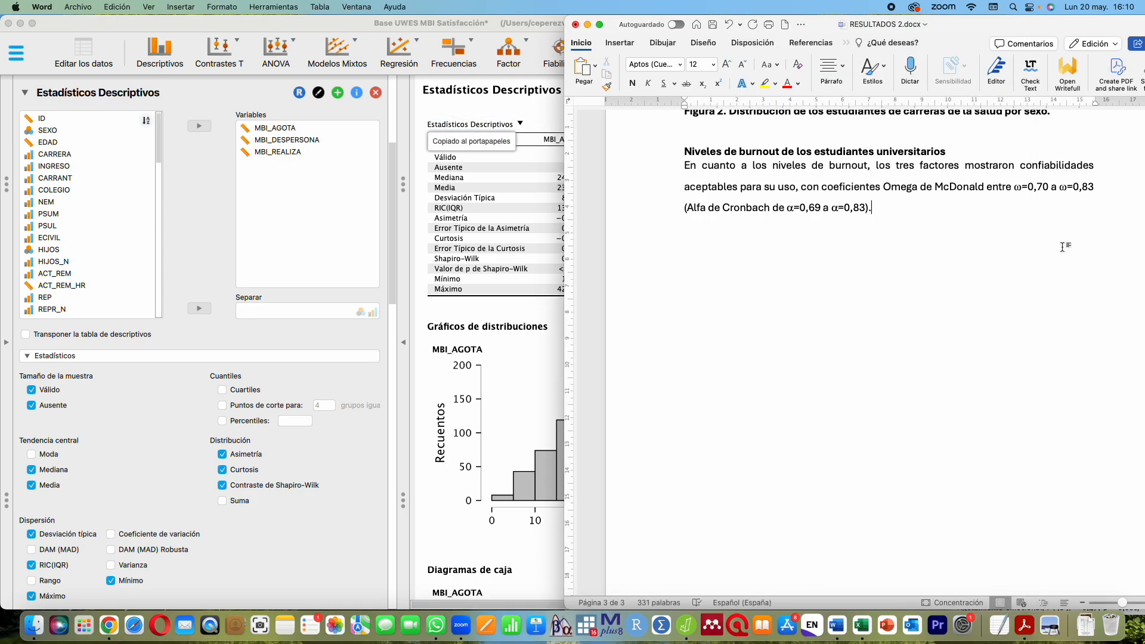
pyautogui.write('Estadísticos Descriptivos \tMBI_AGOTA\tMBI_DESPERSONA\tMBI_REALIZA Válido\t692\t698\t691 Ausente\t307\t301\t308 Mediana\t24.000\t10.000\t37.000 Media\t23.347\t10.509\t36.624 Desviación Típica\t8.117\t7.131\t6.774 RIC(IQR)\t13.000\t10.000\t9.000 Asimetría\t-0.168\t0.669\t-0.676 Error Típico de la Asimetría\t0.093\t0.093\t0.093 Curtosis\t-0.530\t0.190\t0.630 Error Típico de la Curtosis\t0.186\t0.185\t0.186 Shapiro-Wilk\t0.990\t0.960\t0.971 Valor de p de Shapiro-Wilk\t< .001\t< .001\t< .001 Mínimo\t1.000\t0.000\t5.000 Máximo\t42.000\t40.000\t50.000')
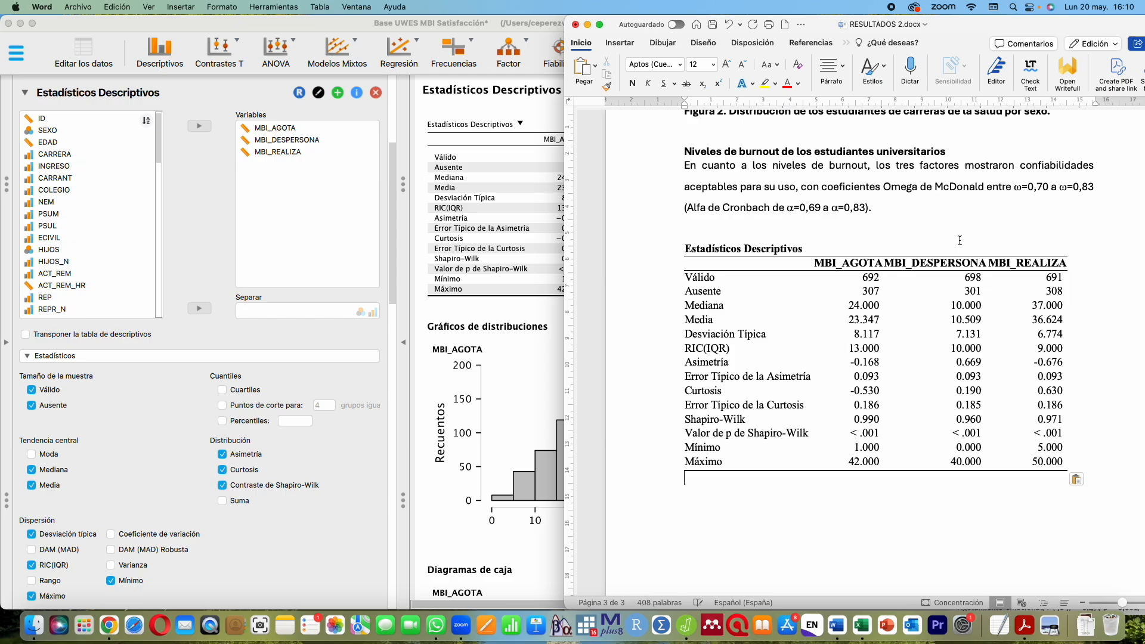
# Rename the MBI_AGOTA column header in the pasted table as "Agotamiento emocional"
pyautogui.moveTo(815, 262); pyautogui.dragTo(850, 262)
pyautogui.moveTo(879, 263); pyautogui.dragTo(882, 263)
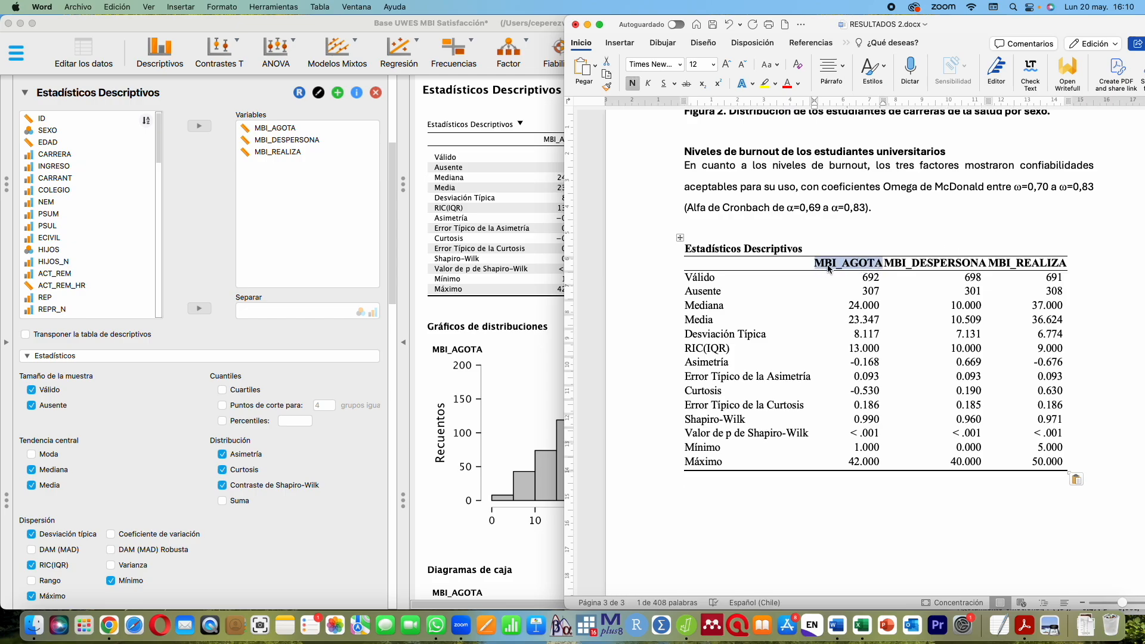
pyautogui.write('Ago')
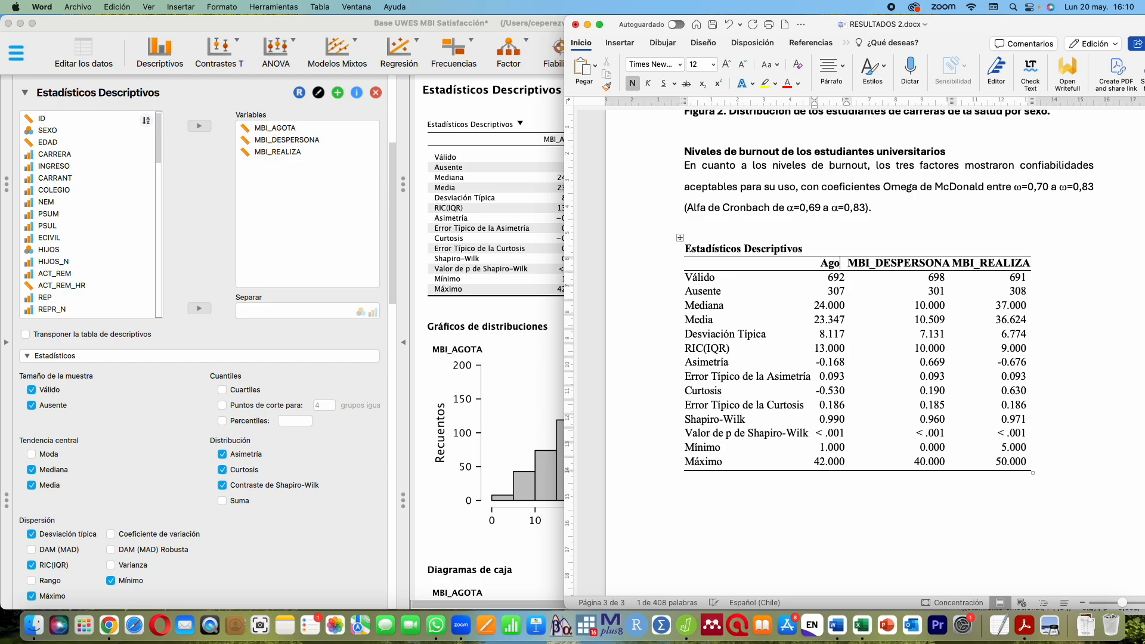
pyautogui.write('tamiento emocional')
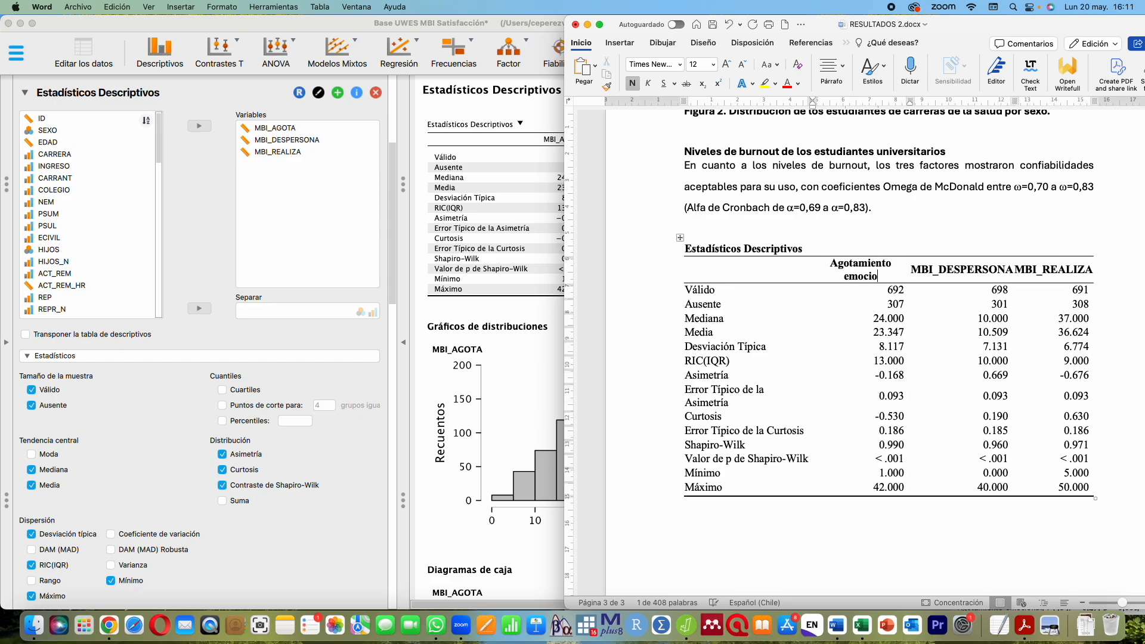
# Rename the MBI_DESPERSONA header as "Despersonalización" and the MBI_REALIZA header as "Falta de realización personal"
pyautogui.doubleClick(925, 273)
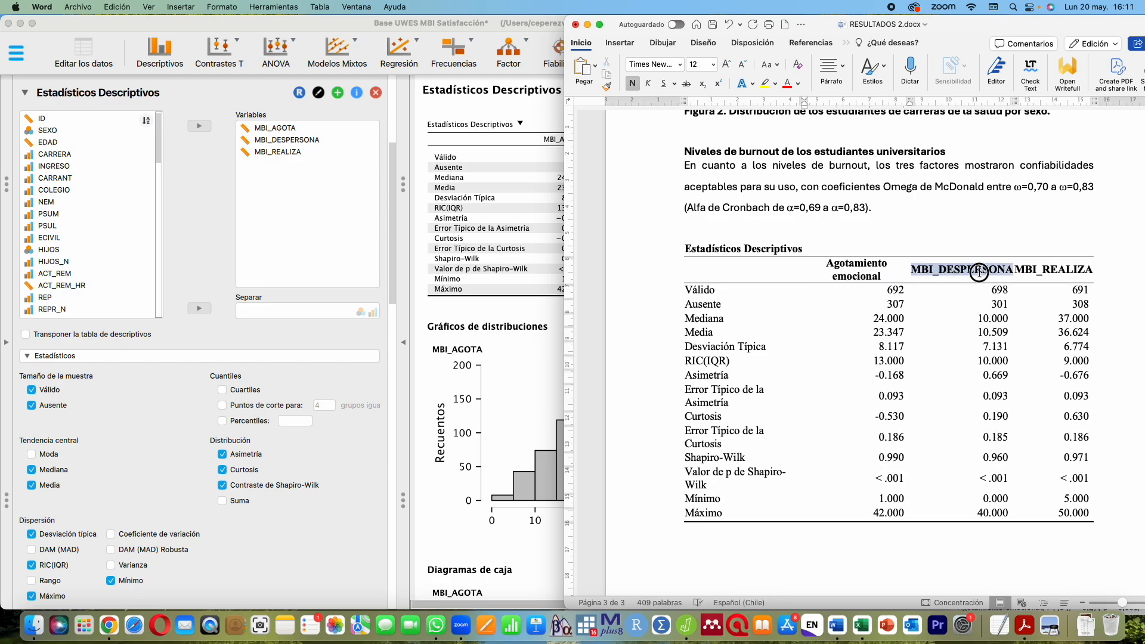
pyautogui.write('Despersonalización')
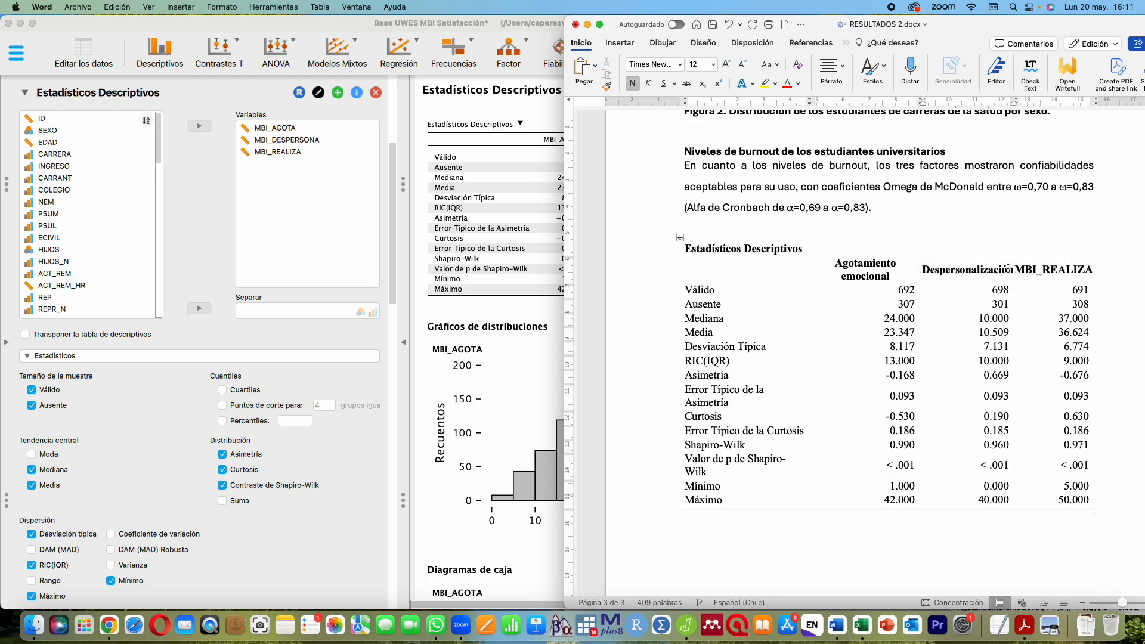
pyautogui.doubleClick(1022, 270)
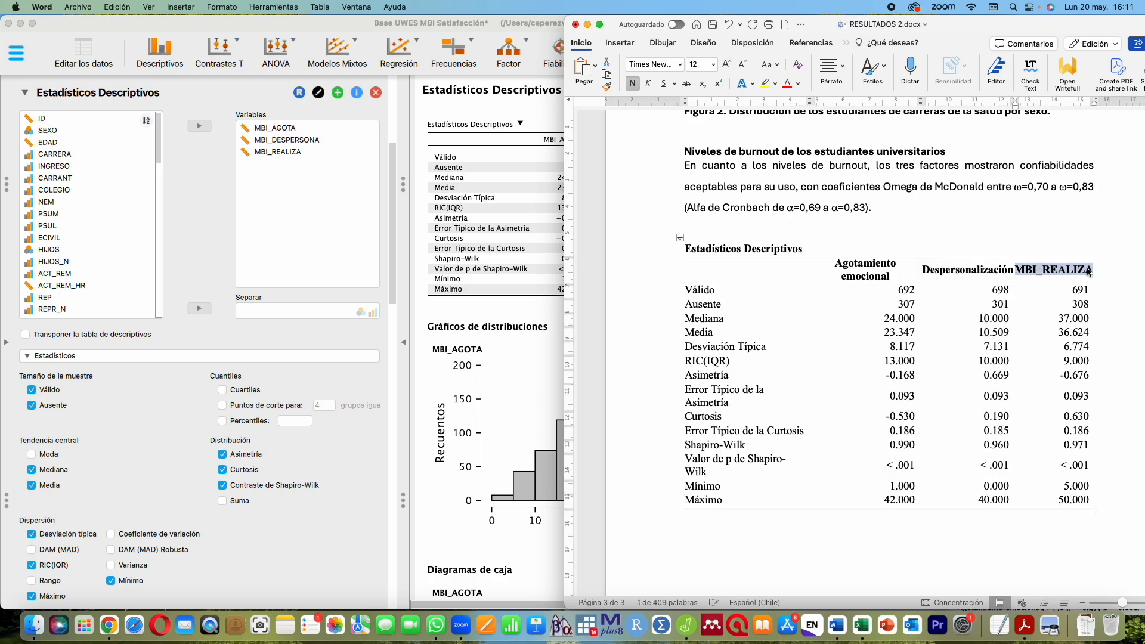
pyautogui.write('Falta de realiza')
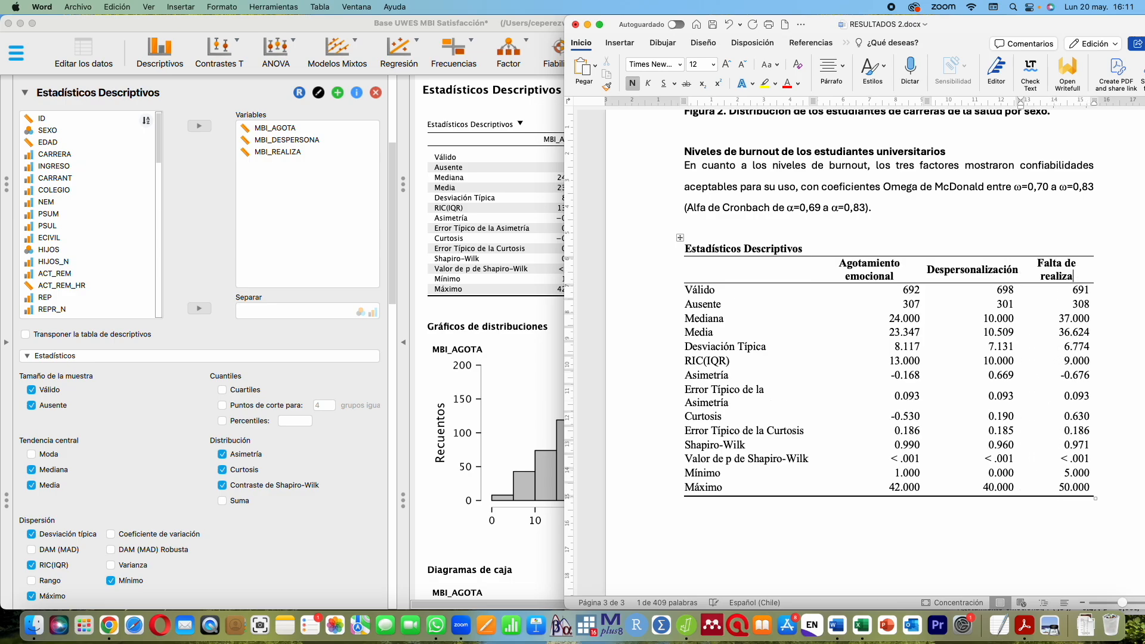
pyautogui.write('ción personal')
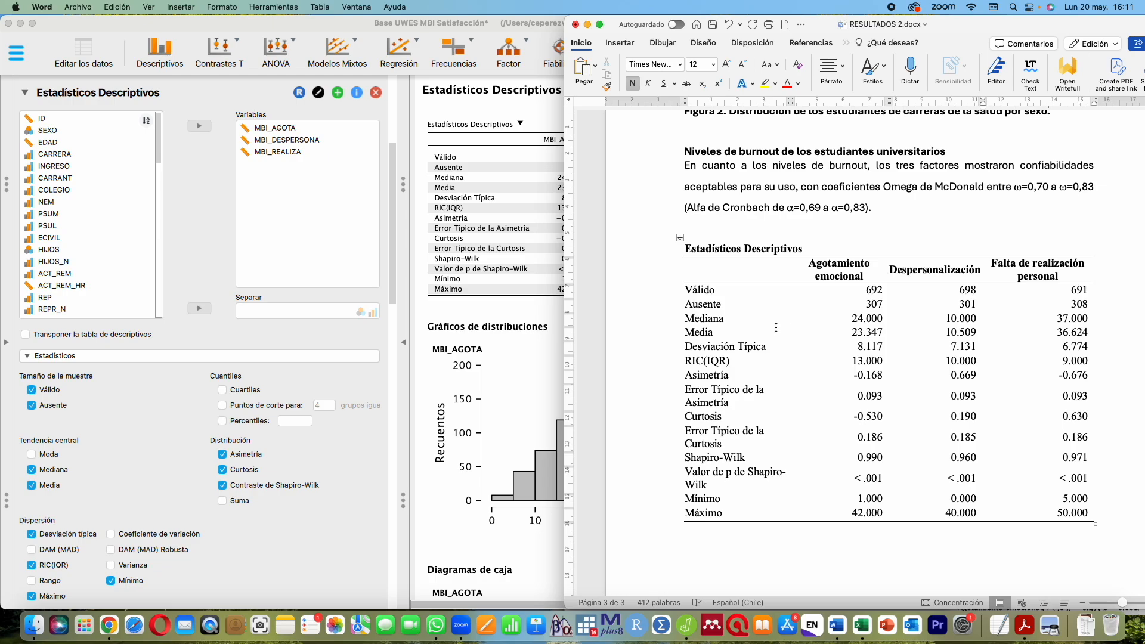
# Duplicate the Ausente row in the descriptive statistics table
pyautogui.scroll(-3, 748, 328)
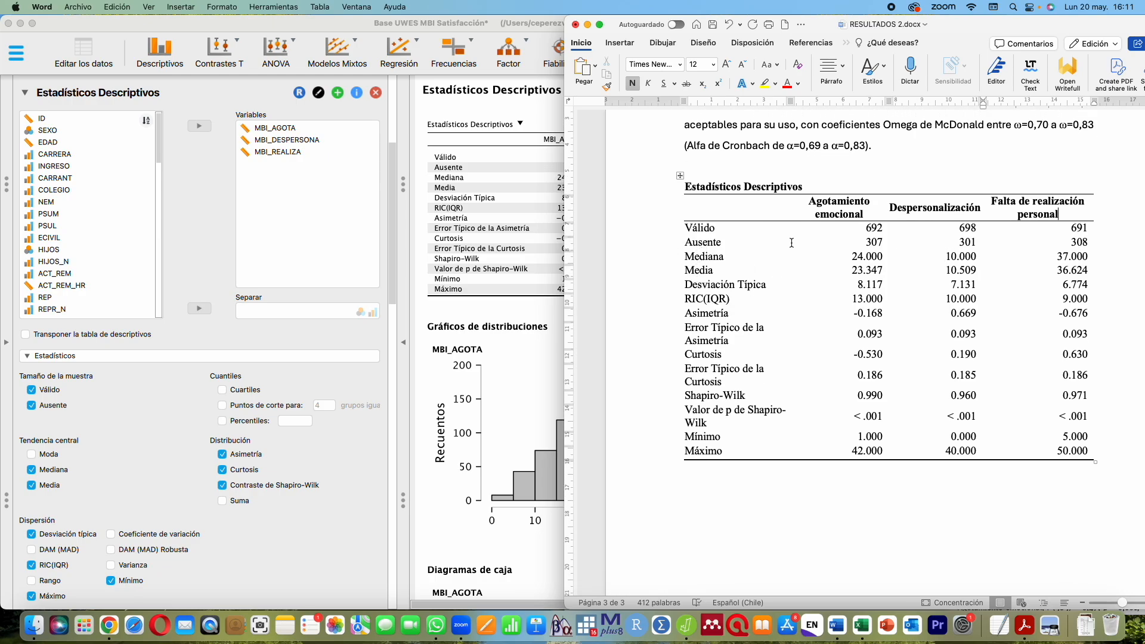
pyautogui.click(662, 247)
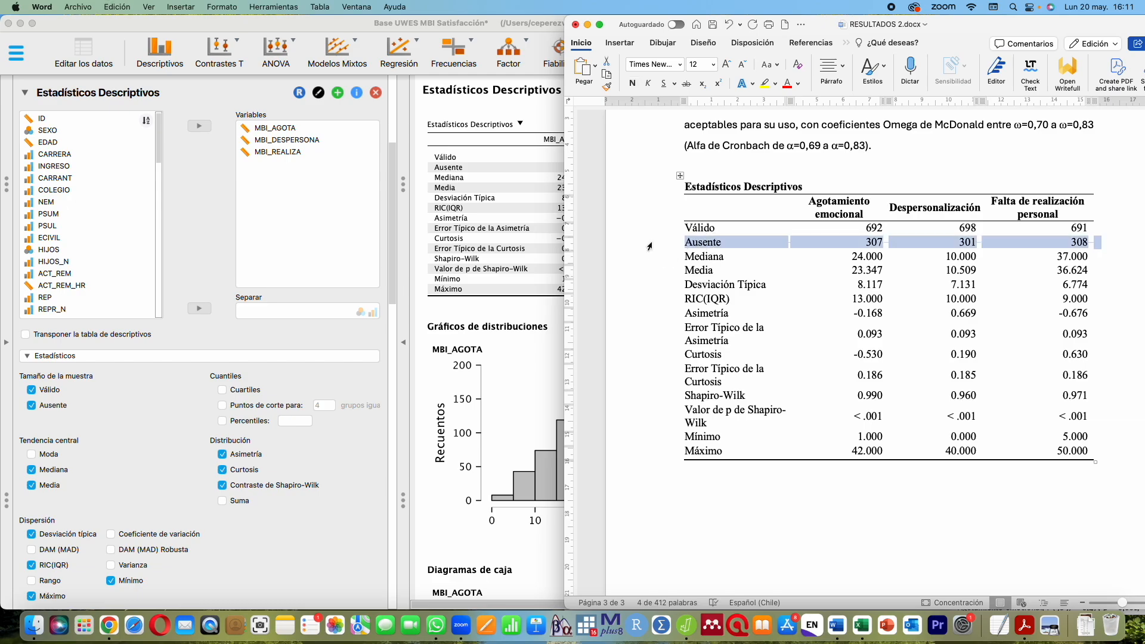
pyautogui.write('Ausente\t307\t301\t308')
# Clear the contents of both Ausente rows, keeping the two rows empty in the table
pyautogui.moveTo(722, 244); pyautogui.dragTo(1032, 268)
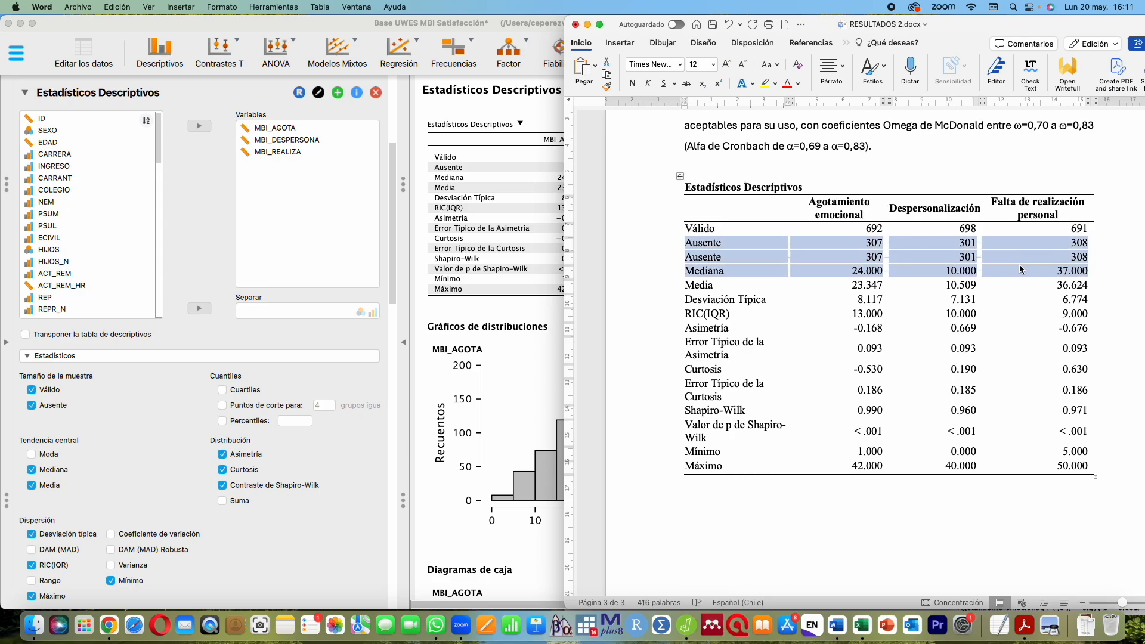
pyautogui.click(1081, 257)
pyautogui.moveTo(1081, 257); pyautogui.dragTo(696, 243)
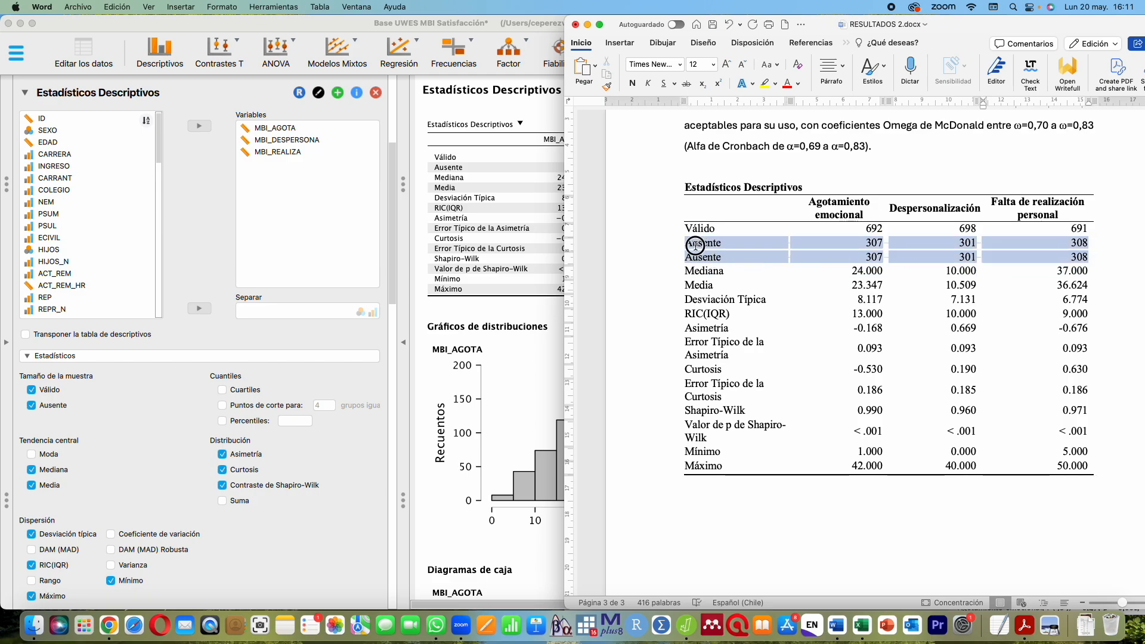
pyautogui.press('Delete')
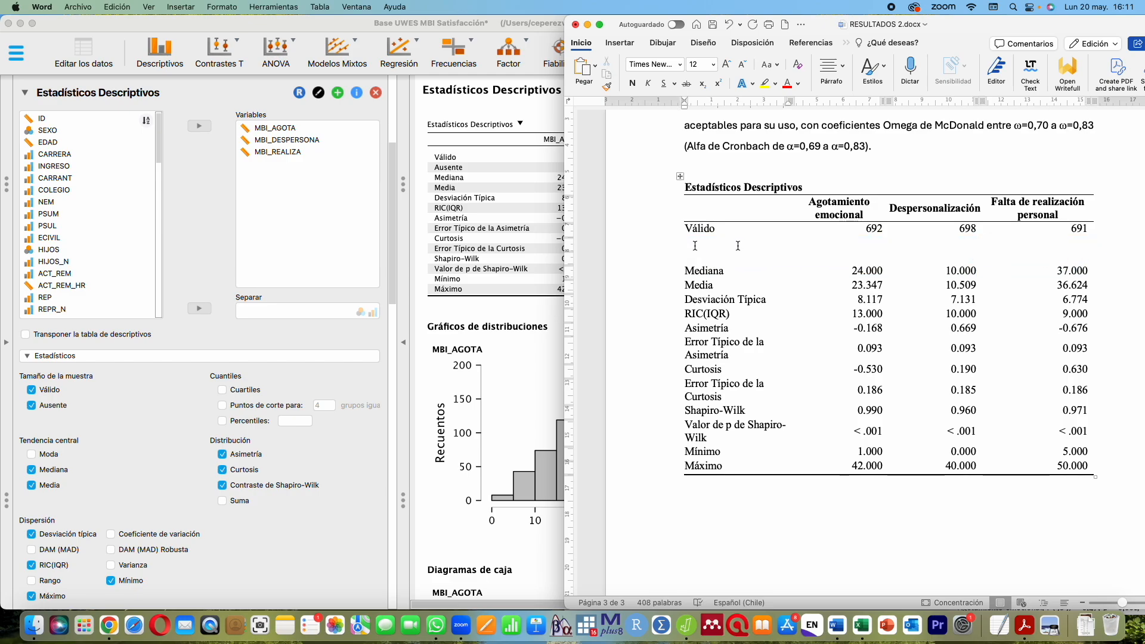
# Label the first empty row below Válido "ω de McDonald", copying the ω symbol from the paragraph above
pyautogui.doubleClick(1014, 127)
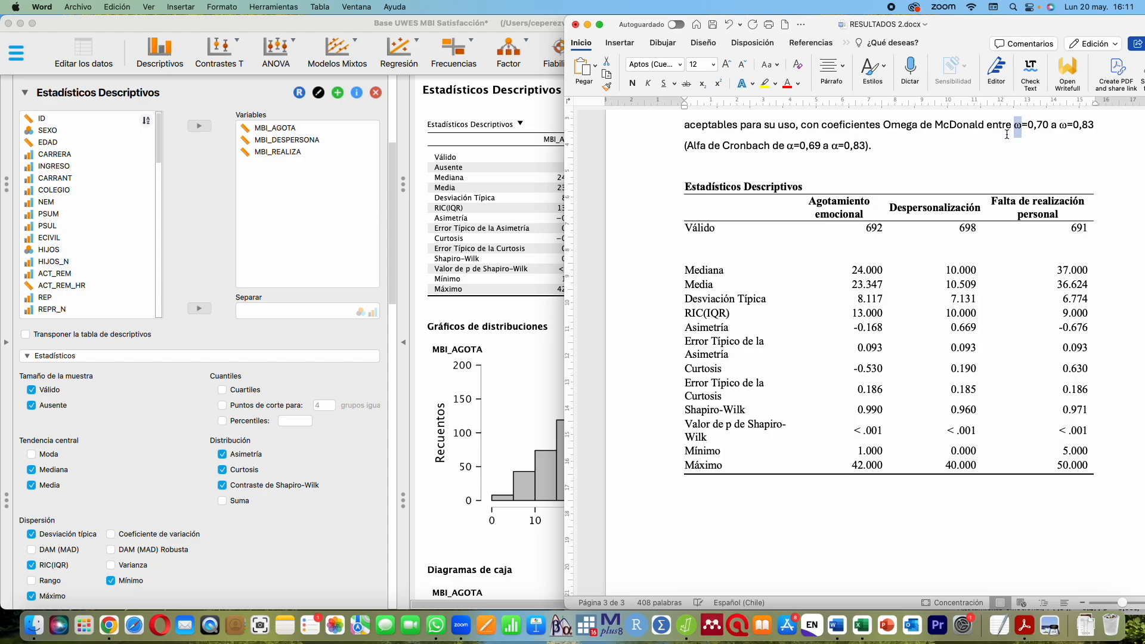
pyautogui.press('cmd+c')
pyautogui.click(685, 236)
pyautogui.press('cmd+v')
pyautogui.write('de M')
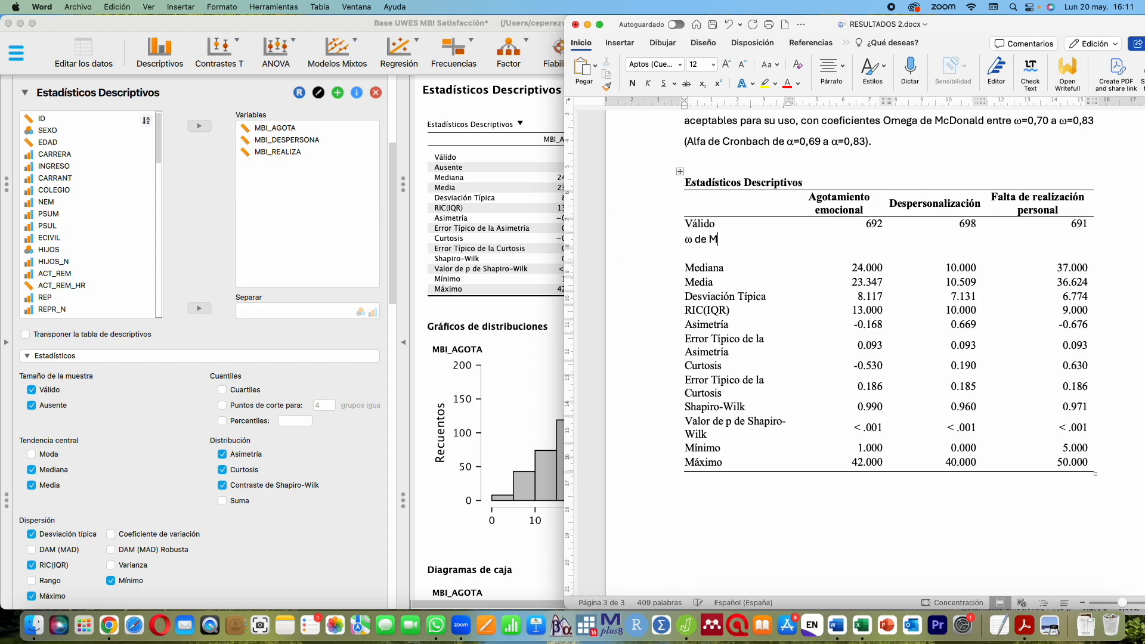
pyautogui.write('cDonald')
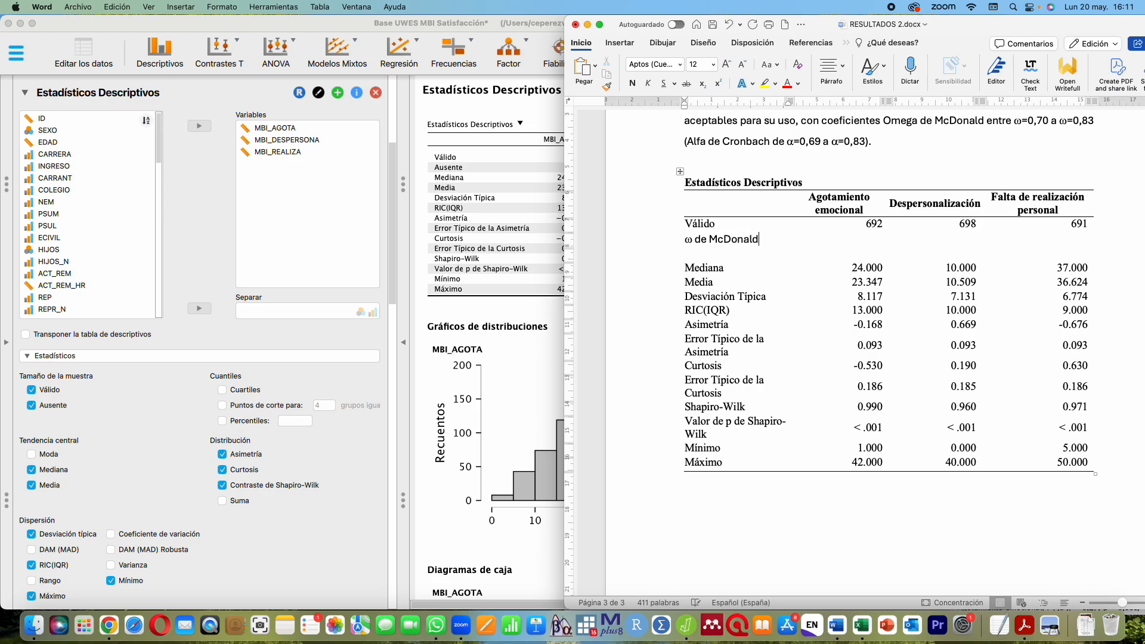
# Label the second empty row "α de Cronbach", copying the α symbol from the paragraph, and match both new labels' font to the table
pyautogui.doubleClick(788, 142)
pyautogui.press('super+c')
pyautogui.click(709, 253)
pyautogui.press('super+v')
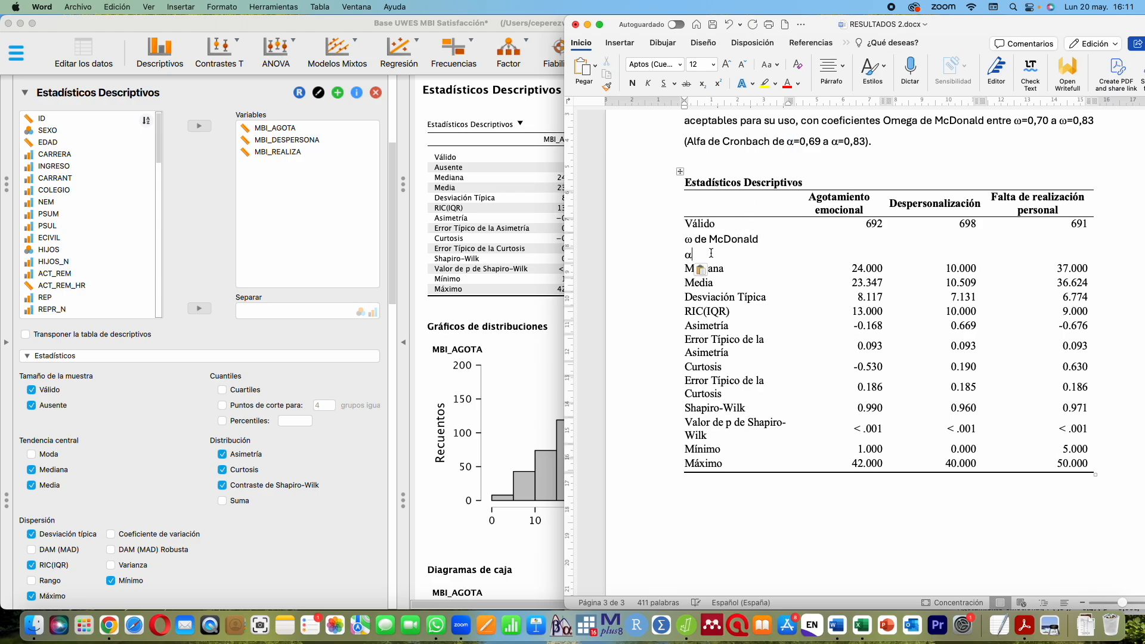
pyautogui.write('de Cro')
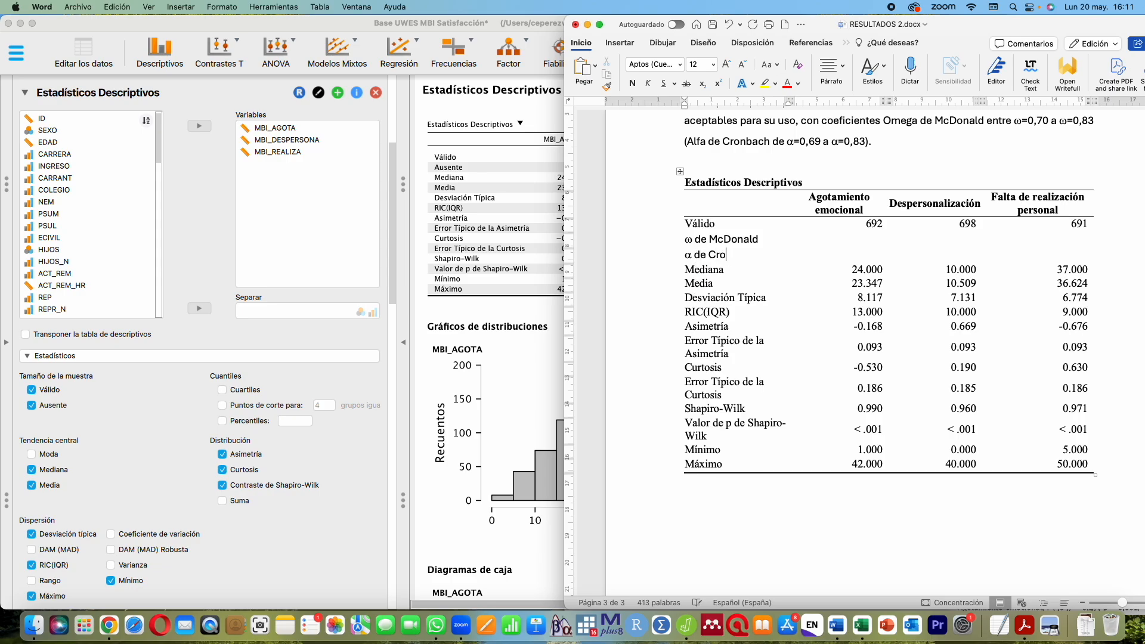
pyautogui.write('nbach')
pyautogui.moveTo(700, 223); pyautogui.dragTo(746, 285)
pyautogui.click(742, 281)
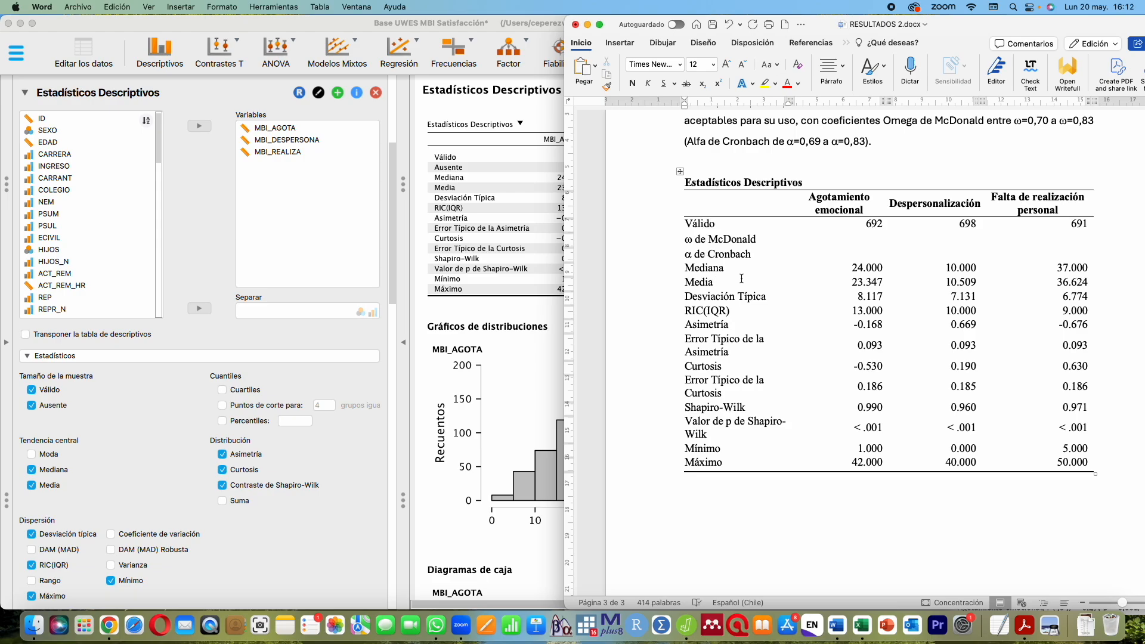
# Add "(IC 95%)" on a second line of the "ω de McDonald" row label
pyautogui.scroll(3, 741, 279)
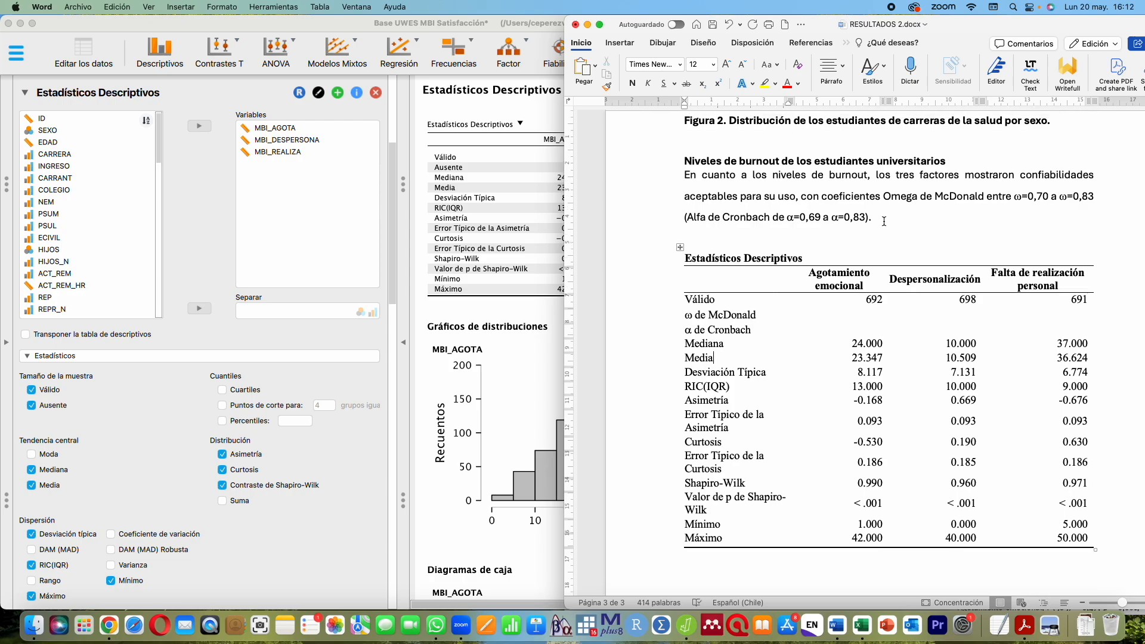
pyautogui.click(767, 317)
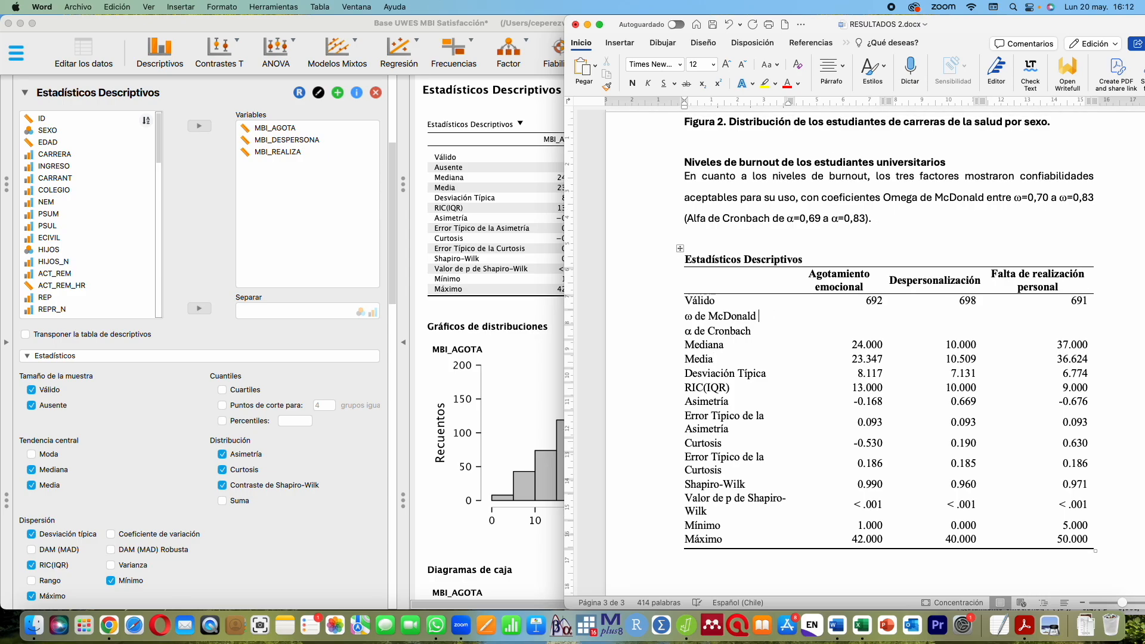
pyautogui.write('(IC 95)')
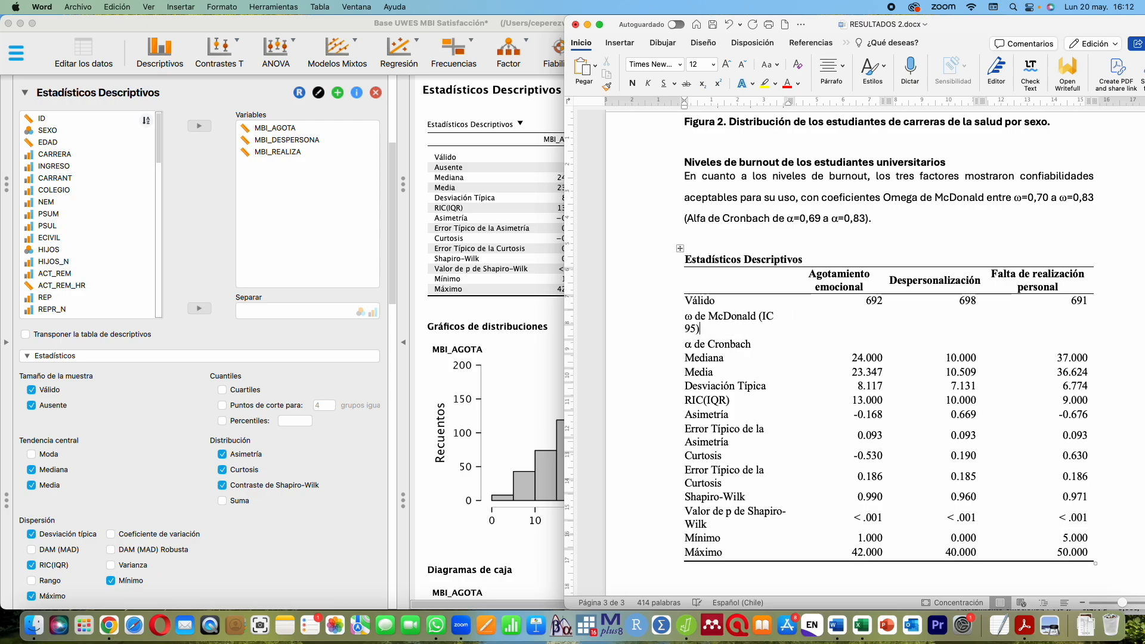
pyautogui.press('BackSpace')
pyautogui.press('BackSpace')
pyautogui.press('BackSpace')
pyautogui.write('95%)')
pyautogui.press('Return')
# Copy the confidence interval text from the ω label and place "IC 95%)" on a second line below "α de Cronbach"
pyautogui.moveTo(727, 329); pyautogui.dragTo(686, 328)
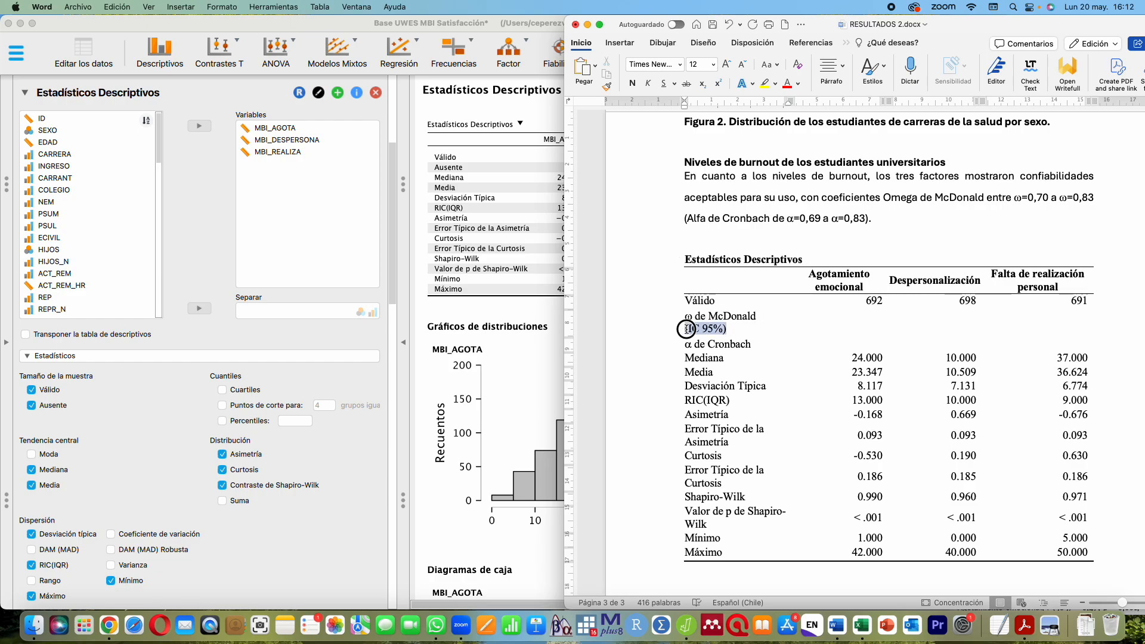
pyautogui.click(758, 344)
pyautogui.press('Return')
pyautogui.press('super+v')
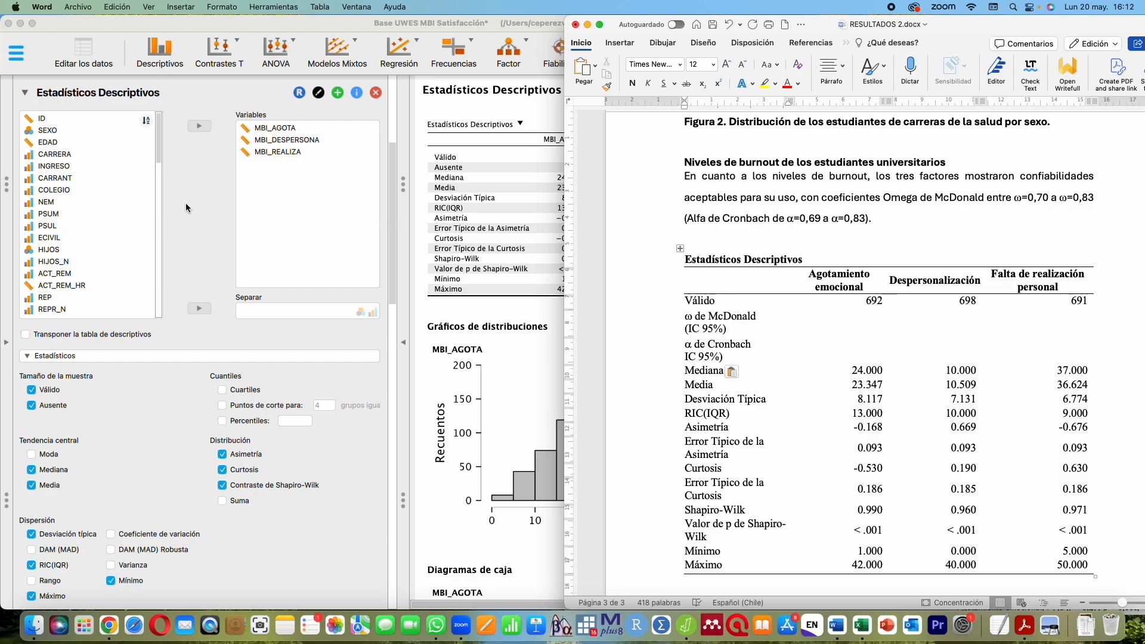
# Switch to JASP and bring the Agotamiento emocional reliability results into view beside the Word table
pyautogui.scroll(5, 186, 207)
pyautogui.scroll(1, 186, 207)
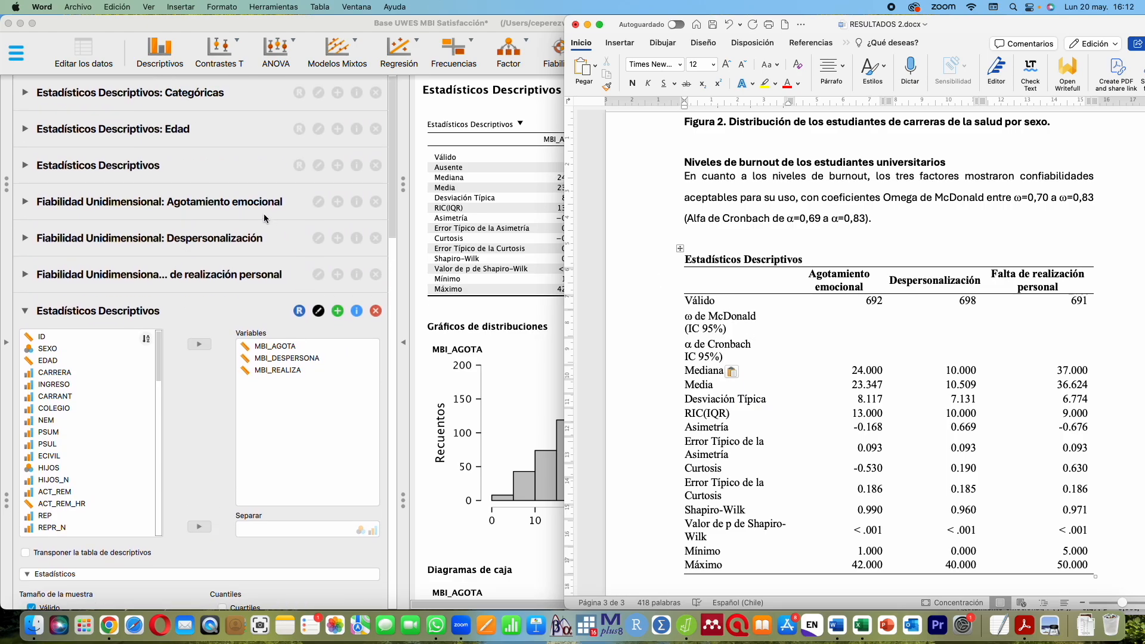
pyautogui.click(278, 201)
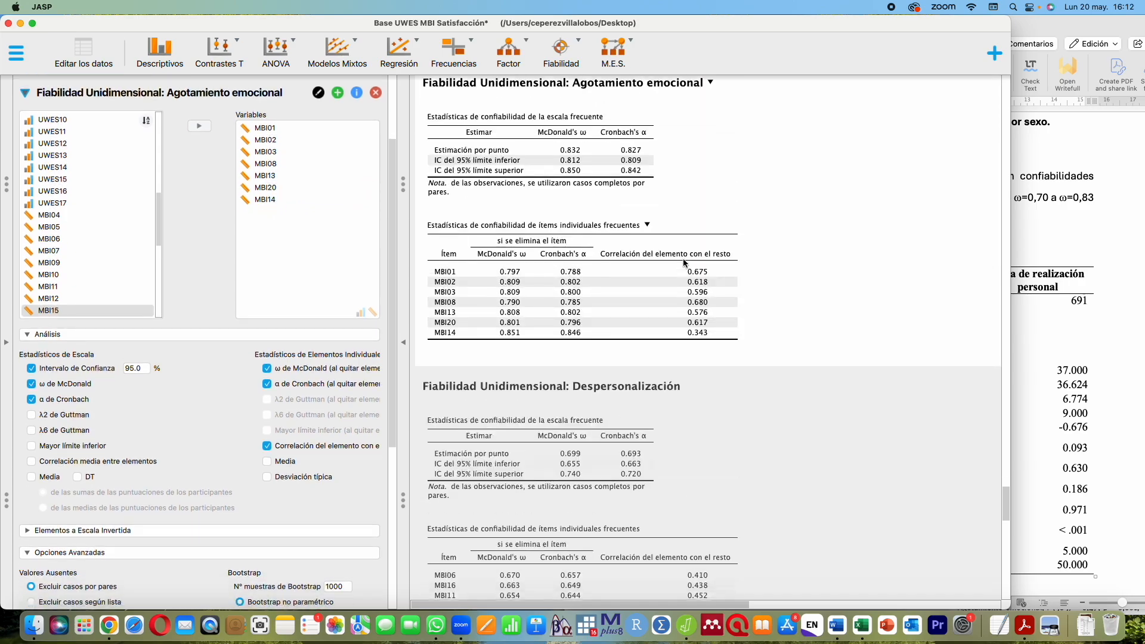
pyautogui.moveTo(912, 22); pyautogui.dragTo(596, 23)
# Enter the ω de McDonald for Agotamiento emocional as 0,83 with (0,81-0,85) on a second line
pyautogui.click(906, 320)
pyautogui.click(875, 321)
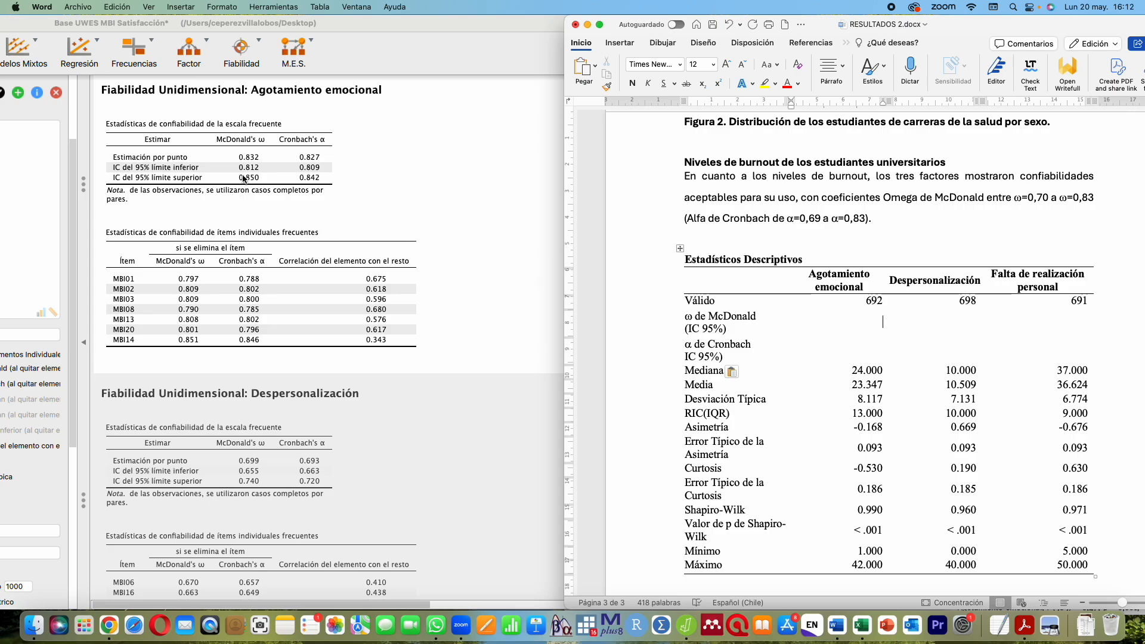
pyautogui.write('0,83')
pyautogui.press('Return')
pyautogui.write('0,81-0')
pyautogui.press('BackSpace')
pyautogui.press('BackSpace')
pyautogui.press('BackSpace')
pyautogui.press('BackSpace')
pyautogui.press('BackSpace')
pyautogui.press('BackSpace')
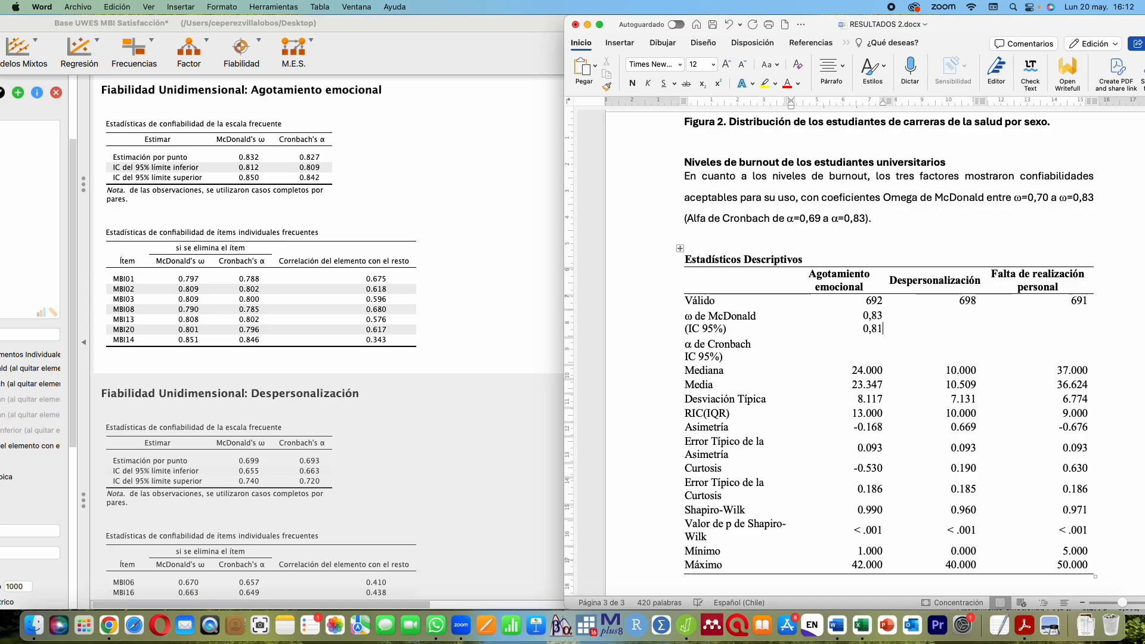
pyautogui.write('(0,81-0')
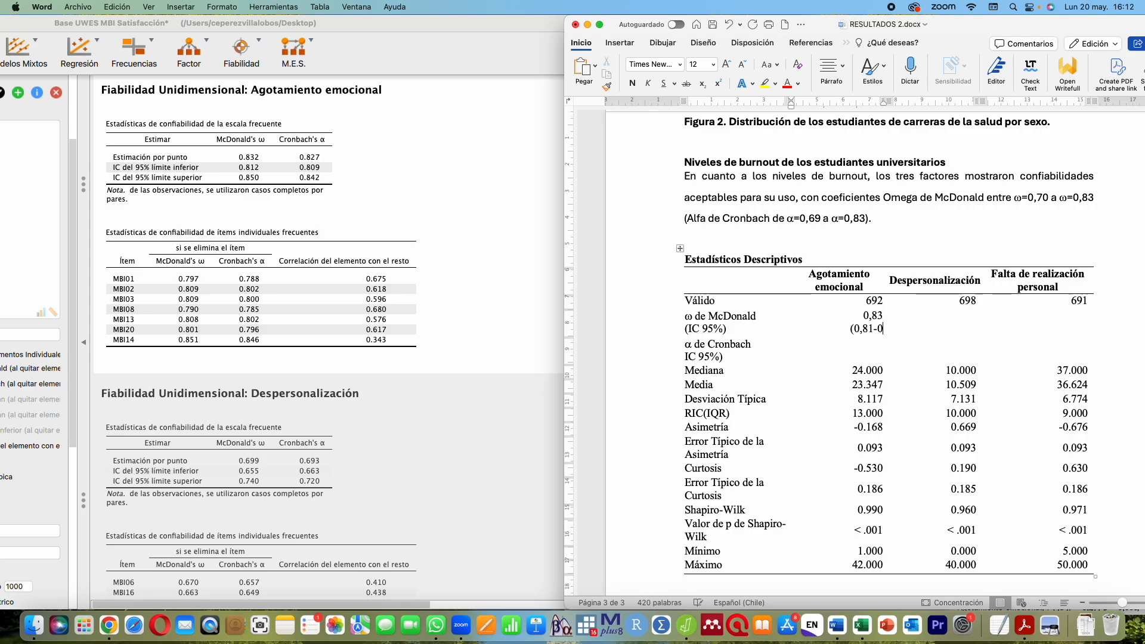
pyautogui.write(',85)')
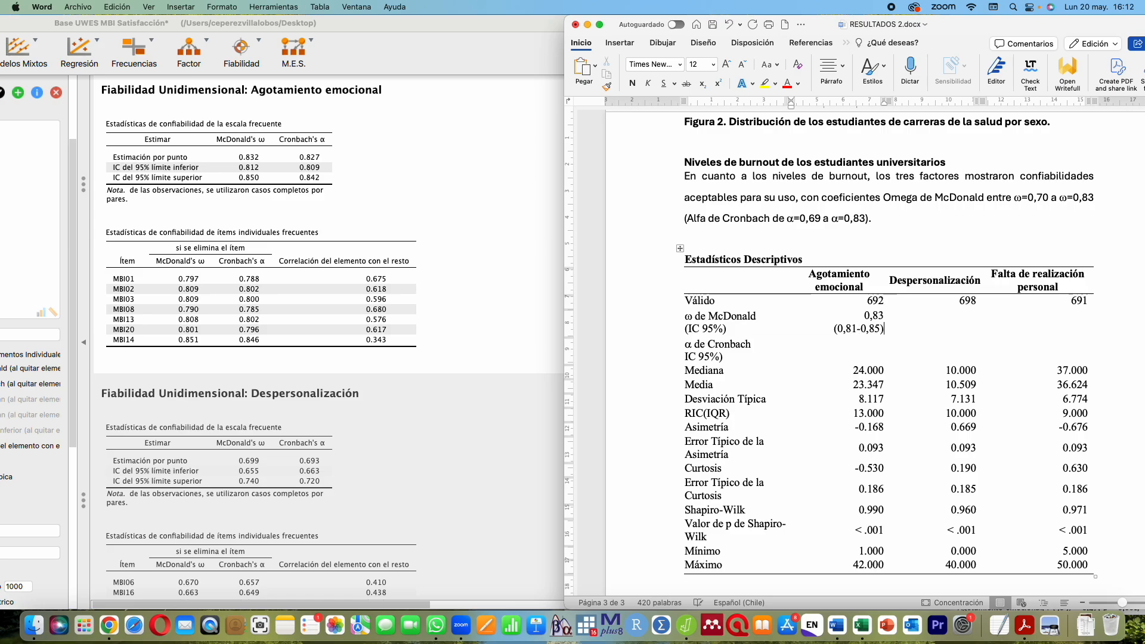
# Write the Cronbach's α values 0,83 (0,81-0,84) in the α de Cronbach row
pyautogui.press('Tab')
pyautogui.write('0')
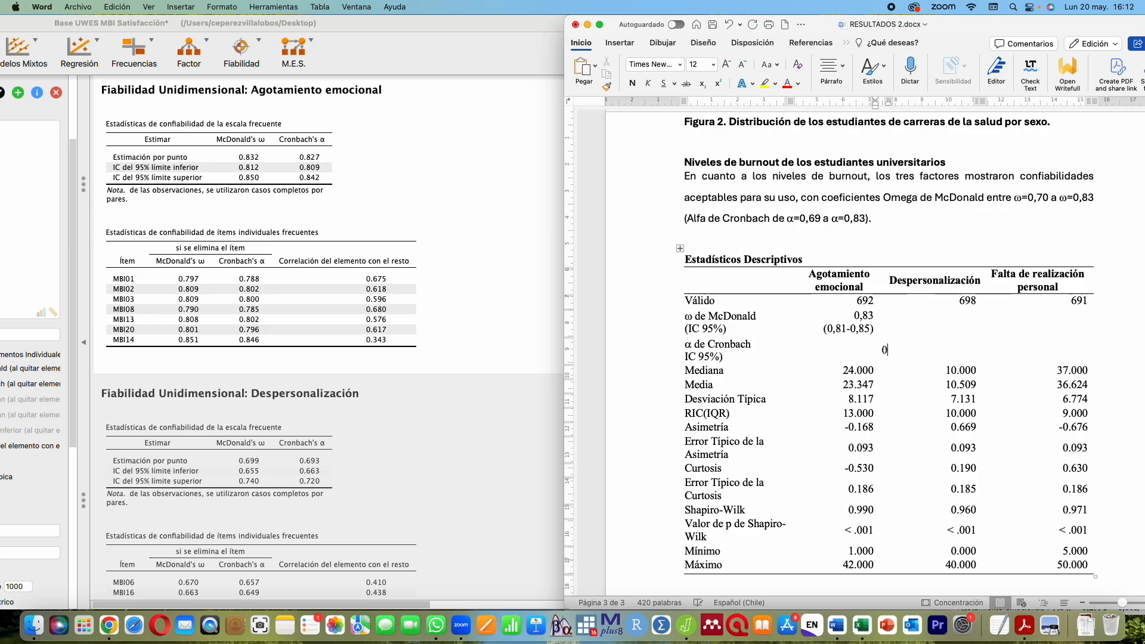
pyautogui.write(',83 (0,81-')
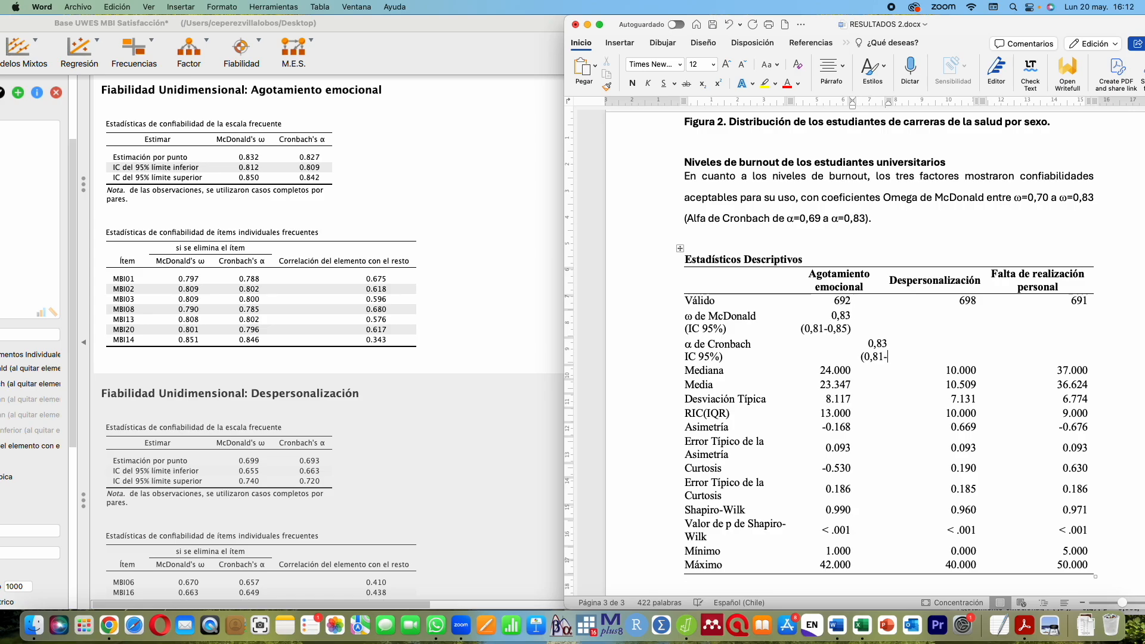
pyautogui.write('0,')
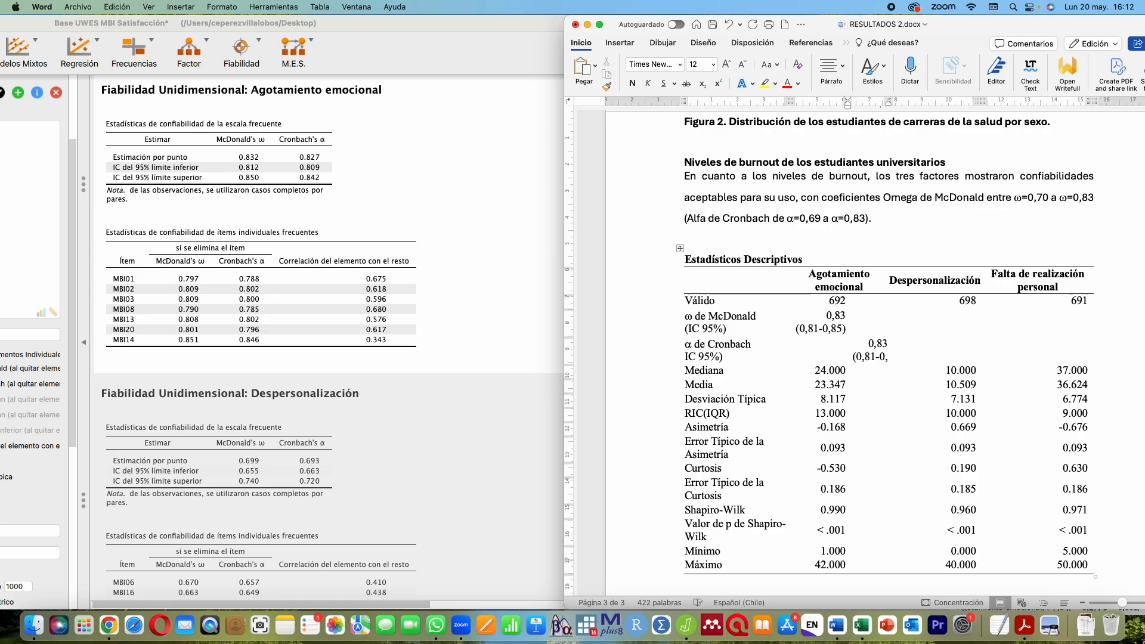
pyautogui.write('84(')
pyautogui.press('BackSpace')
pyautogui.write(')')
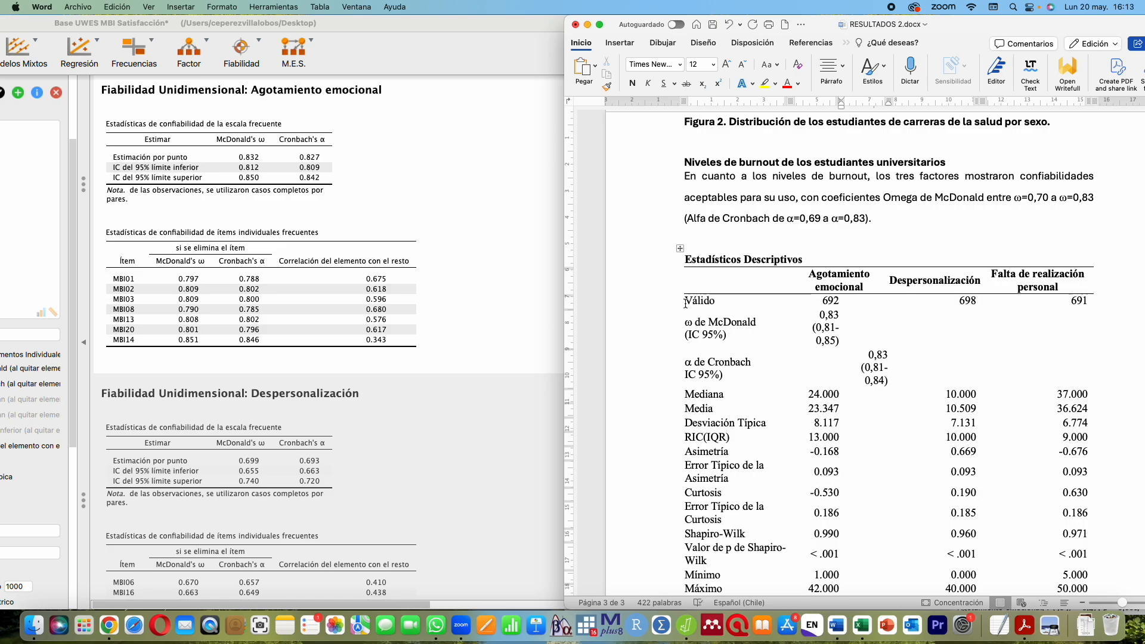
# Copy the α values, undo their entry, and paste 0,83 (0,81-0,84 into the Agotamiento emocional cell of the α row
pyautogui.moveTo(872, 355); pyautogui.dragTo(889, 380)
pyautogui.press('super+c')
pyautogui.press('super+z')
pyautogui.press('super+x')
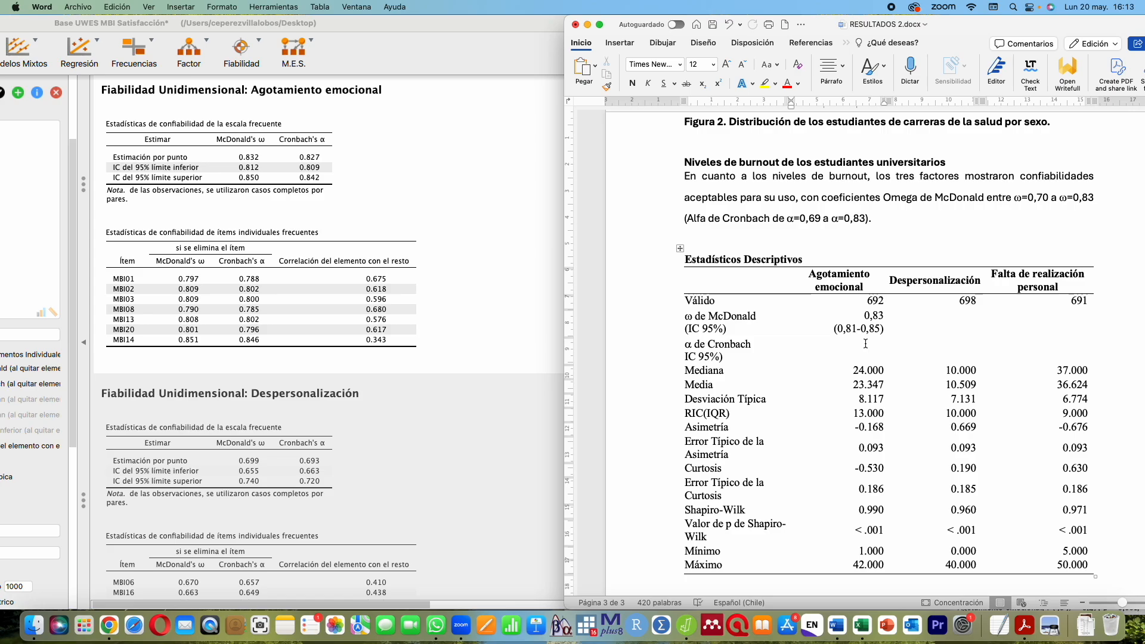
pyautogui.press('super+v')
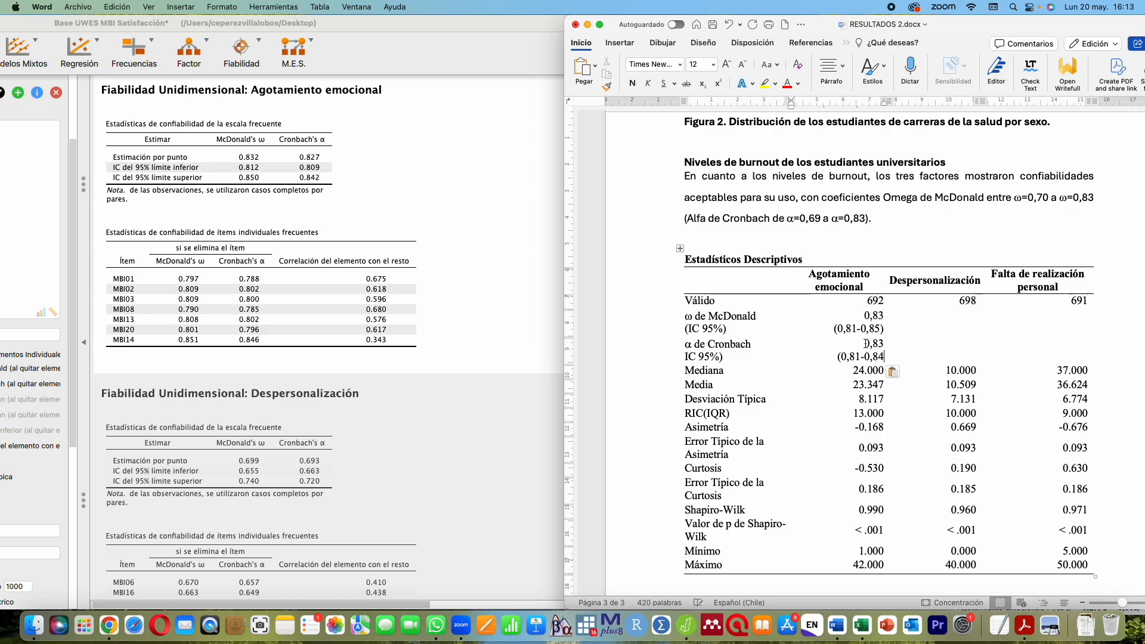
# Try applying all borders to the whole descriptive statistics table and undo the border change
pyautogui.click(680, 250)
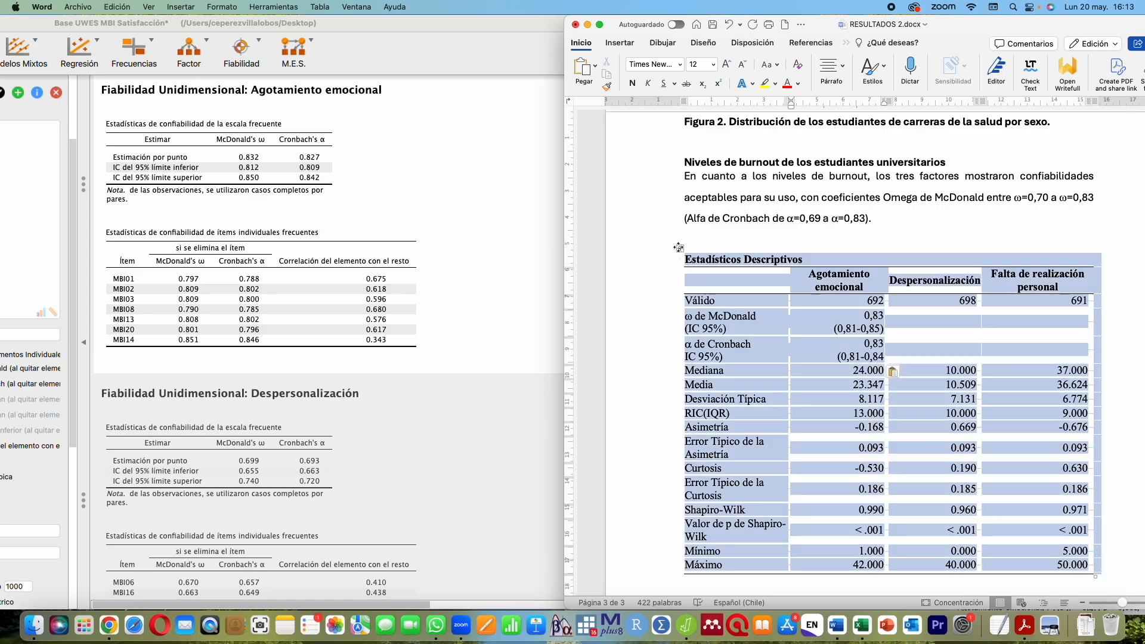
pyautogui.click(848, 82)
pyautogui.click(897, 121)
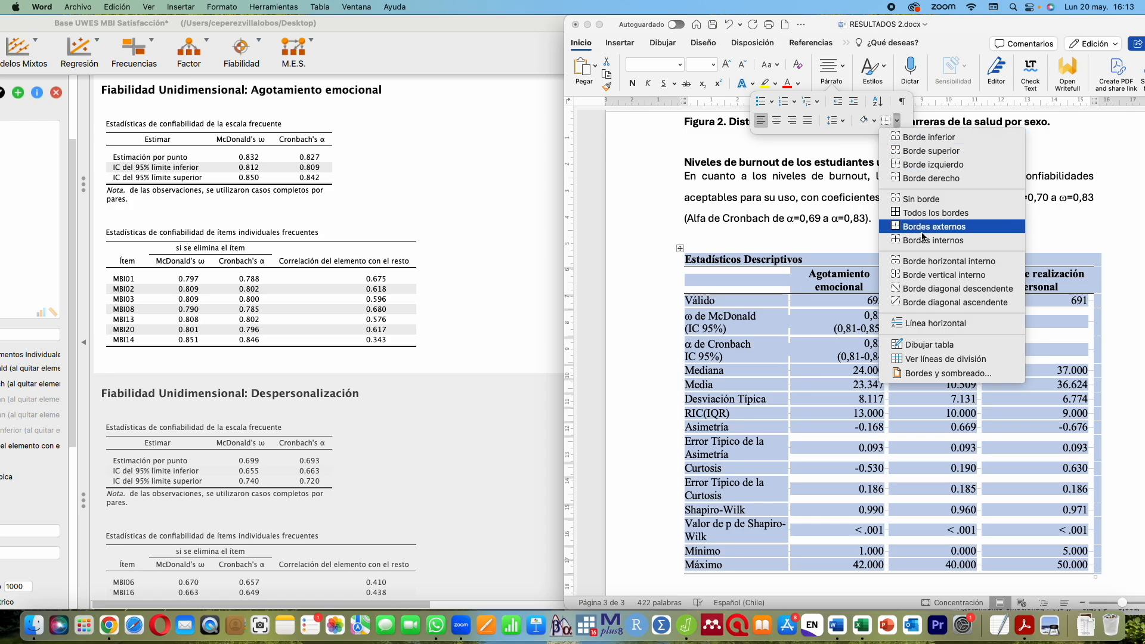
pyautogui.click(921, 215)
pyautogui.click(929, 331)
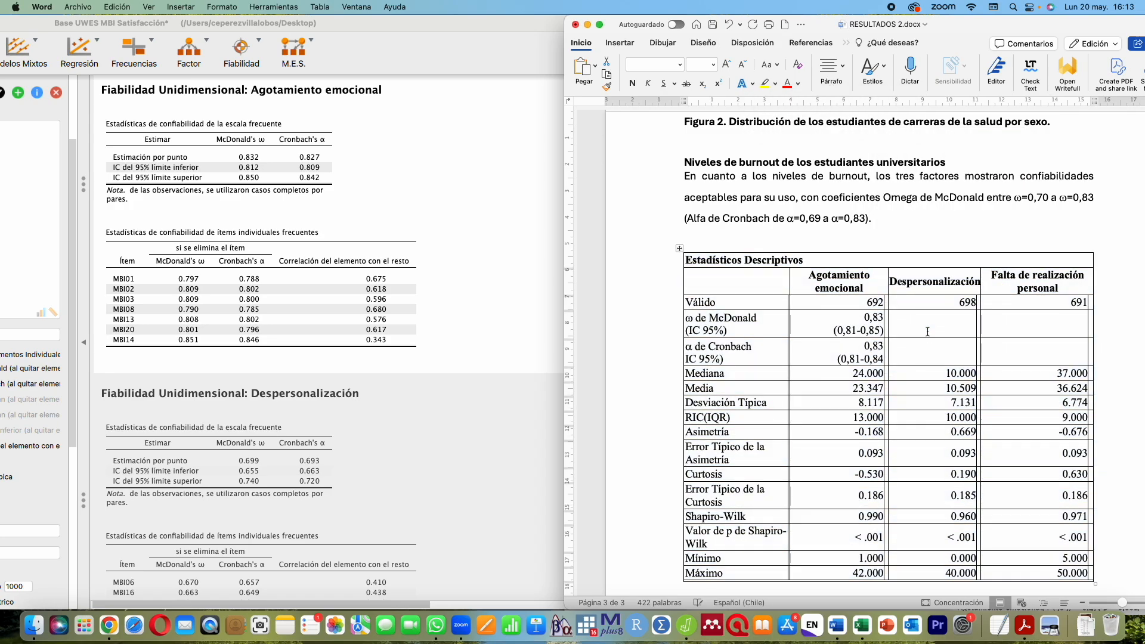
pyautogui.moveTo(886, 306); pyautogui.dragTo(887, 409)
pyautogui.click(892, 356)
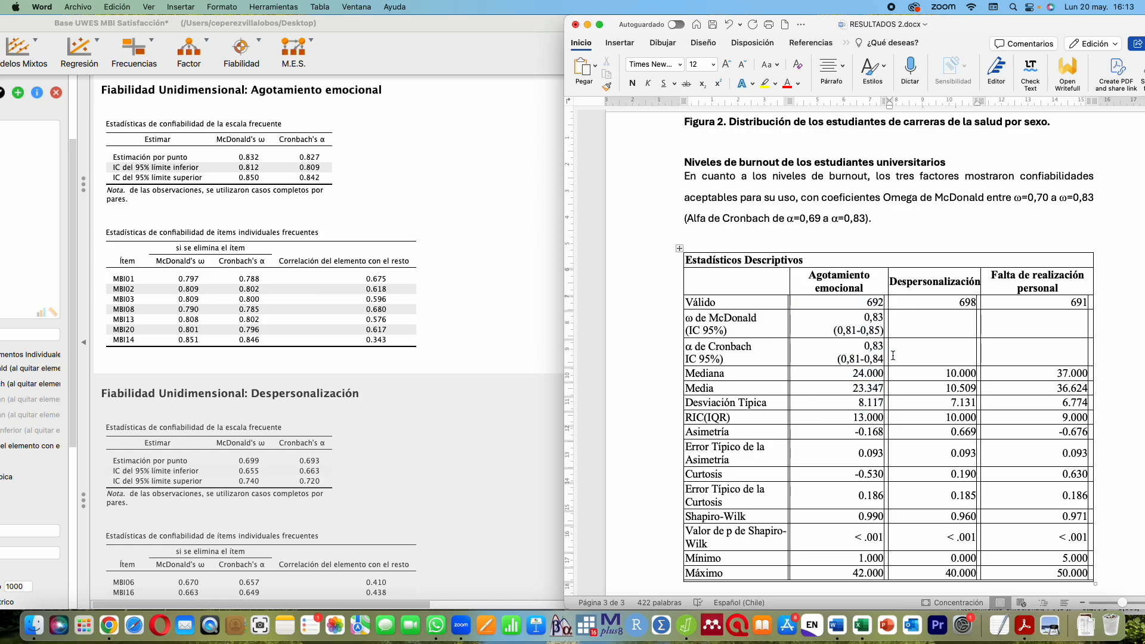
pyautogui.press('super+z')
# Switch to JASP and bring the Despersonalización reliability results into view beside the Word table
pyautogui.click(908, 344)
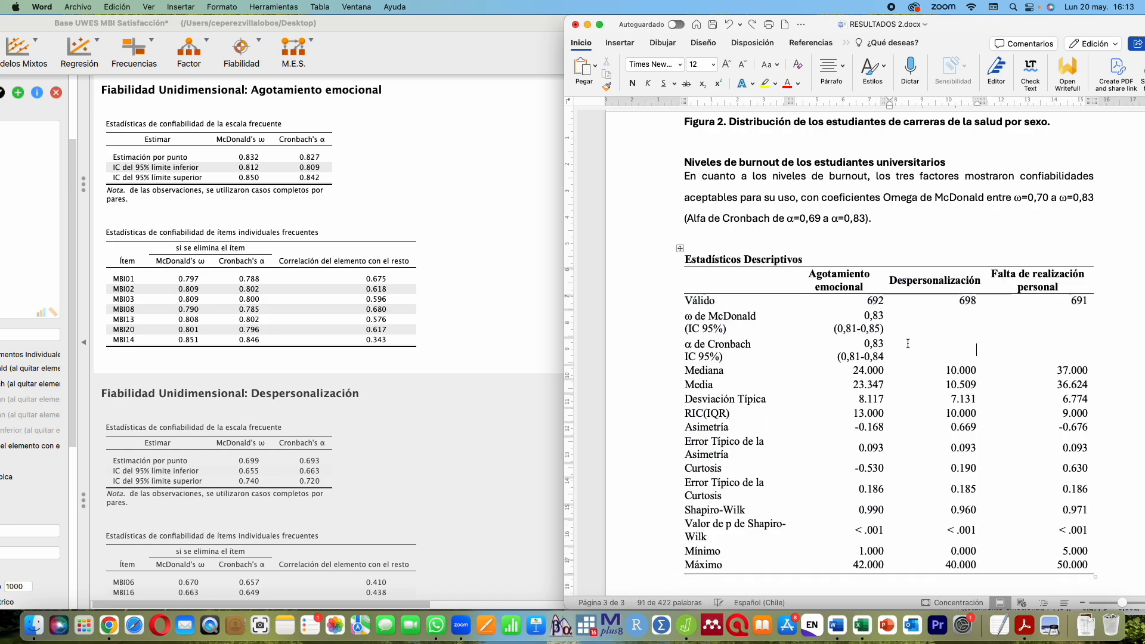
pyautogui.click(945, 312)
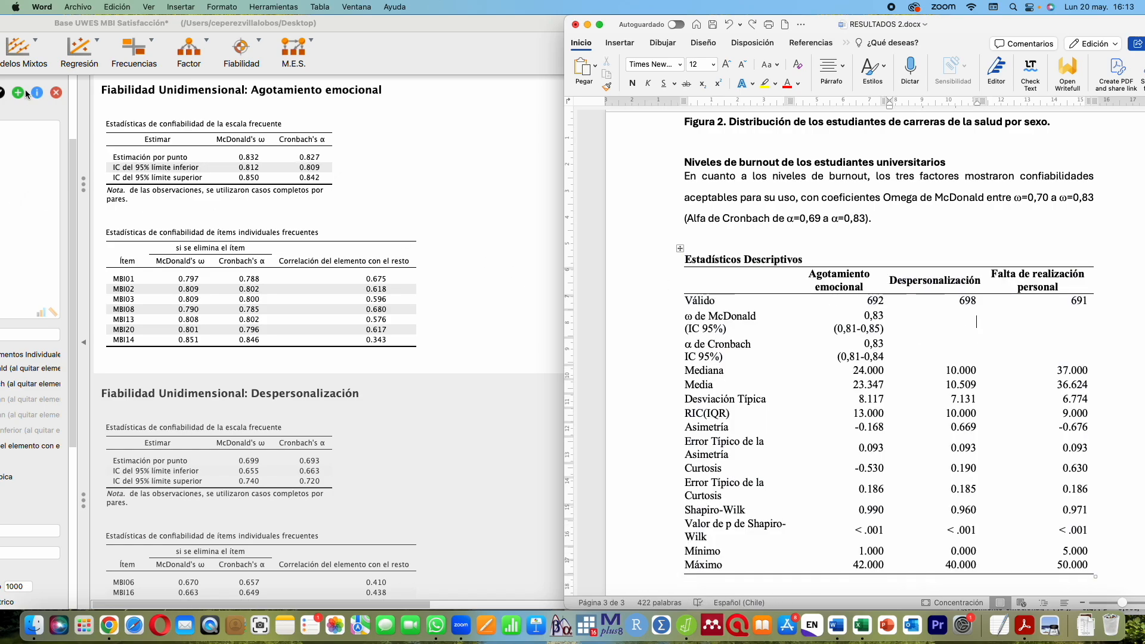
pyautogui.moveTo(32, 23); pyautogui.dragTo(203, 22)
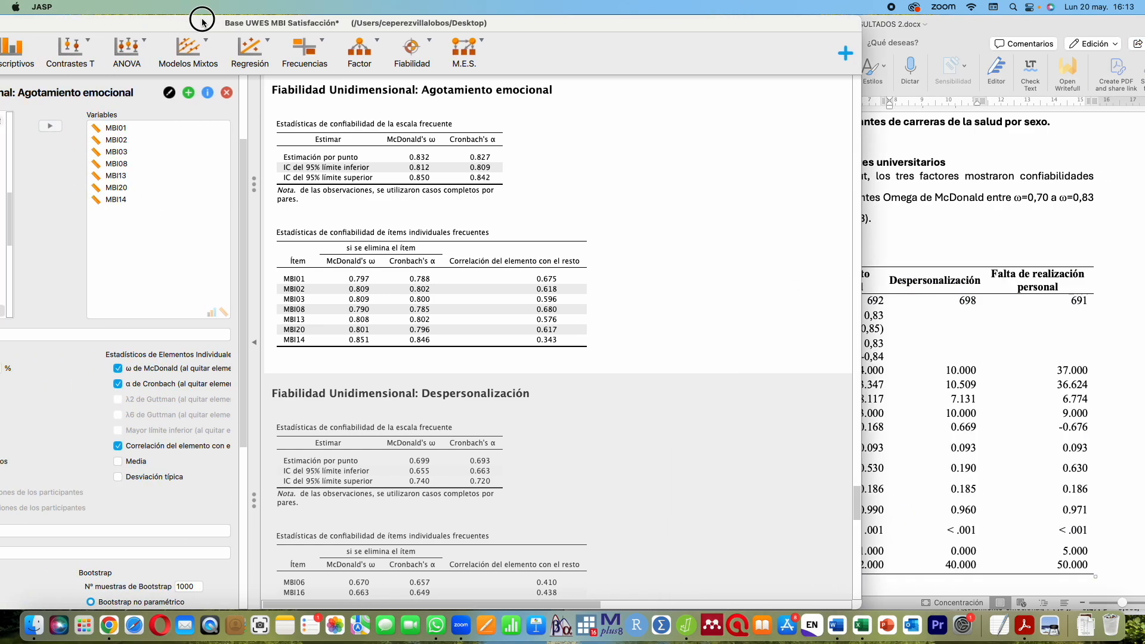
pyautogui.click(152, 93)
pyautogui.click(116, 239)
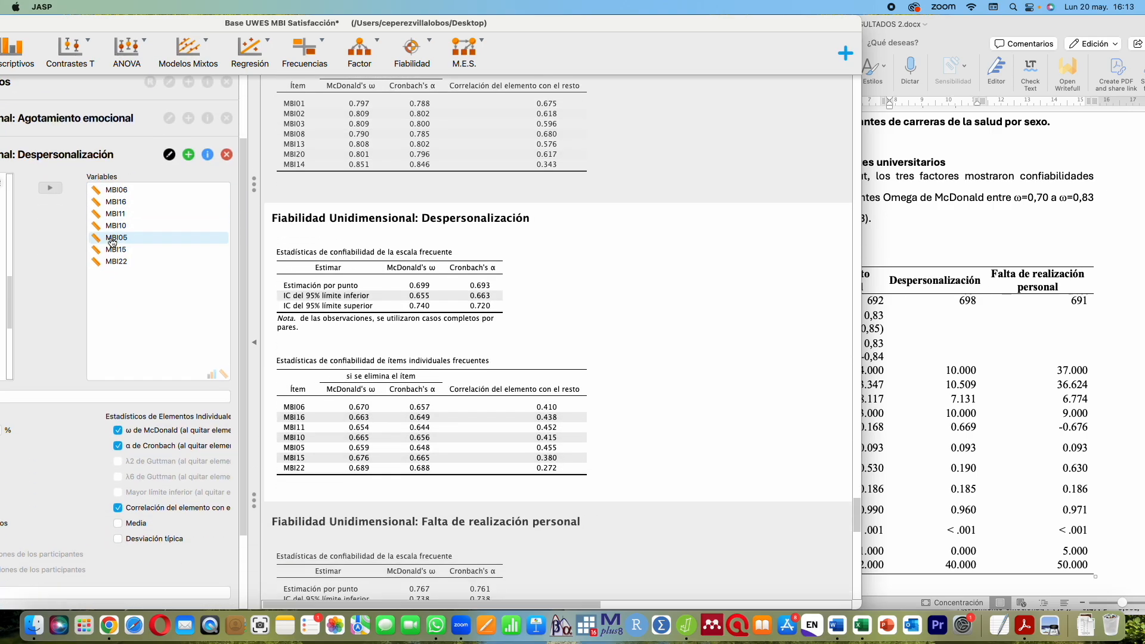
pyautogui.moveTo(545, 31); pyautogui.dragTo(335, 29)
# Enter the ω de McDonald for Despersonalización as 0,70 with (0,66-0,74) on a second line
pyautogui.click(977, 329)
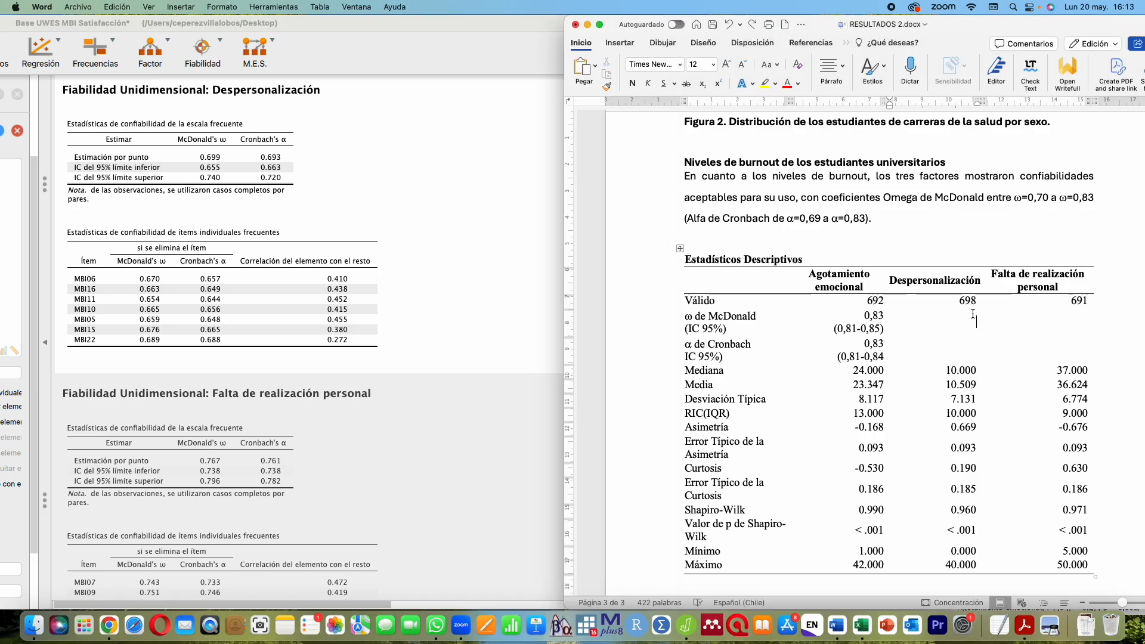
pyautogui.write('0,70')
pyautogui.write(' (0,6')
pyautogui.press('BackSpace')
pyautogui.press('BackSpace')
pyautogui.press('BackSpace')
pyautogui.press('BackSpace')
pyautogui.press('BackSpace')
pyautogui.press('Return')
pyautogui.write('(0,66-0,74)')
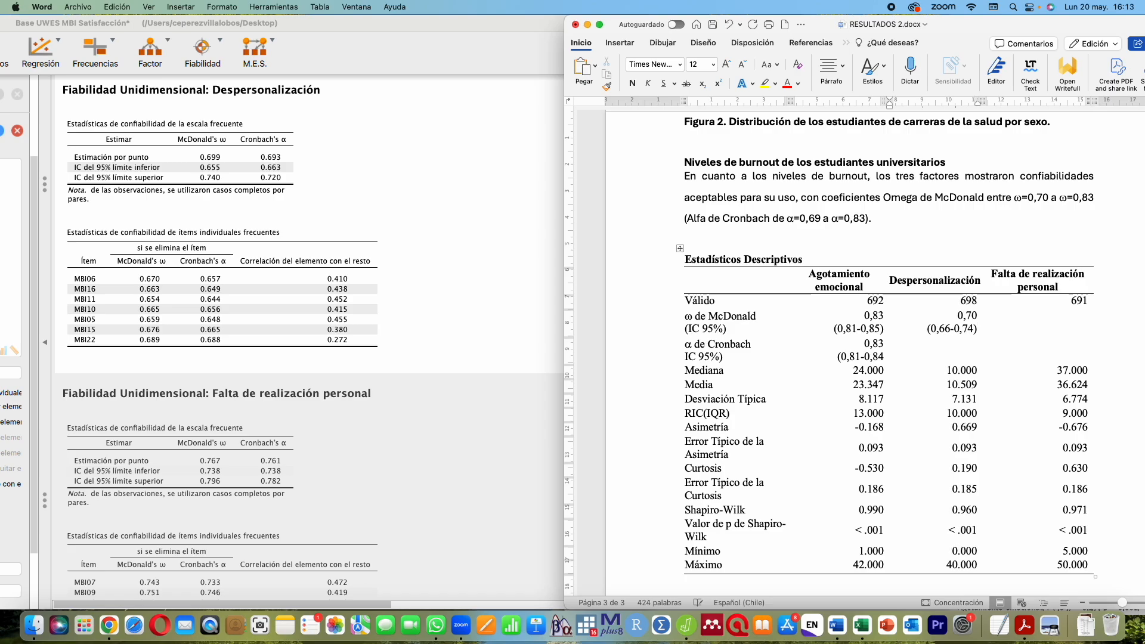
# Enter the α de Cronbach for Despersonalización as 0,69 with (0,66-0,72) on a second line
pyautogui.click(974, 314)
pyautogui.click(972, 344)
pyautogui.write('0,69')
pyautogui.press('Return')
pyautogui.write('(00')
pyautogui.press('BackSpace')
pyautogui.write(',66-0,72)')
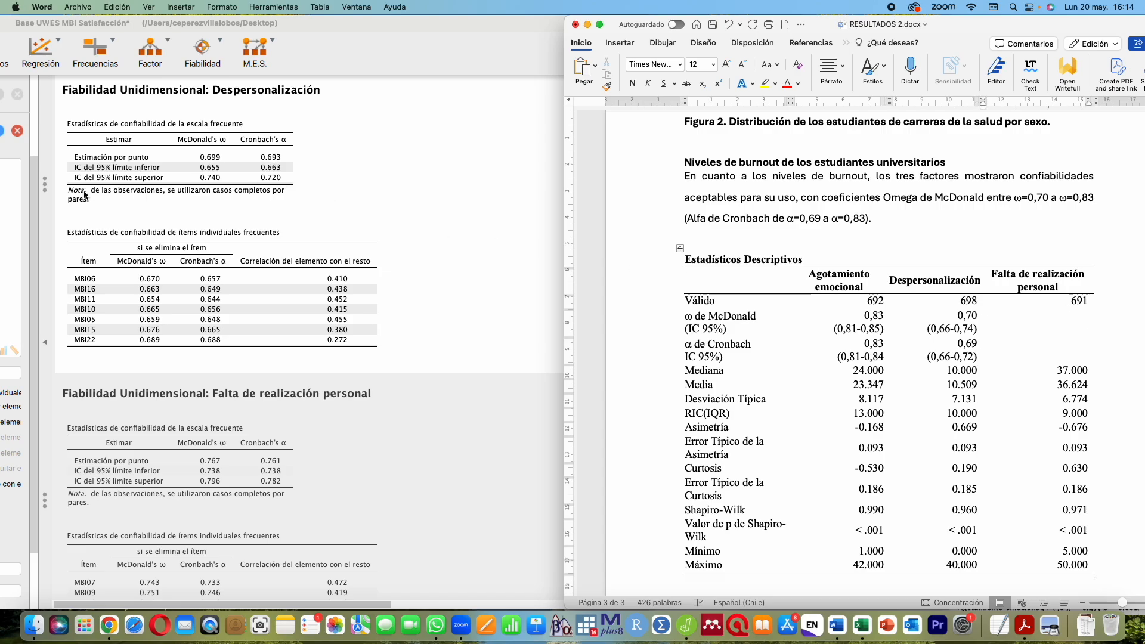
# Enter the ω de McDonald for Falta de realización personal as 0,77 (0,74-0,80), taken from its JASP reliability results
pyautogui.scroll(-5, 122, 206)
pyautogui.scroll(-3, 125, 209)
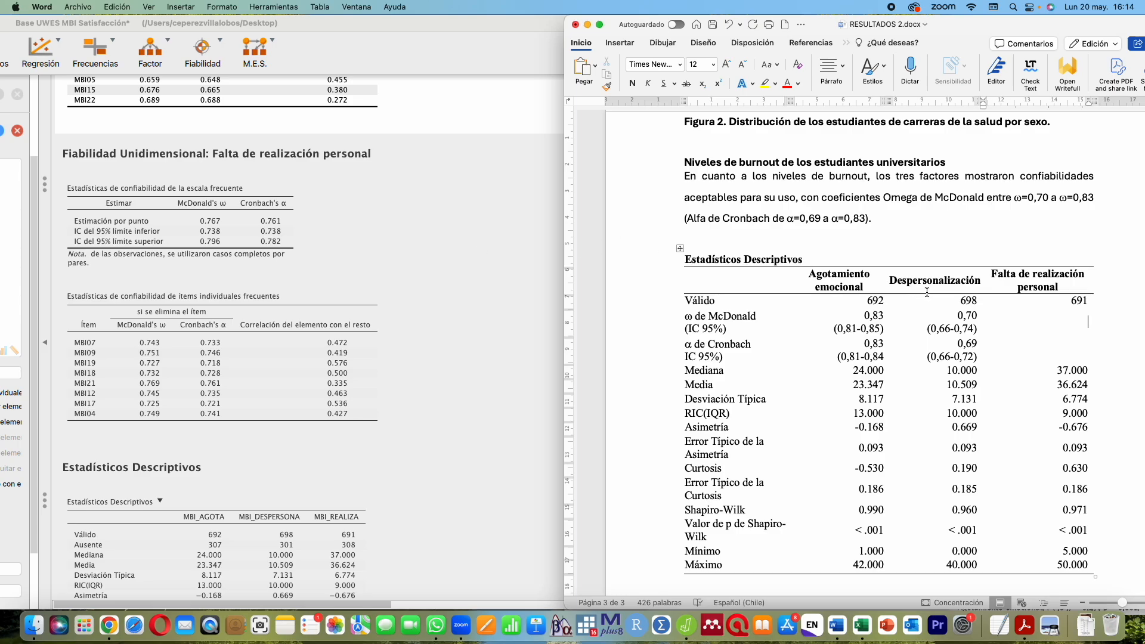
pyautogui.write(',77')
pyautogui.press('Return')
pyautogui.write('(')
pyautogui.write('0,7')
pyautogui.write('-0,')
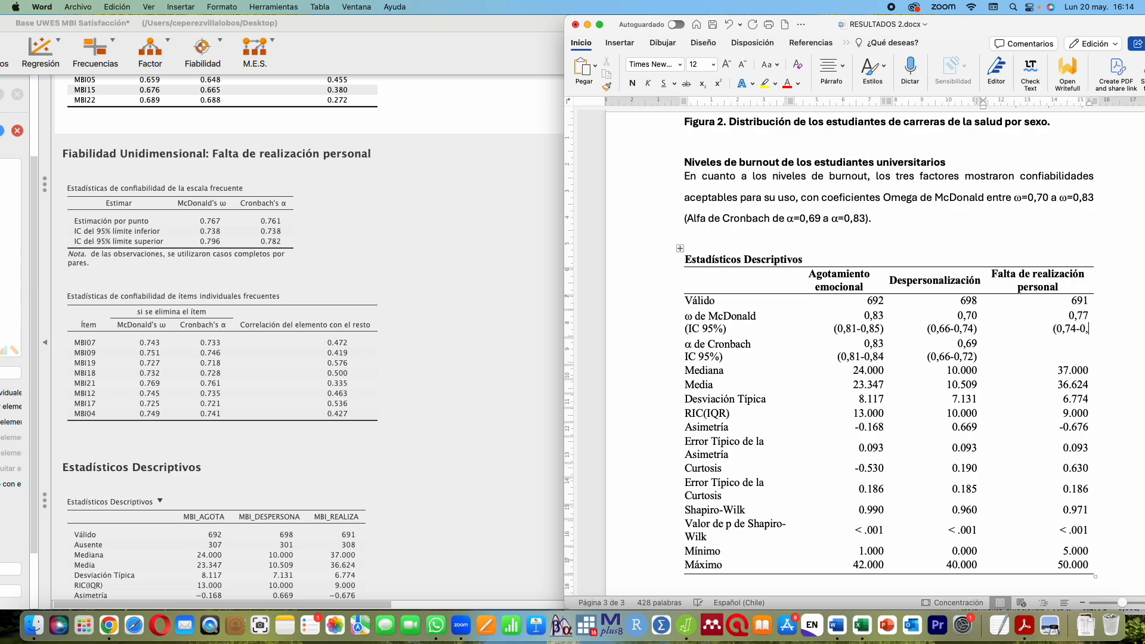
pyautogui.write('80)')
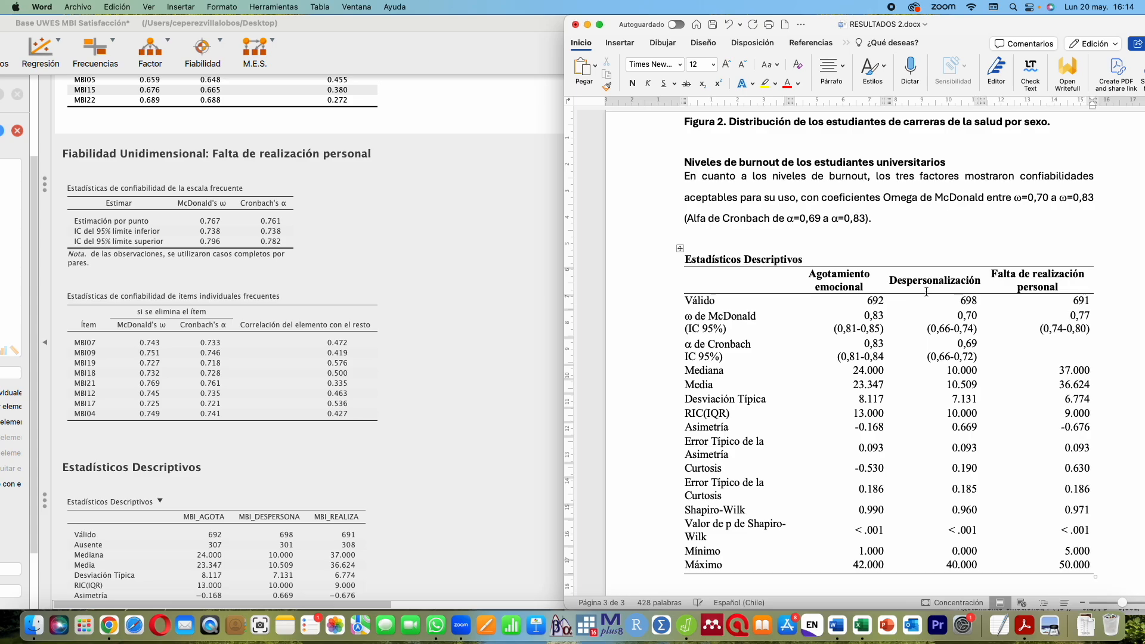
# Enter the α de Cronbach for Falta de realización personal as 0,76 with (0,74-0,78) on a second line
pyautogui.click(1087, 345)
pyautogui.write('0,7')
pyautogui.write('6 ')
pyautogui.write('(09,')
pyautogui.press('BackSpace')
pyautogui.press('BackSpace')
pyautogui.write('0,74-')
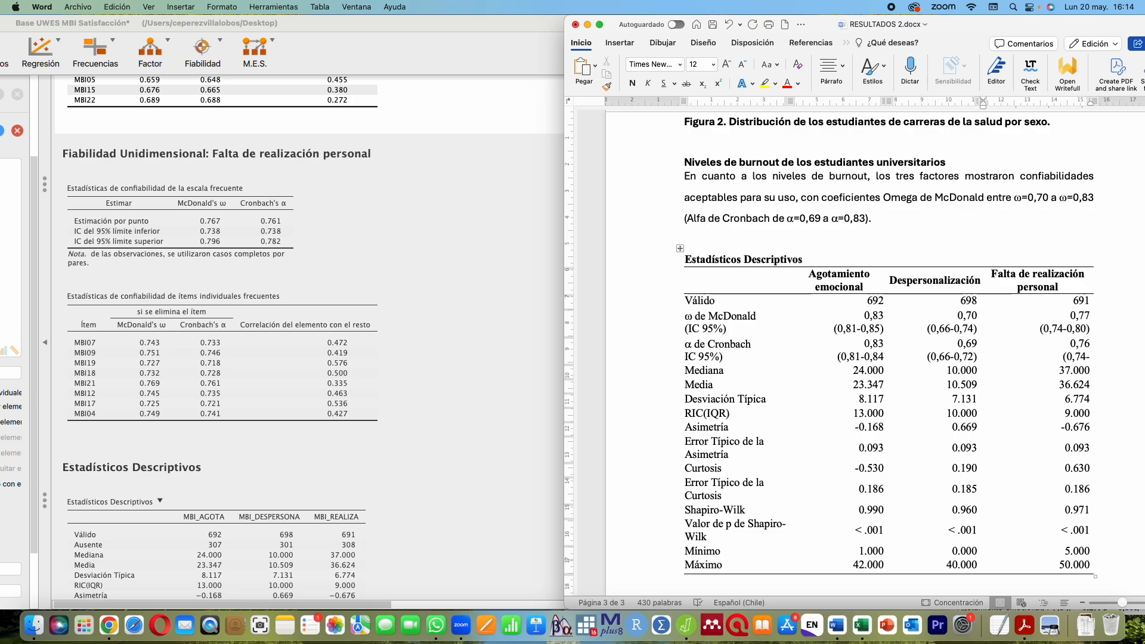
pyautogui.write('0,78)')
# Delete the "Estadísticos Descriptivos" title row from the Word table
pyautogui.moveTo(659, 322); pyautogui.dragTo(659, 352)
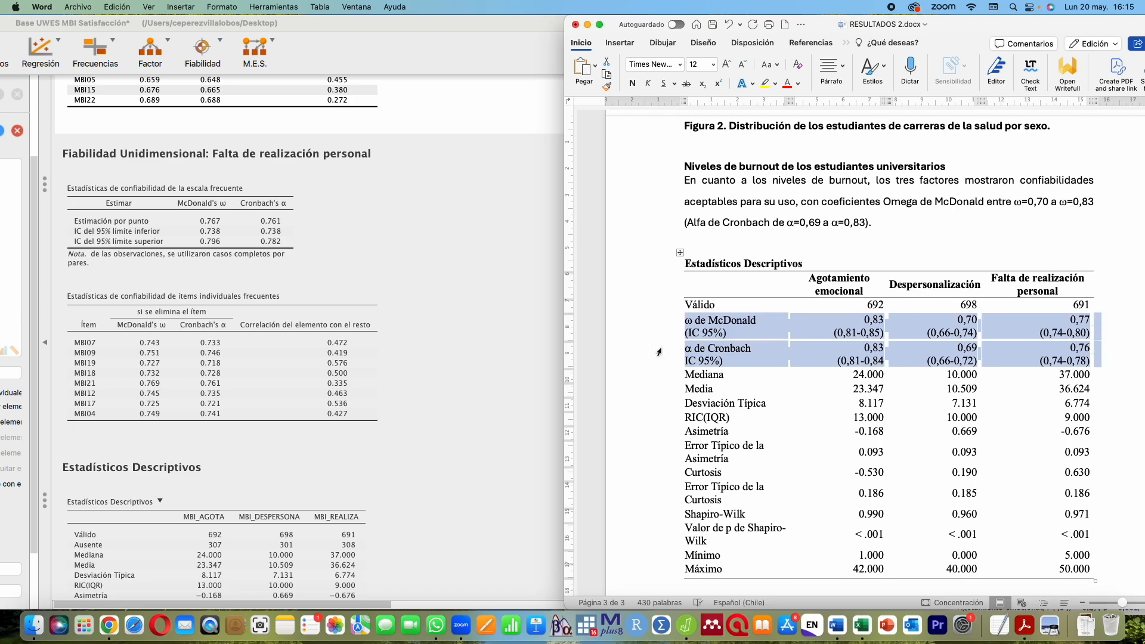
pyautogui.click(652, 266)
pyautogui.press('BackSpace')
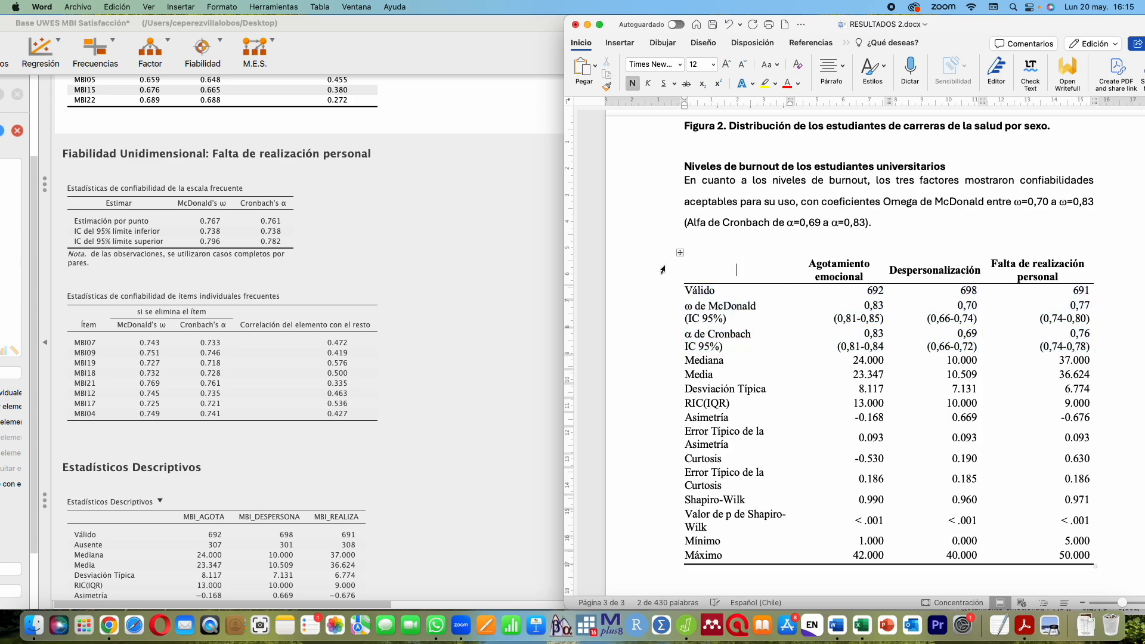
# Add a top border to the table's header row with the three burnout factor names
pyautogui.click(666, 273)
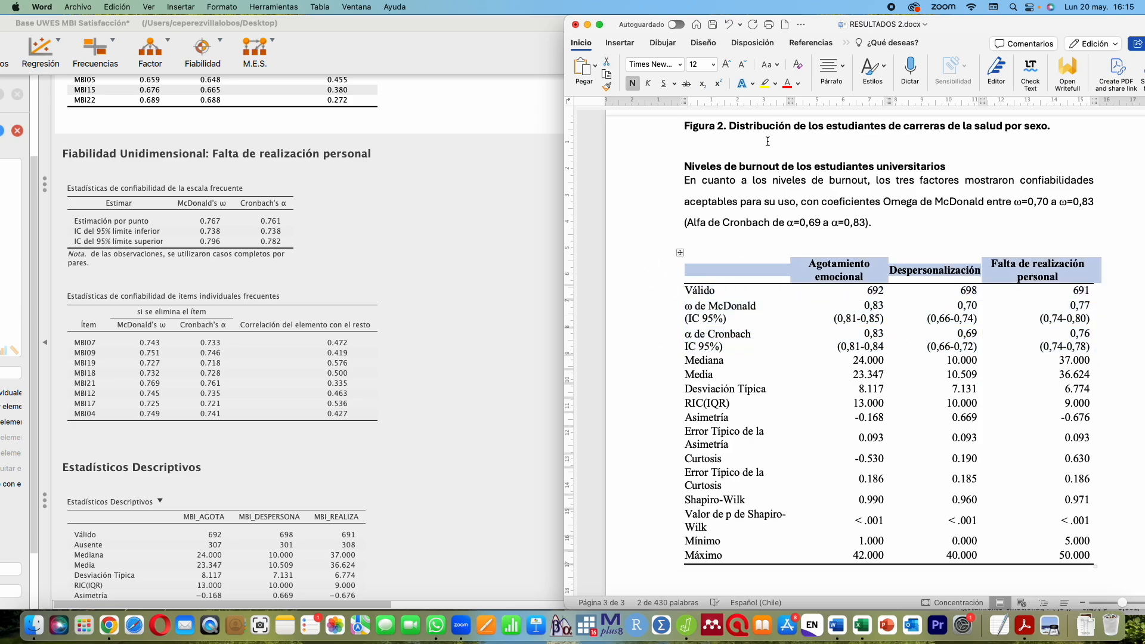
pyautogui.click(836, 73)
pyautogui.click(897, 121)
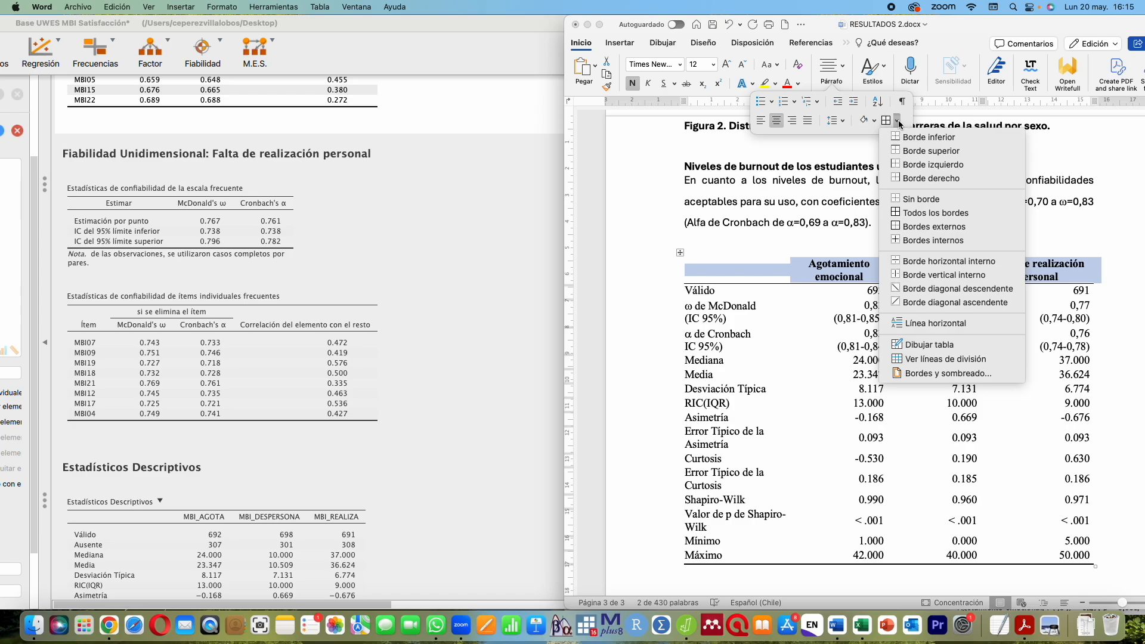
pyautogui.click(897, 147)
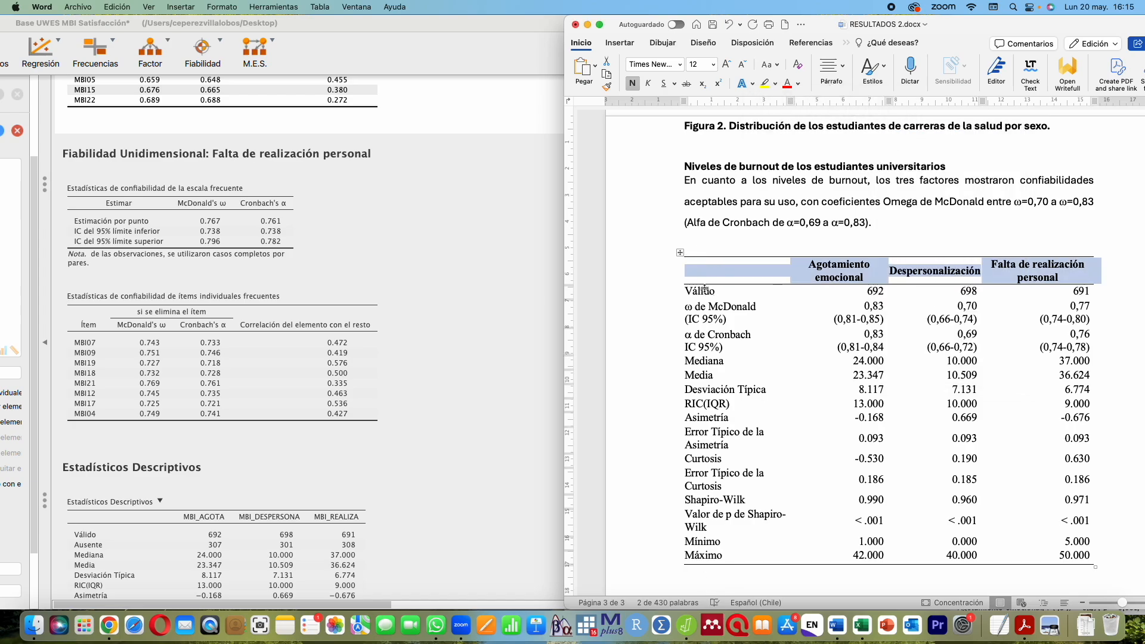
# Replace the decimal points with commas in the Agotamiento emocional column, from Mediana down to Máximo
pyautogui.click(873, 362)
pyautogui.press('BackSpace')
pyautogui.write(',')
pyautogui.click(865, 404)
pyautogui.press('BackSpace')
pyautogui.write(',')
pyautogui.click(866, 438)
pyautogui.press('BackSpace')
pyautogui.write(',,,')
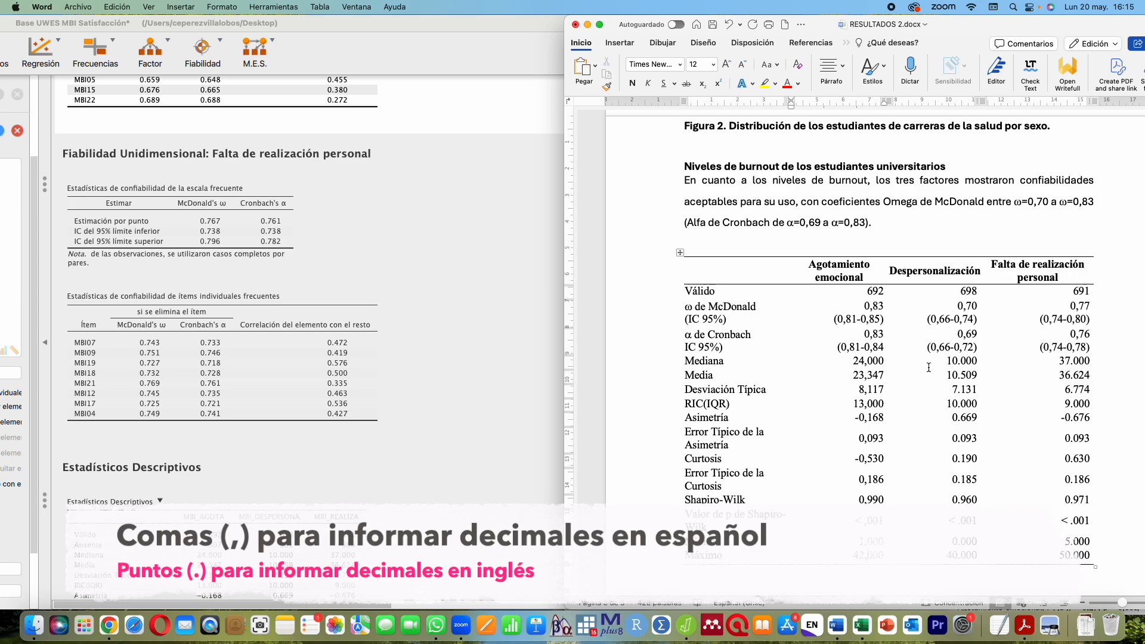
# Insert an empty line between the burnout paragraph and the table
pyautogui.scroll(1, 869, 279)
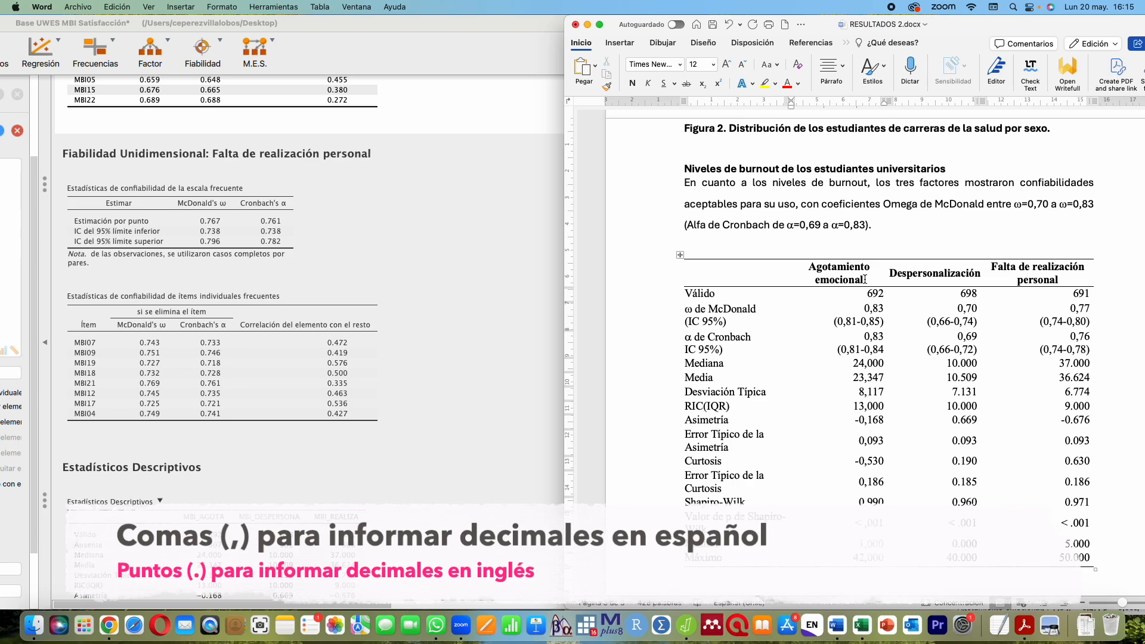
pyautogui.scroll(1, 886, 367)
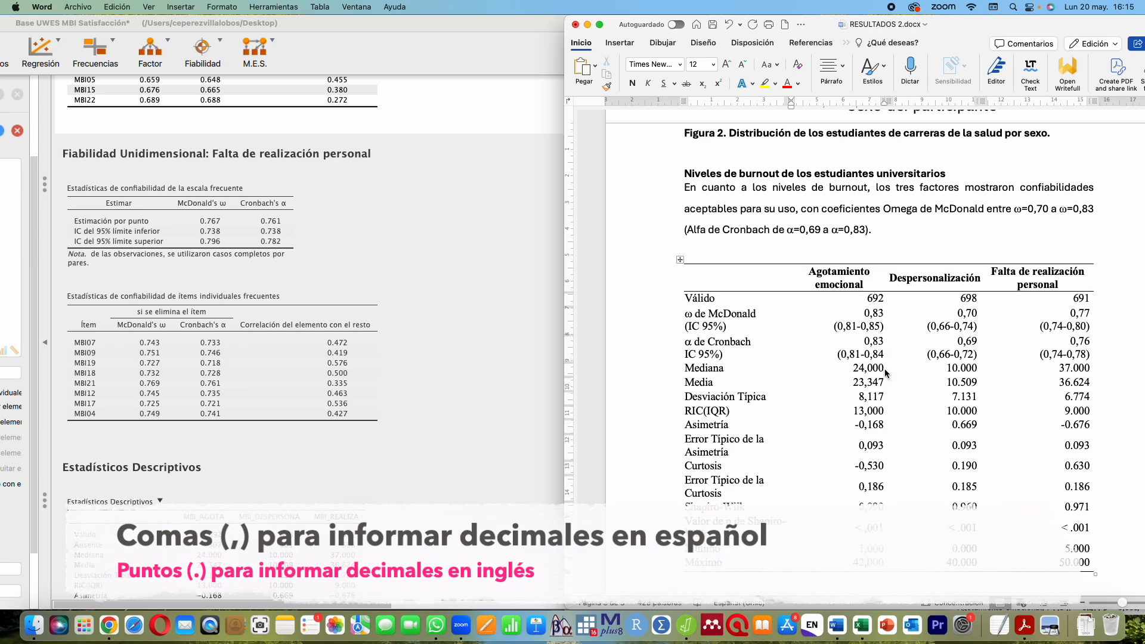
pyautogui.press('Return')
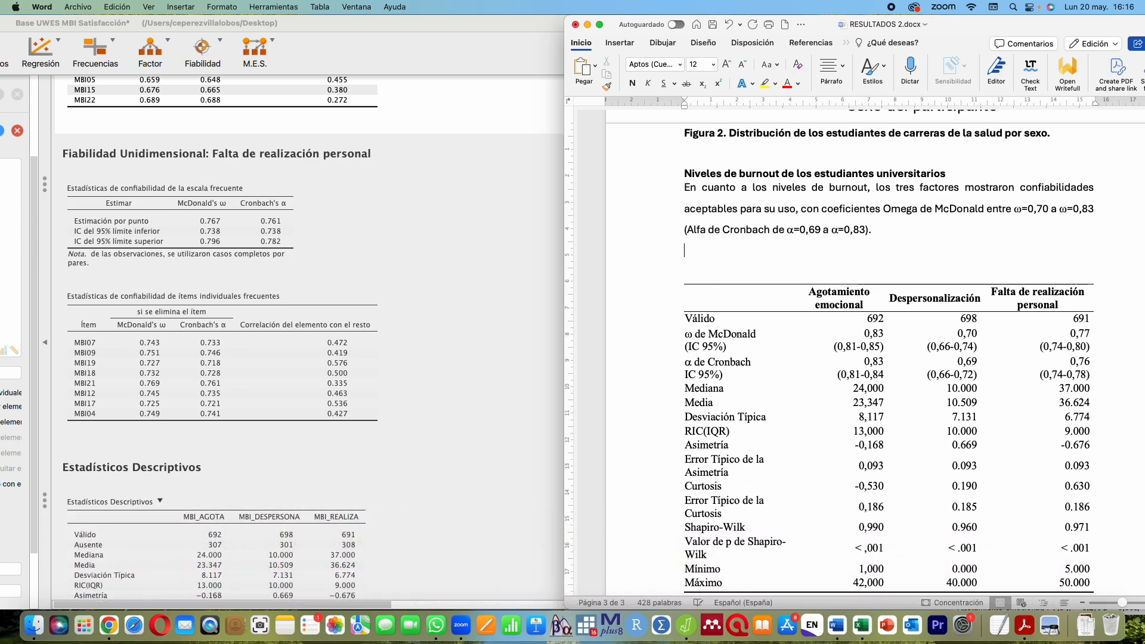
pyautogui.scroll(-5, 887, 235)
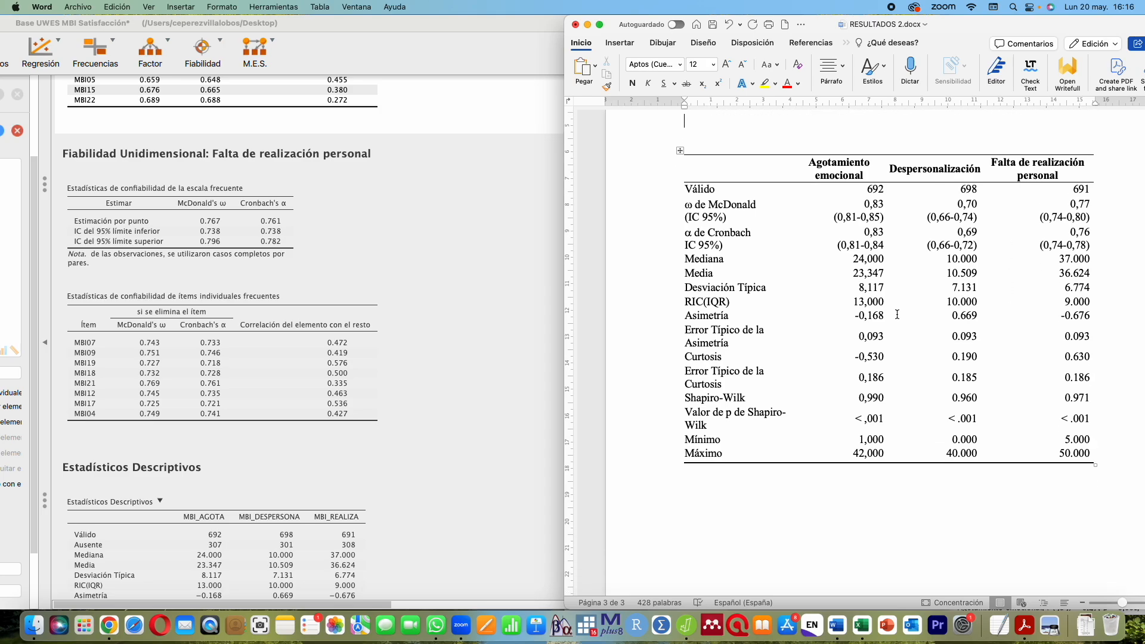
pyautogui.moveTo(857, 257); pyautogui.dragTo(1041, 261)
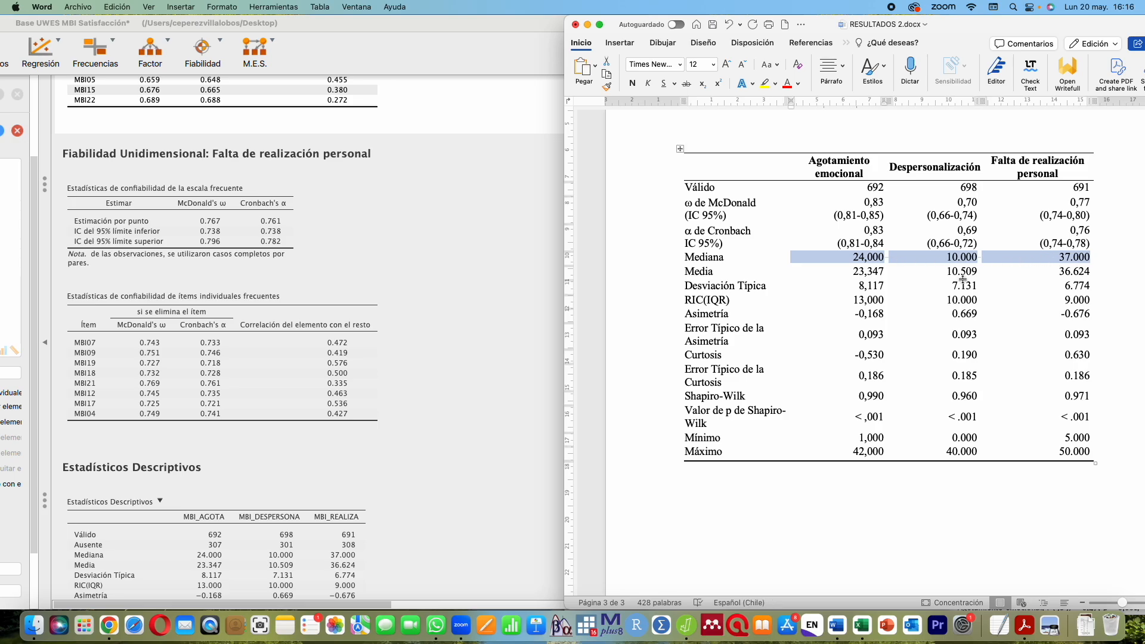
pyautogui.scroll(1, 861, 354)
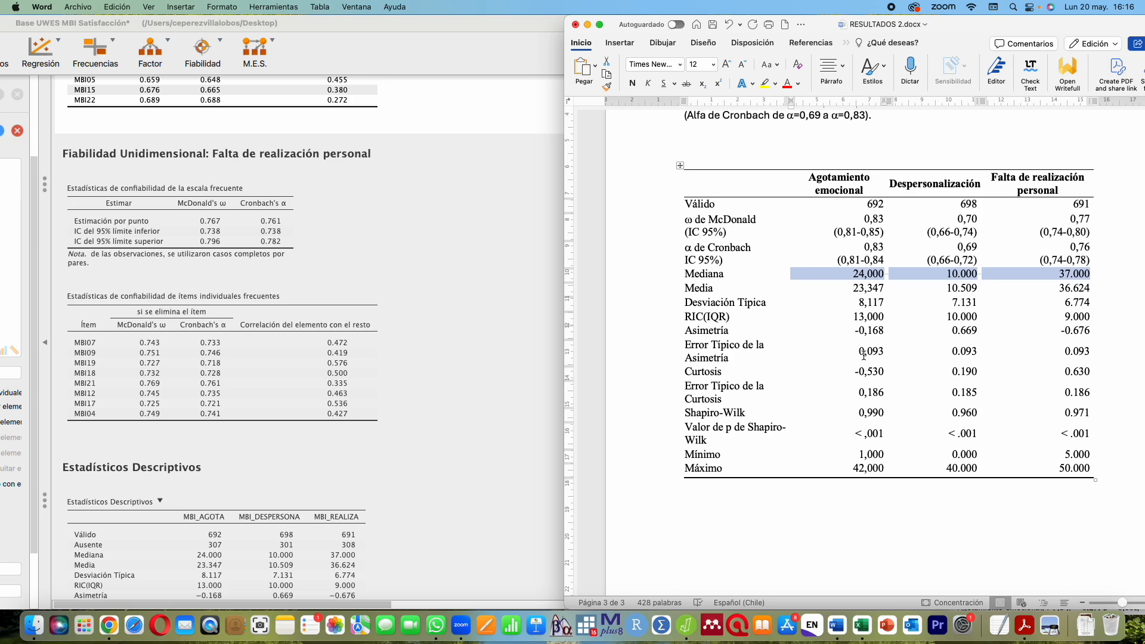
# Add "La prueba de Shapiro-Wilk rechazó la prueba de normalidad para los tres puntajes (p<0,05)" to the end of the burnout paragraph
pyautogui.click(652, 425)
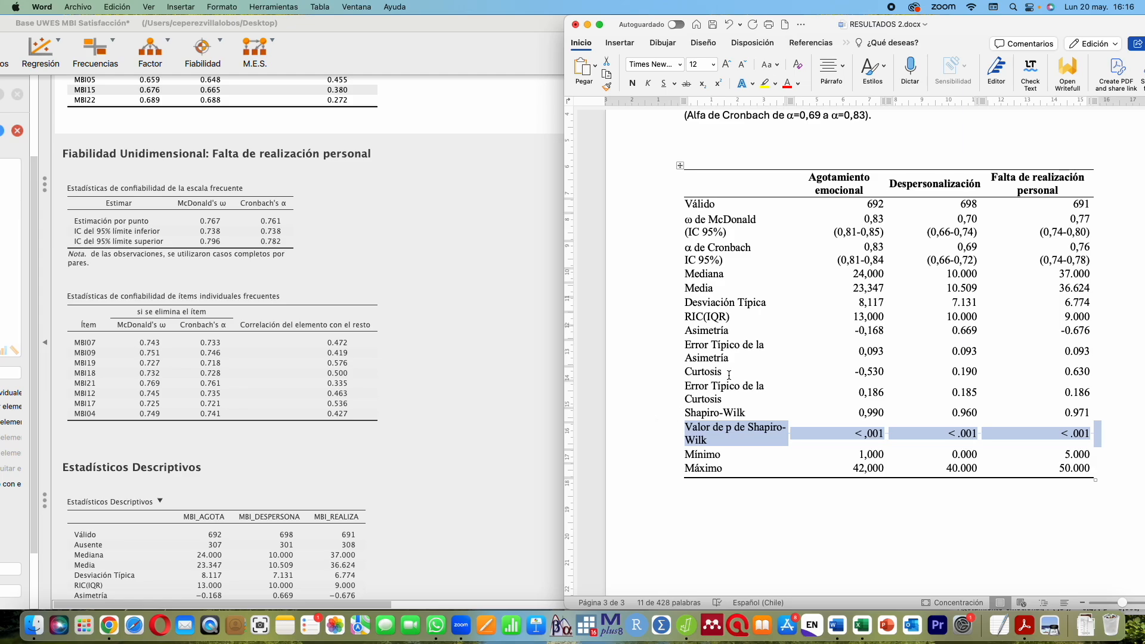
pyautogui.scroll(10, 729, 375)
pyautogui.scroll(-10, 921, 135)
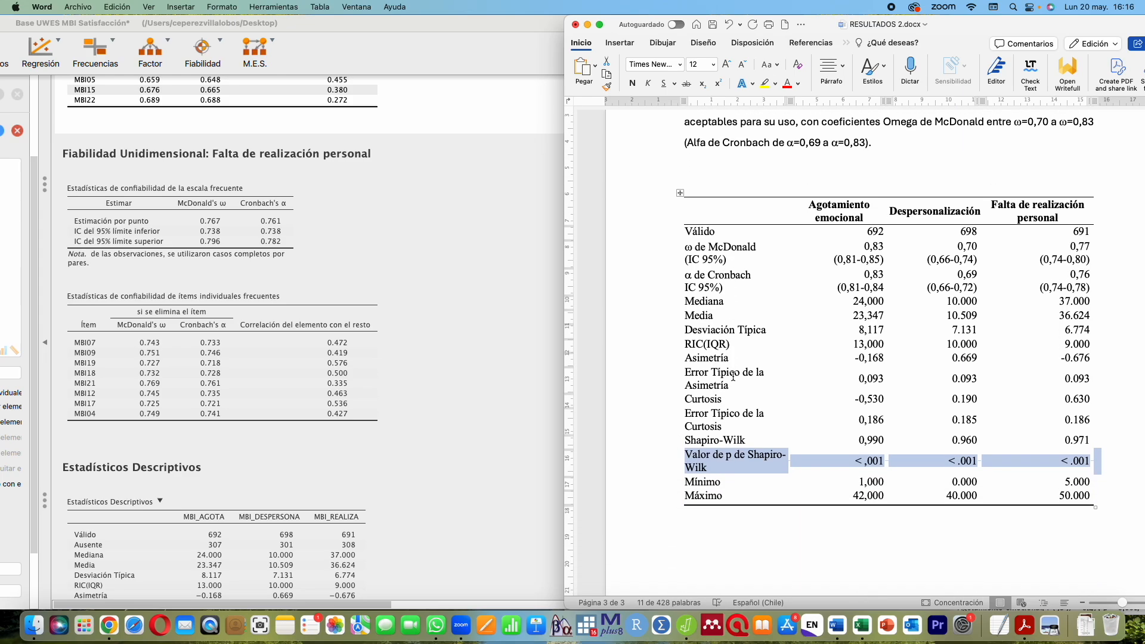
pyautogui.click(921, 136)
pyautogui.write('La')
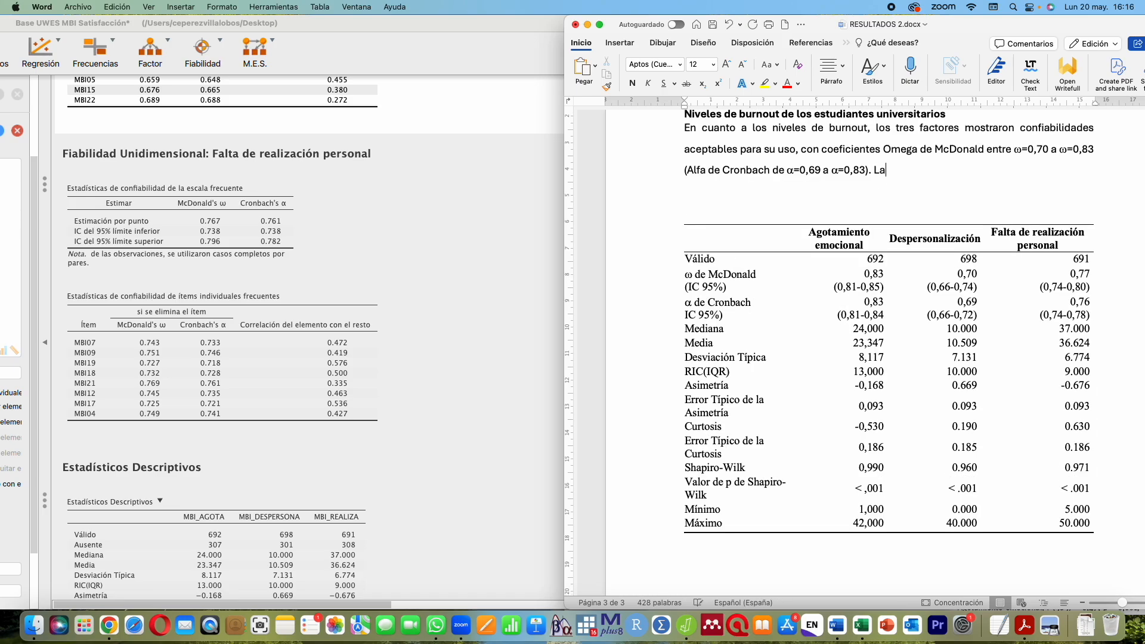
pyautogui.write(' prueba de Sahapiro-Wilk')
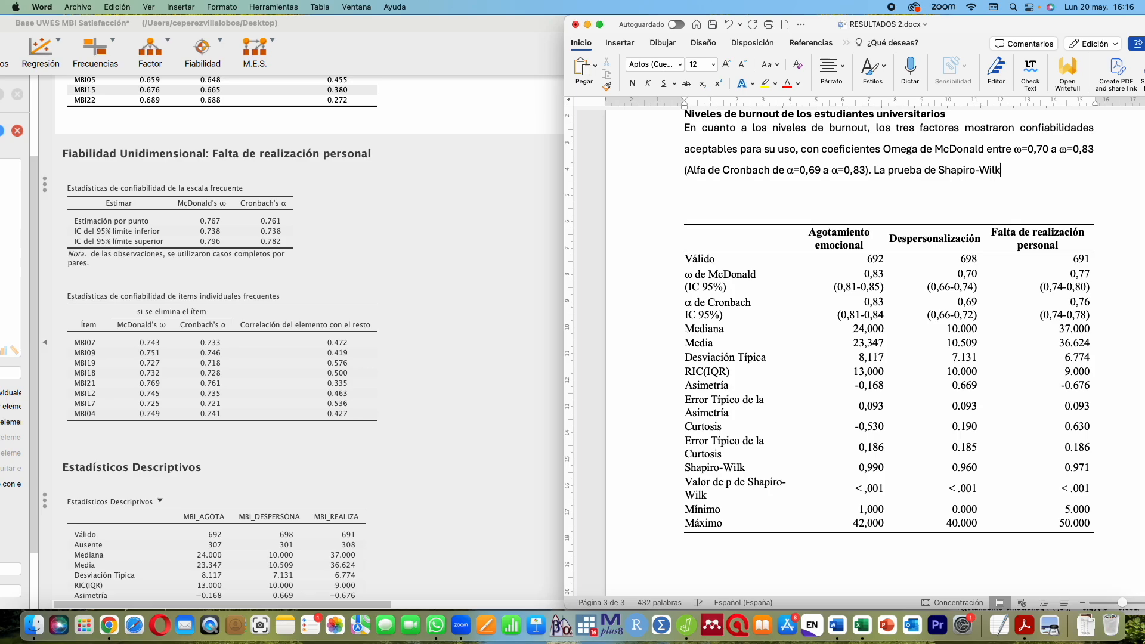
pyautogui.write(' rechazó la pru')
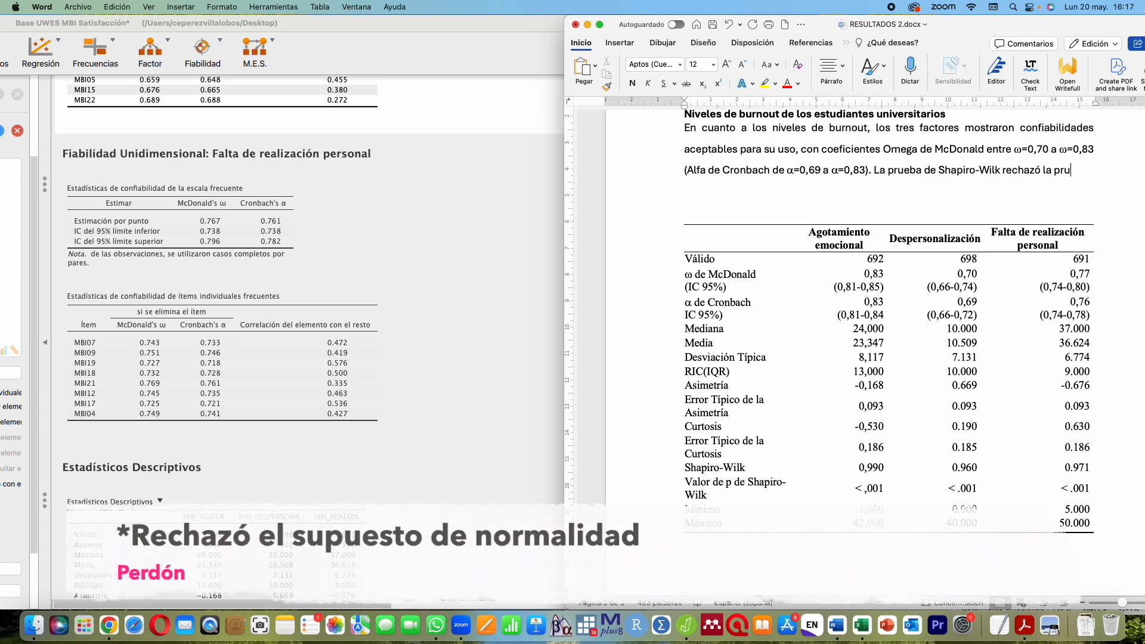
pyautogui.write('eba de normalidad para los tres puntajes (pz')
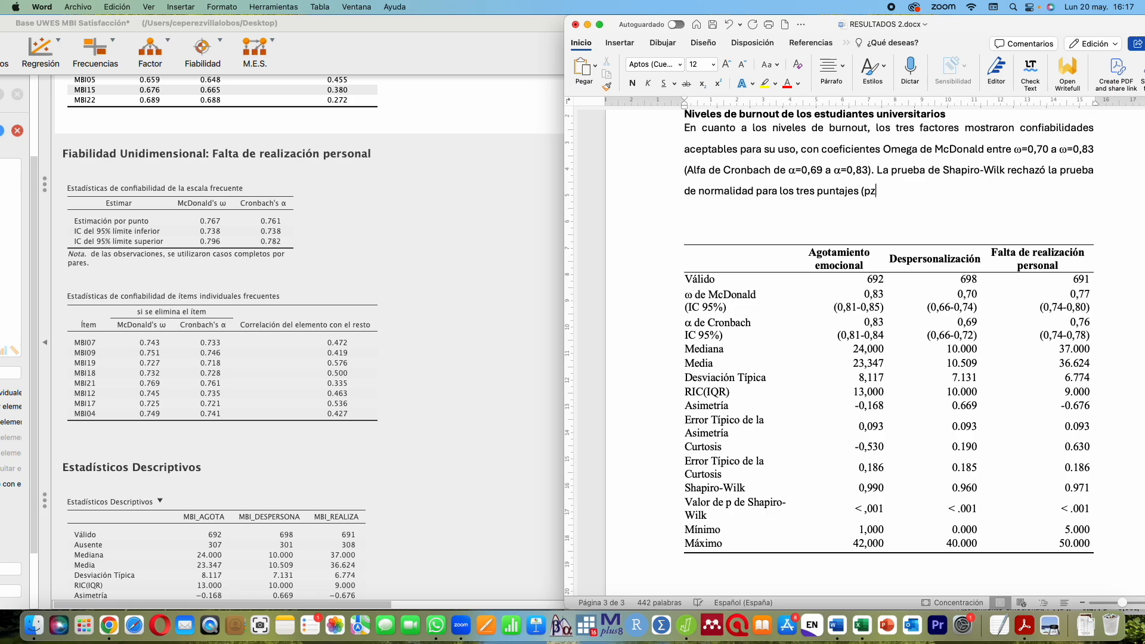
pyautogui.write('0,05')
# Check the Shapiro-Wilk p-values, change the threshold in the normality sentence to p<0,01 and end it with a period
pyautogui.moveTo(851, 510); pyautogui.dragTo(1074, 507)
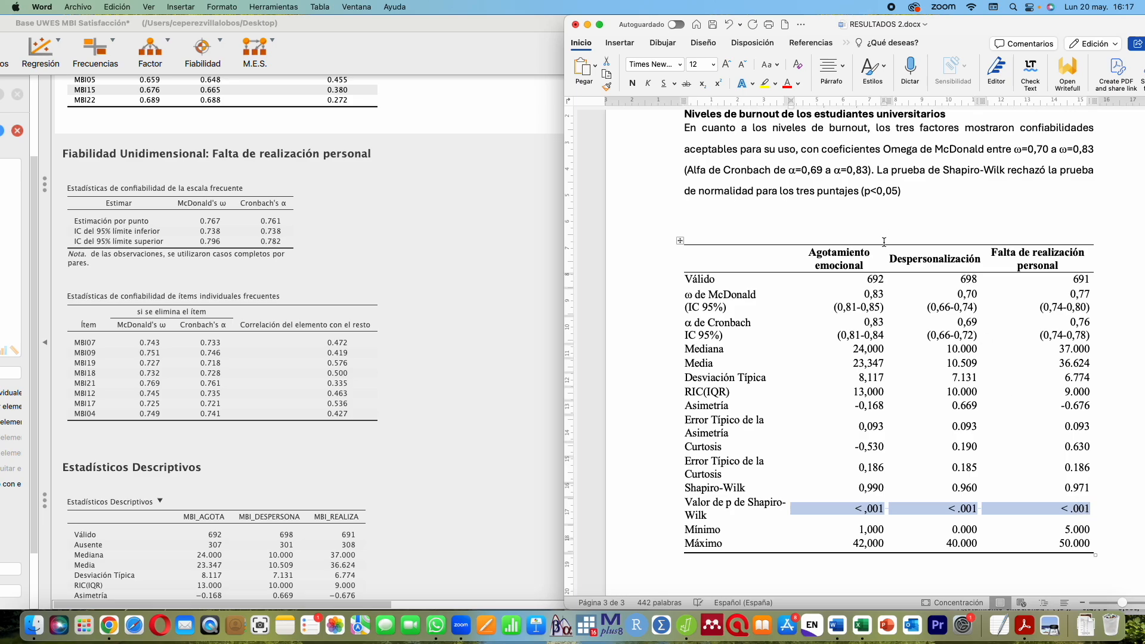
pyautogui.click(899, 192)
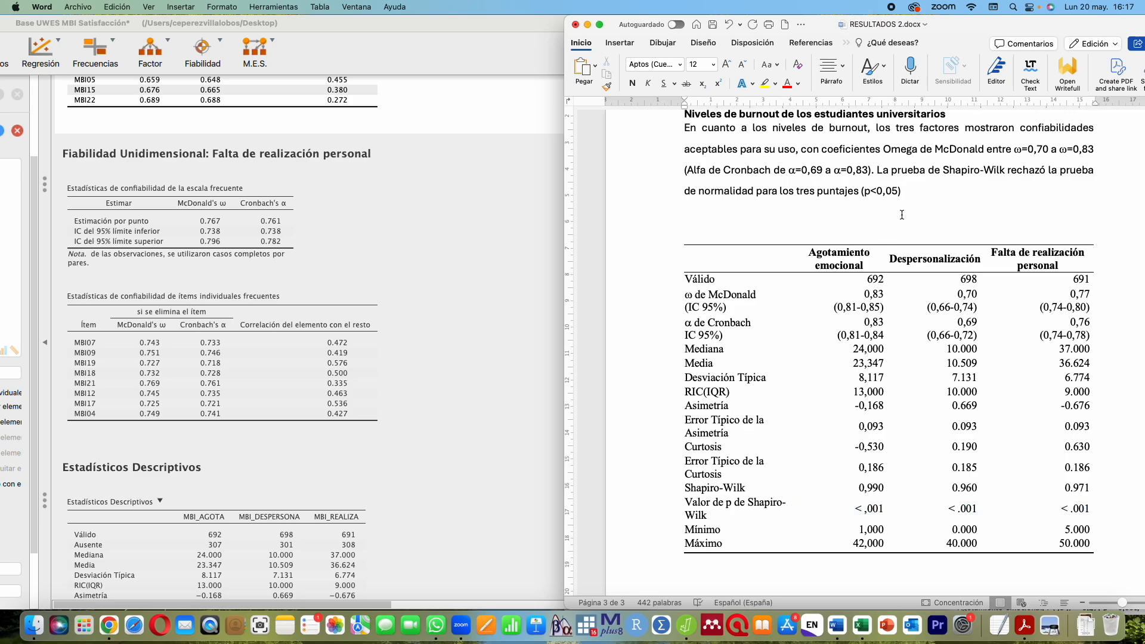
pyautogui.write('.')
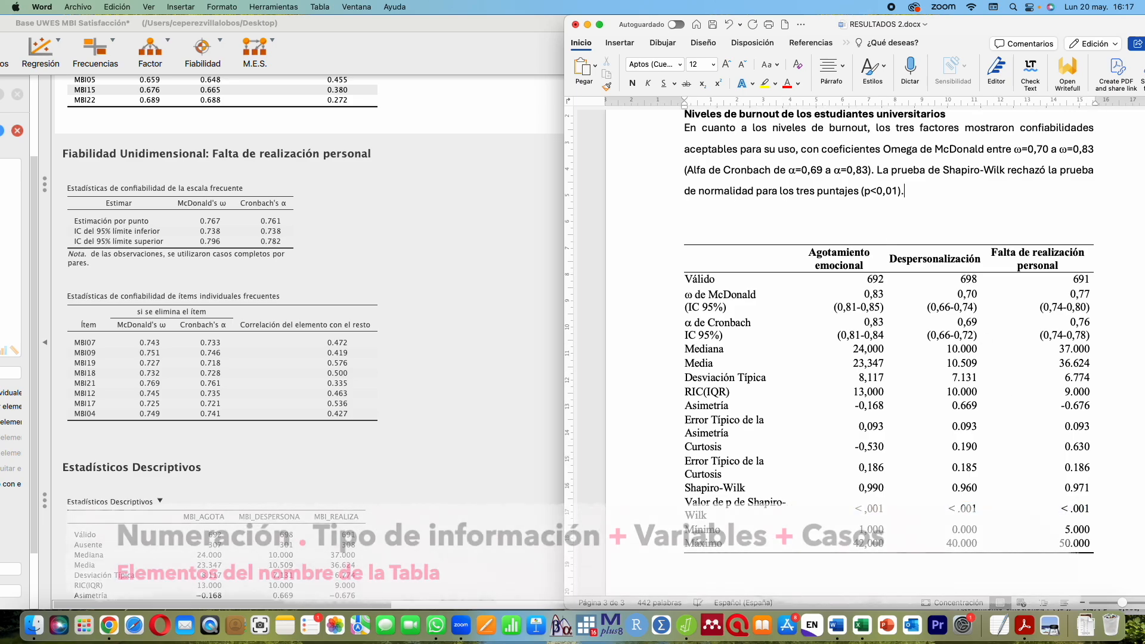
# Caption the table "Tabla 2. Estadísticos descriptivos de los niveles de burnout de estudiantes universitarios." directly above it
pyautogui.click(685, 231)
pyautogui.write('Tabla')
pyautogui.scroll(15, 888, 298)
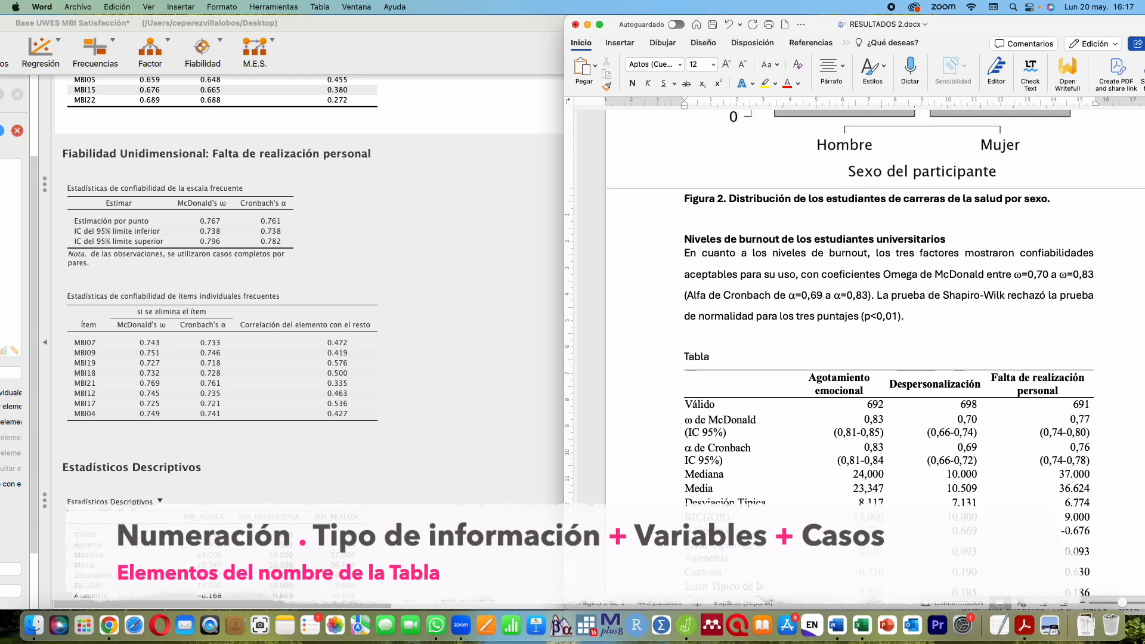
pyautogui.scroll(5, 902, 215)
pyautogui.scroll(-20, 902, 215)
pyautogui.scroll(1, 901, 214)
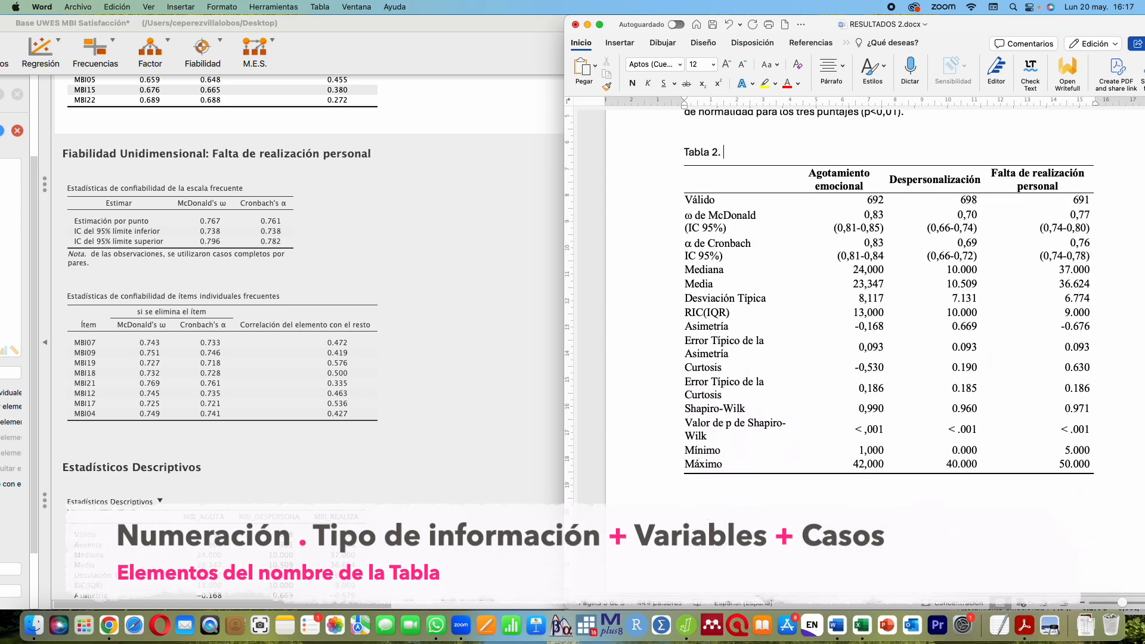
pyautogui.write('Estadísticos descriptivos de los niveles ')
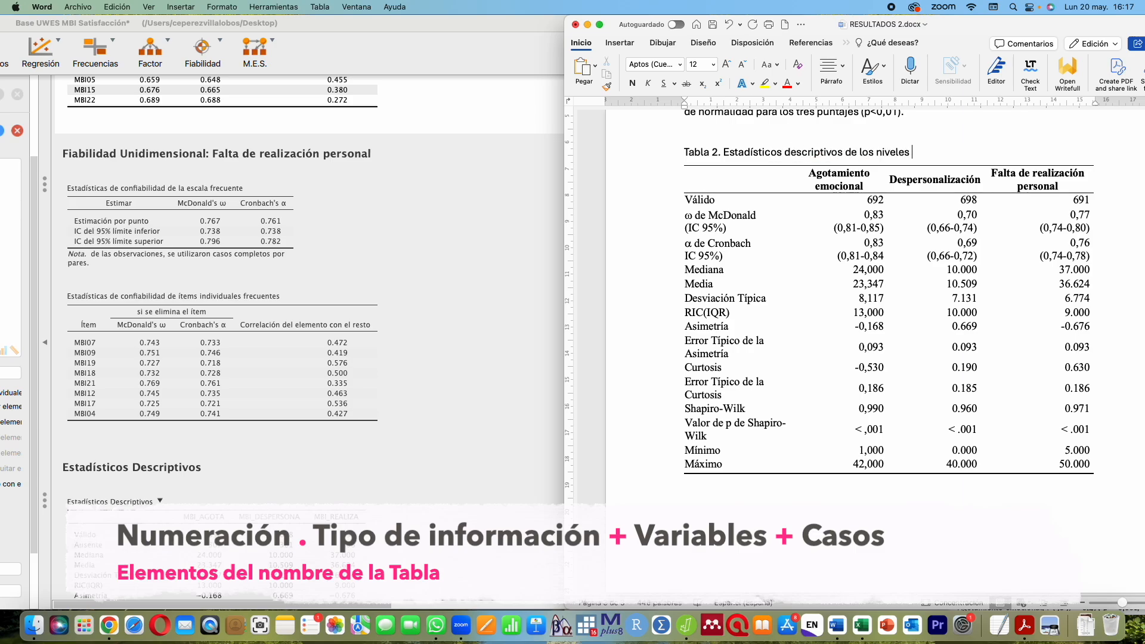
pyautogui.write('de burn')
pyautogui.press('BackSpace')
pyautogui.write('burnour de estudiantes universitarios.')
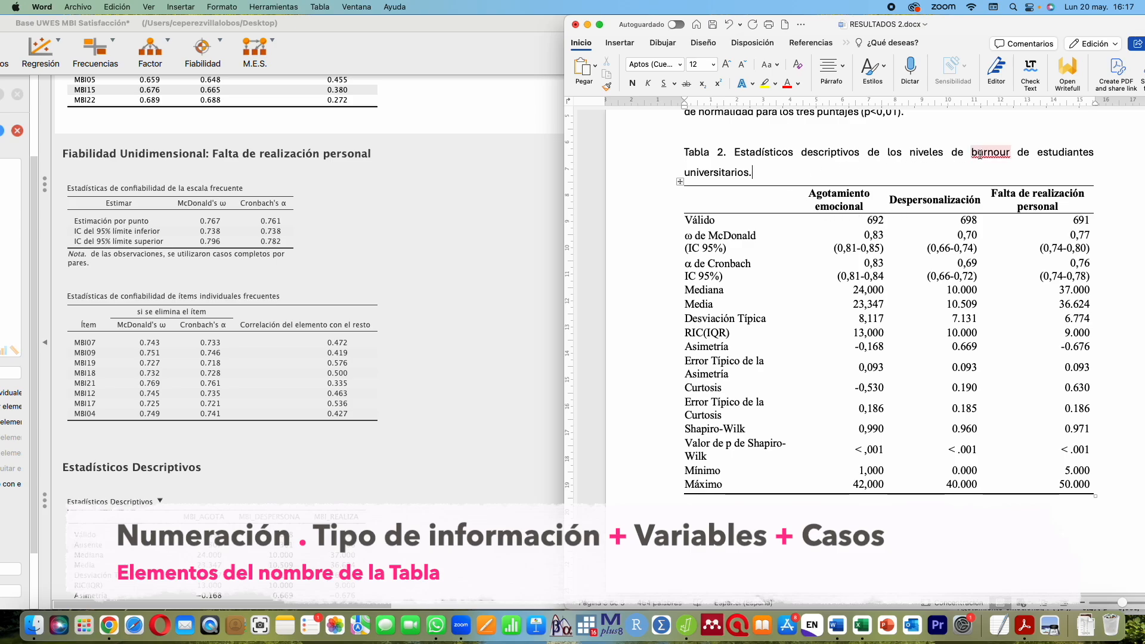
pyautogui.click(1010, 155)
pyautogui.press('BackSpace')
pyautogui.write('t')
pyautogui.doubleClick(971, 152)
pyautogui.click(972, 152)
pyautogui.moveTo(971, 152); pyautogui.dragTo(886, 155)
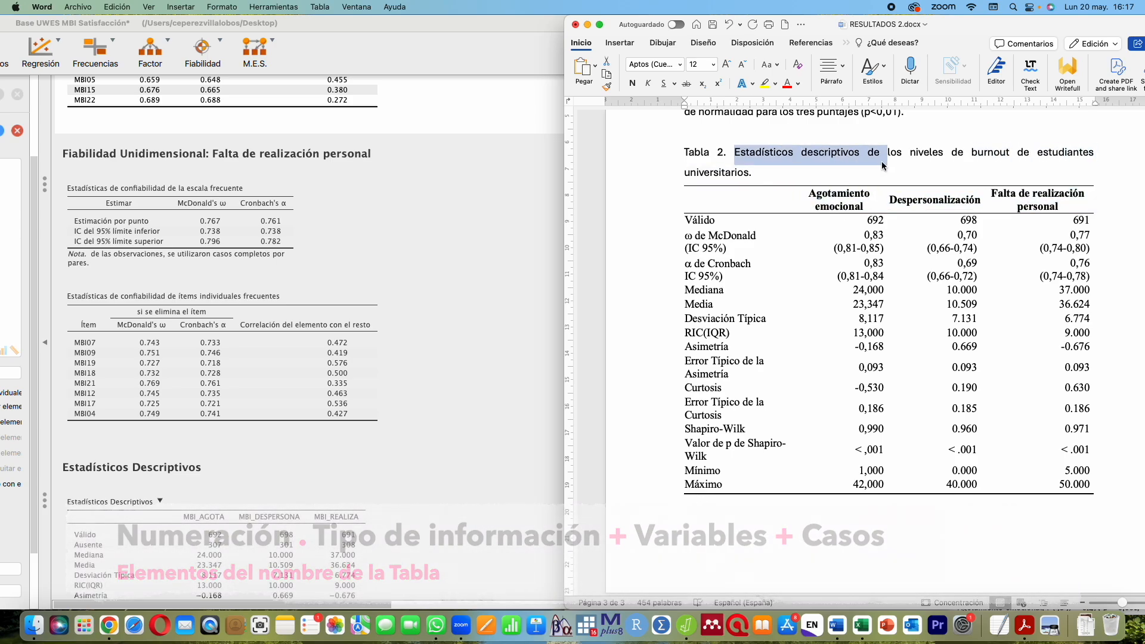
pyautogui.scroll(5, 882, 162)
pyautogui.scroll(-5, 881, 162)
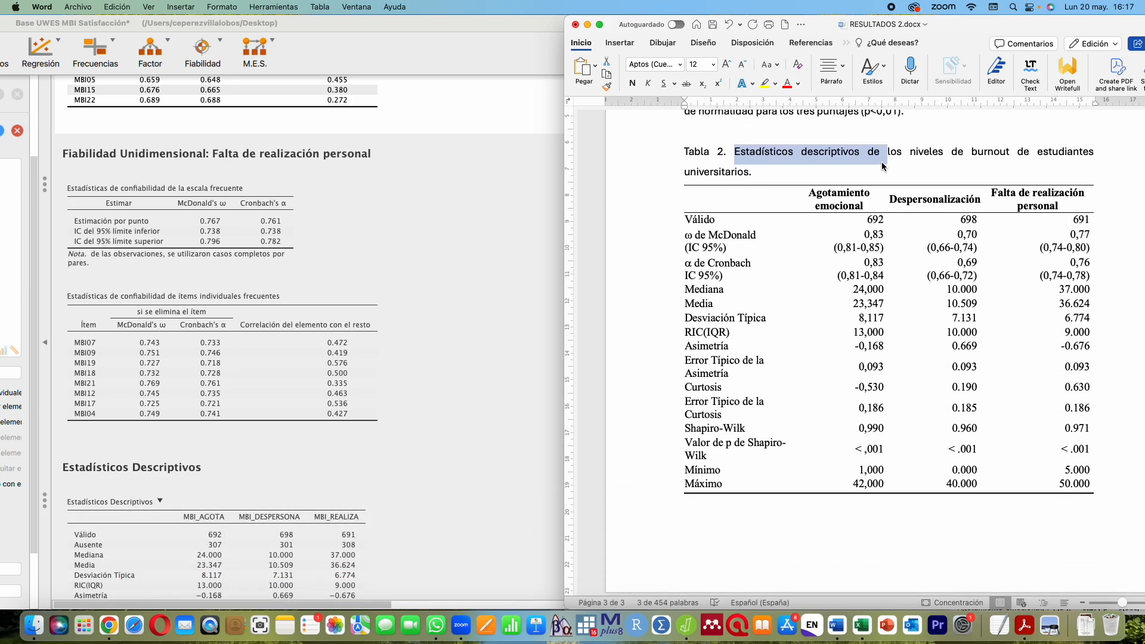
# Switch to JASP and review the Edad descriptive statistics and the dataset with its calculated columns
pyautogui.moveTo(334, 24); pyautogui.dragTo(693, 23)
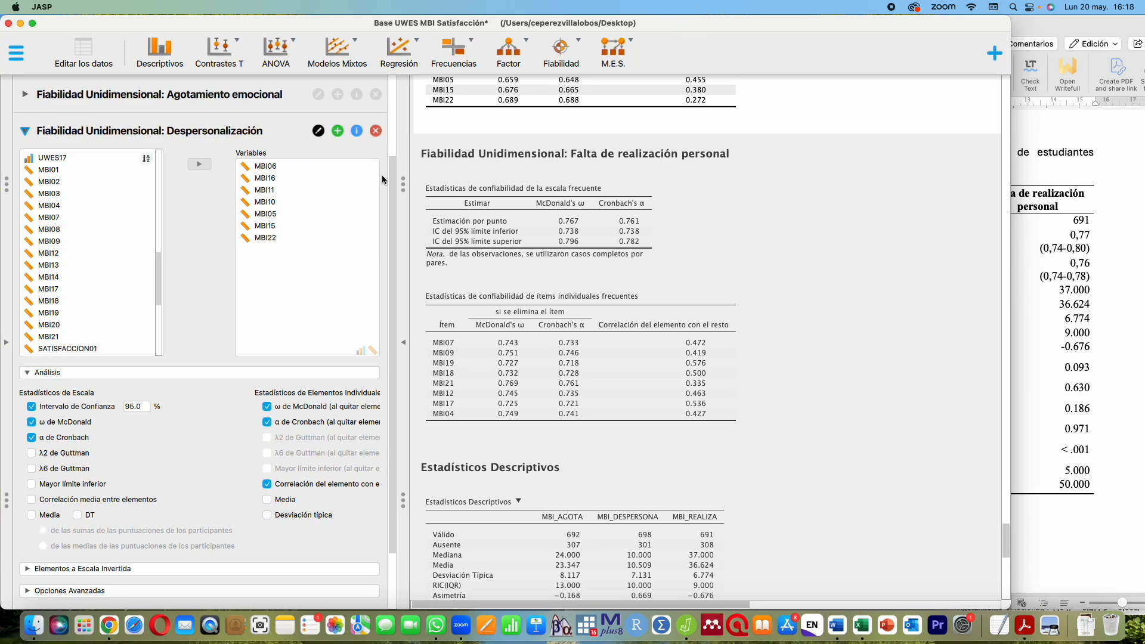
pyautogui.scroll(4, 226, 161)
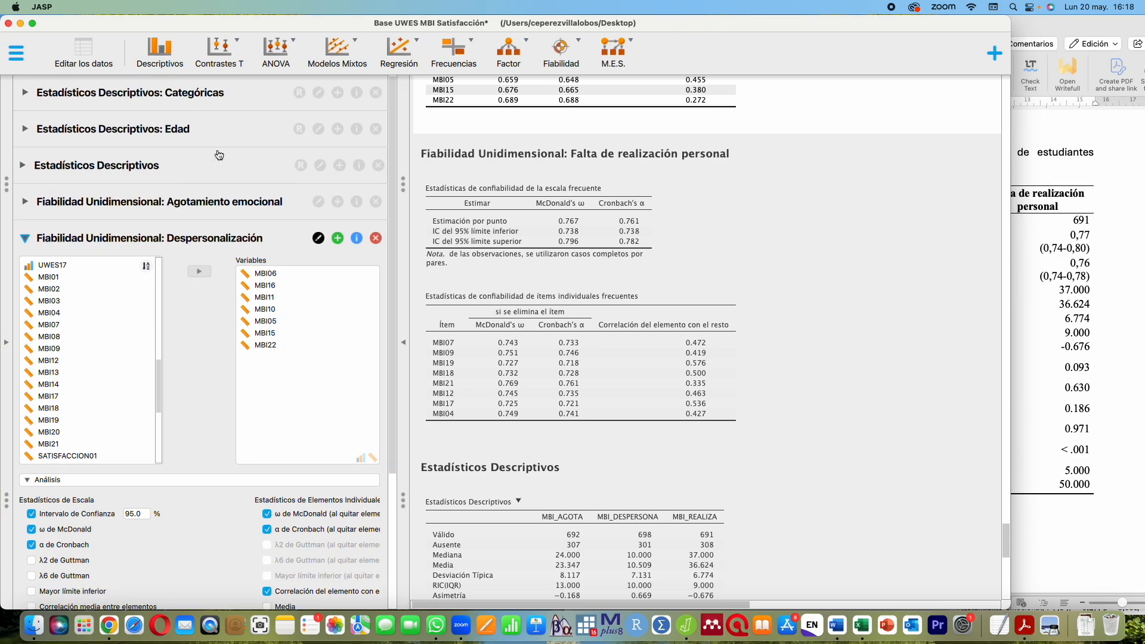
pyautogui.click(221, 129)
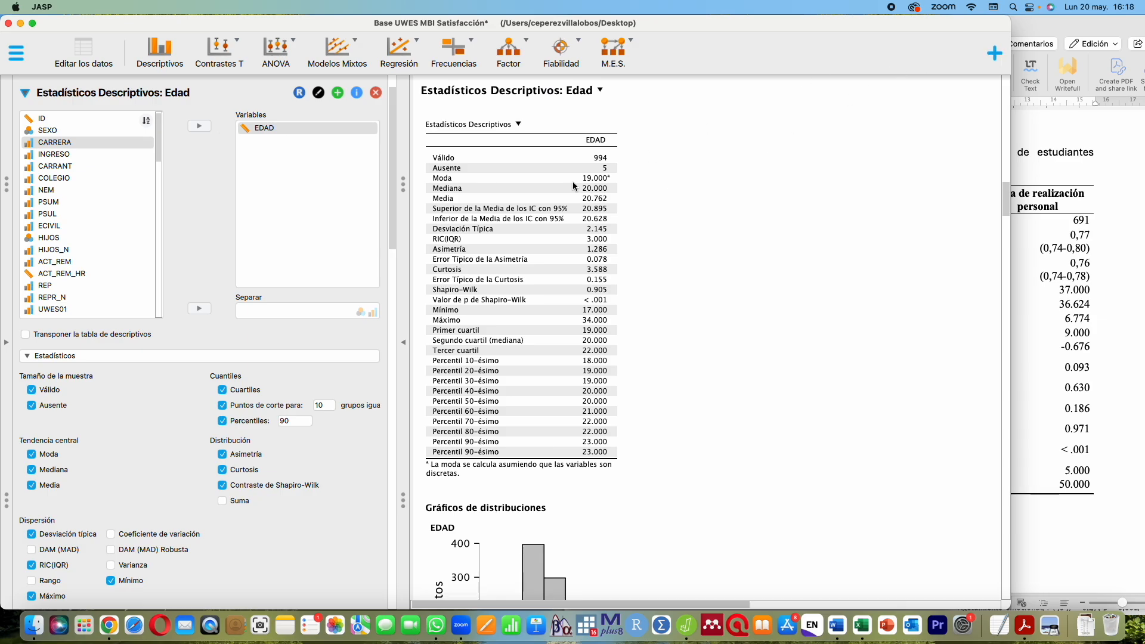
pyautogui.click(6, 341)
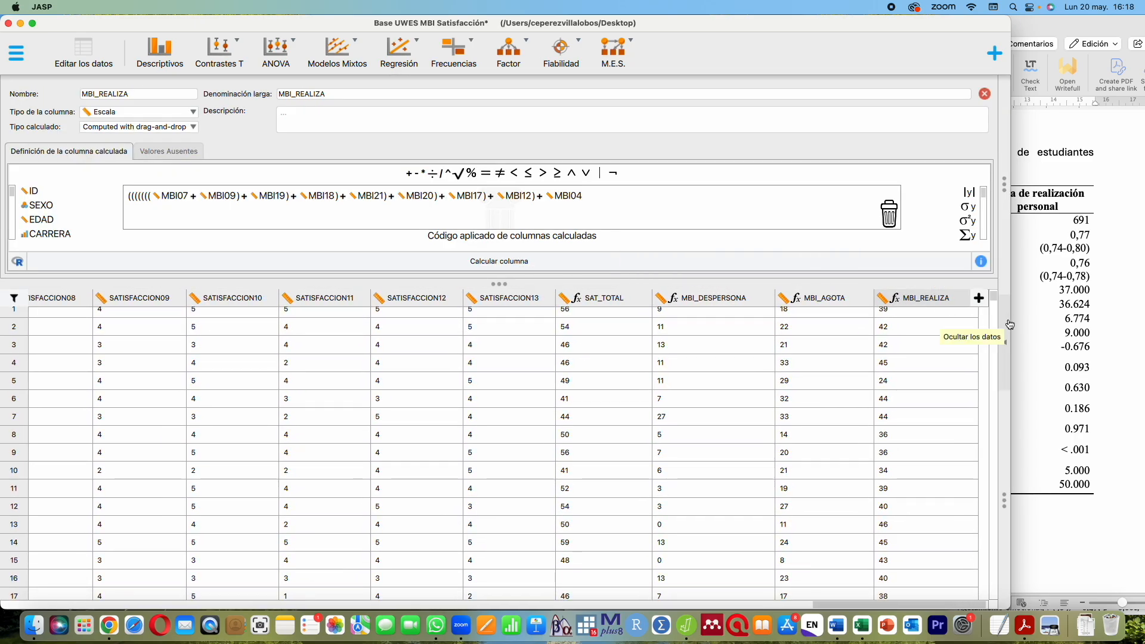
pyautogui.click(1009, 324)
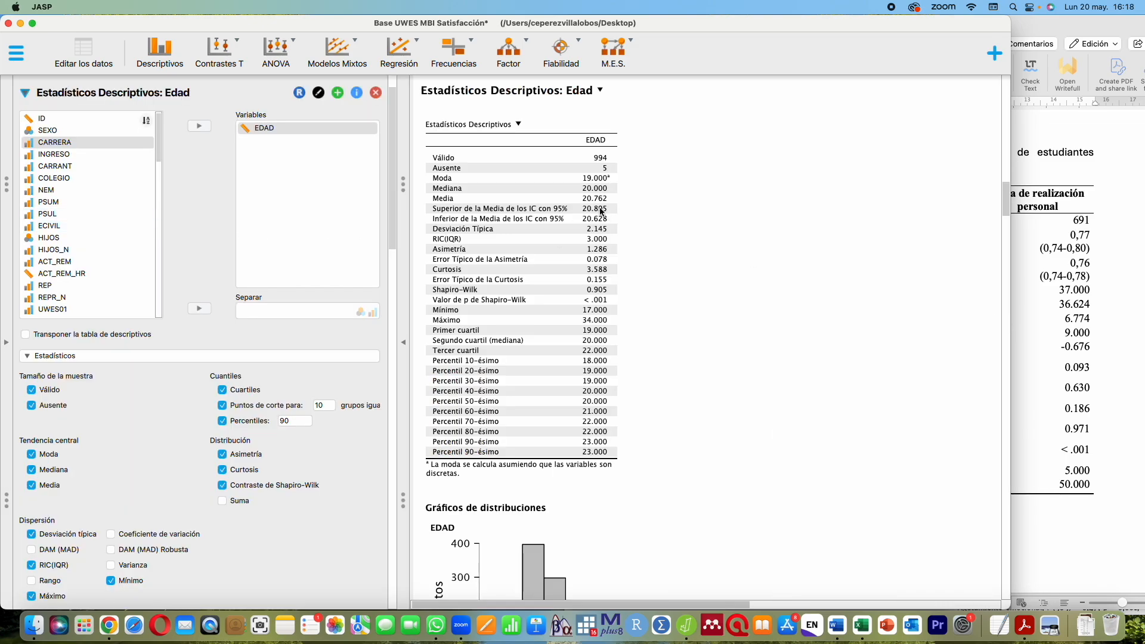
# Review the unidimensional reliability analyses for Agotamiento emocional, Despersonalización and Falta de realización personal
pyautogui.moveTo(388, 161); pyautogui.dragTo(405, 582)
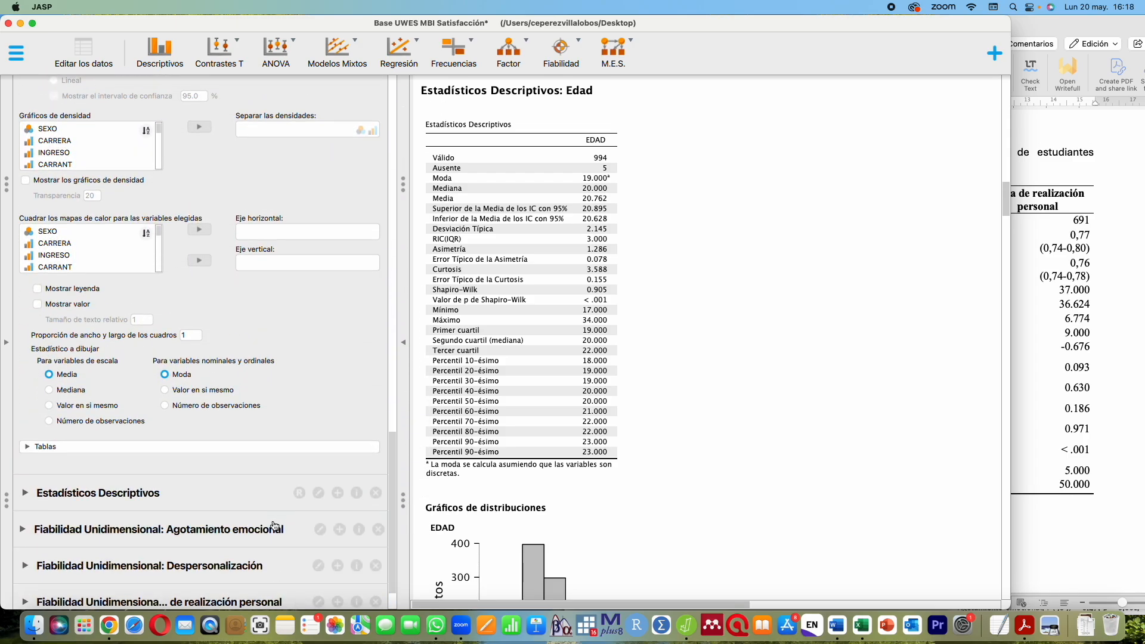
pyautogui.click(272, 528)
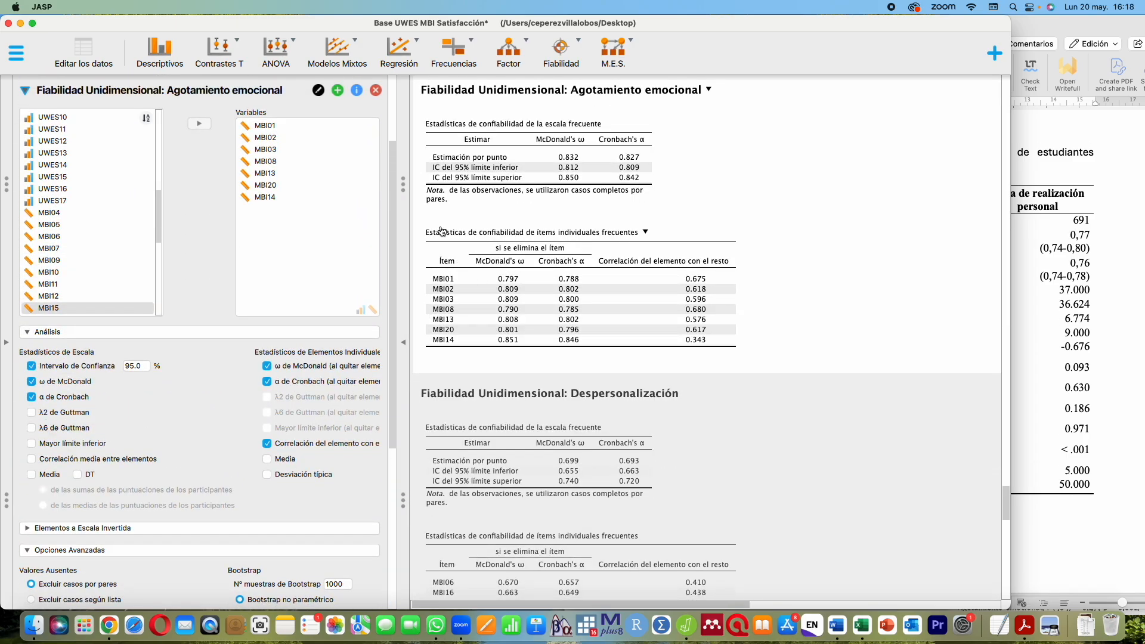
pyautogui.moveTo(395, 233); pyautogui.dragTo(382, 453)
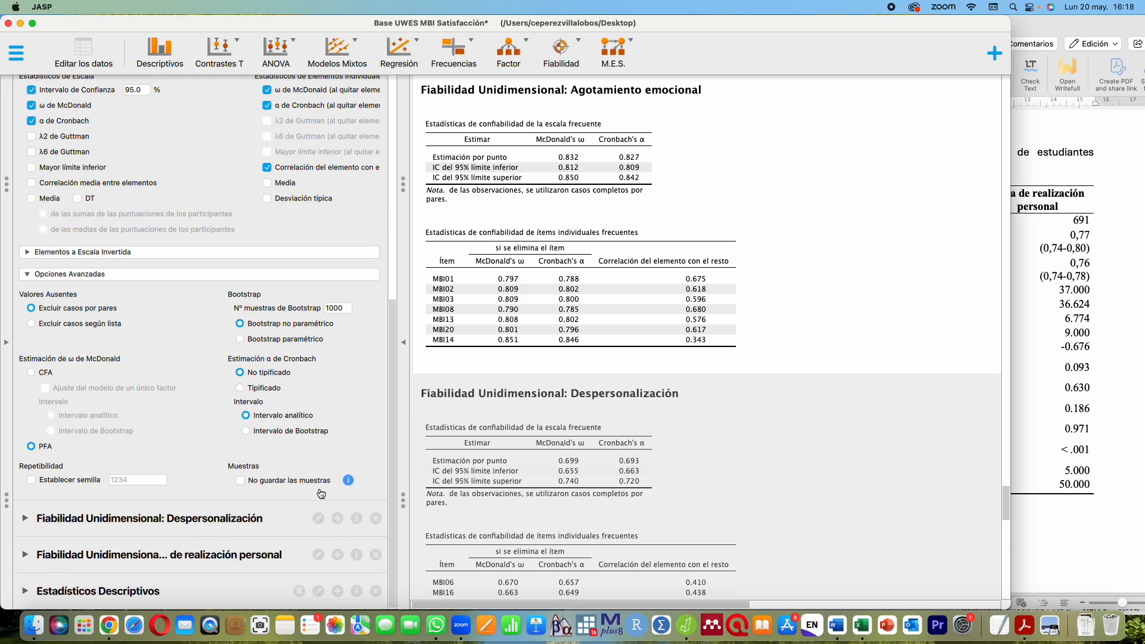
pyautogui.click(285, 519)
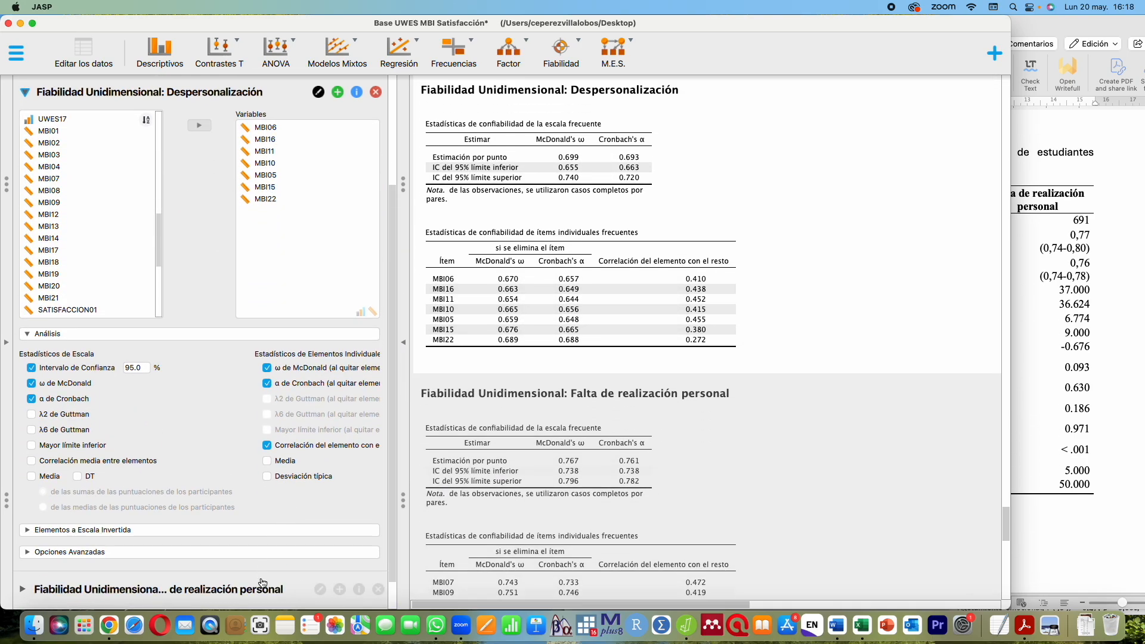
pyautogui.click(276, 600)
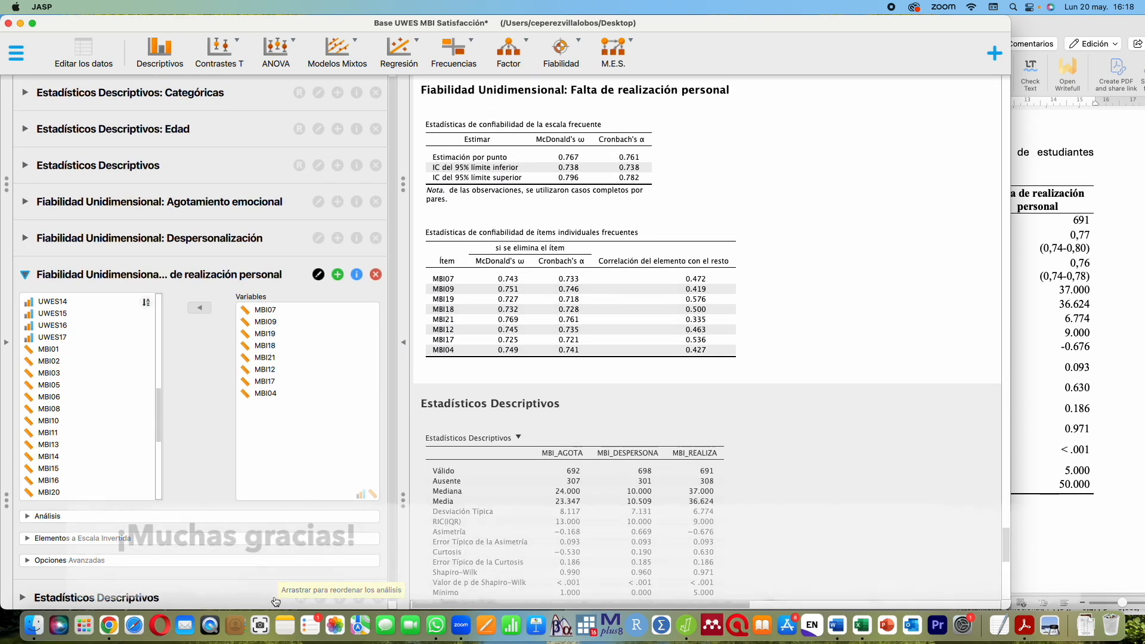